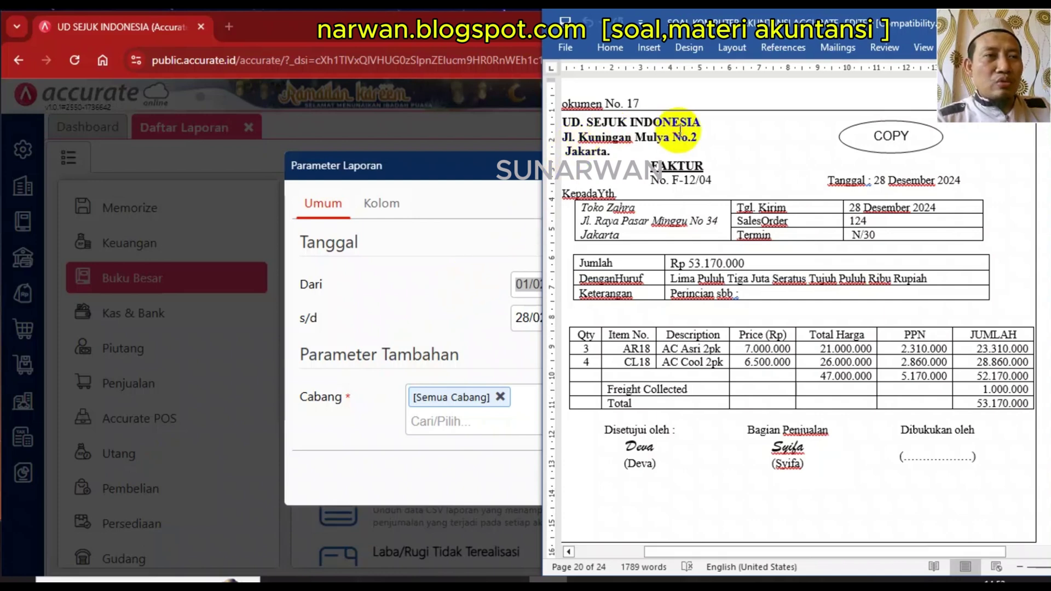
# Look through the accounting exercise in the Word document from Dokumen No. 17 on to Dokumen No. 18.
pyautogui.moveTo(681, 550); pyautogui.dragTo(662, 554)
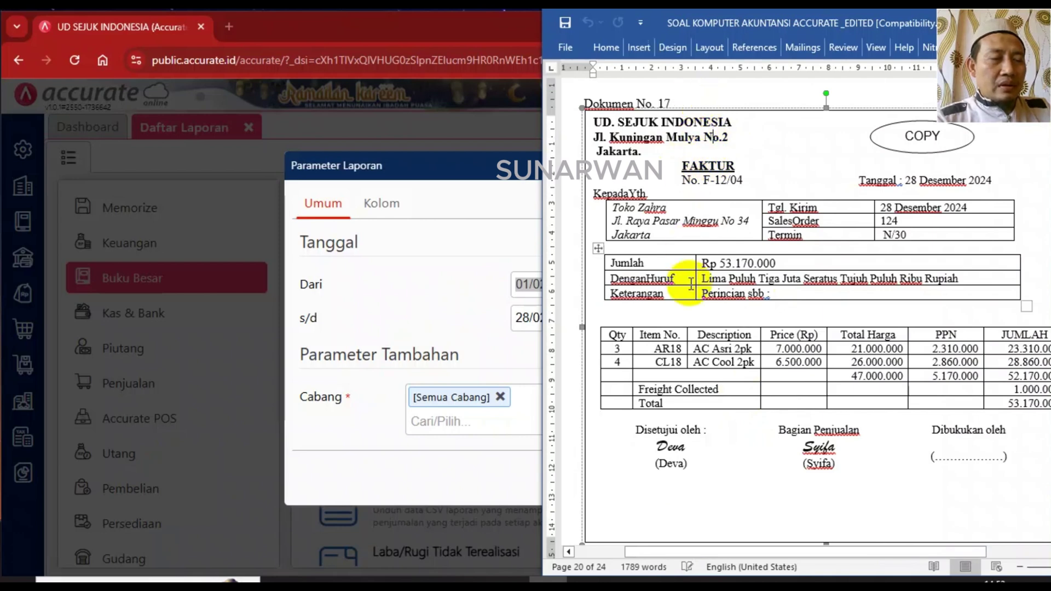
pyautogui.scroll(-15, 691, 284)
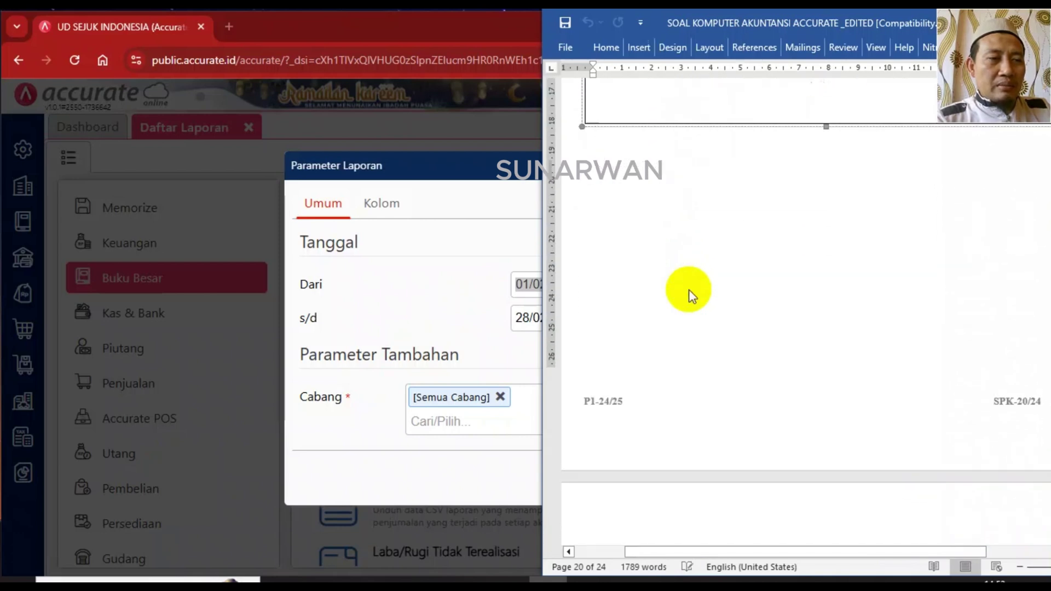
pyautogui.scroll(-2, 689, 290)
# In Accurate Online, display the Keseluruhan Jurnal report with start date 01/12/2024 and go to the journal entry for invoice F-12/04.
pyautogui.click(440, 203)
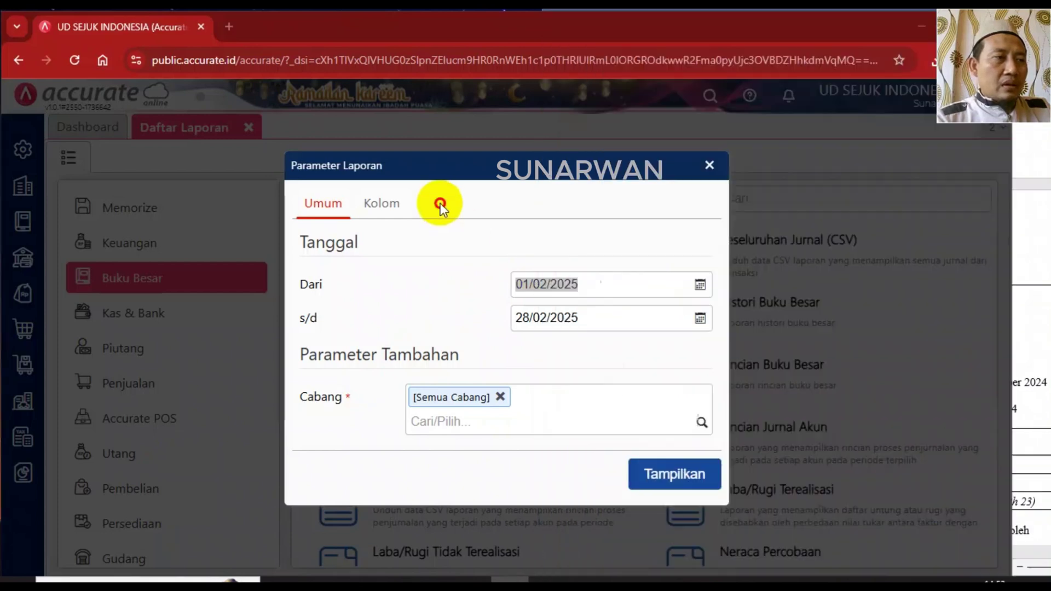
pyautogui.click(709, 165)
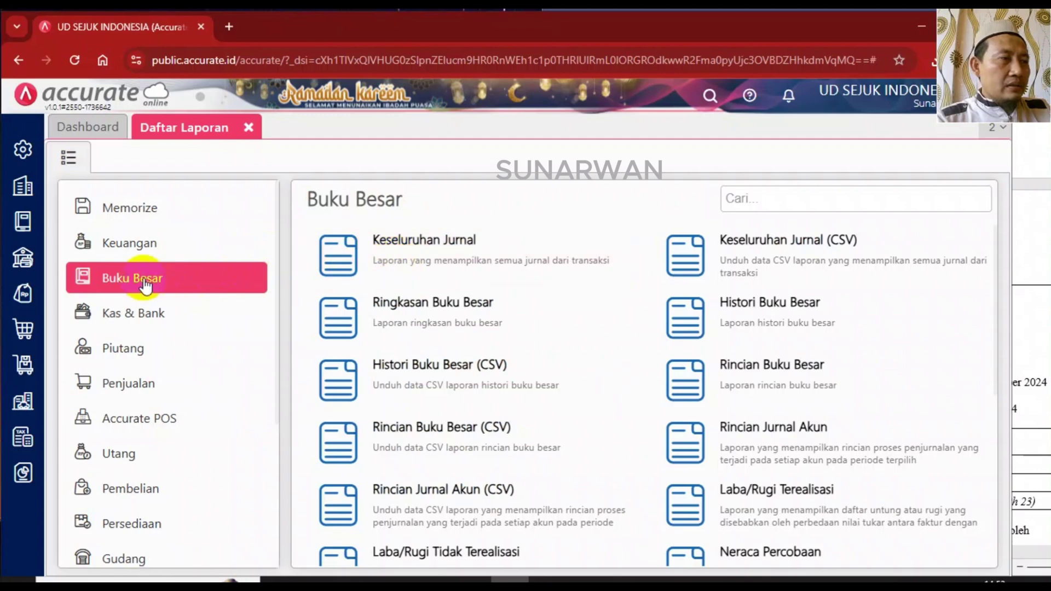
pyautogui.click(382, 262)
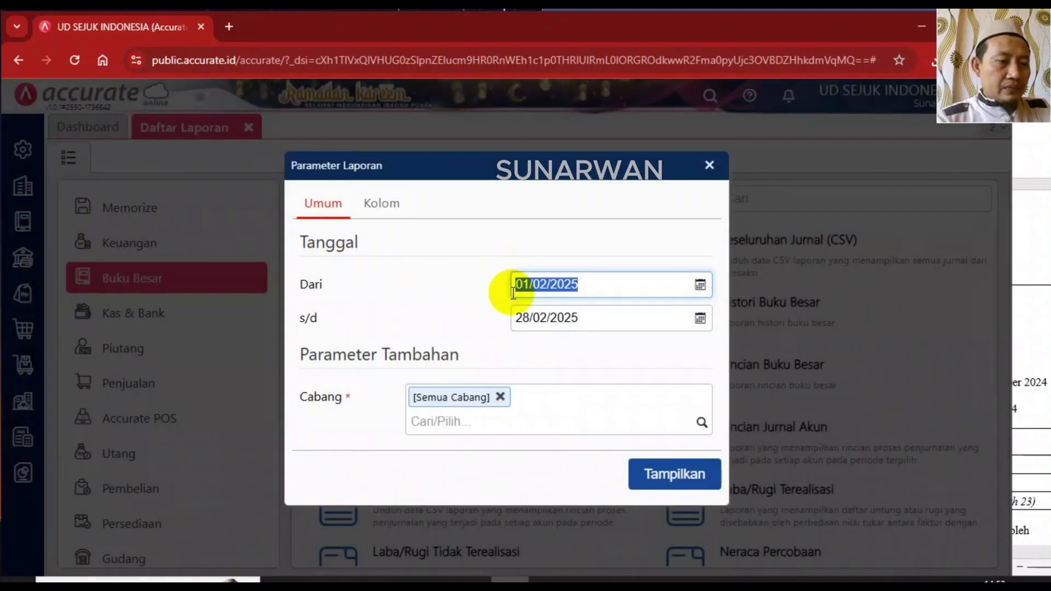
pyautogui.write('0')
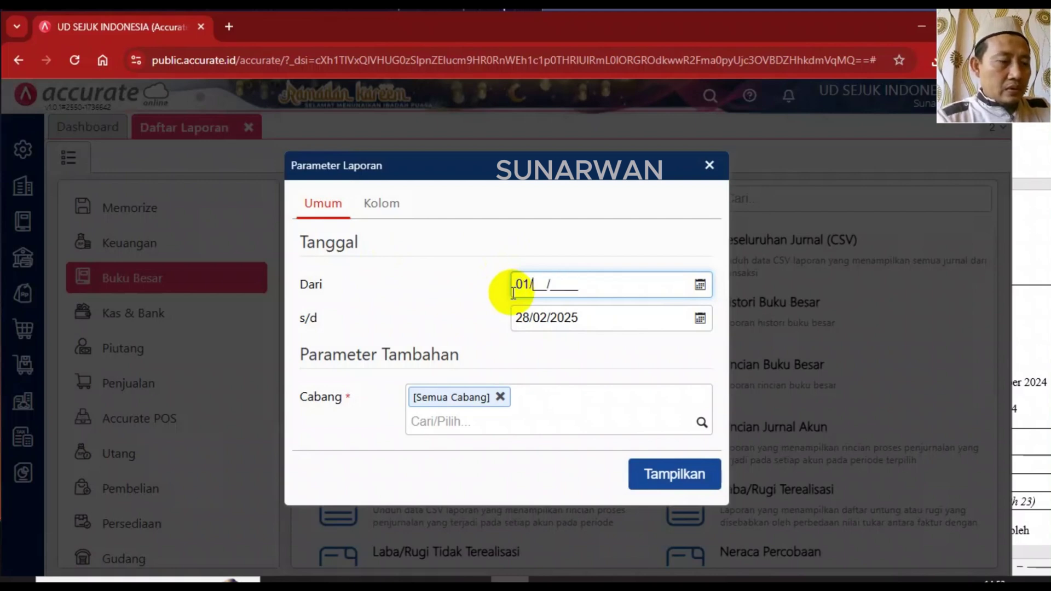
pyautogui.write('1/12/2024')
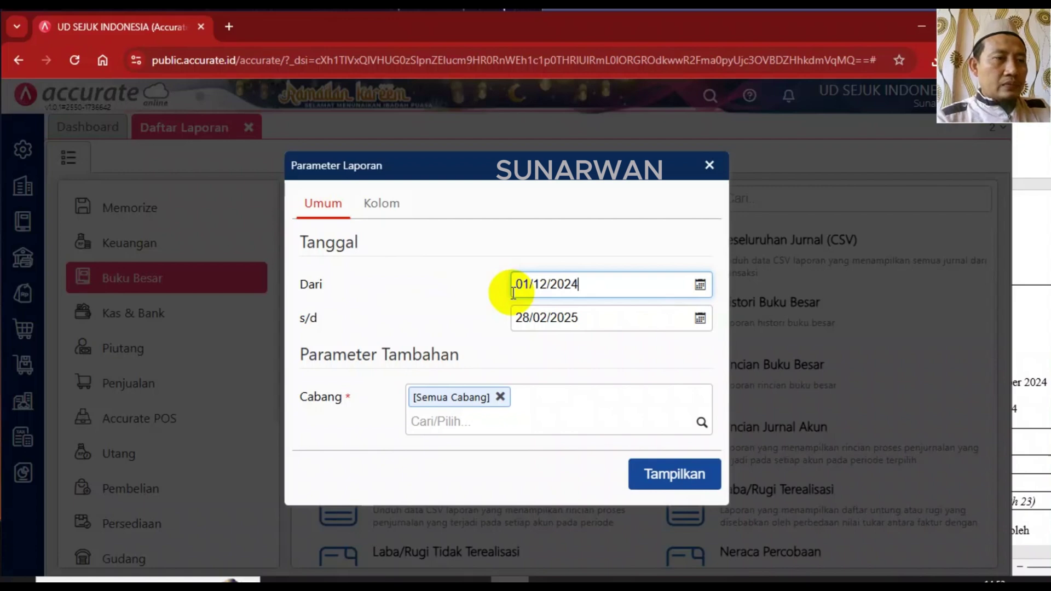
pyautogui.click(654, 474)
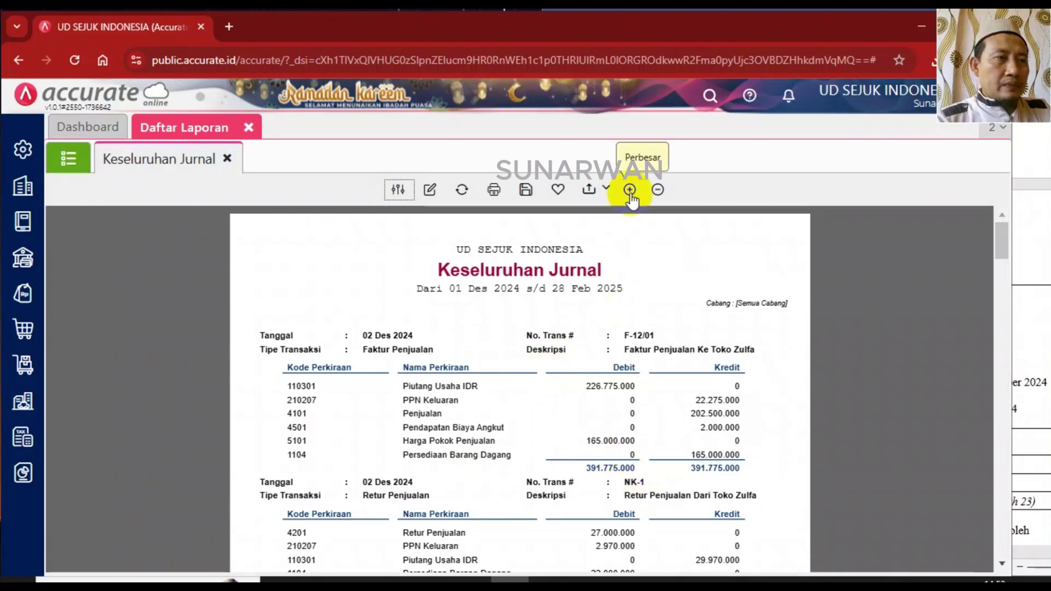
pyautogui.click(630, 190)
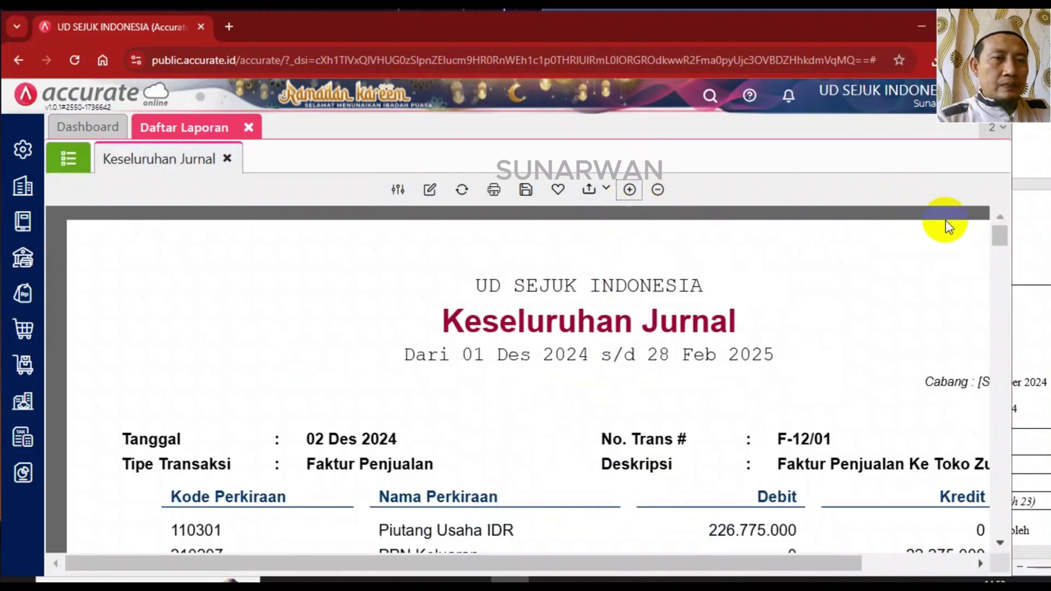
pyautogui.click(657, 189)
pyautogui.moveTo(1001, 236); pyautogui.dragTo(1009, 517)
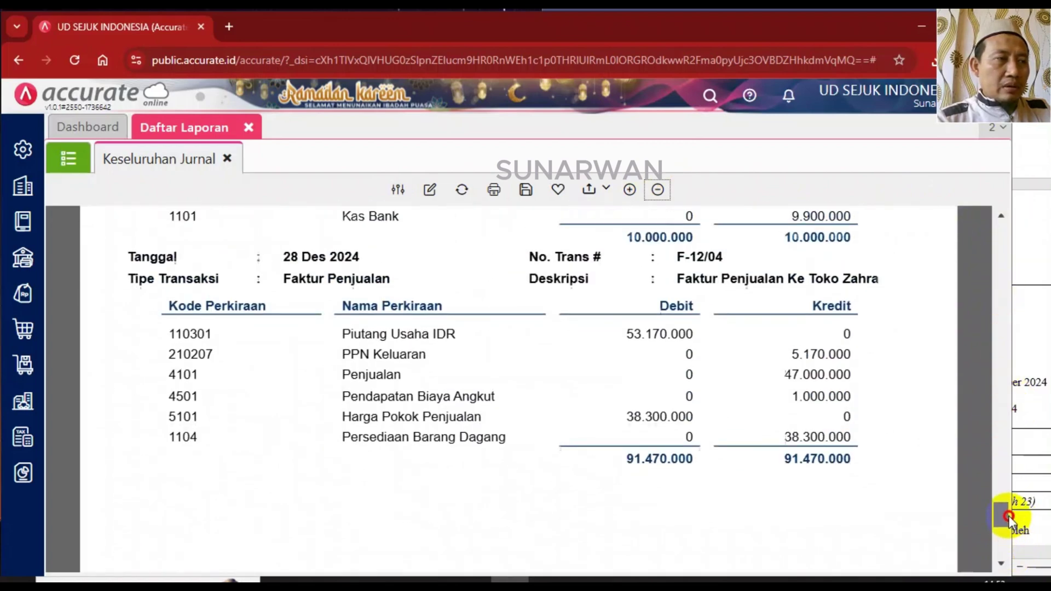
# Switch to the Word document and examine the cash payment voucher in Dokumen No. 18.
pyautogui.click(1019, 515)
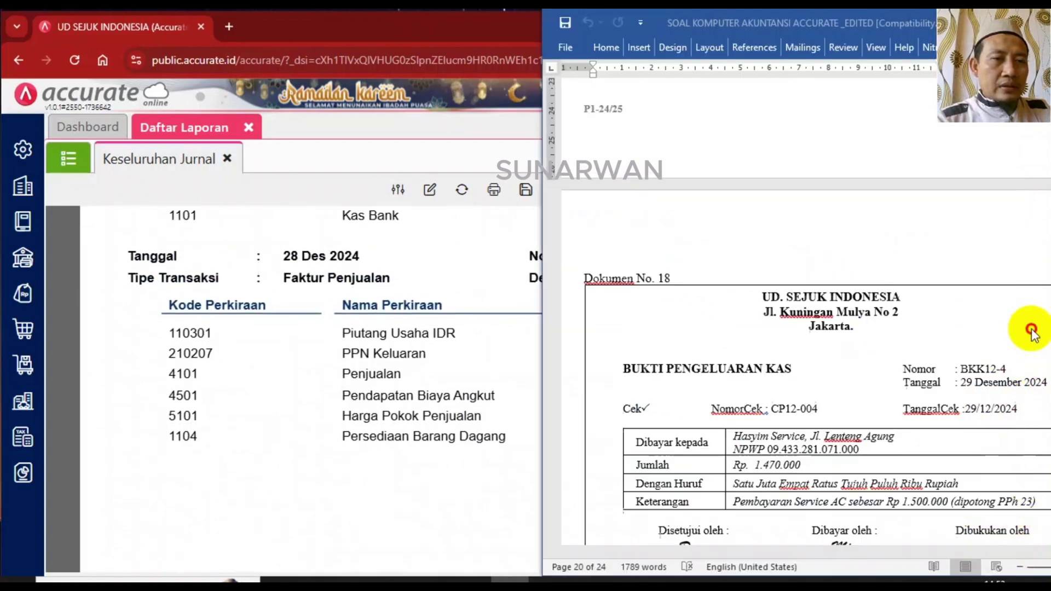
pyautogui.scroll(15, 904, 314)
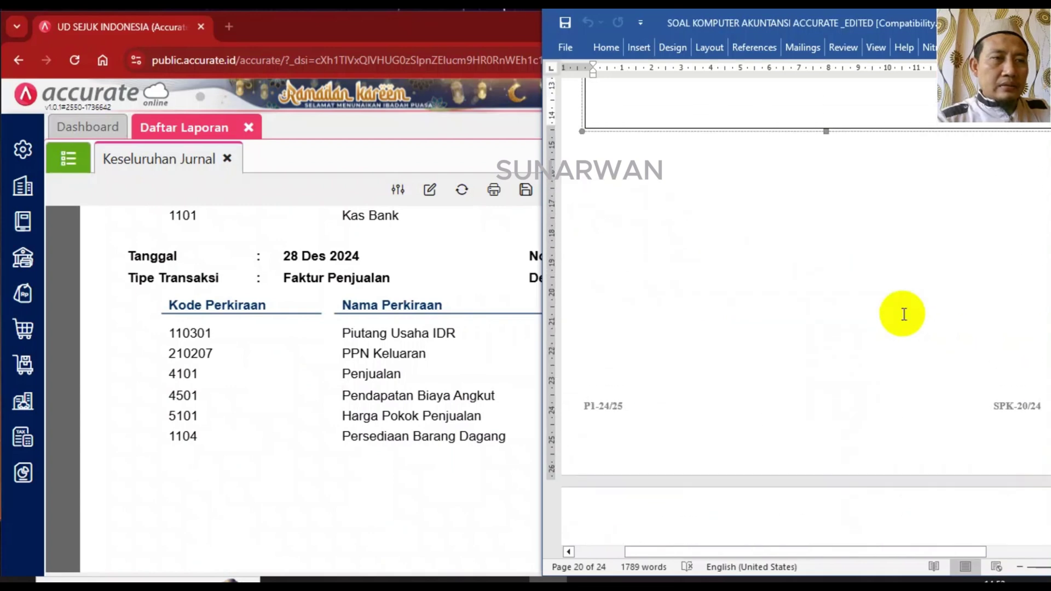
pyautogui.scroll(-12, 905, 315)
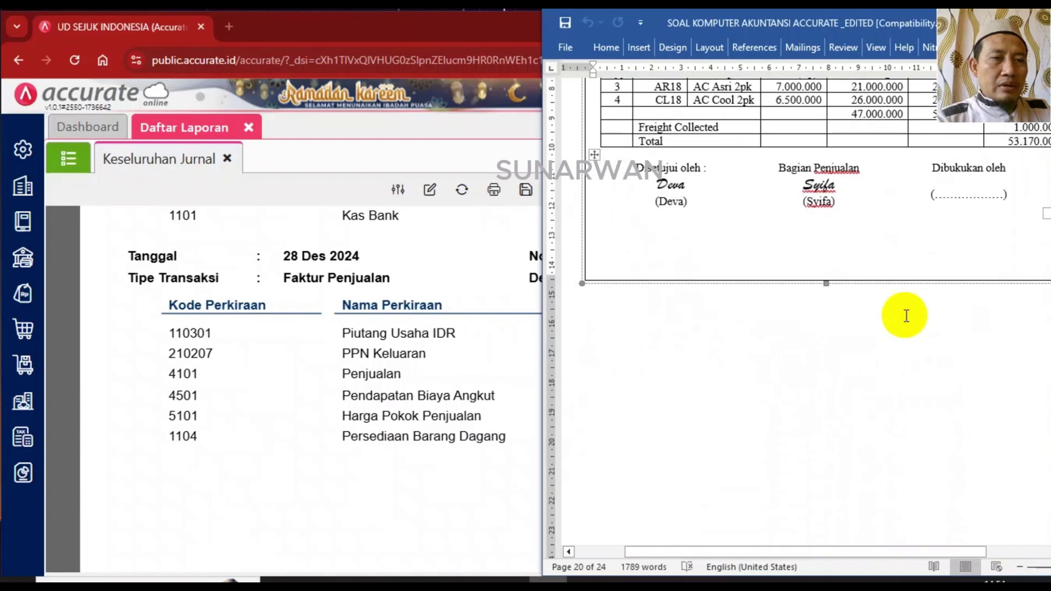
pyautogui.moveTo(895, 554); pyautogui.dragTo(921, 553)
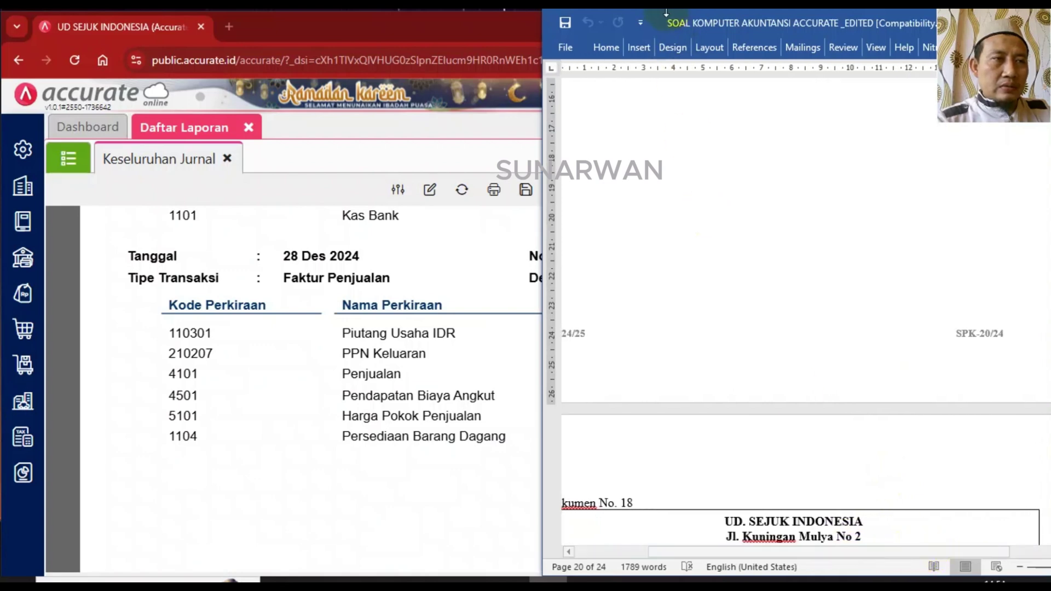
pyautogui.moveTo(655, 22); pyautogui.dragTo(639, 24)
pyautogui.scroll(-3, 731, 405)
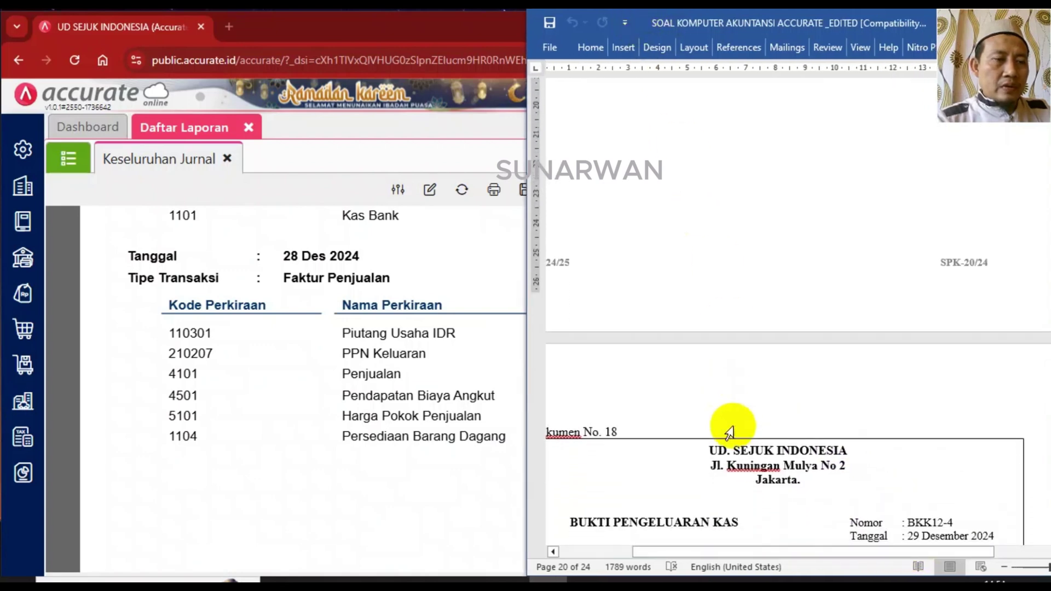
pyautogui.moveTo(770, 549)
pyautogui.mouseDown()
pyautogui.moveTo(752, 552)
pyautogui.moveTo(764, 554)
pyautogui.mouseUp()
pyautogui.scroll(-5, 784, 435)
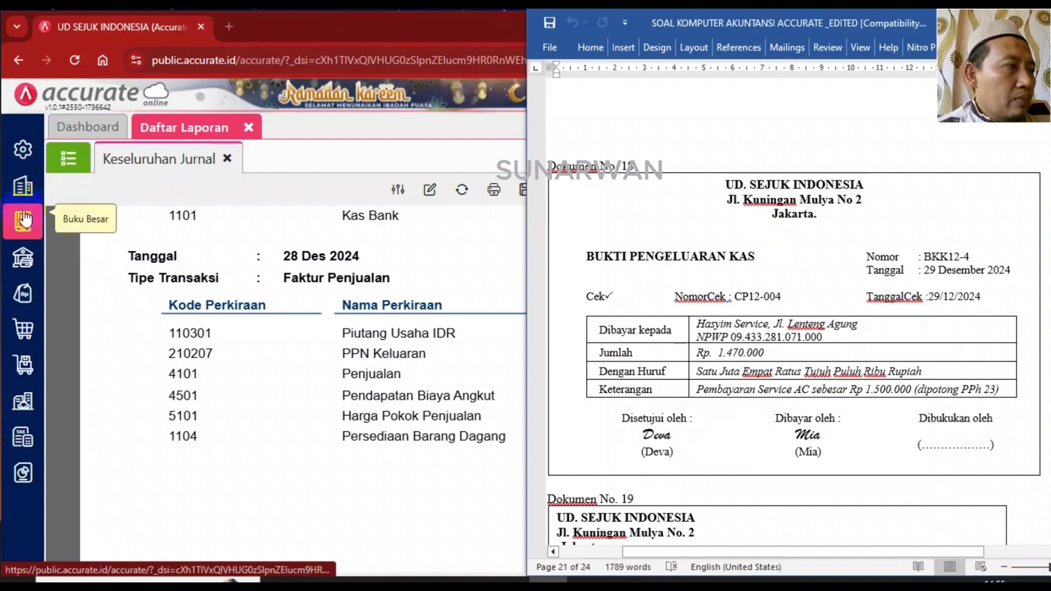
# Open a new Pembayaran entry in Accurate and copy voucher number BKK12-4 from Dokumen No. 18 in Word.
pyautogui.click(20, 254)
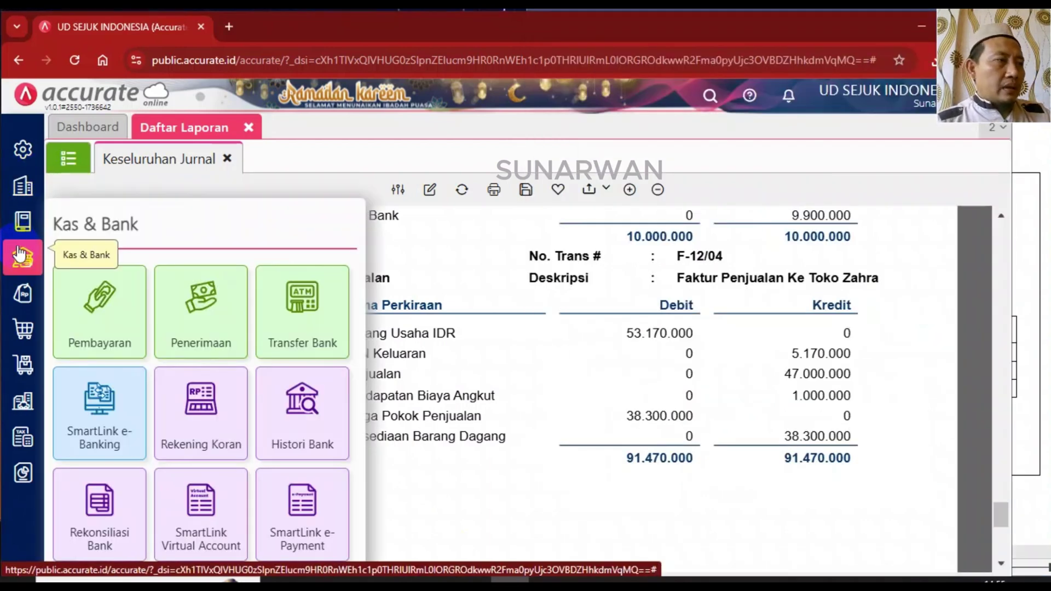
pyautogui.click(110, 332)
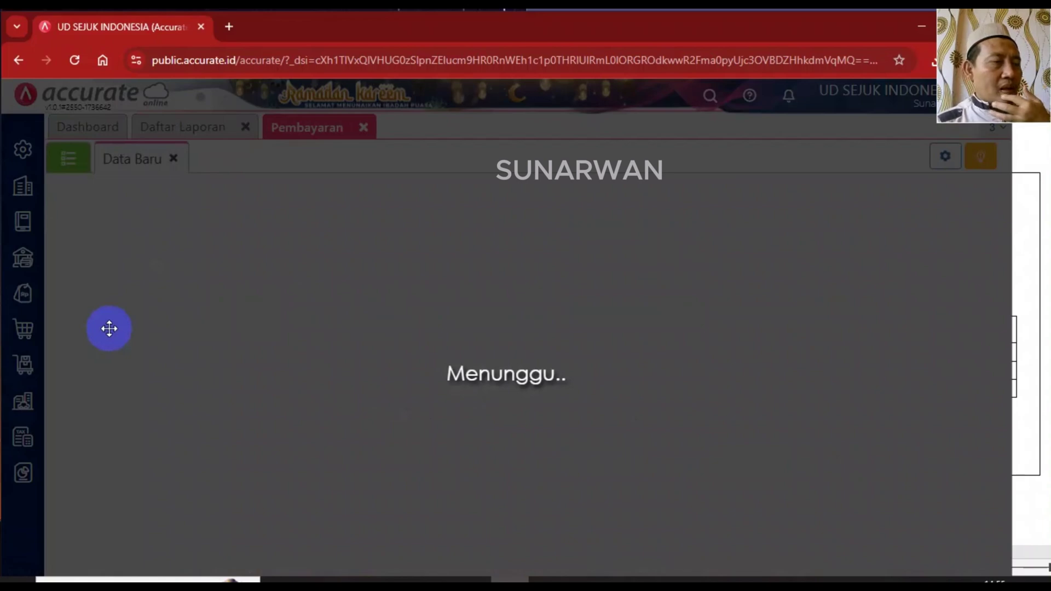
pyautogui.click(1042, 225)
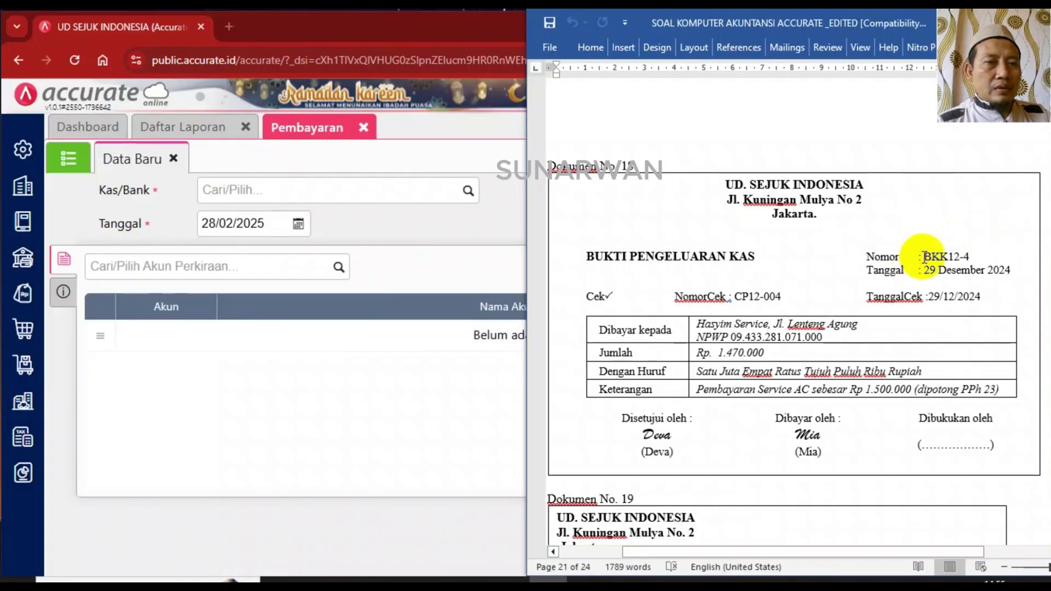
pyautogui.moveTo(946, 257); pyautogui.dragTo(974, 258)
pyautogui.hotkey('ctrl', 'c')
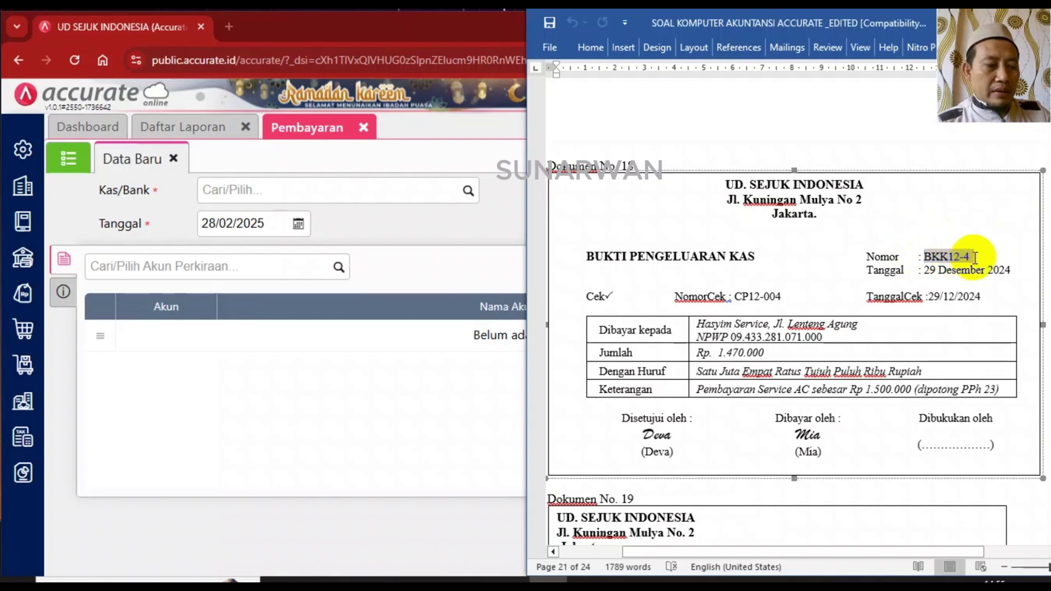
# Back in Accurate, choose Kas Bank as the payment's cash account and set a manual No Bukti of BKK12-4.
pyautogui.click(462, 164)
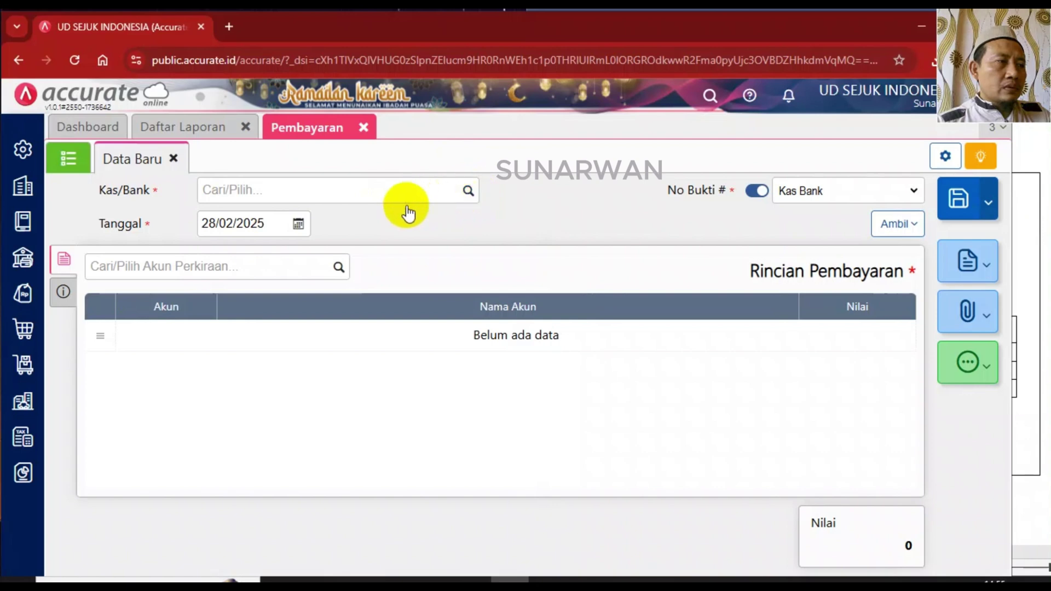
pyautogui.click(465, 191)
pyautogui.click(345, 218)
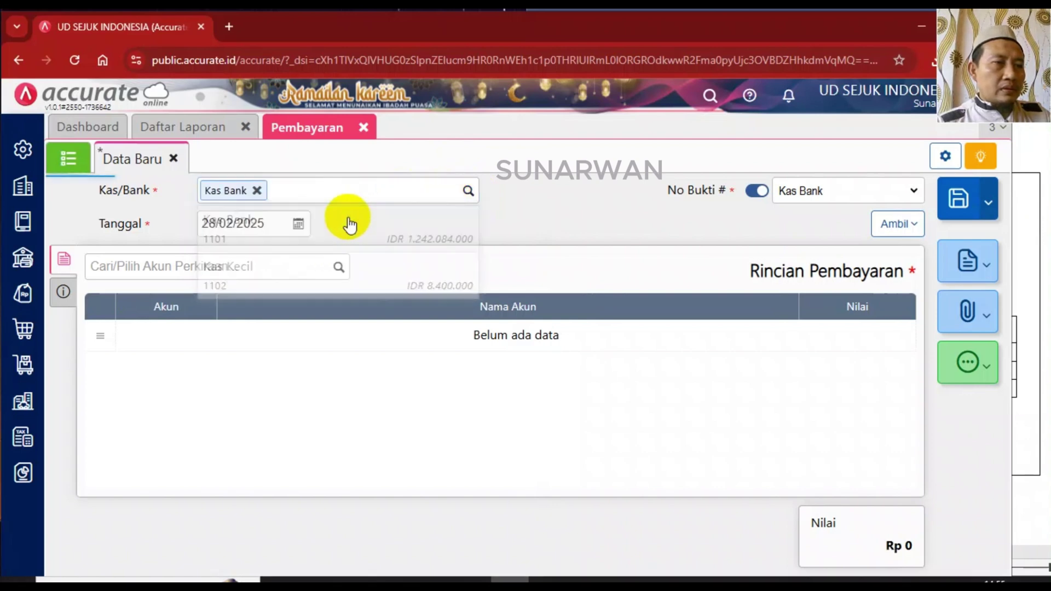
pyautogui.click(755, 191)
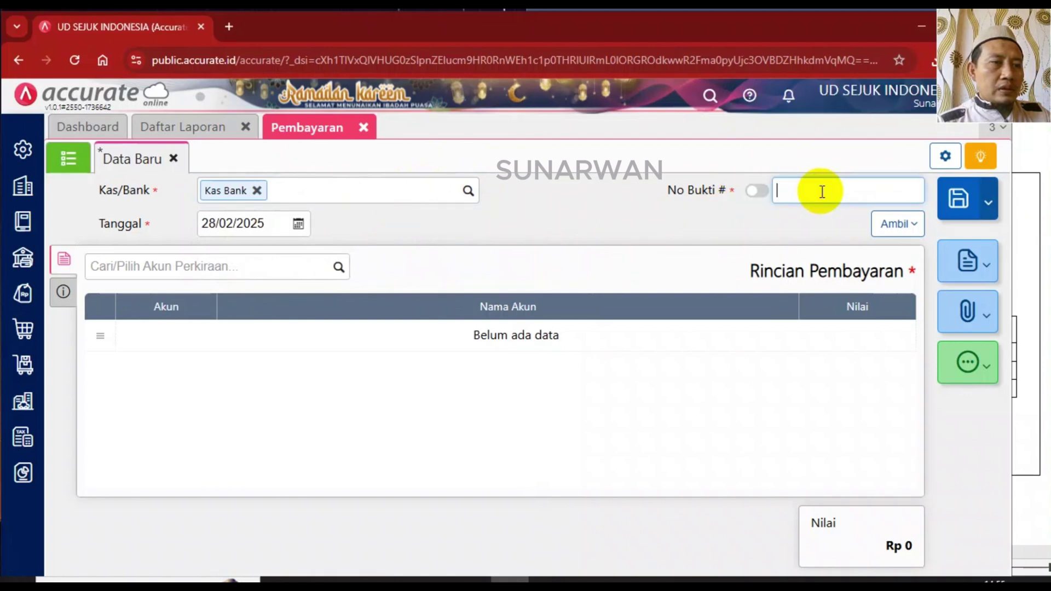
pyautogui.hotkey('ctrl', 'v')
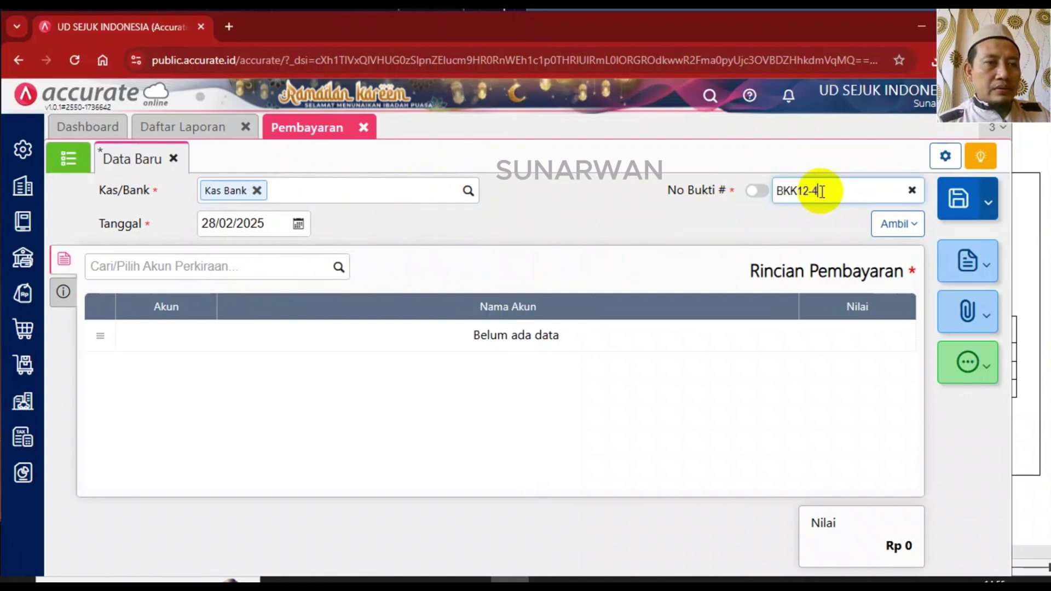
# Set the payment date to 29/12/2024.
pyautogui.click(269, 221)
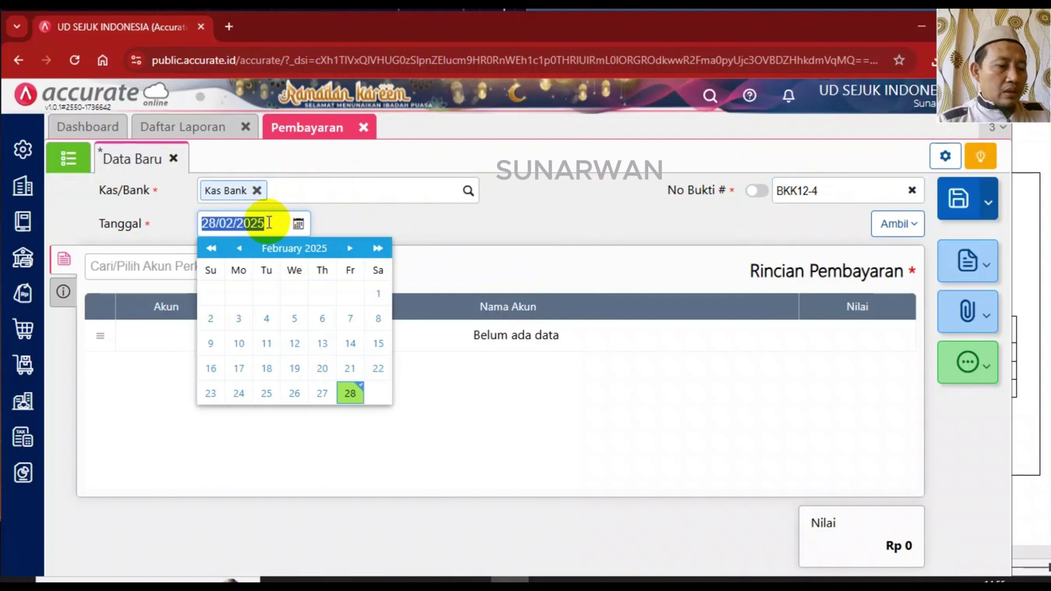
pyautogui.write('29')
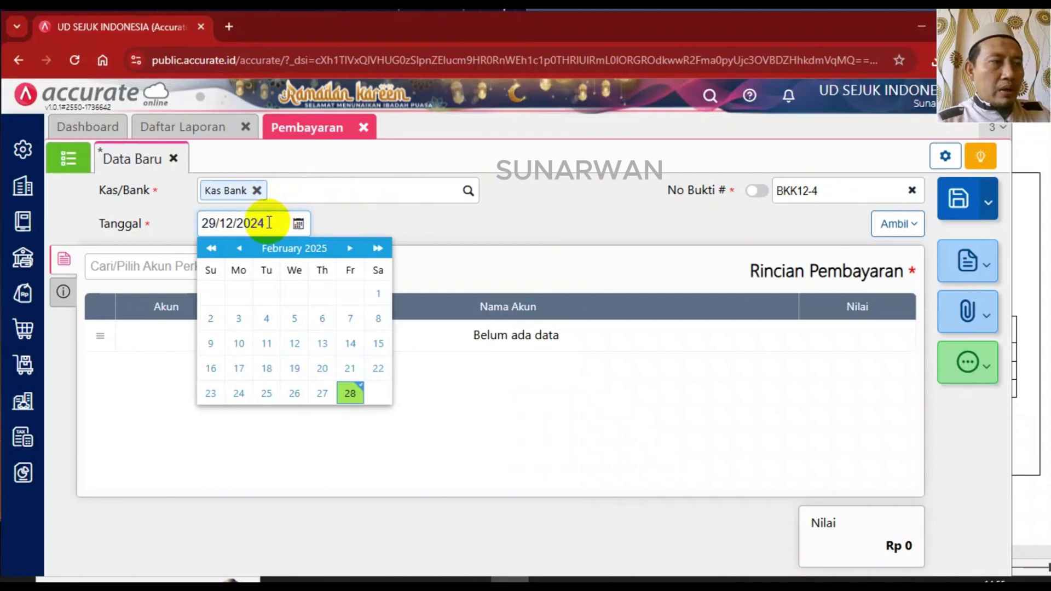
pyautogui.click(415, 219)
# Search the ledger accounts for "ope" and choose Beban Operasional Lainnya (610108) for the payment line.
pyautogui.click(338, 269)
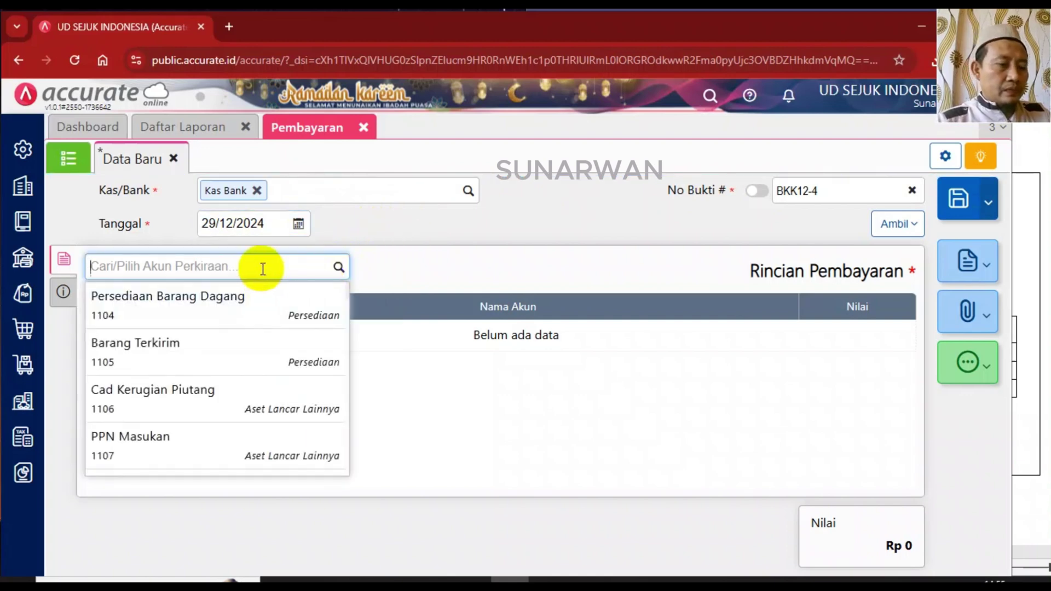
pyautogui.write('ope')
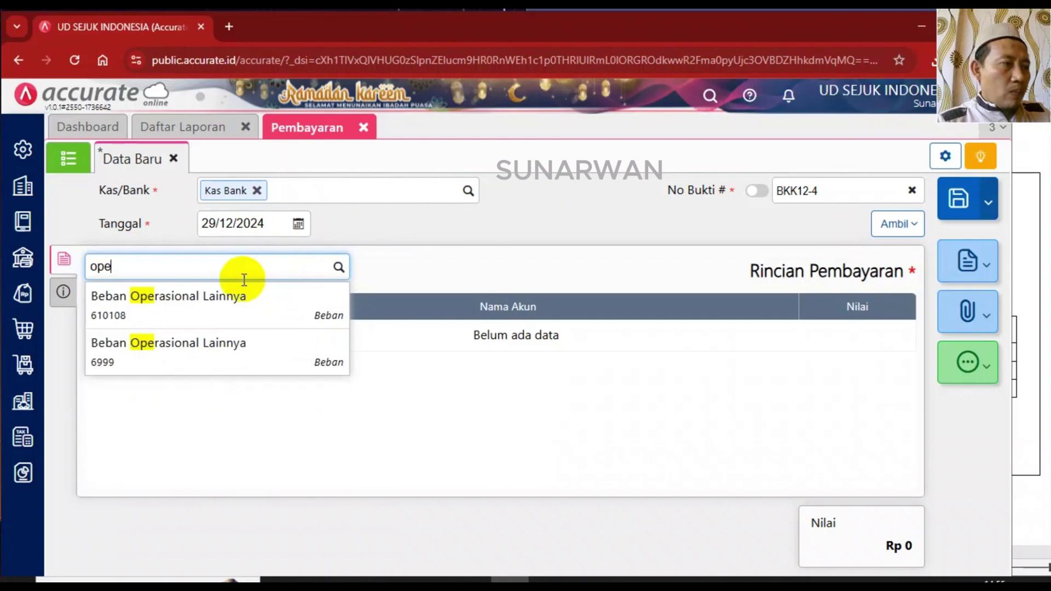
pyautogui.click(121, 263)
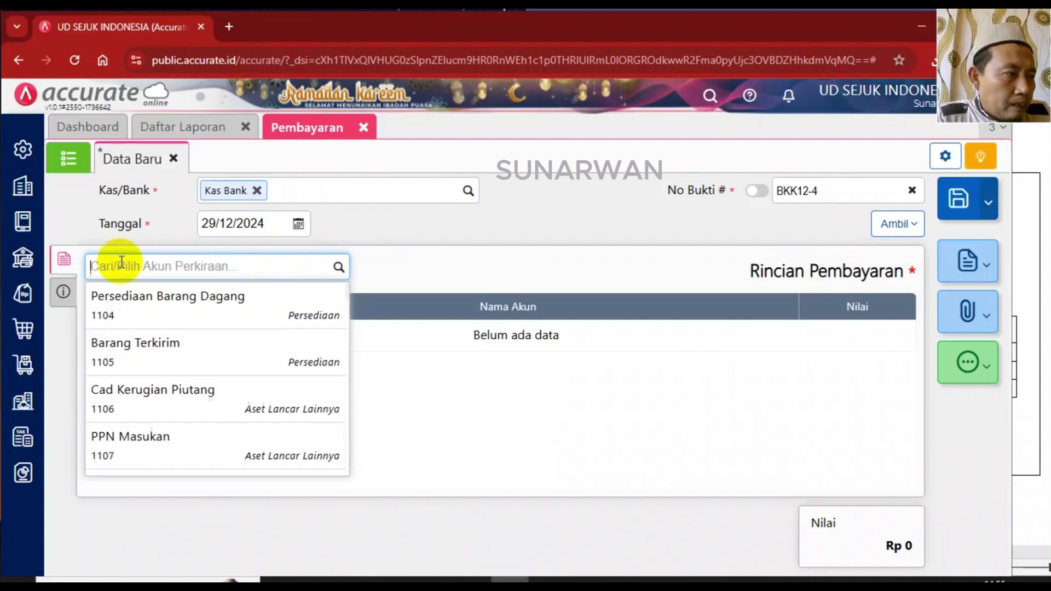
pyautogui.write('ope')
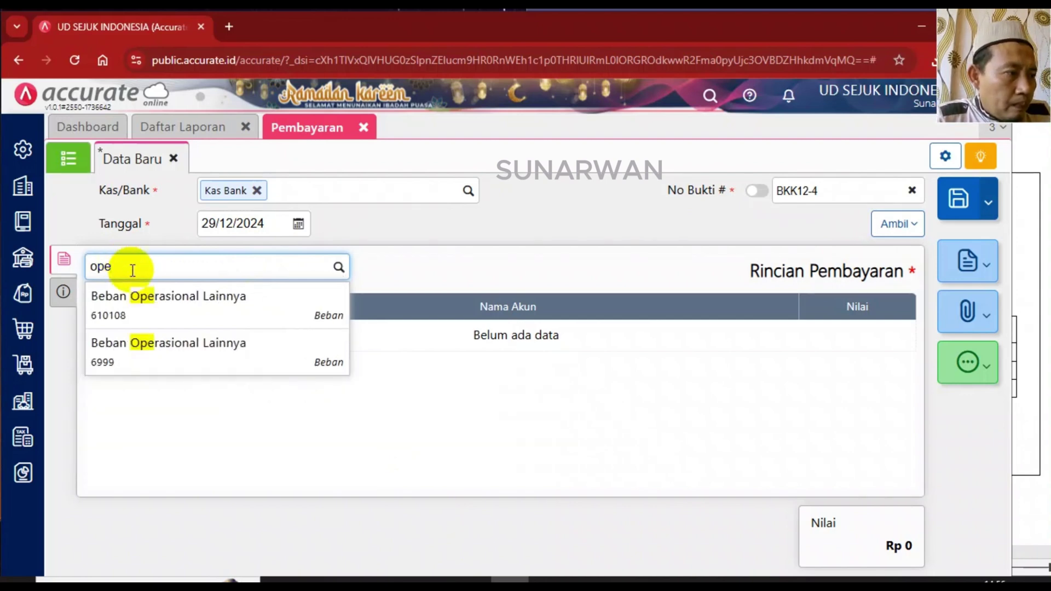
pyautogui.click(144, 301)
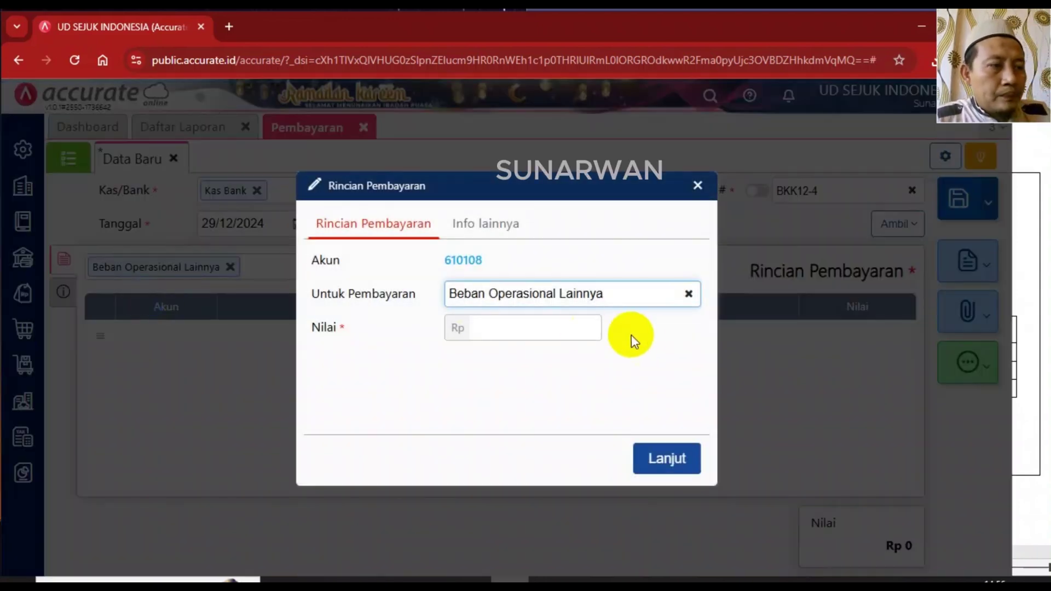
# Check the service fee in Dokumen No. 18, set the Beban Operasional Lainnya amount to Rp 1.500.000 and add the line.
pyautogui.click(569, 330)
pyautogui.click(1029, 427)
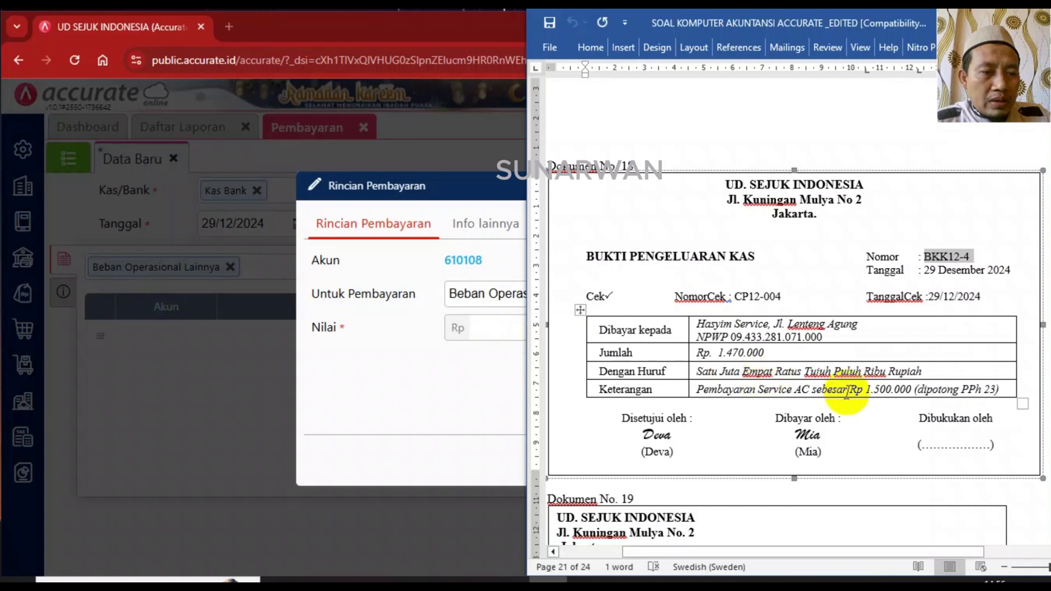
pyautogui.click(500, 334)
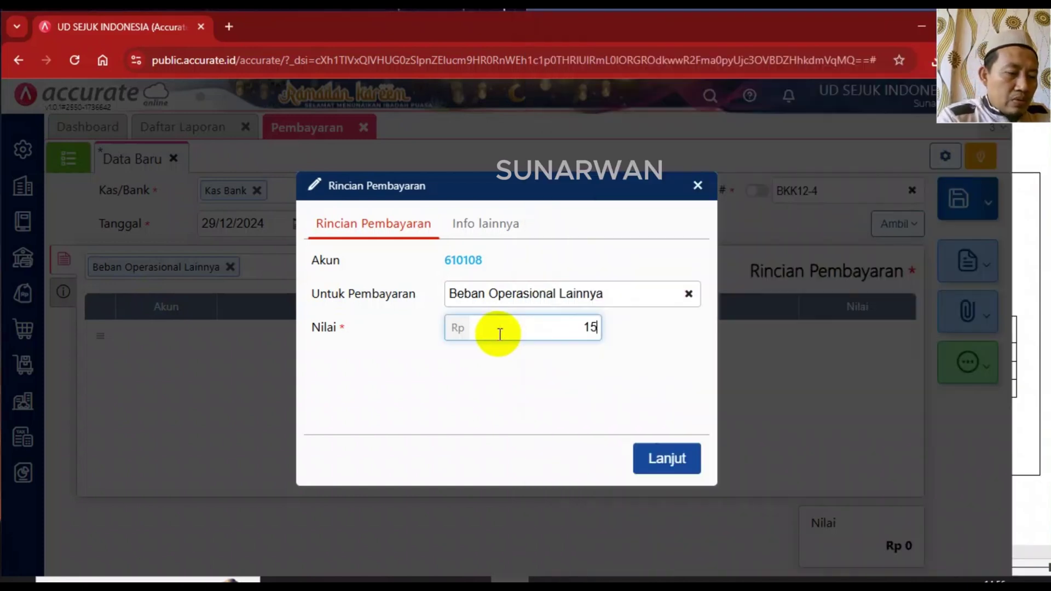
pyautogui.write('1.500.000')
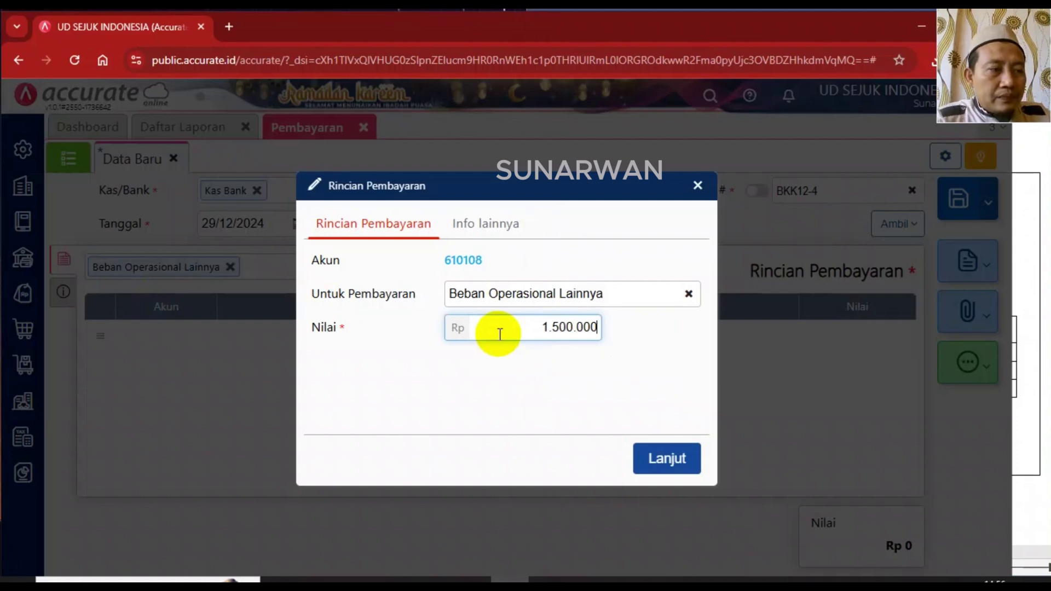
pyautogui.click(652, 450)
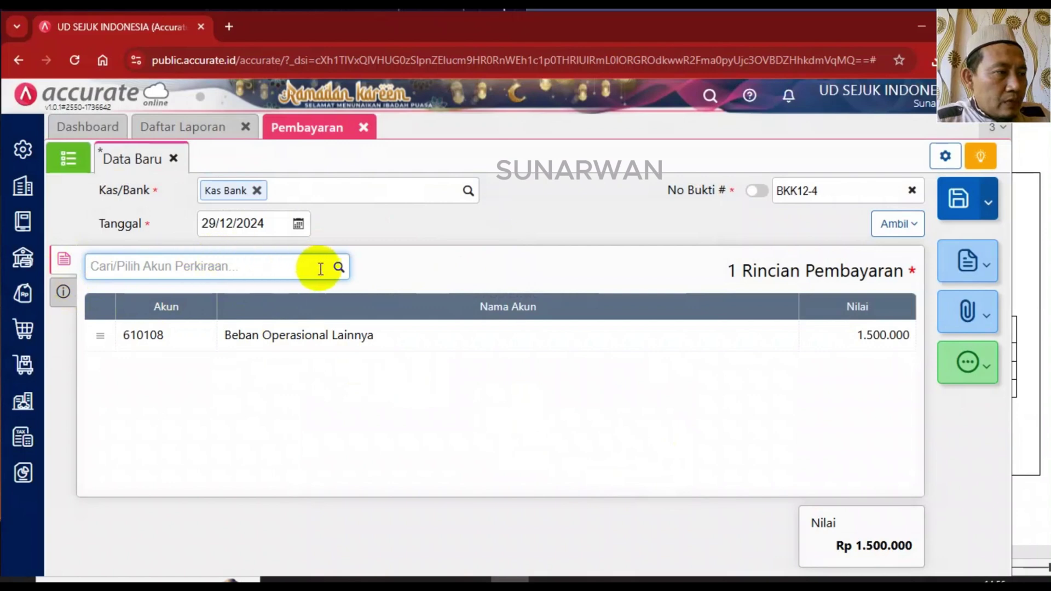
# Check the tax withholding in Dokumen No. 18, search the ledger accounts for "23" and choose Hutang PPh 23 (210204).
pyautogui.click(338, 268)
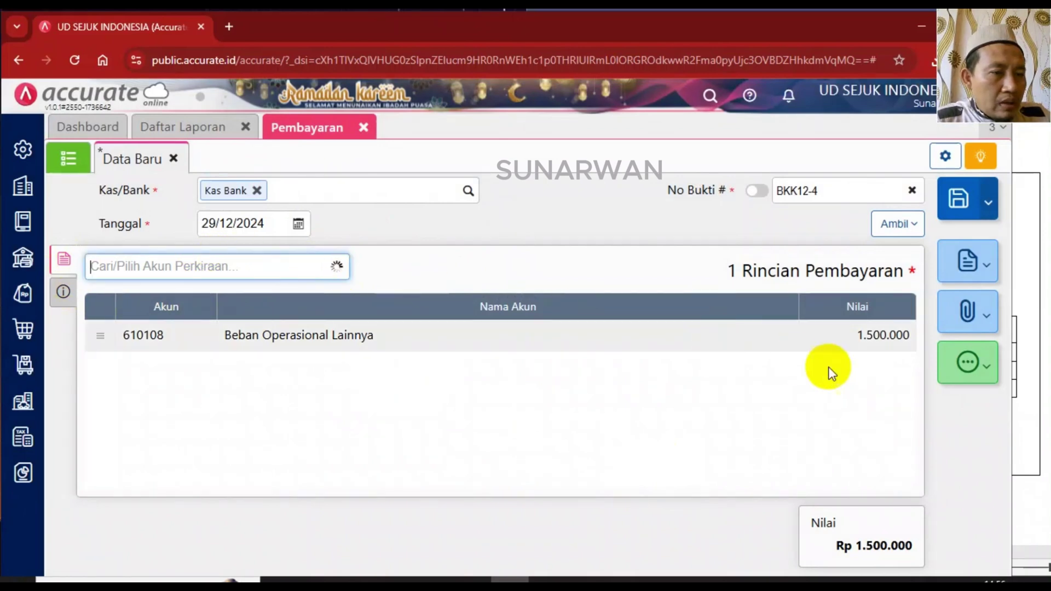
pyautogui.click(1043, 400)
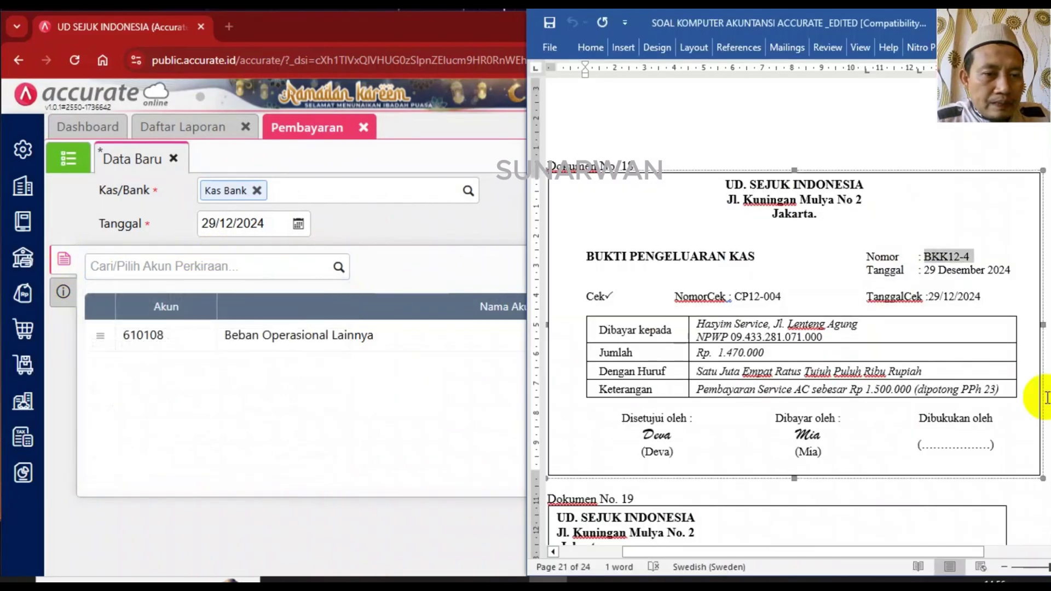
pyautogui.click(319, 266)
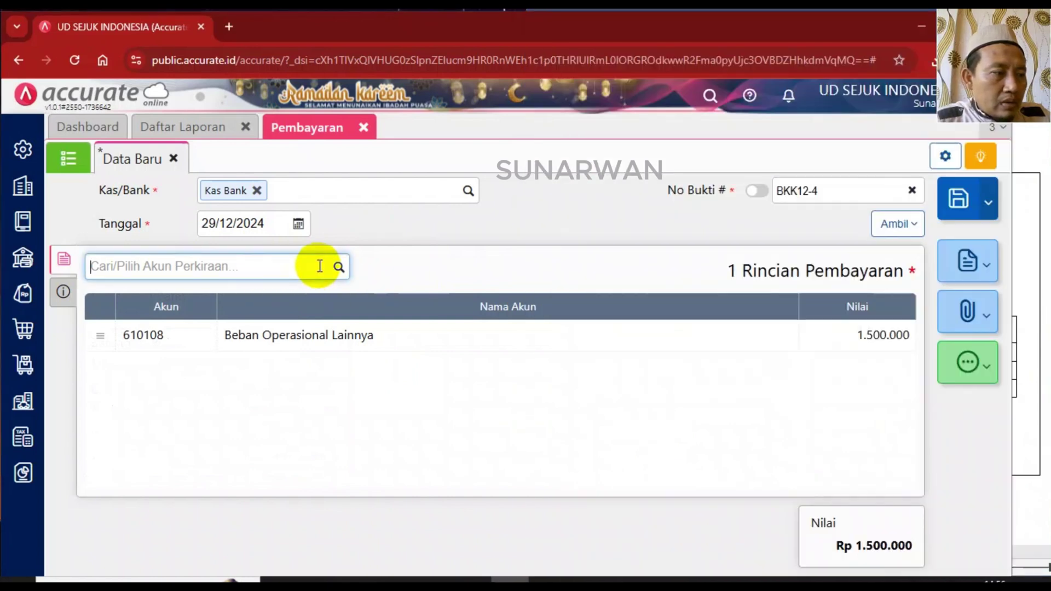
pyautogui.write('pp')
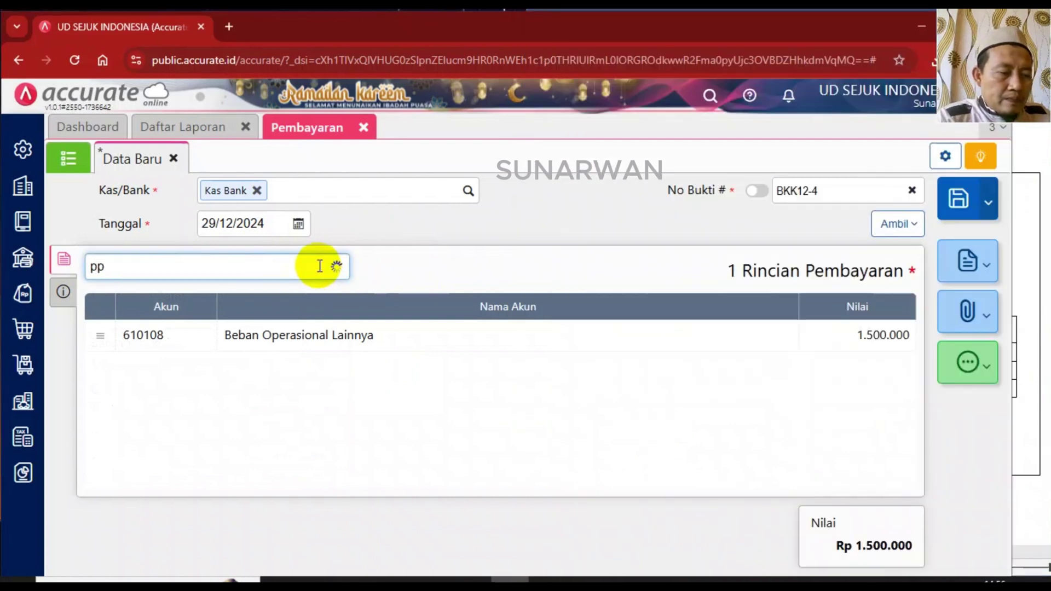
pyautogui.press('BackSpace')
pyautogui.press('BackSpace')
pyautogui.write('23')
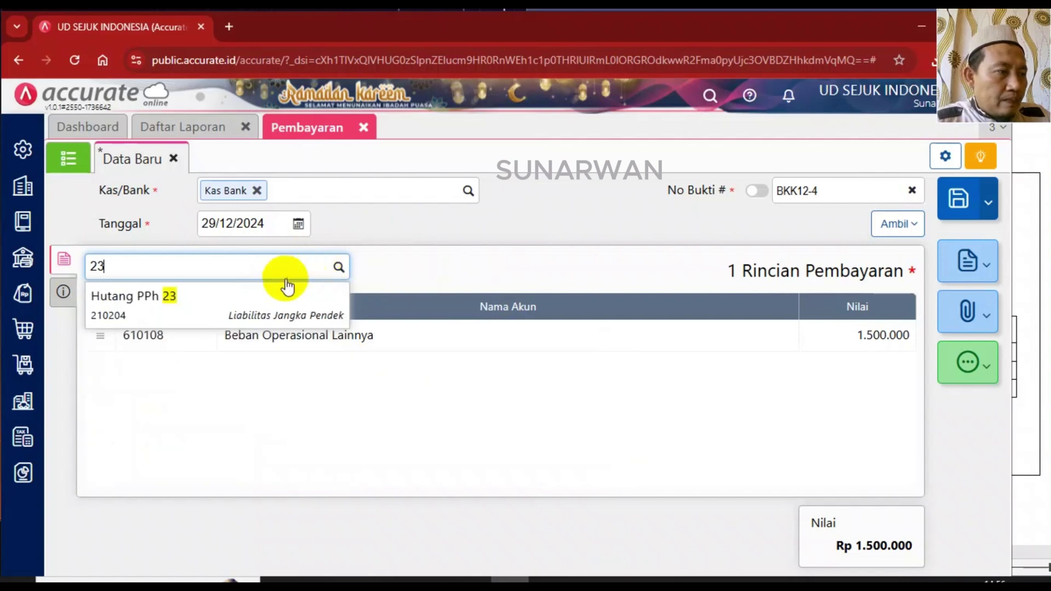
pyautogui.click(199, 301)
# Set the Hutang PPh 23 amount to Rp -30.000, checking it against the voucher, and add the line to the payment.
pyautogui.click(484, 340)
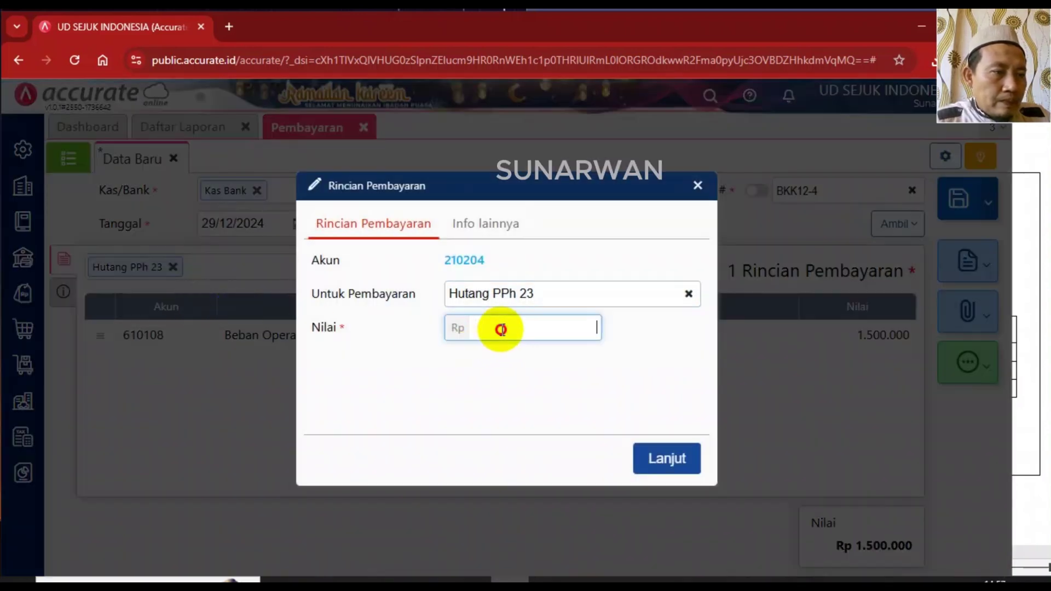
pyautogui.click(1027, 369)
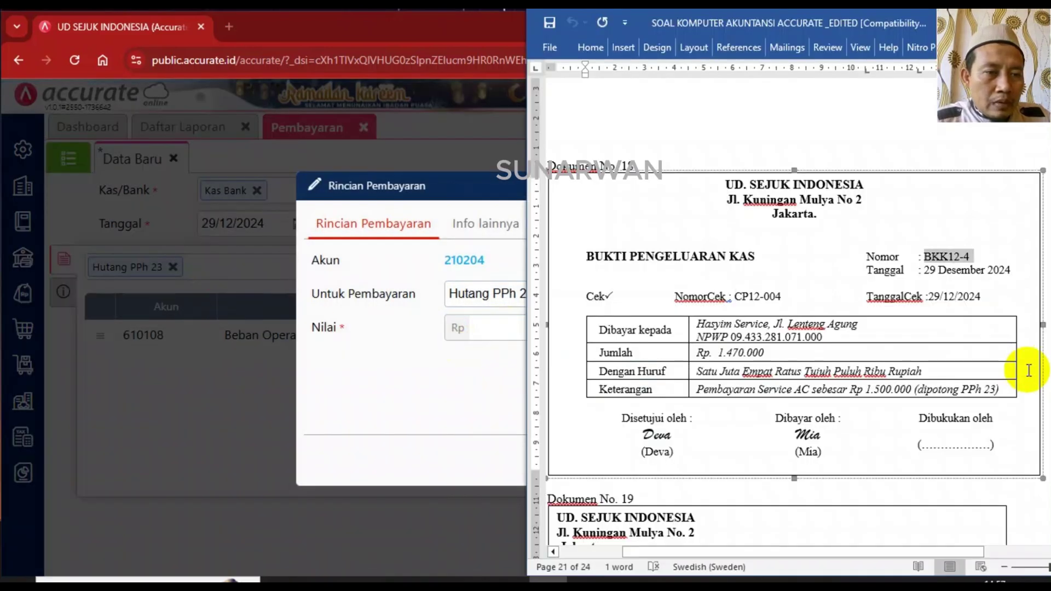
pyautogui.click(500, 330)
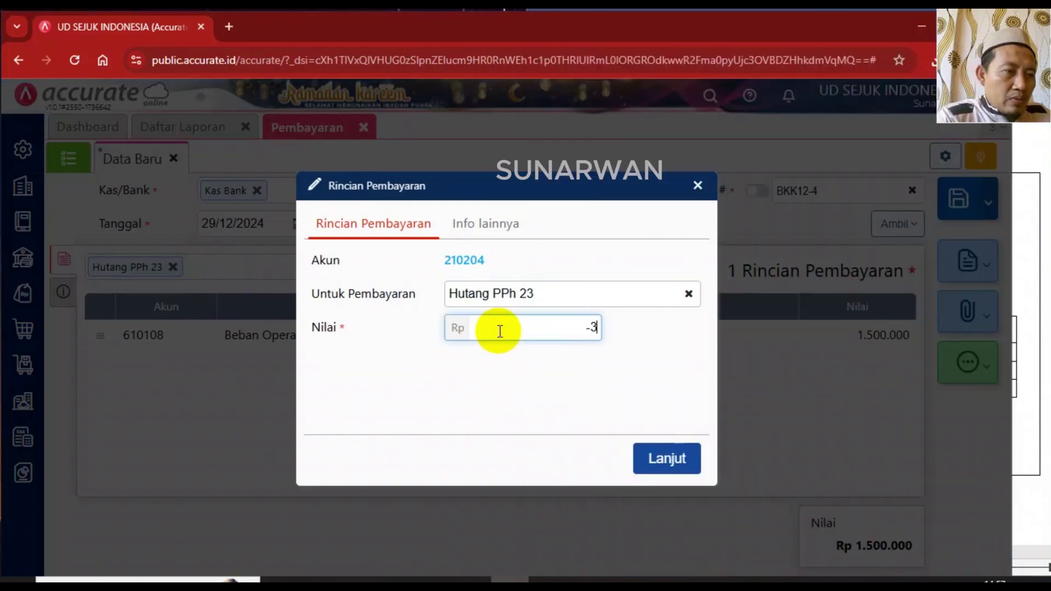
pyautogui.write('-30.000')
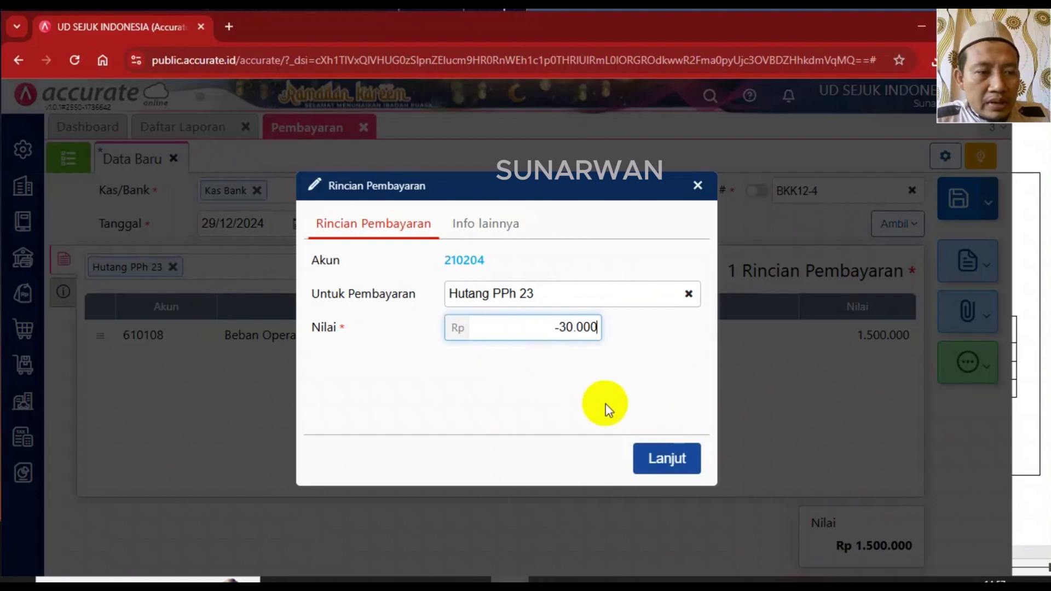
pyautogui.click(667, 456)
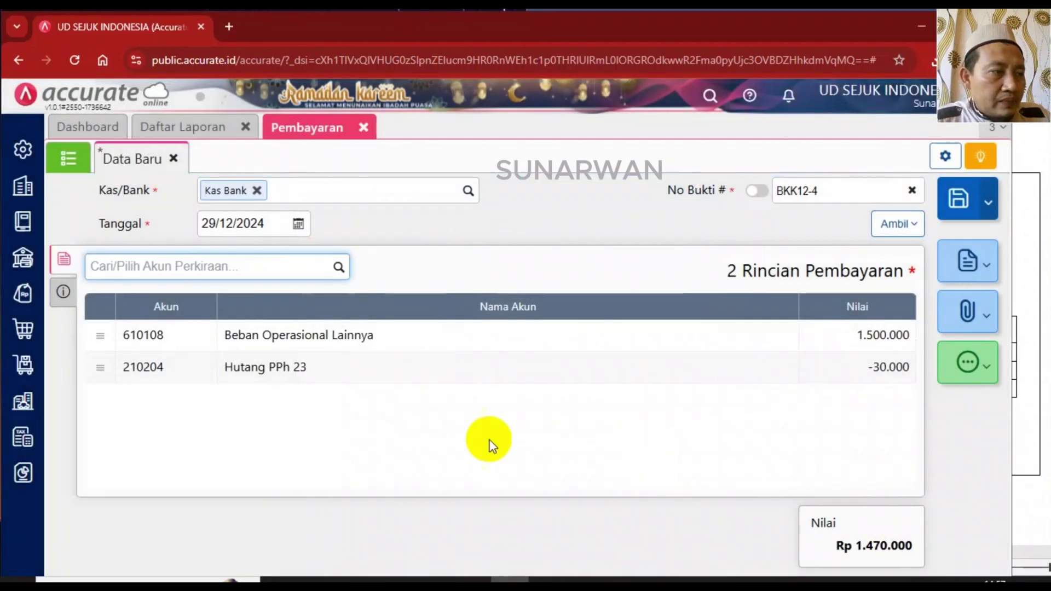
# Copy the cheque number CP12-004 from the Word voucher into No Cek in the payment's additional information in Accurate.
pyautogui.click(58, 293)
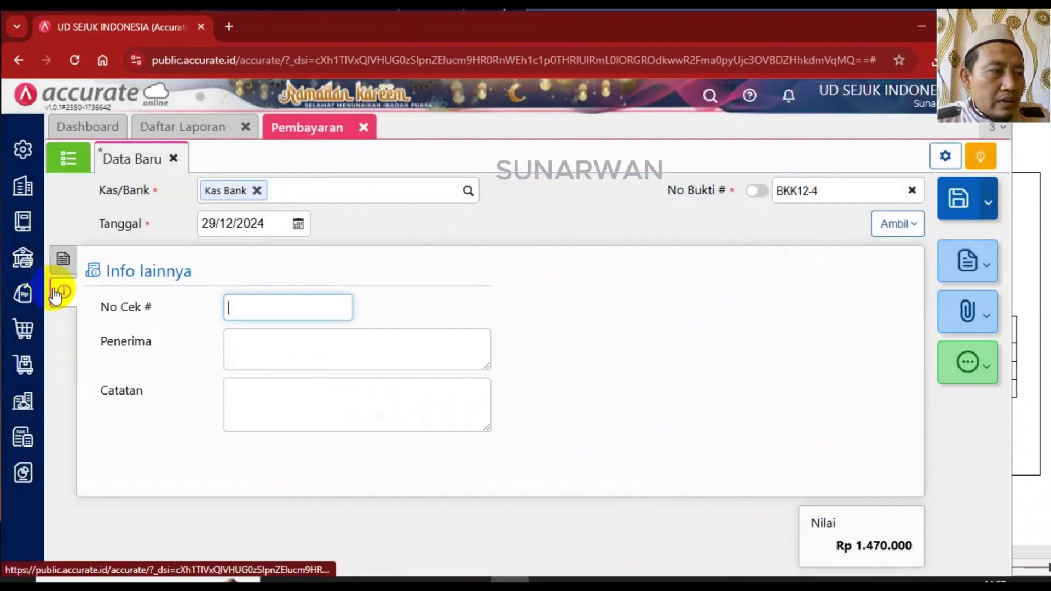
pyautogui.click(1022, 403)
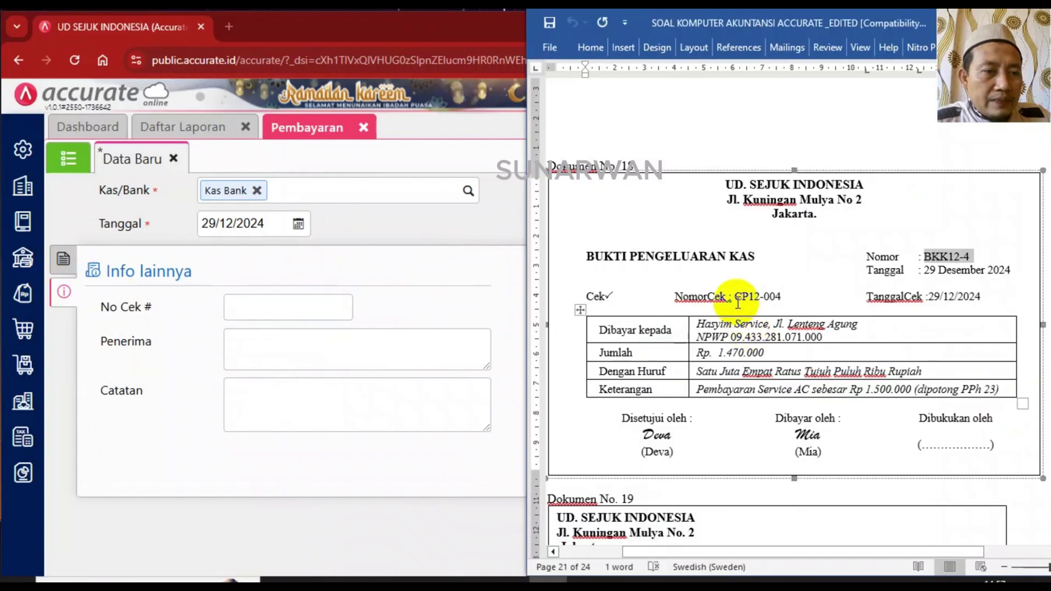
pyautogui.moveTo(734, 296); pyautogui.dragTo(783, 296)
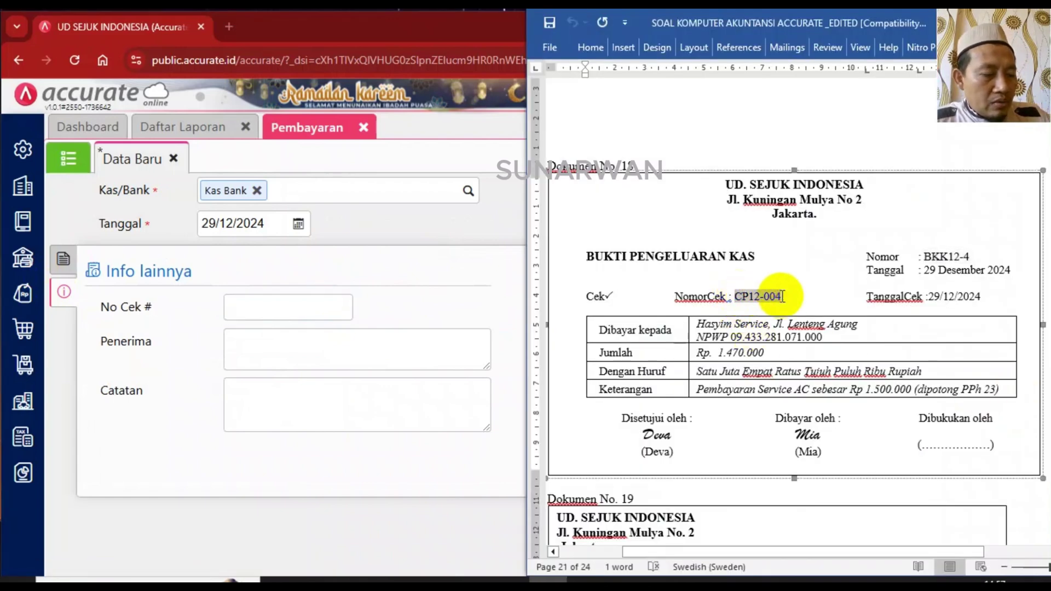
pyautogui.hotkey('ctrl', 'c')
pyautogui.click(285, 308)
pyautogui.hotkey('ctrl', 'v')
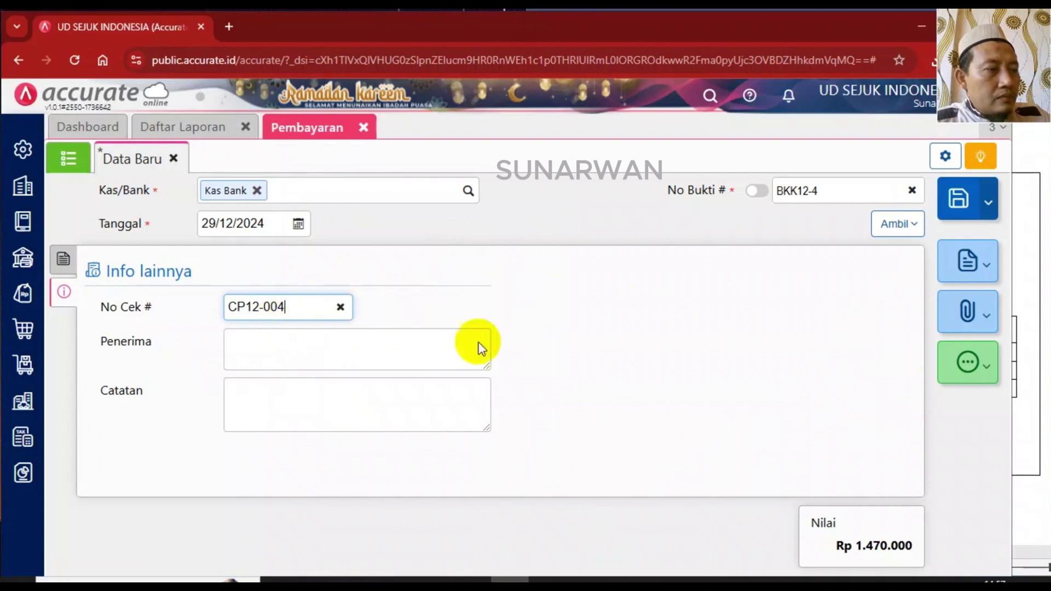
# Copy the payee's name and address from the Word voucher into Penerima in Accurate, and save the payment.
pyautogui.click(1020, 372)
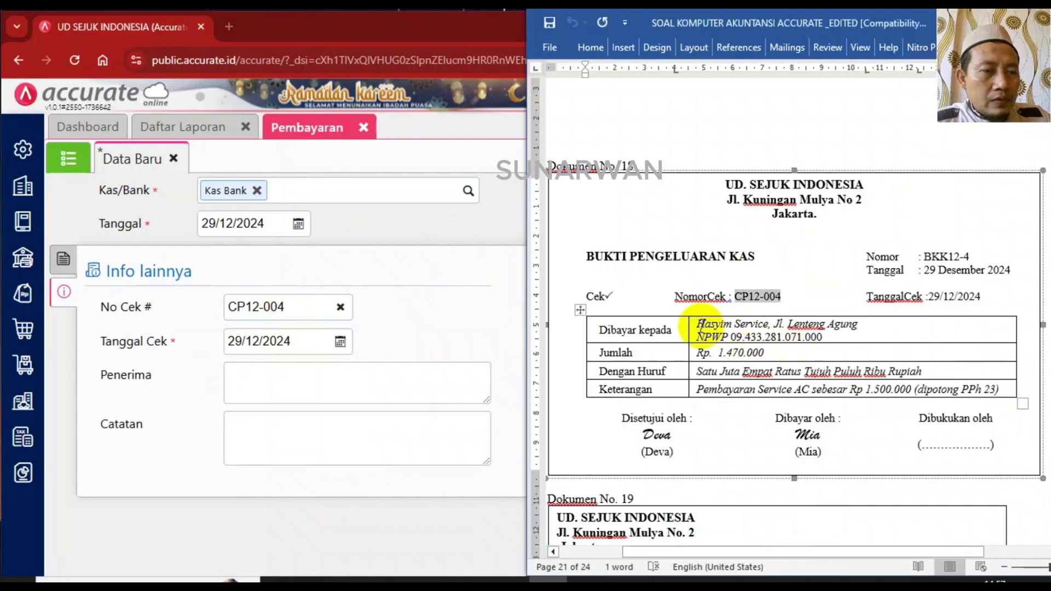
pyautogui.moveTo(698, 324); pyautogui.dragTo(852, 328)
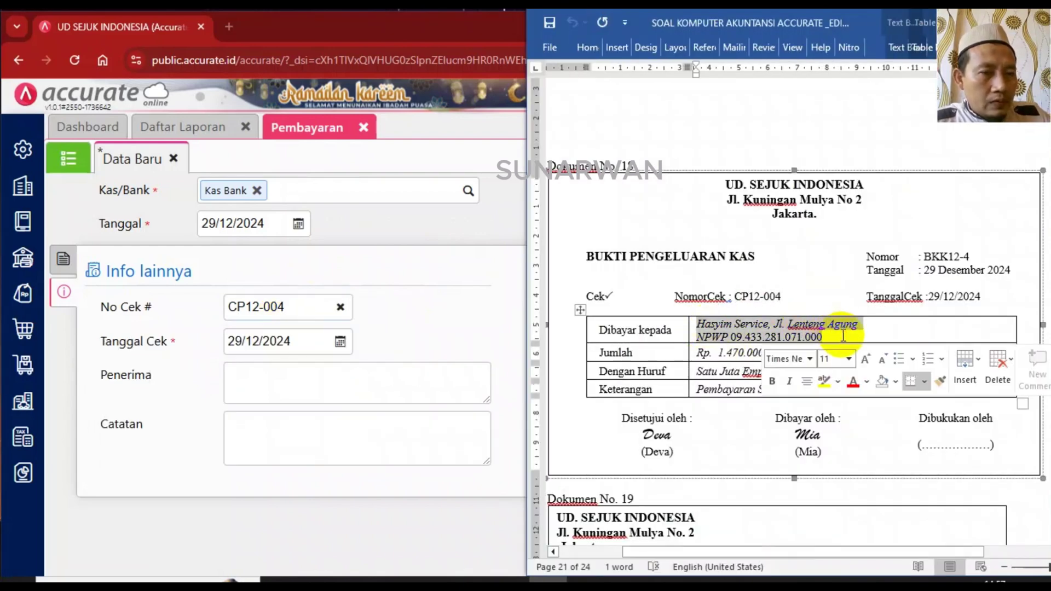
pyautogui.click(857, 330)
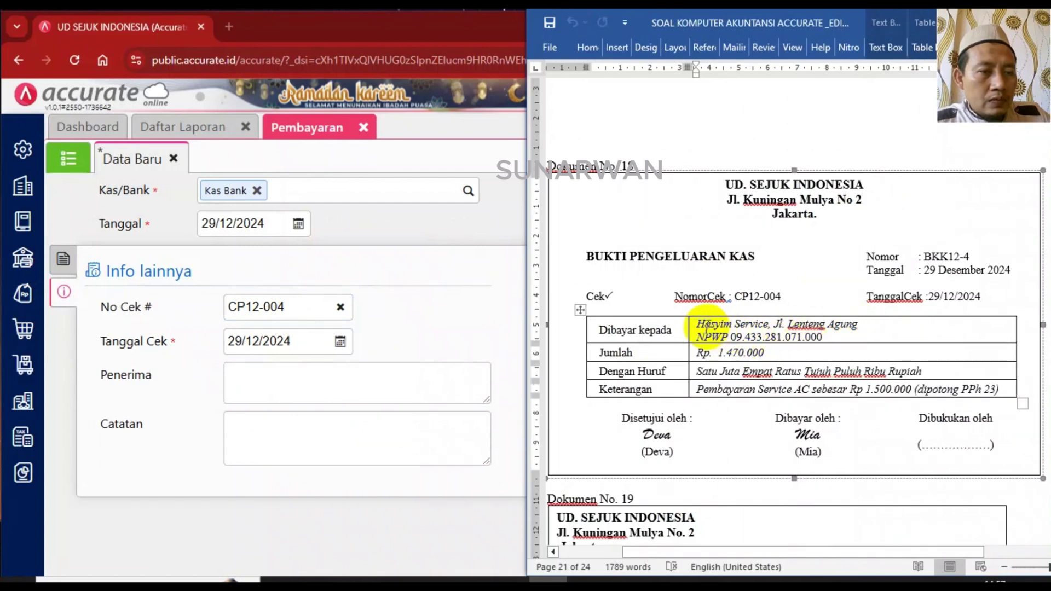
pyautogui.moveTo(702, 322); pyautogui.dragTo(855, 329)
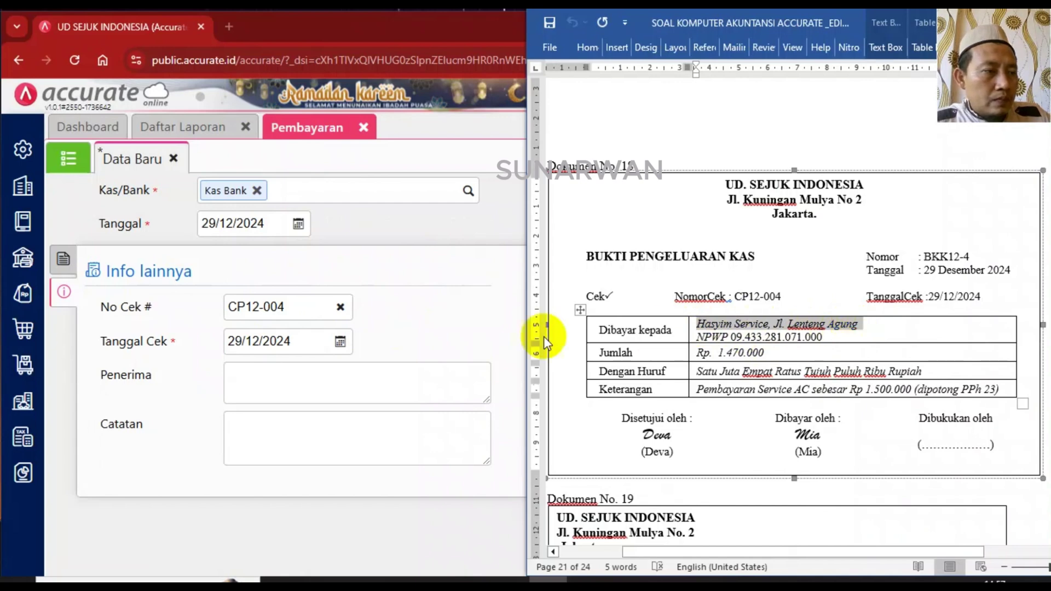
pyautogui.click(320, 373)
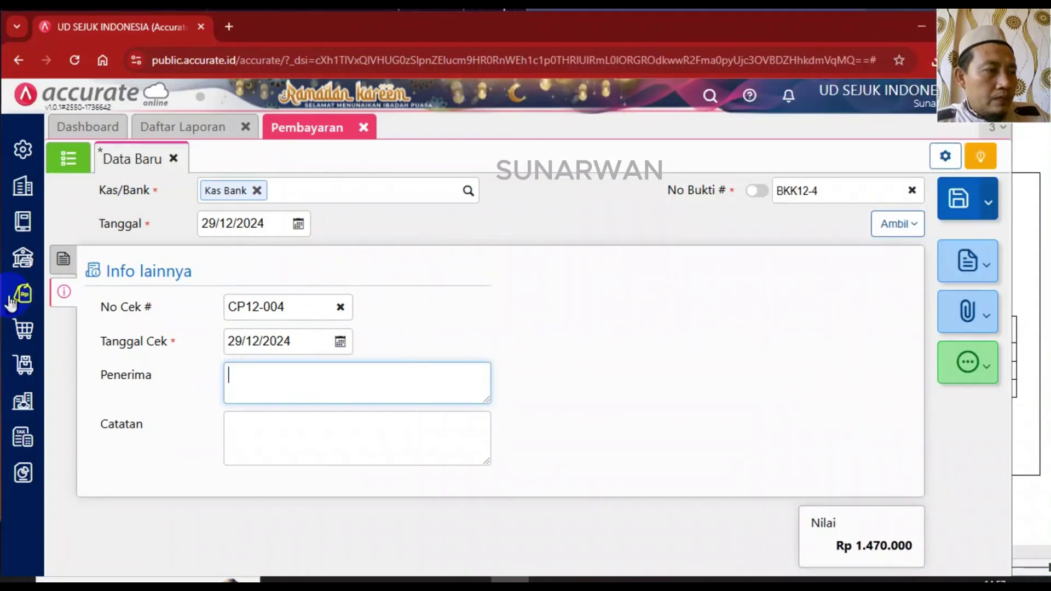
pyautogui.hotkey('ctrl', 'v')
pyautogui.click(60, 259)
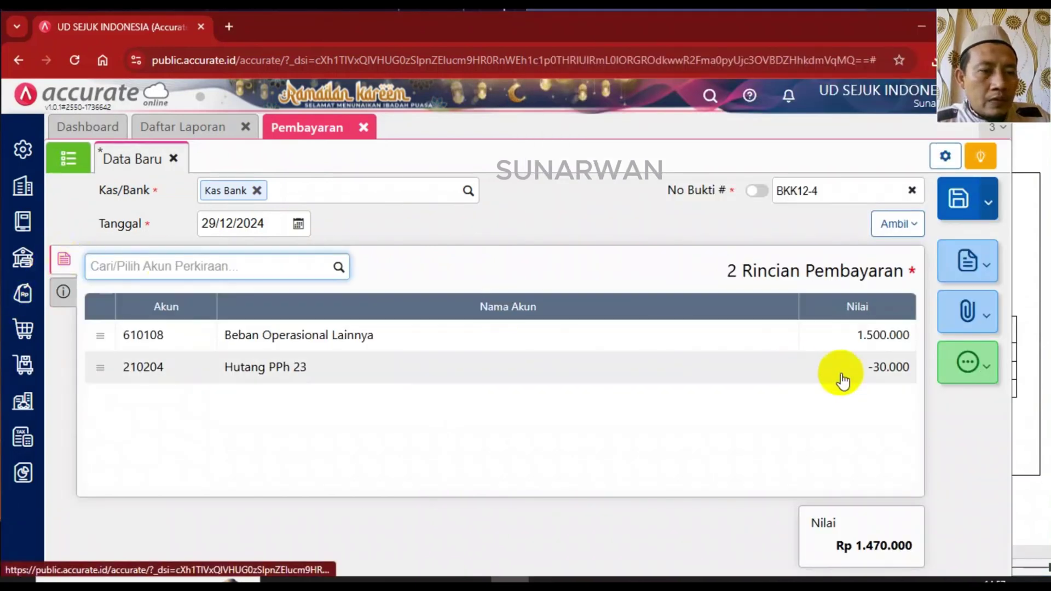
pyautogui.click(961, 201)
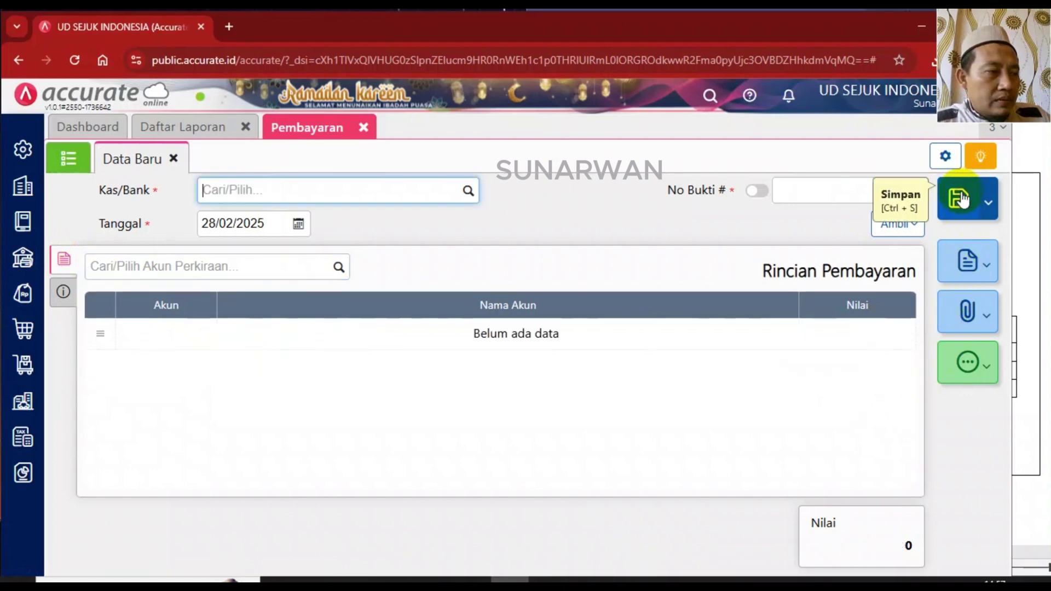
# Read the cash receipt voucher in Dokumen No. 19 in Word, and open a new Penerimaan Penjualan form in Accurate.
pyautogui.click(1020, 323)
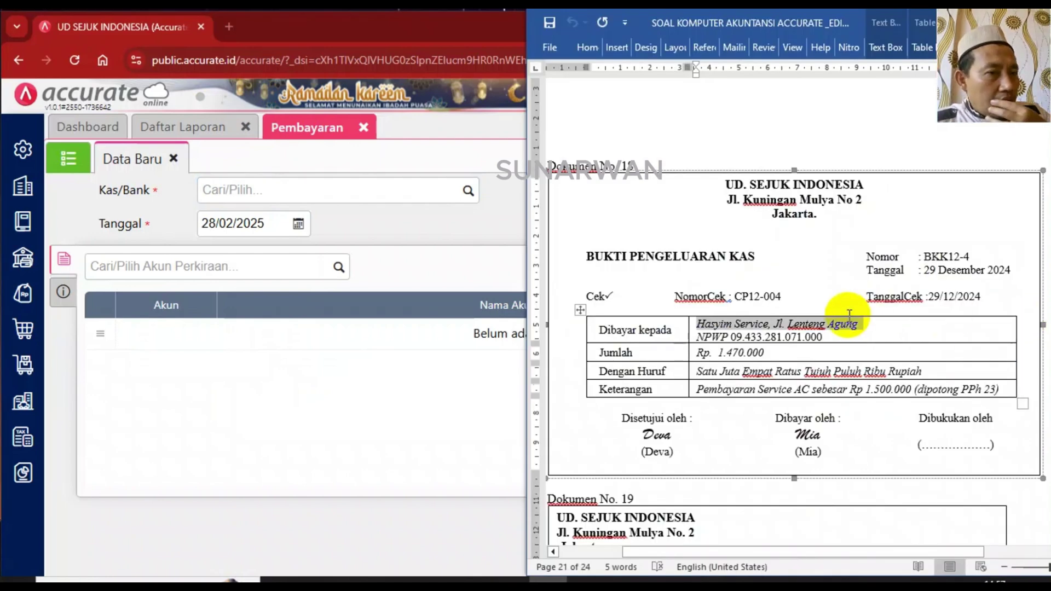
pyautogui.scroll(-6, 849, 315)
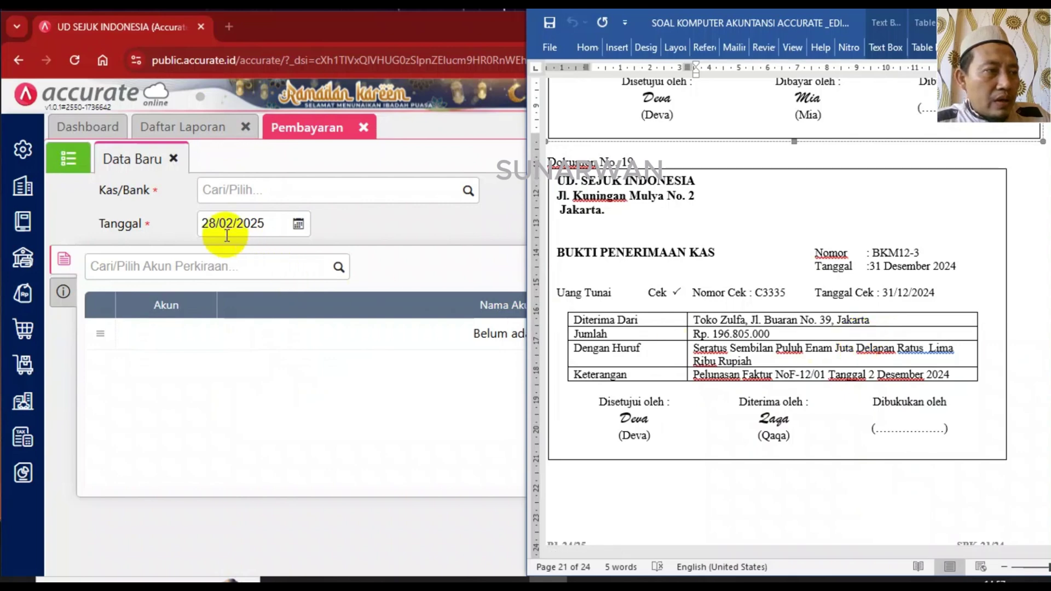
pyautogui.click(23, 293)
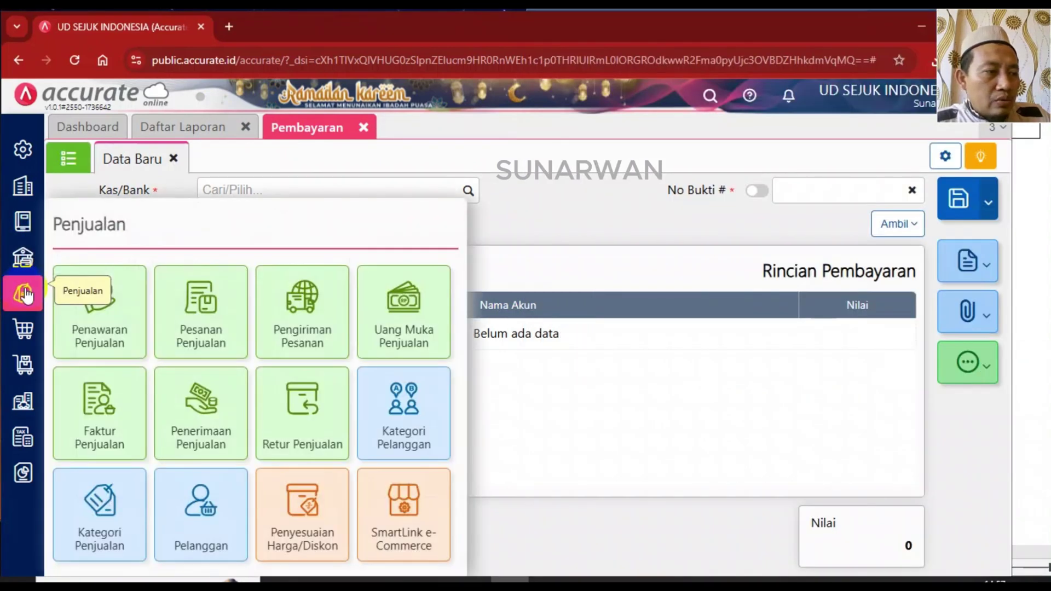
pyautogui.click(196, 416)
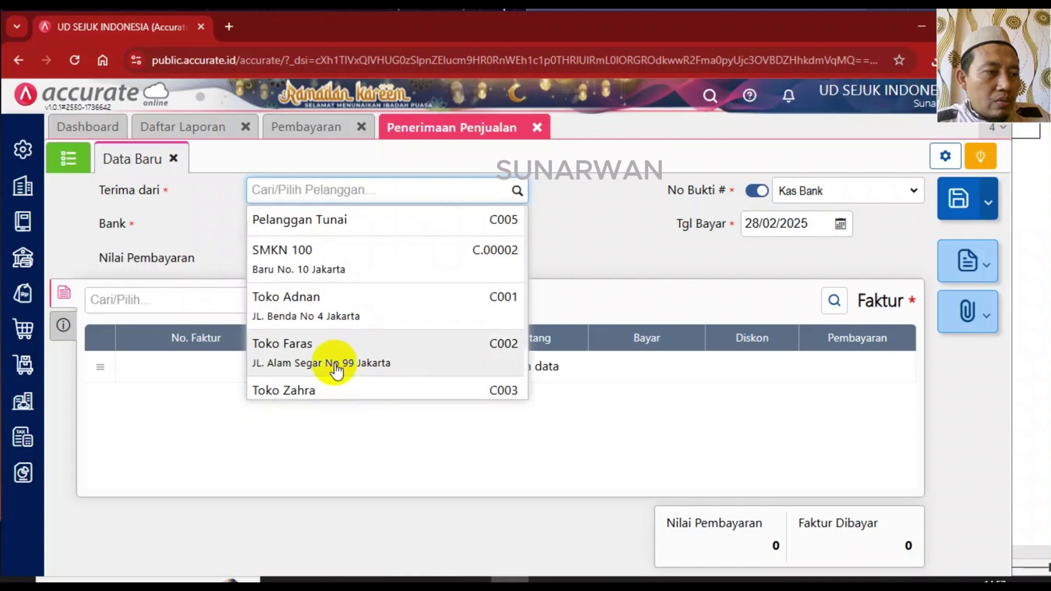
# Choose Toko Zulfa (C004) as the paying customer and Kas Bank as the receiving bank for the sales receipt.
pyautogui.scroll(-2, 333, 306)
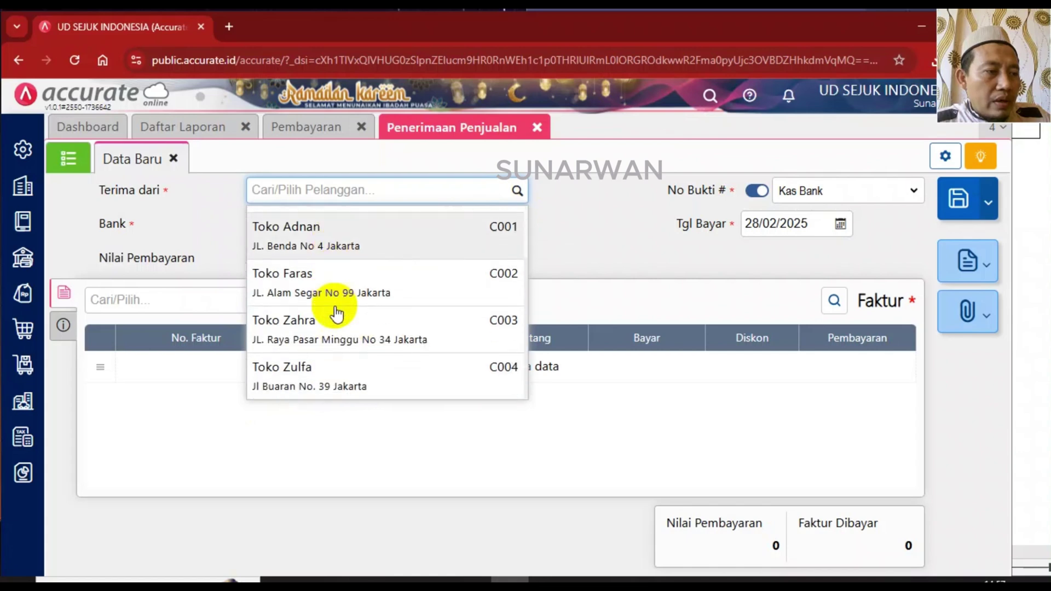
pyautogui.click(328, 378)
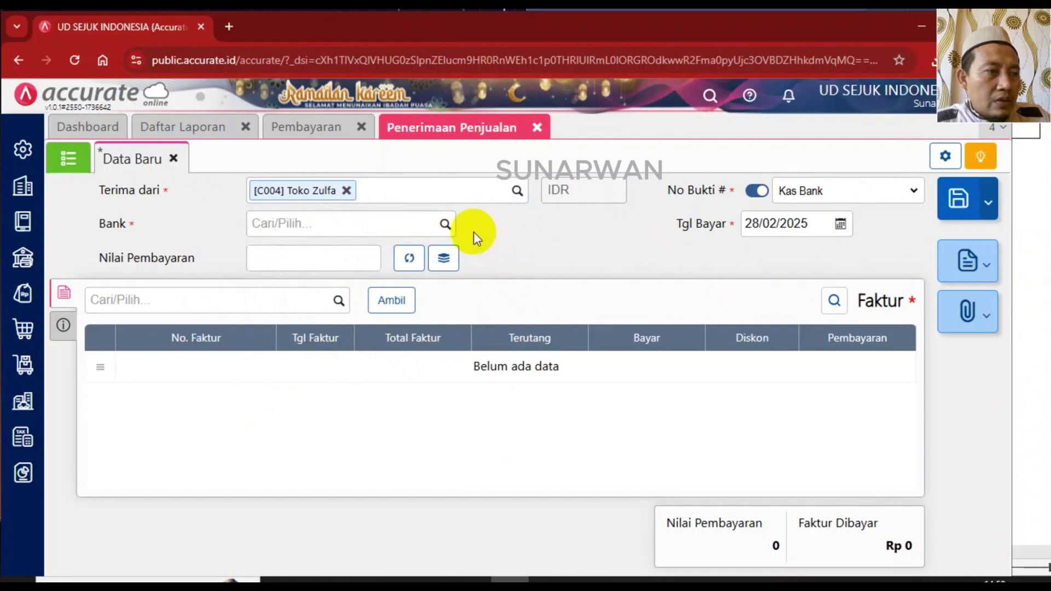
pyautogui.click(445, 225)
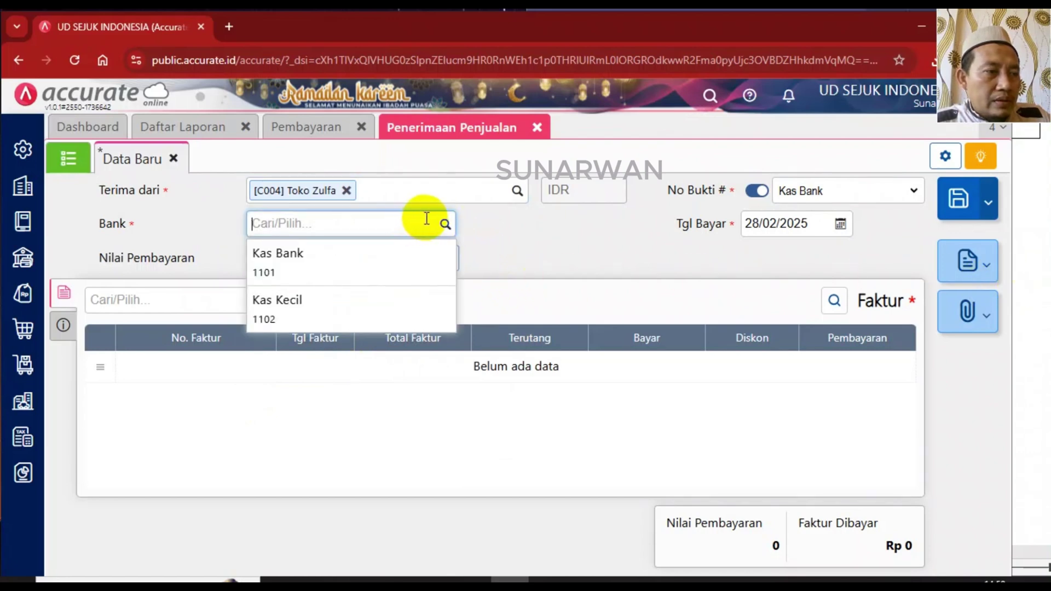
pyautogui.click(344, 263)
# Copy the receipt number BKM12-3 from Dokumen No. 19 in Word and enter it as a manual No Bukti in Accurate.
pyautogui.click(1025, 248)
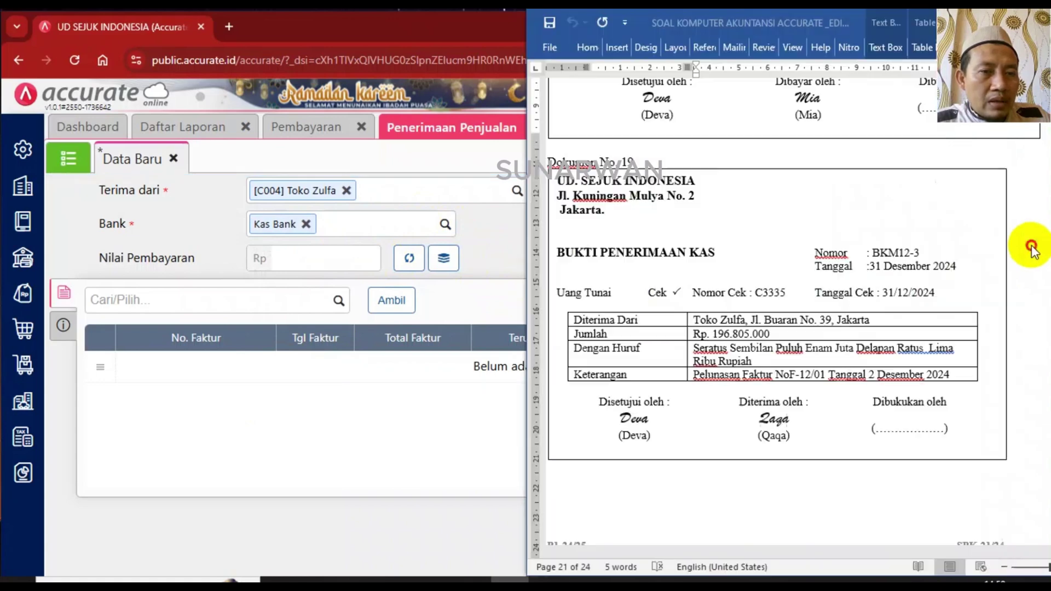
pyautogui.moveTo(872, 252); pyautogui.dragTo(923, 253)
pyautogui.hotkey('ctrl', 'c')
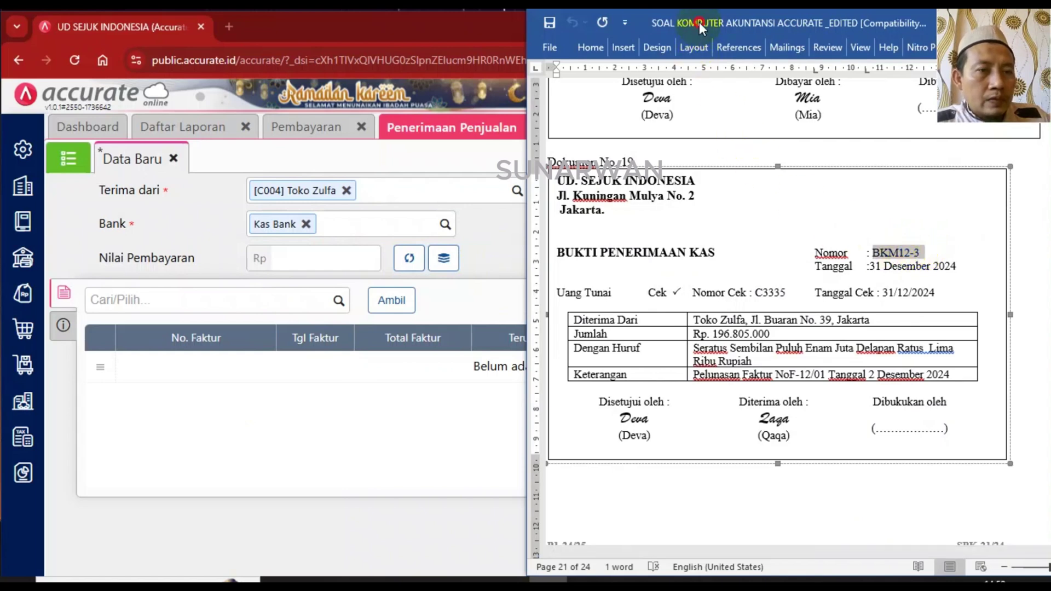
pyautogui.moveTo(698, 22); pyautogui.dragTo(708, 24)
pyautogui.click(468, 159)
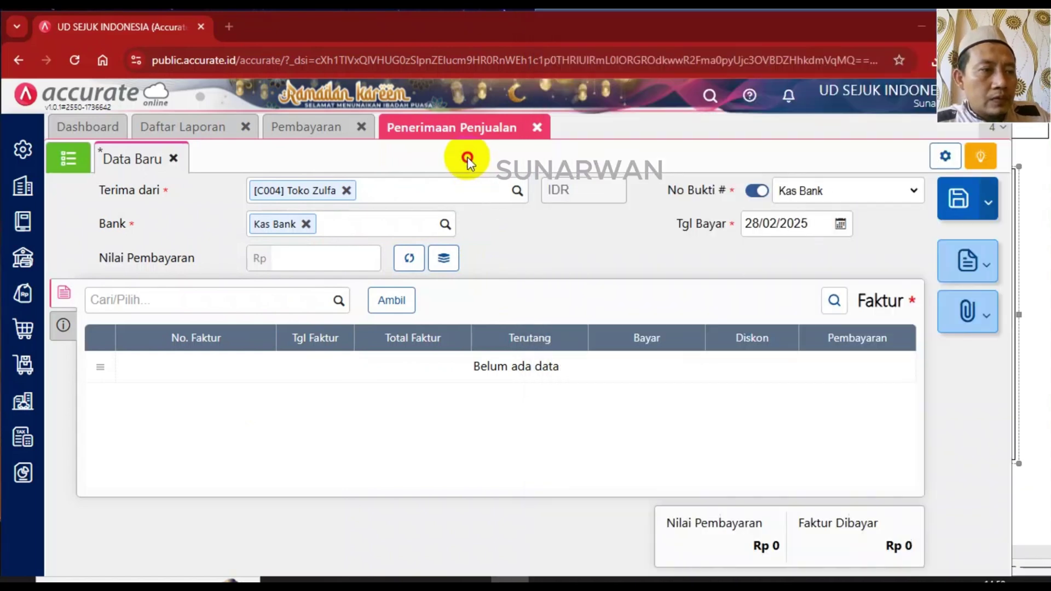
pyautogui.click(757, 190)
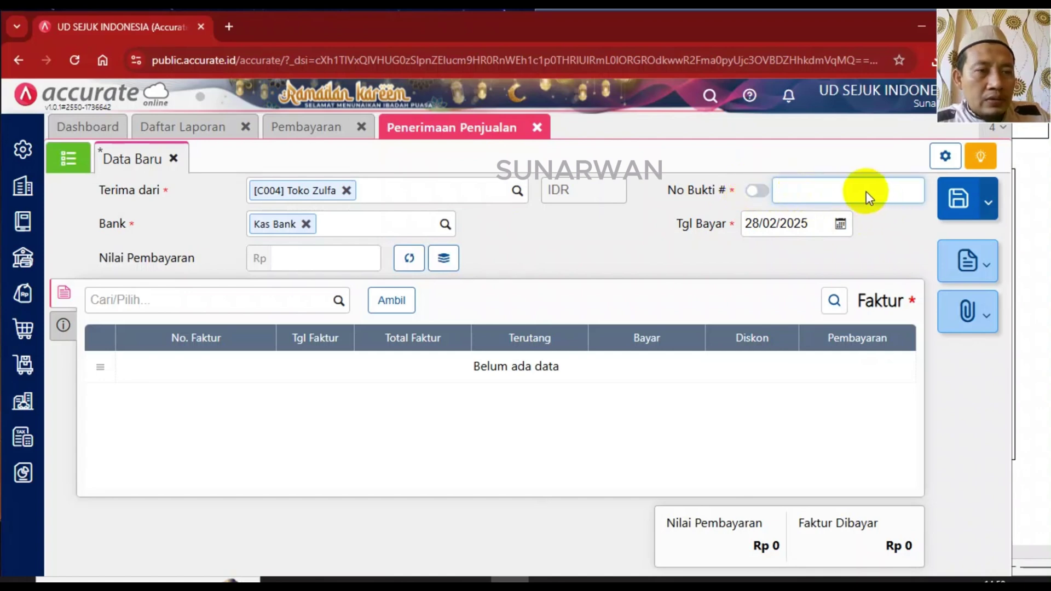
pyautogui.hotkey('ctrl', 'v')
# Check the receipt date in Dokumen No. 19 and set Tgl Bayar to 31/12/2024.
pyautogui.click(1032, 232)
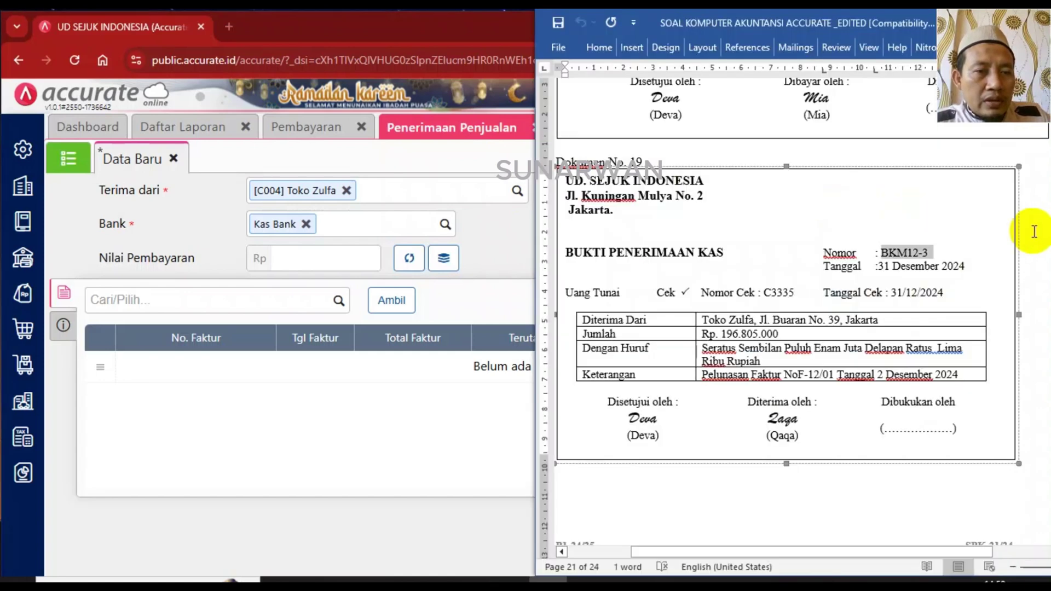
pyautogui.click(492, 162)
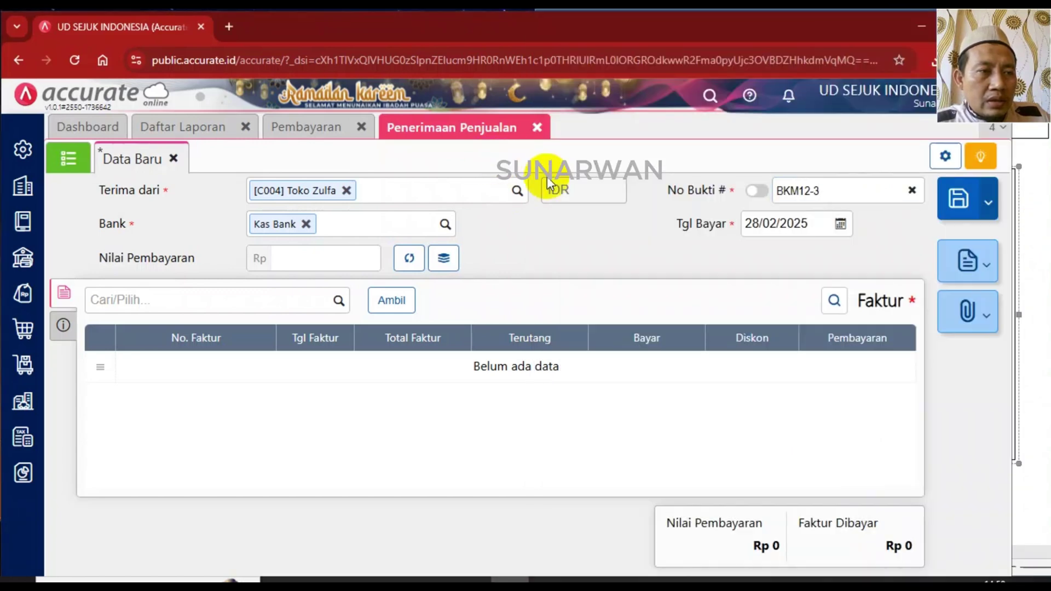
pyautogui.click(810, 222)
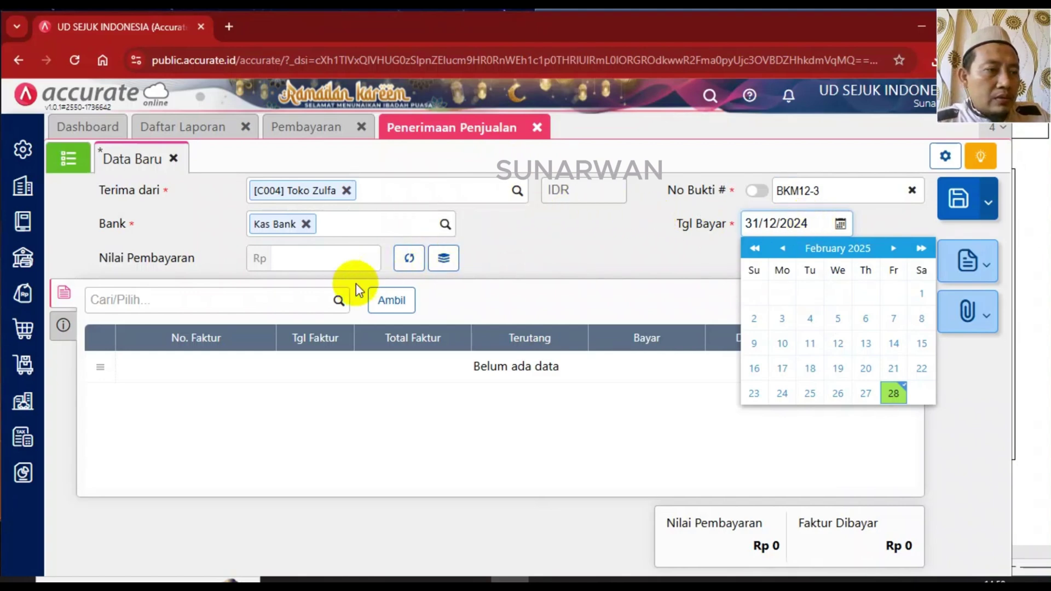
# Check the invoice reference in Dokumen No. 19 in Word, and add invoice F-12/01 with a payment of Rp 196.805.000 to the sales receipt.
pyautogui.click(334, 300)
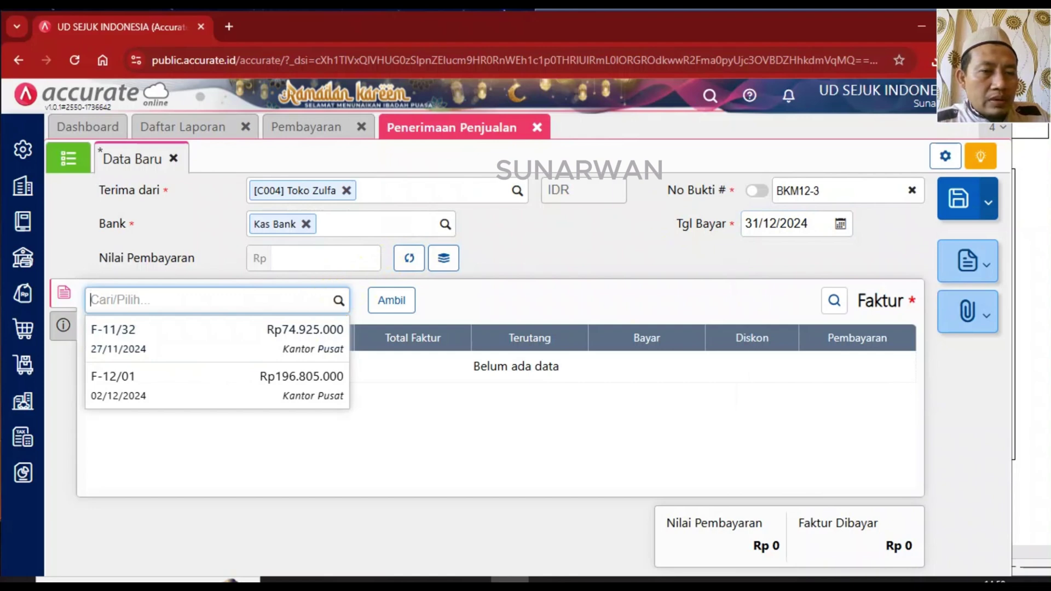
pyautogui.click(1049, 383)
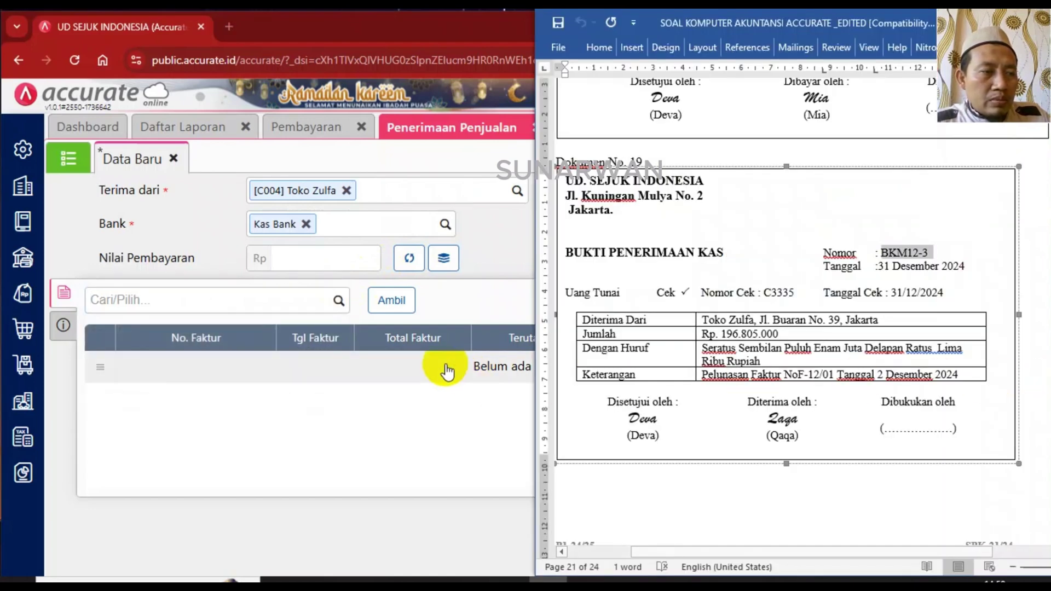
pyautogui.click(338, 301)
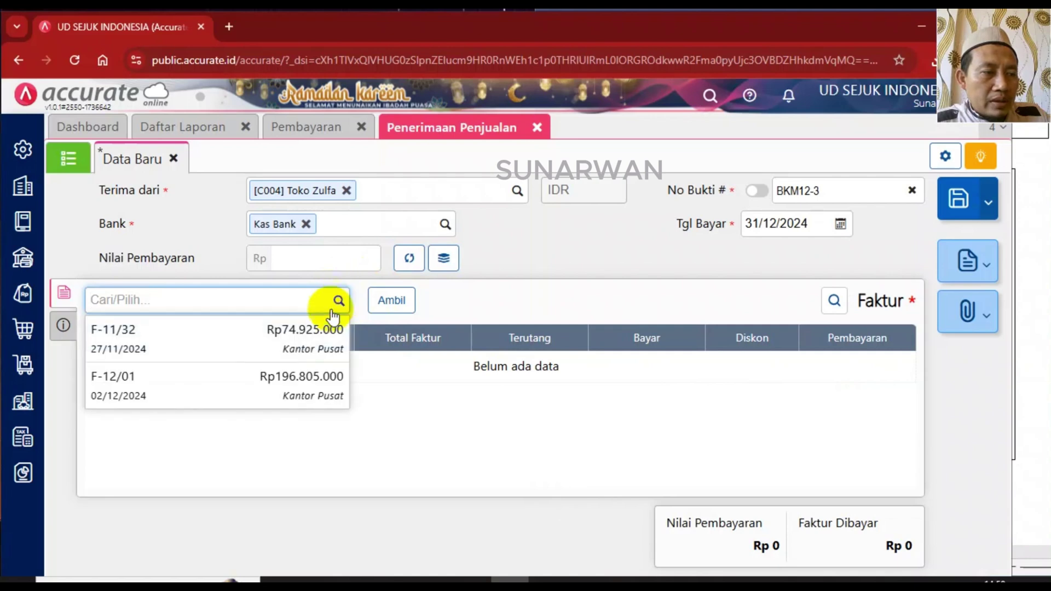
pyautogui.click(288, 394)
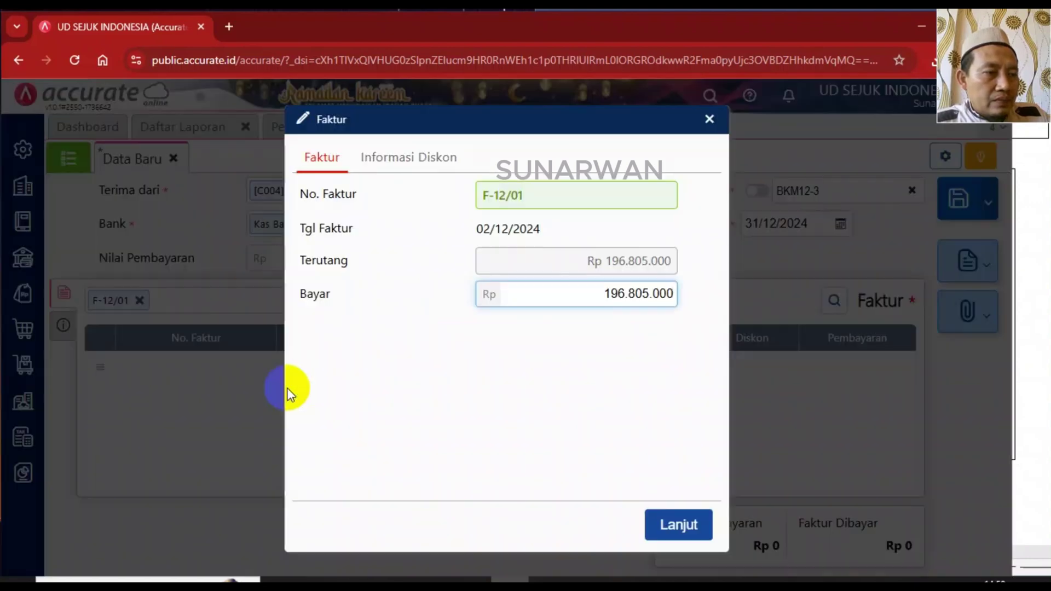
pyautogui.click(676, 525)
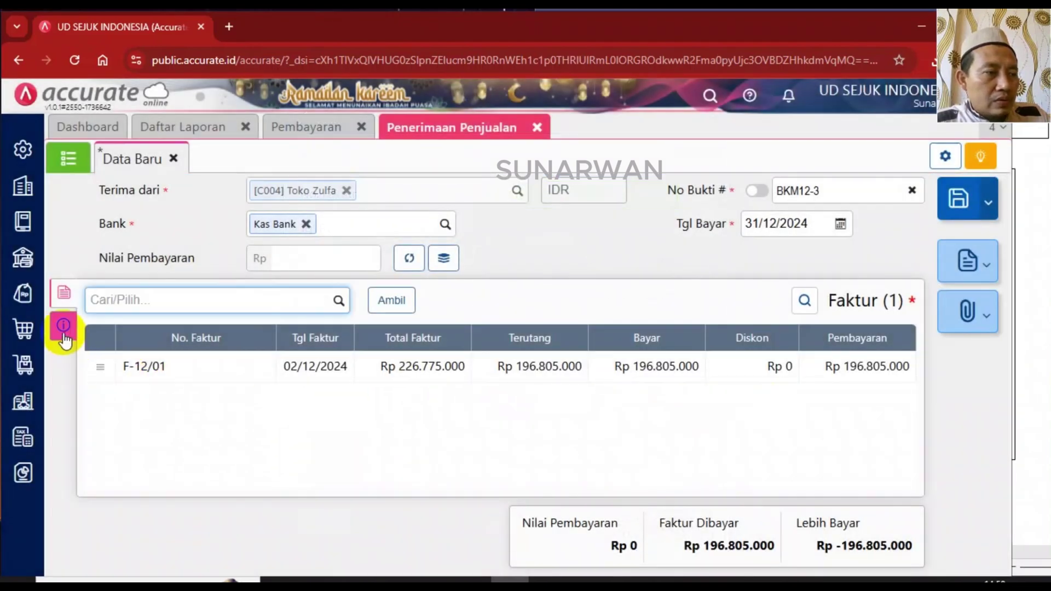
# Set Metode Bayar to Cek/Giro and enter the cheque number C3335 copied from Dokumen No. 19 in Word.
pyautogui.click(64, 335)
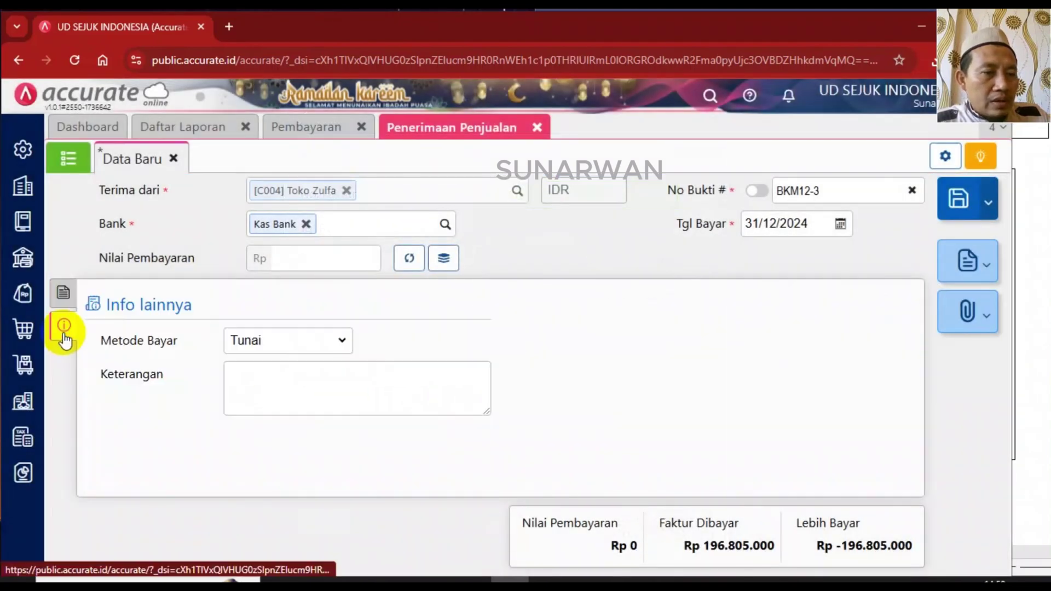
pyautogui.click(1030, 345)
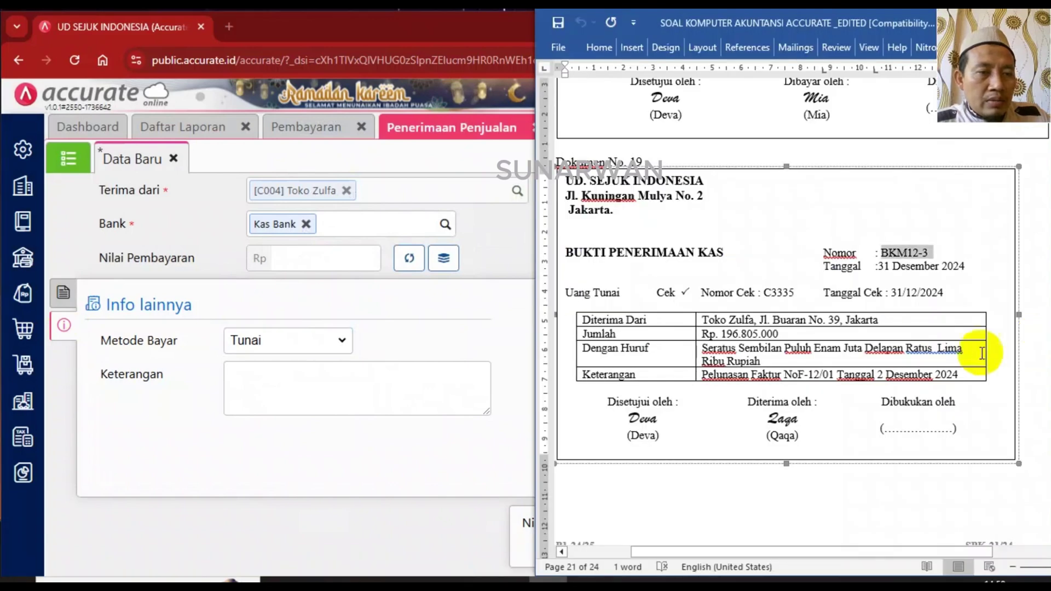
pyautogui.moveTo(764, 292); pyautogui.dragTo(793, 294)
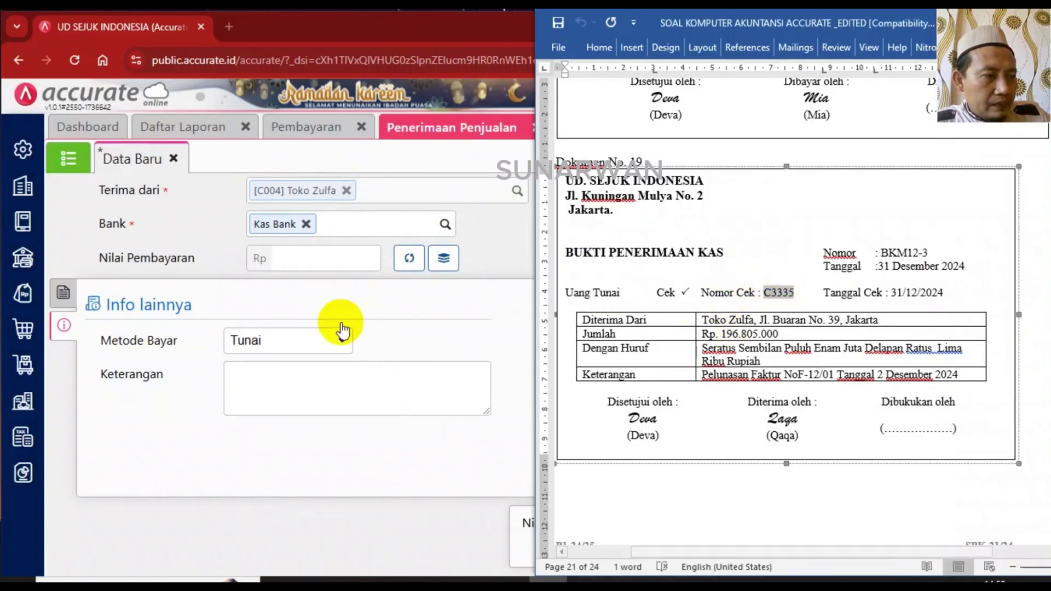
pyautogui.click(294, 341)
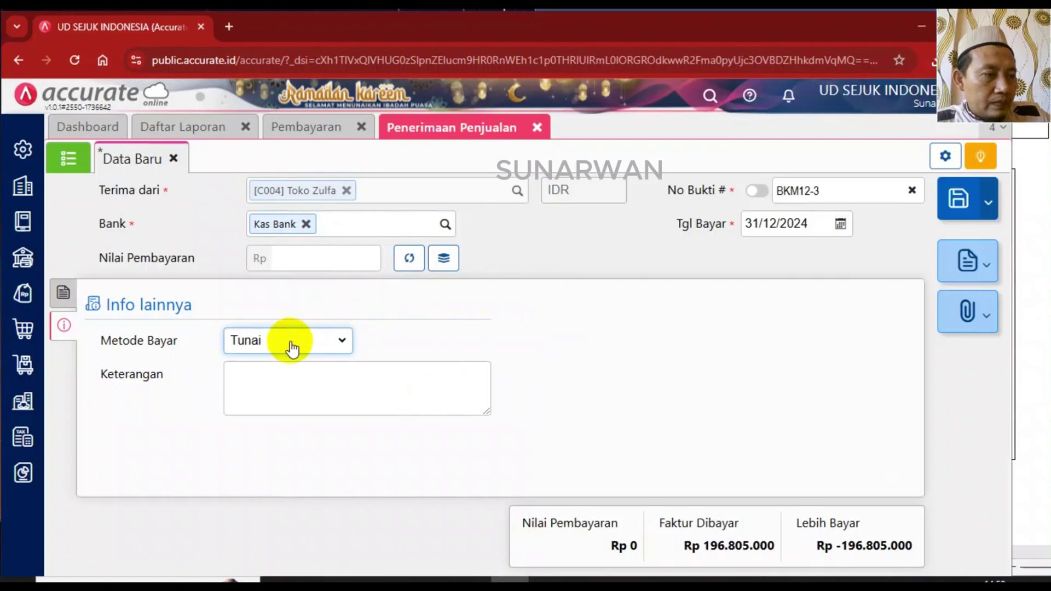
pyautogui.click(339, 344)
pyautogui.click(264, 381)
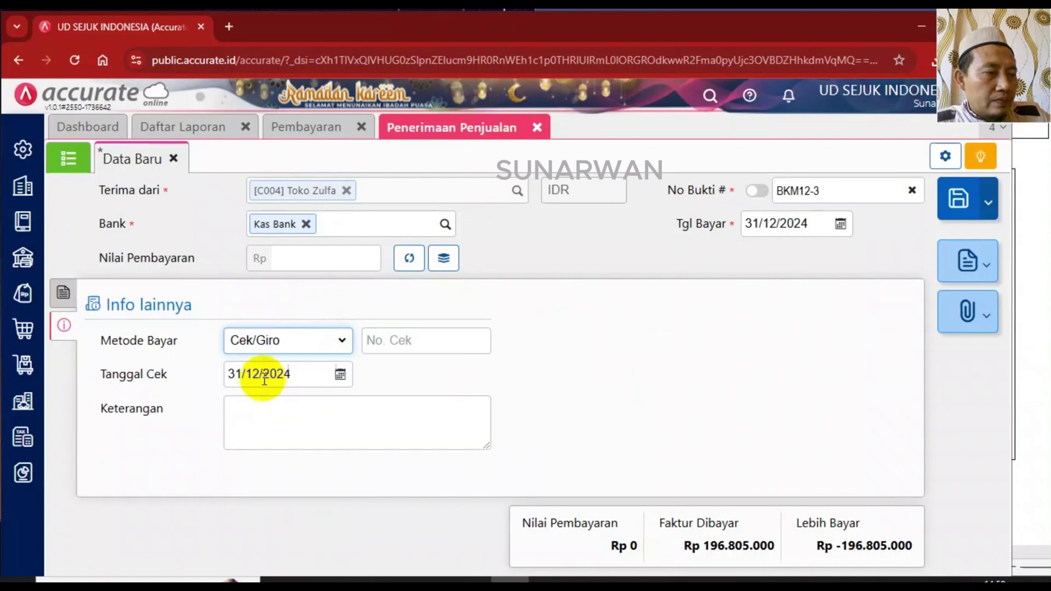
pyautogui.click(425, 345)
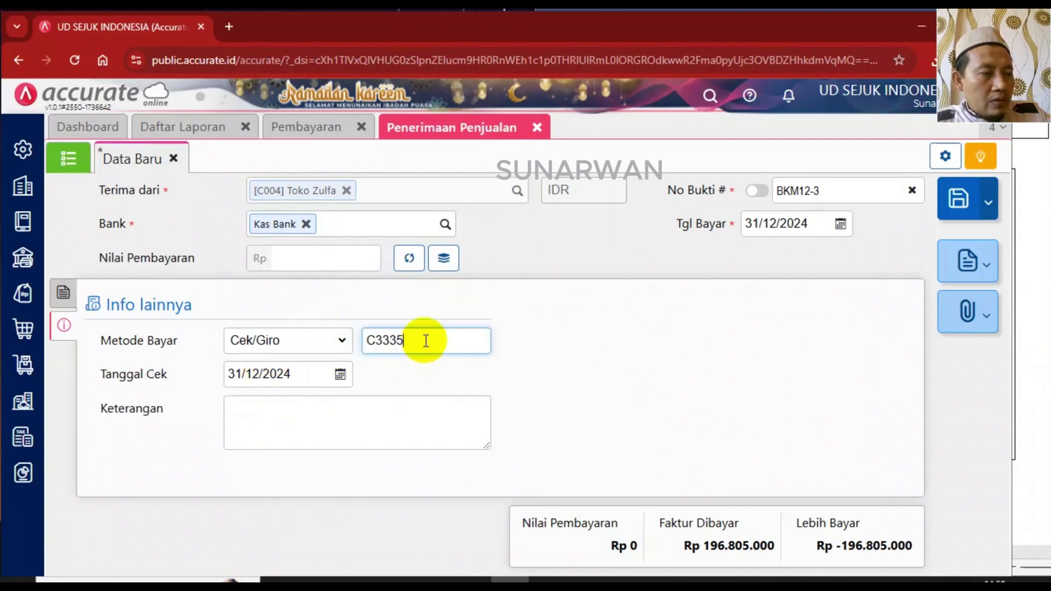
# Fill Nilai Pembayaran with the invoice total of Rp 196.805.000, check it against Dokumen No. 19, and save the sales receipt.
pyautogui.click(64, 295)
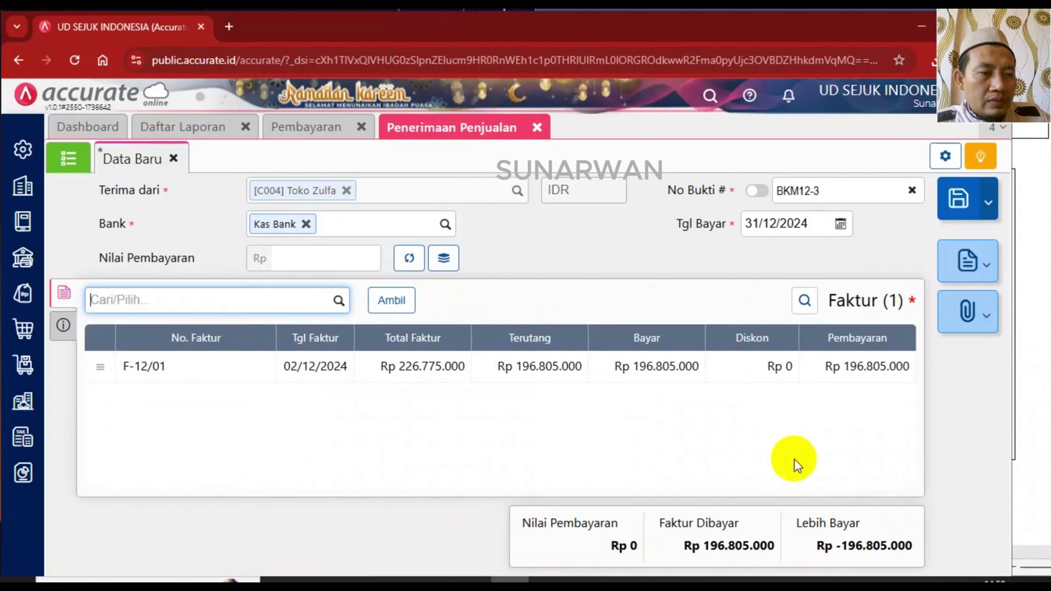
pyautogui.click(409, 257)
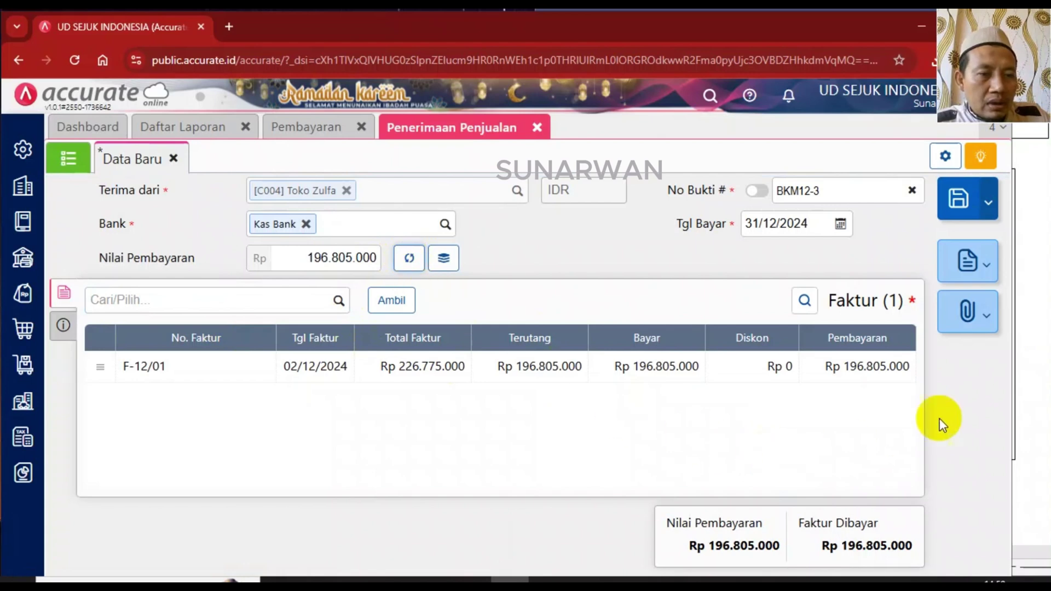
pyautogui.click(1040, 377)
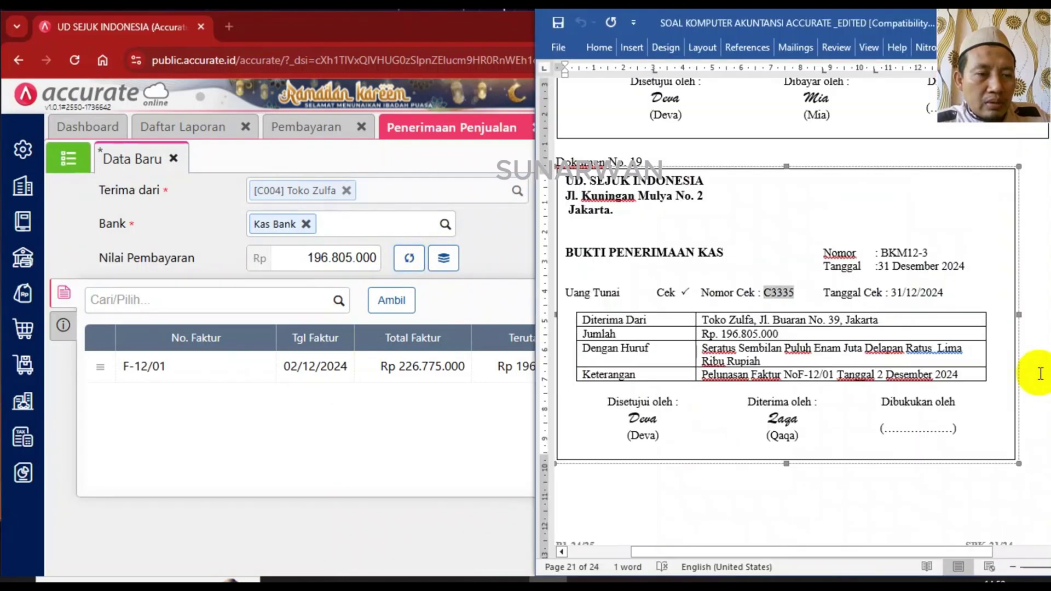
pyautogui.click(447, 418)
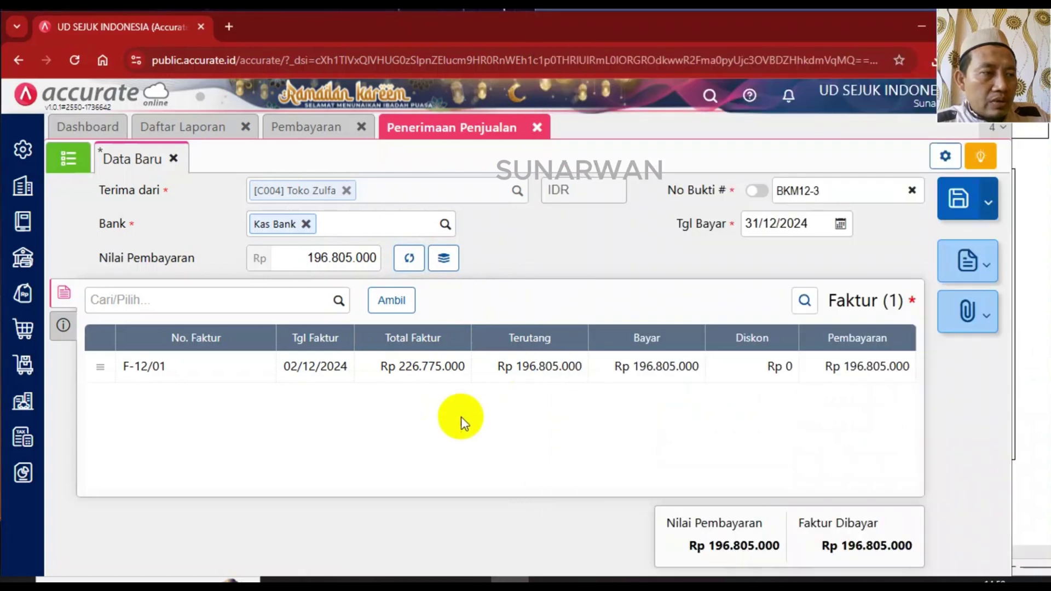
pyautogui.click(957, 203)
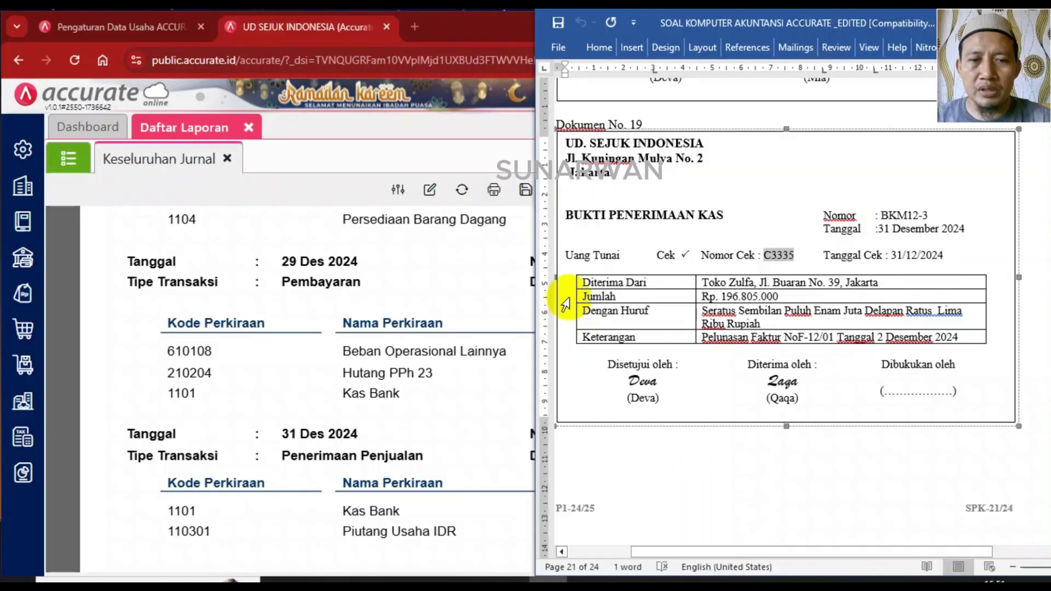
# Review the journal entries for BKK12-4 and BKM12-3 in the Keseluruhan Jurnal report in Accurate.
pyautogui.click(429, 168)
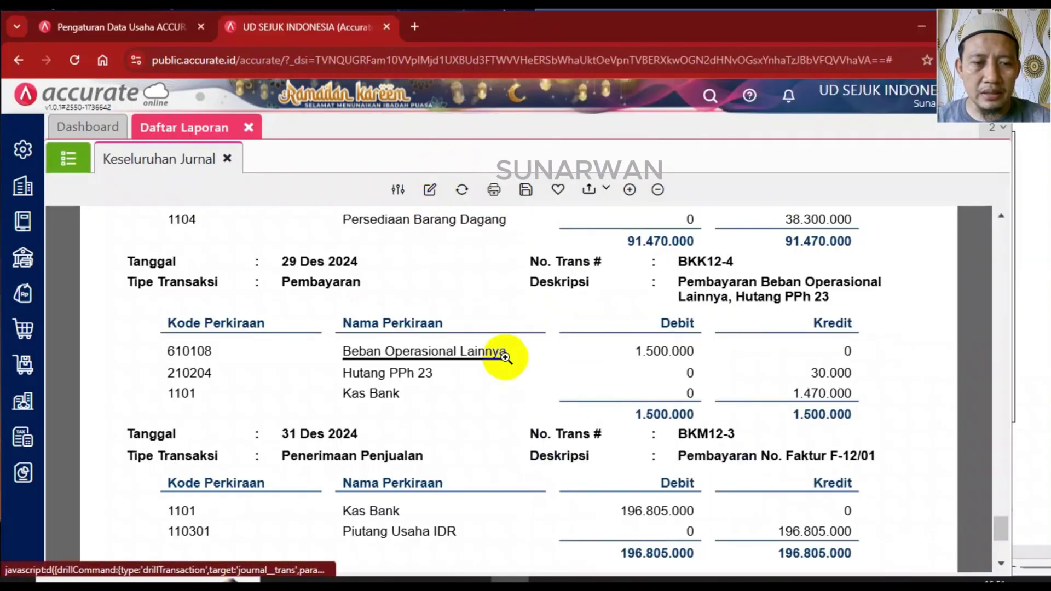
pyautogui.scroll(-1, 505, 357)
pyautogui.scroll(2, 505, 362)
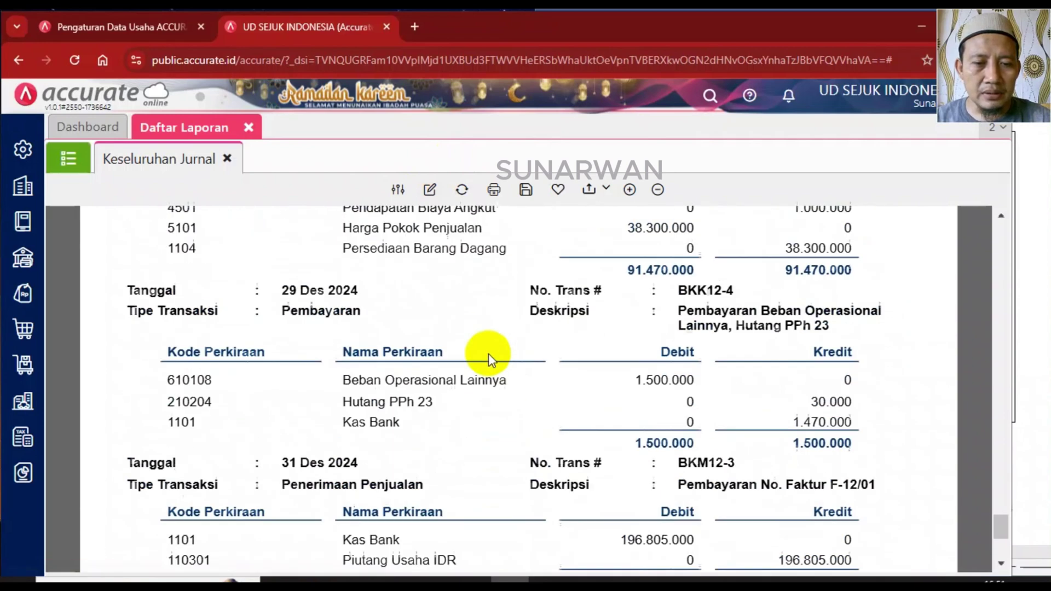
pyautogui.scroll(-1, 678, 391)
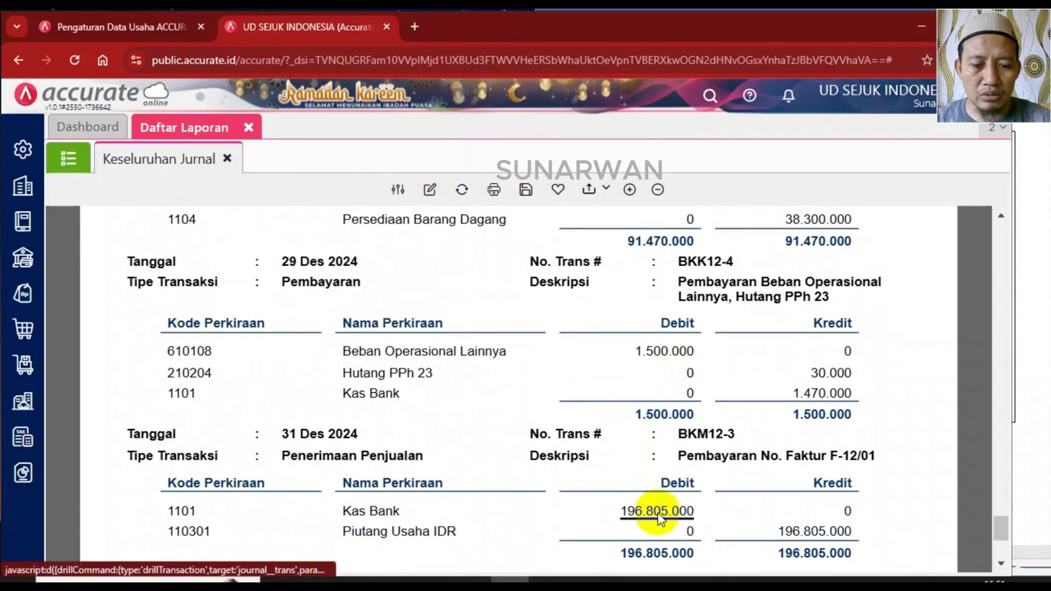
# Read the cash payment voucher in Dokumen No. 20 in Word, and open a new Transfer Bank form in Accurate.
pyautogui.click(1043, 390)
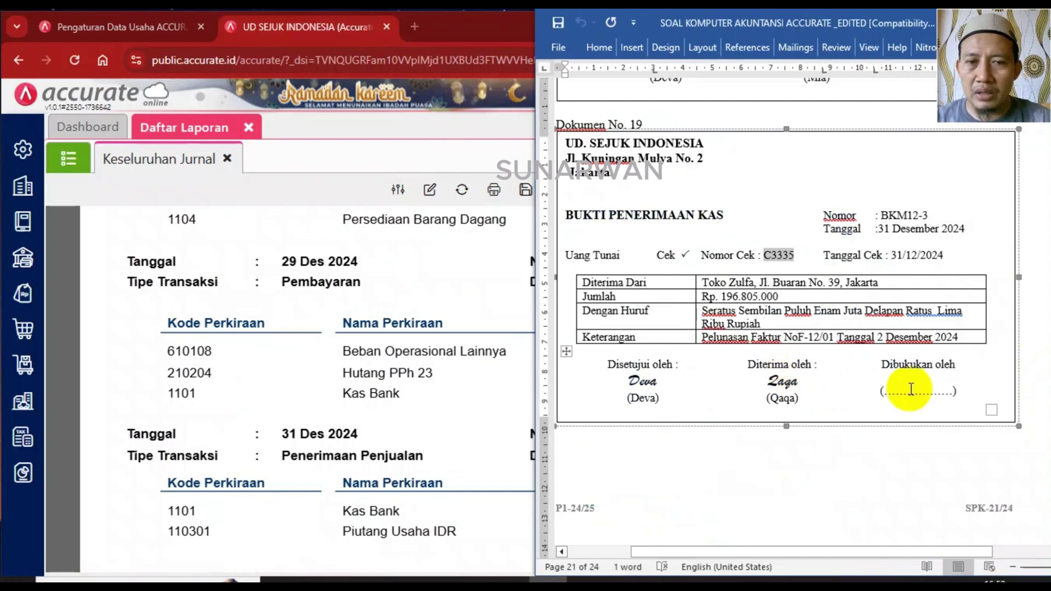
pyautogui.scroll(-7, 911, 389)
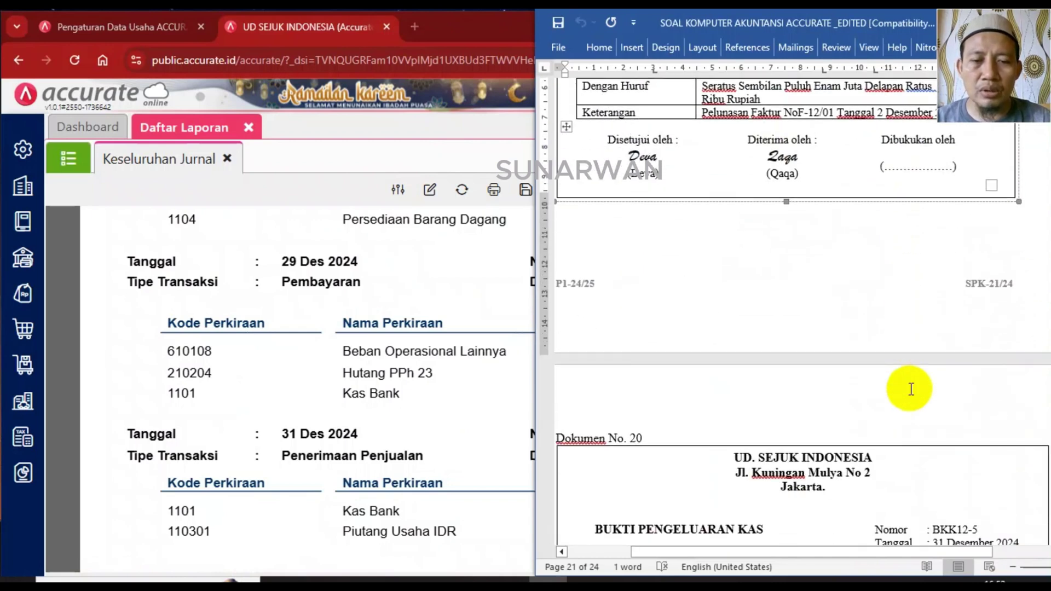
pyautogui.scroll(-1, 910, 389)
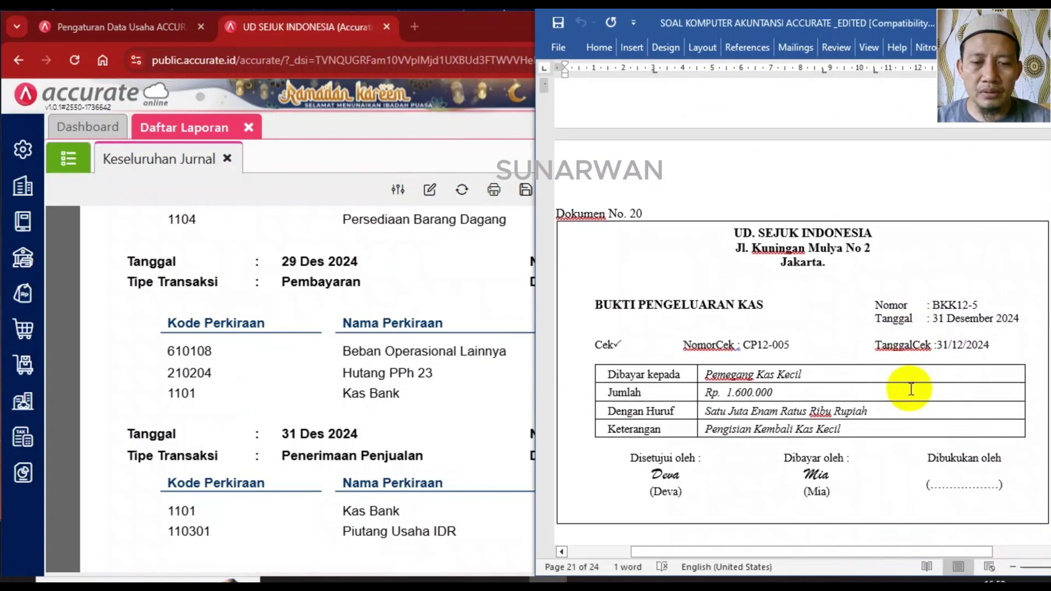
pyautogui.scroll(-2, 911, 390)
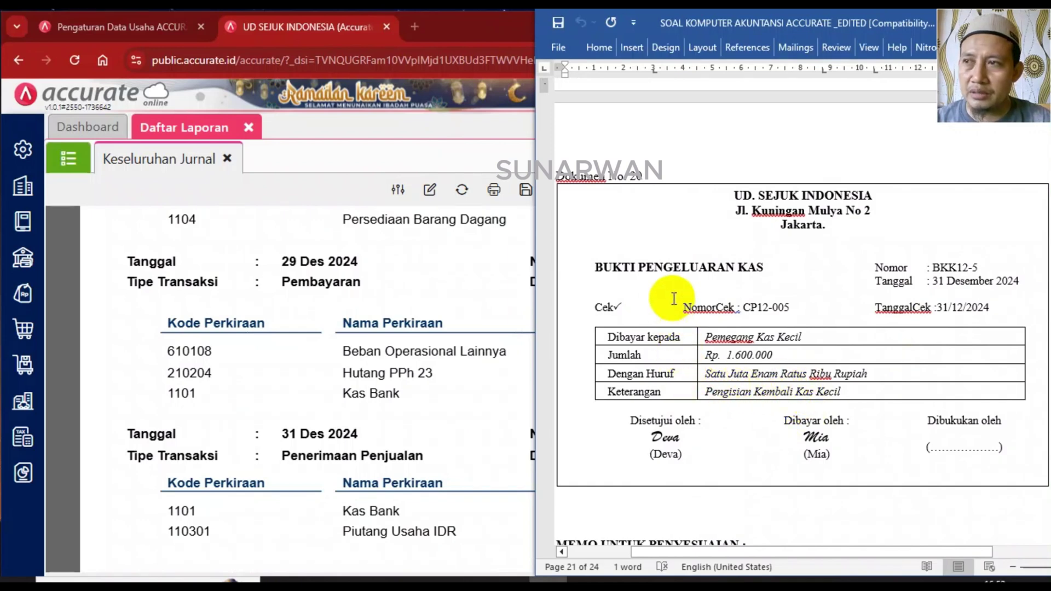
pyautogui.click(26, 257)
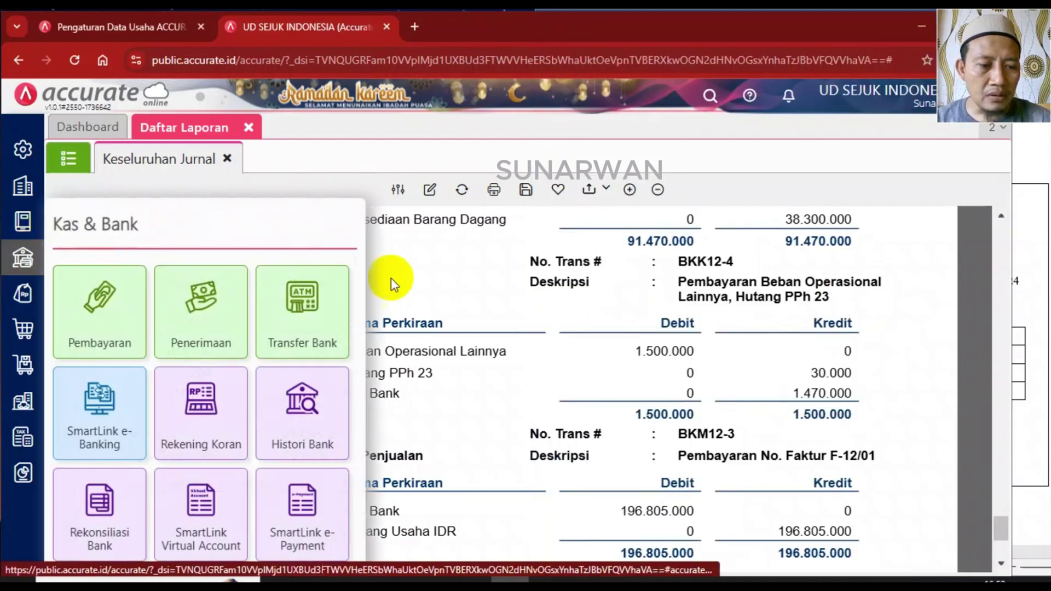
pyautogui.click(296, 298)
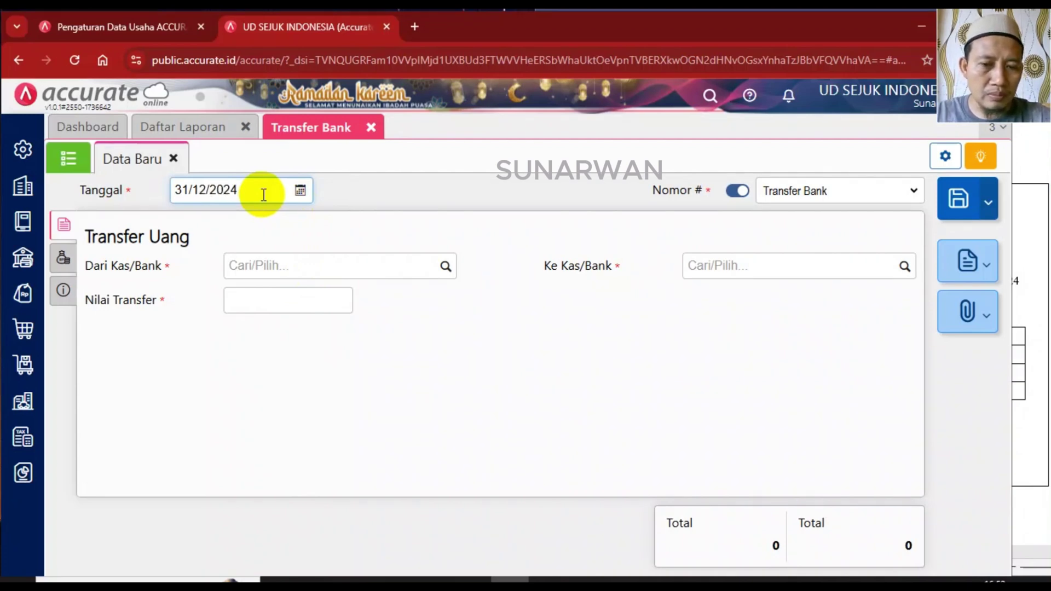
# Choose Kas Bank as the source account and Kas Kecil as the destination account for the bank transfer.
pyautogui.click(444, 267)
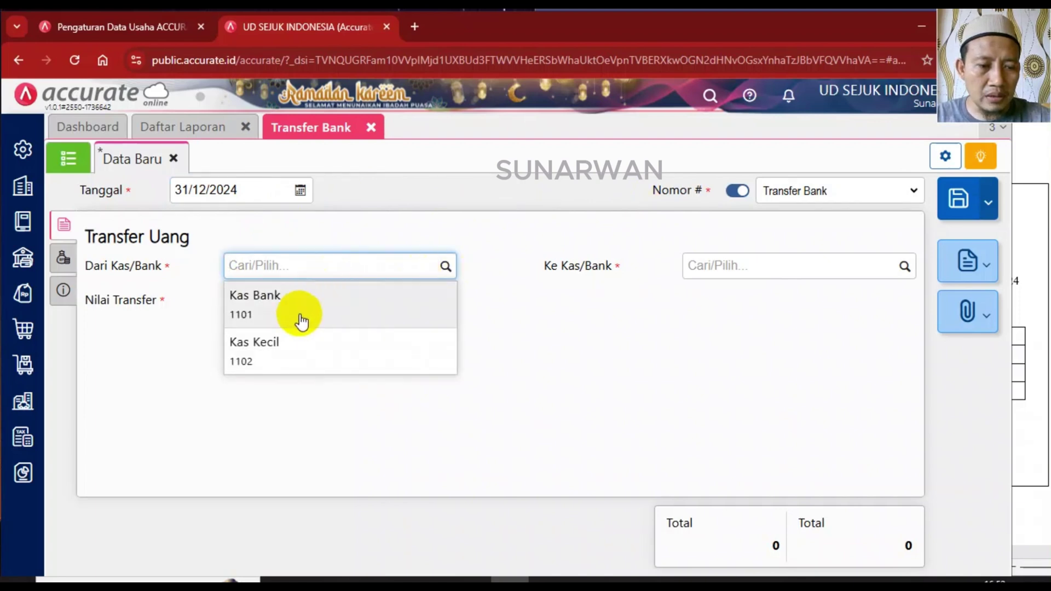
pyautogui.click(300, 317)
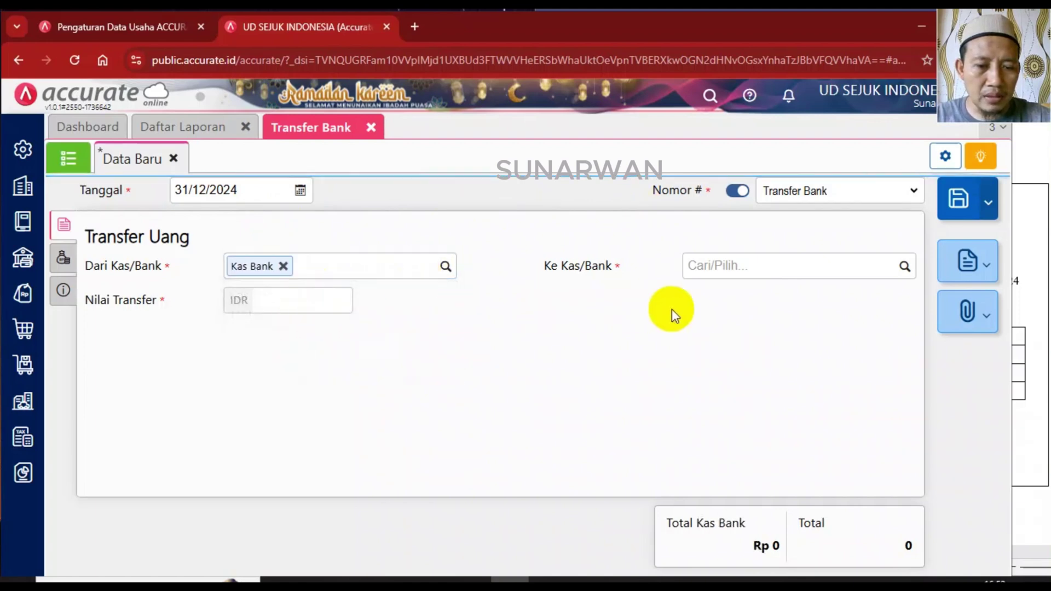
pyautogui.click(904, 268)
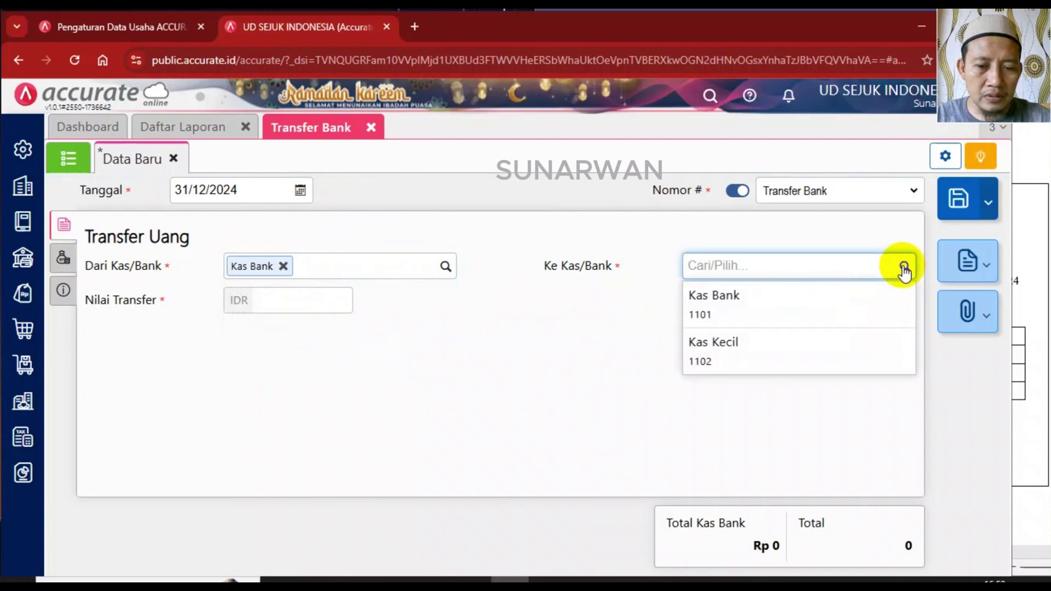
pyautogui.click(743, 362)
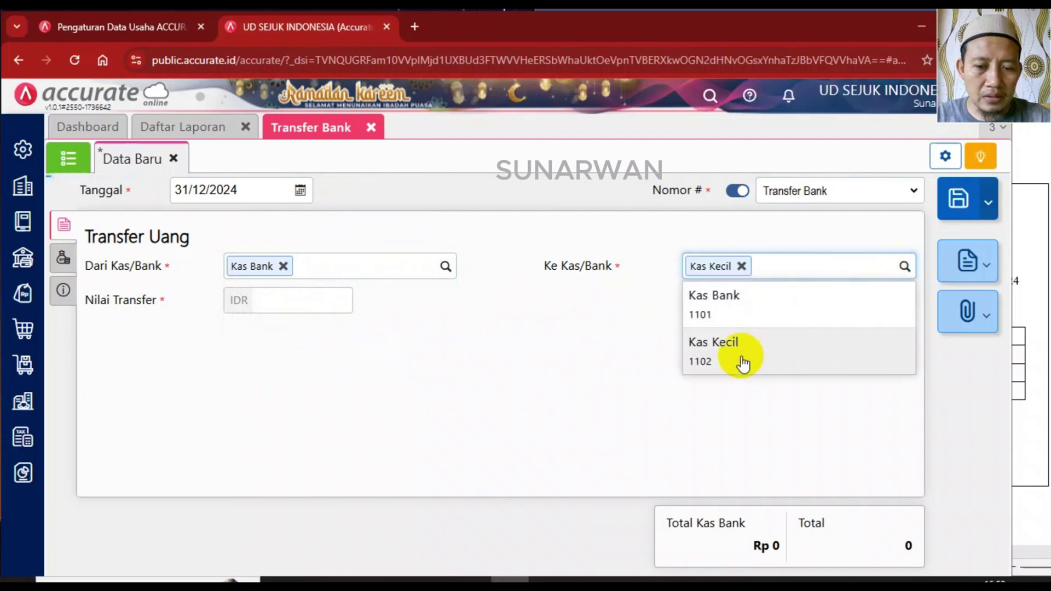
# Check the amount in Dokumen No. 20 and set Nilai Transfer to IDR 1.600.000.
pyautogui.click(1026, 323)
pyautogui.click(321, 307)
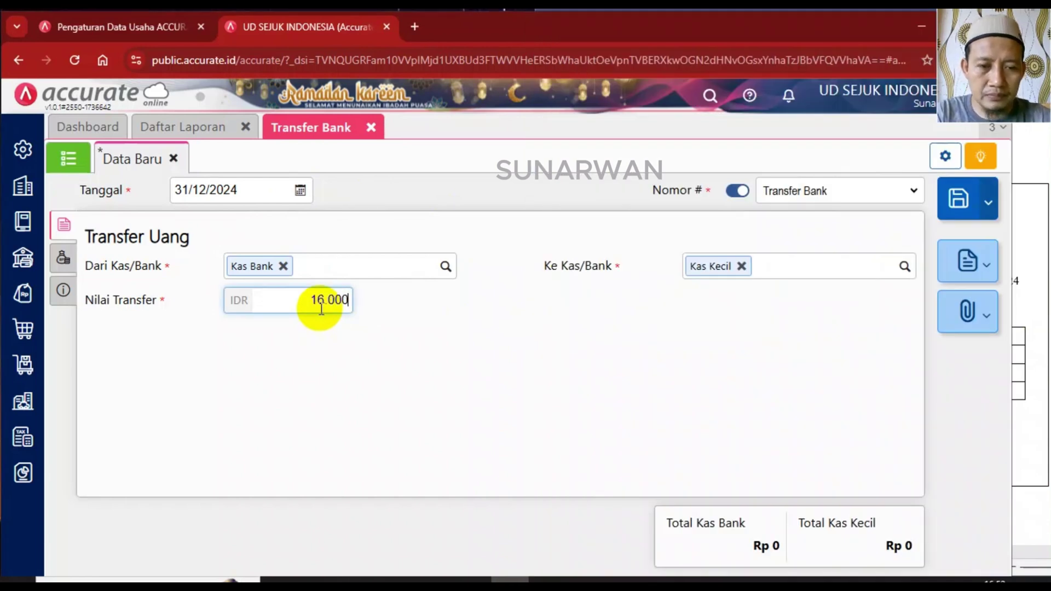
pyautogui.click(510, 584)
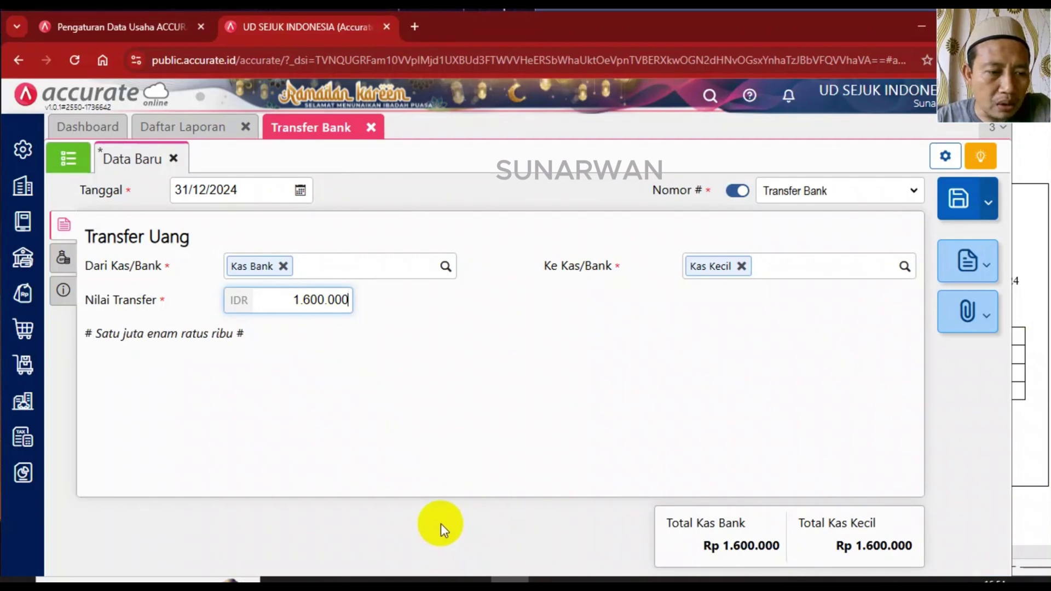
# Copy the description "Pengisian Kembali Kas Kecil" from Dokumen No. 20 in Word and enter it as the transfer's Catatan in Accurate.
pyautogui.click(64, 290)
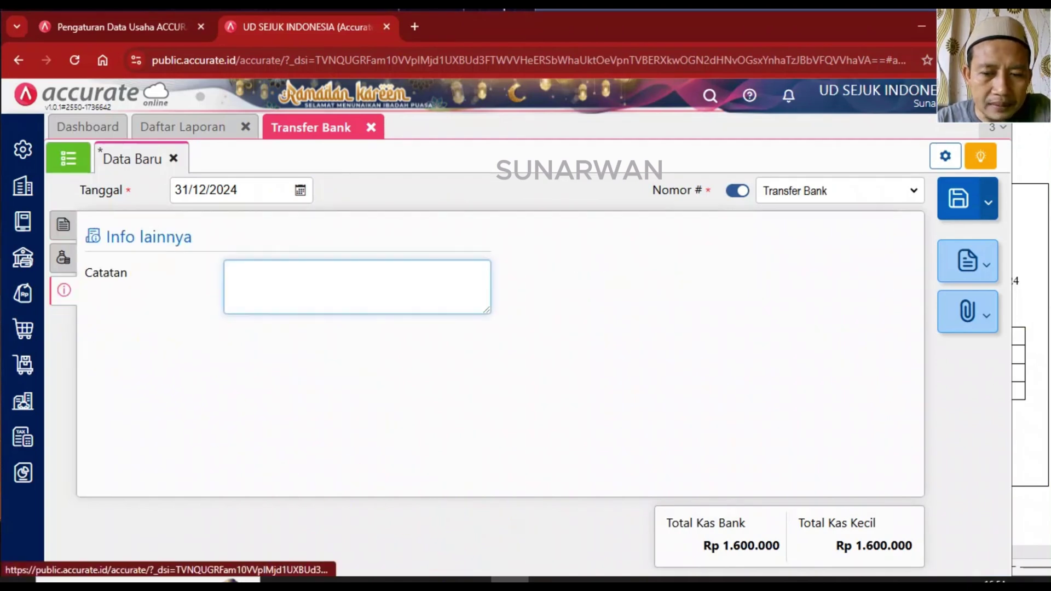
pyautogui.click(1027, 286)
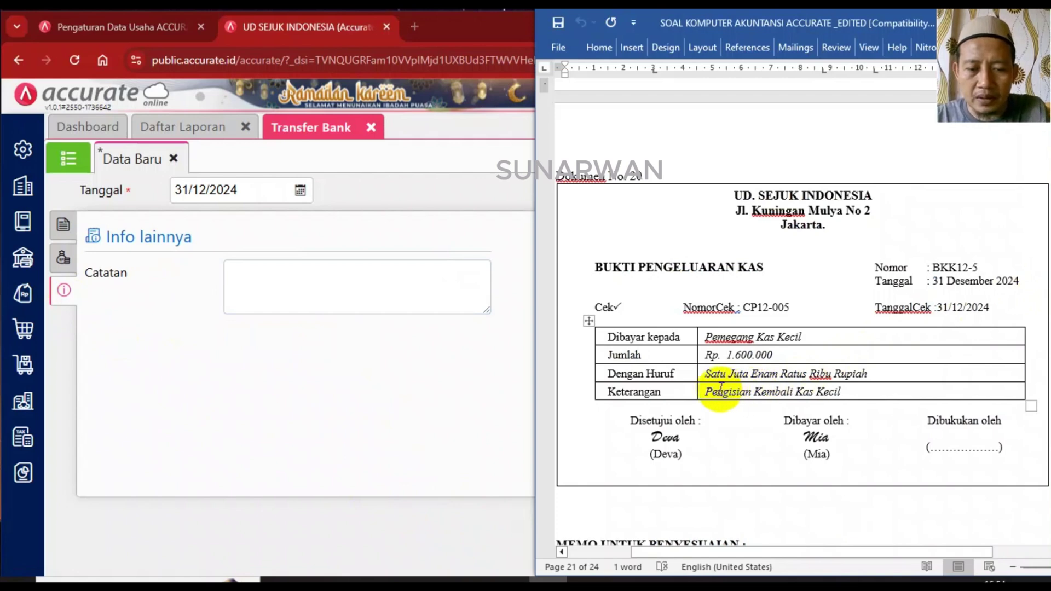
pyautogui.moveTo(708, 387); pyautogui.dragTo(849, 390)
pyautogui.hotkey('ctrl', 'c')
pyautogui.click(284, 276)
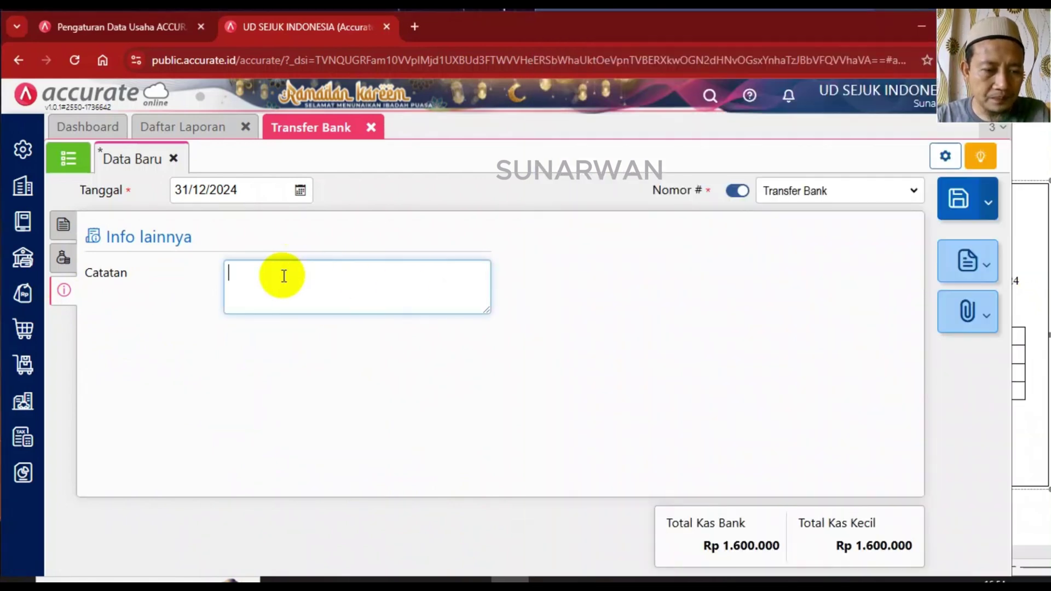
pyautogui.hotkey('ctrl', 'v')
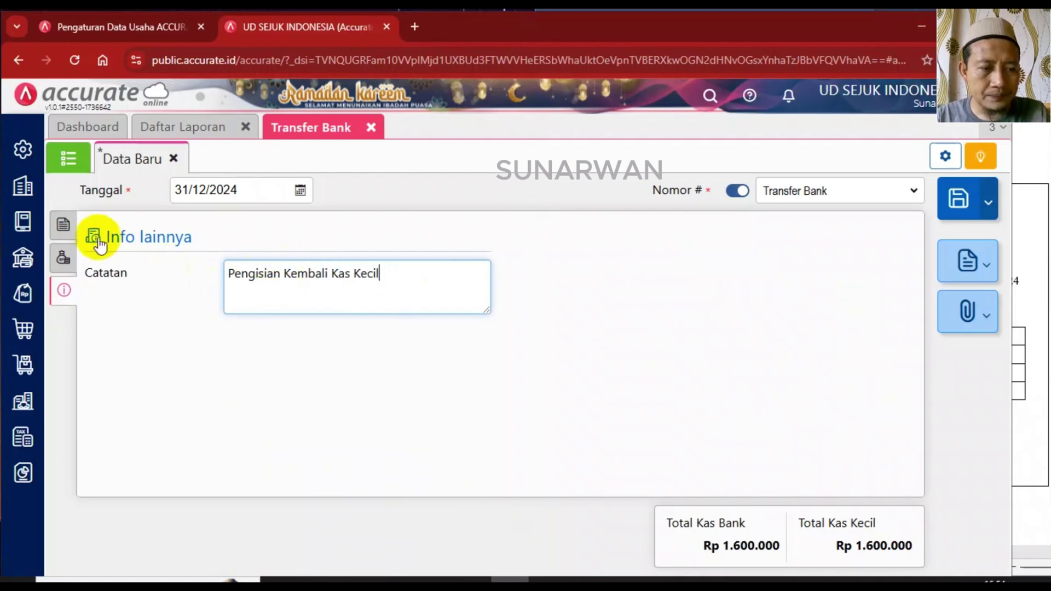
# Copy the voucher number BKK12-5 from Dokumen No. 20 in Word, enter it as the bank transfer's manual Nomor in Accurate, and save the transfer.
pyautogui.click(64, 226)
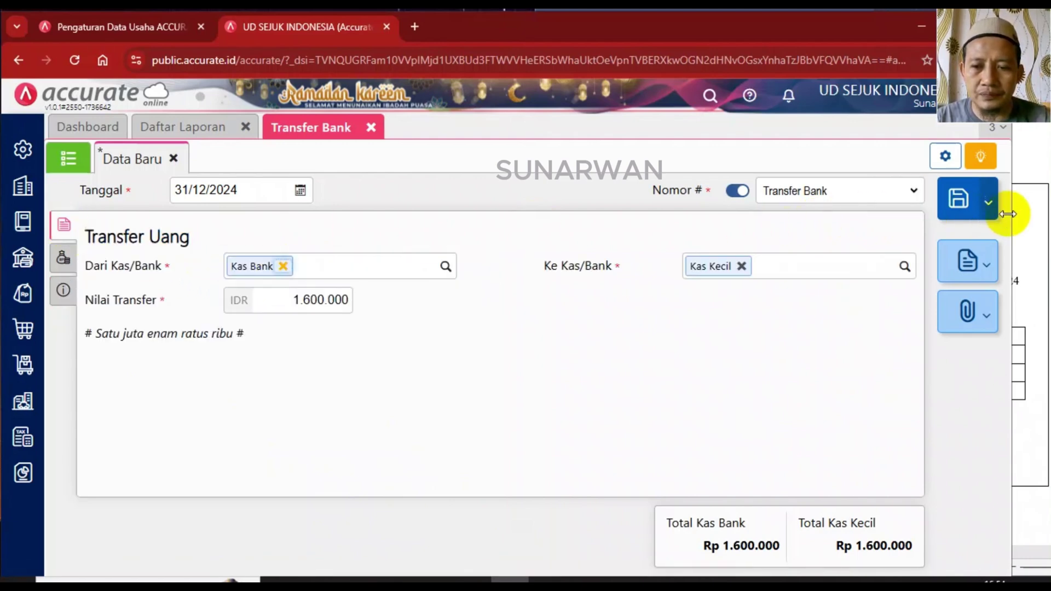
pyautogui.click(1036, 212)
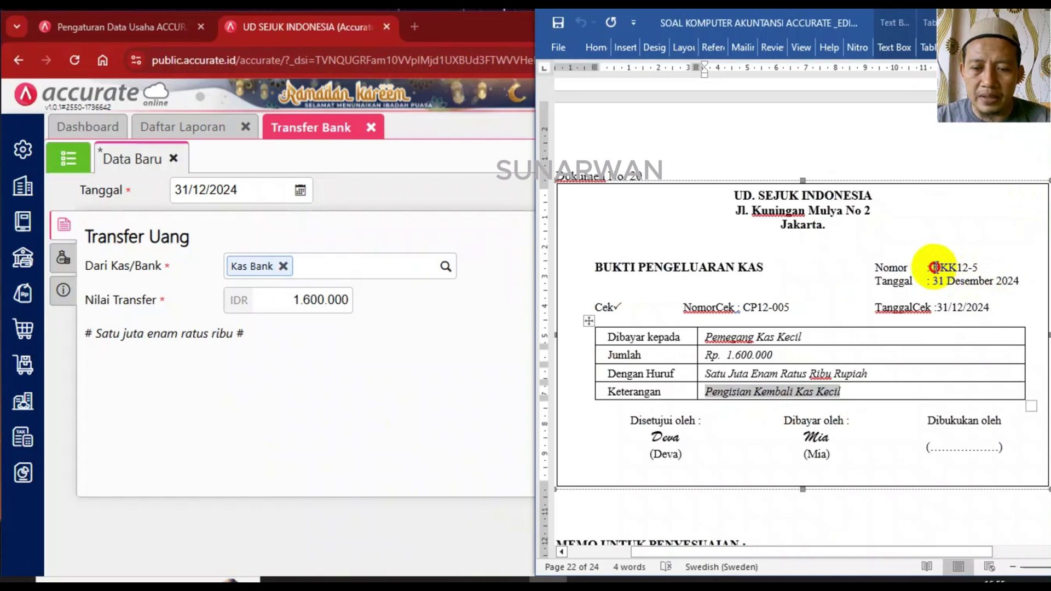
pyautogui.moveTo(934, 267); pyautogui.dragTo(972, 267)
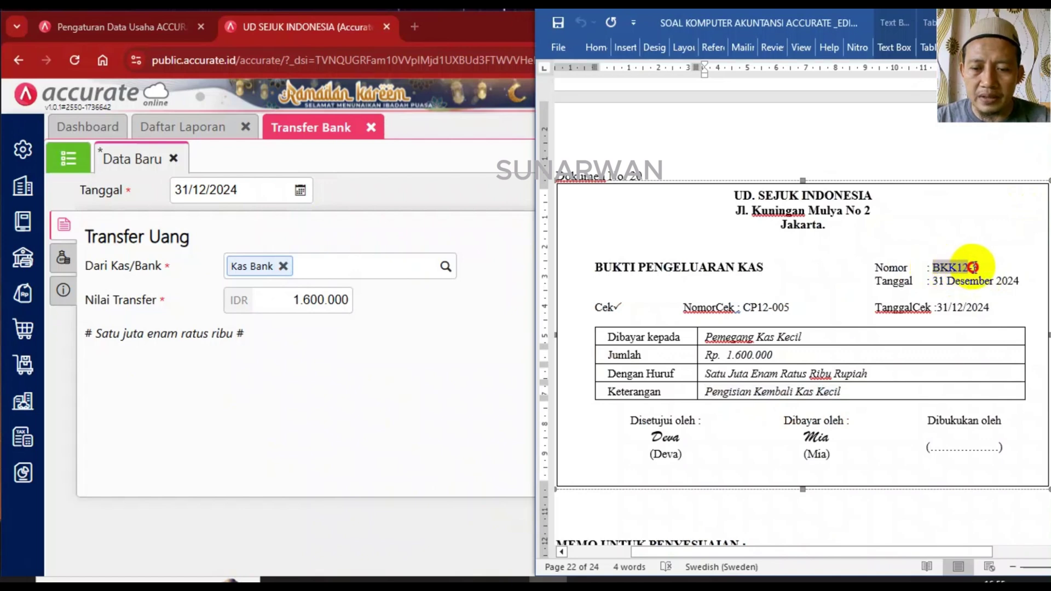
pyautogui.click(475, 213)
pyautogui.click(733, 192)
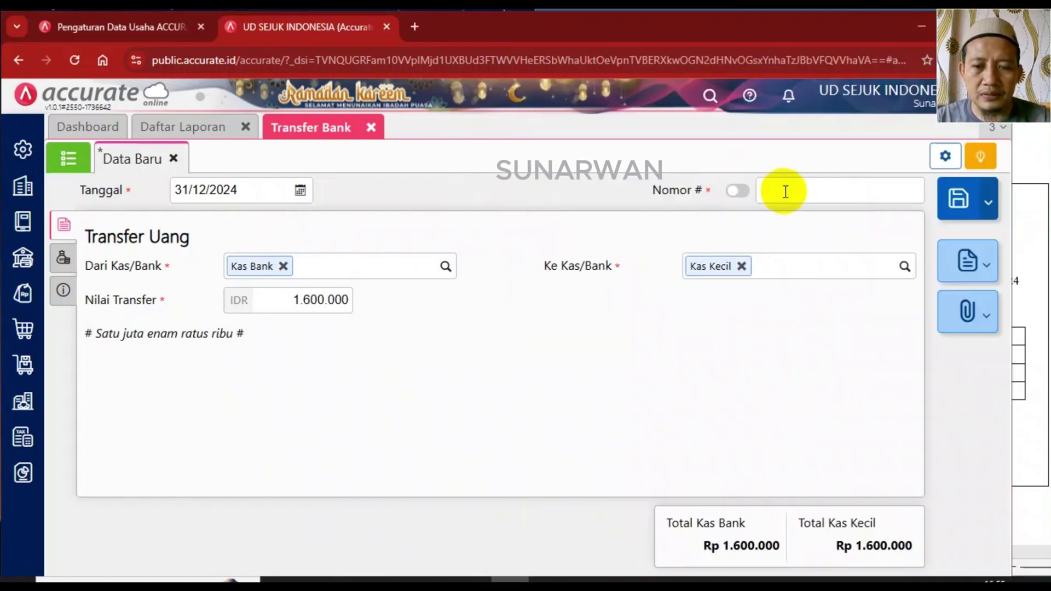
pyautogui.click(786, 189)
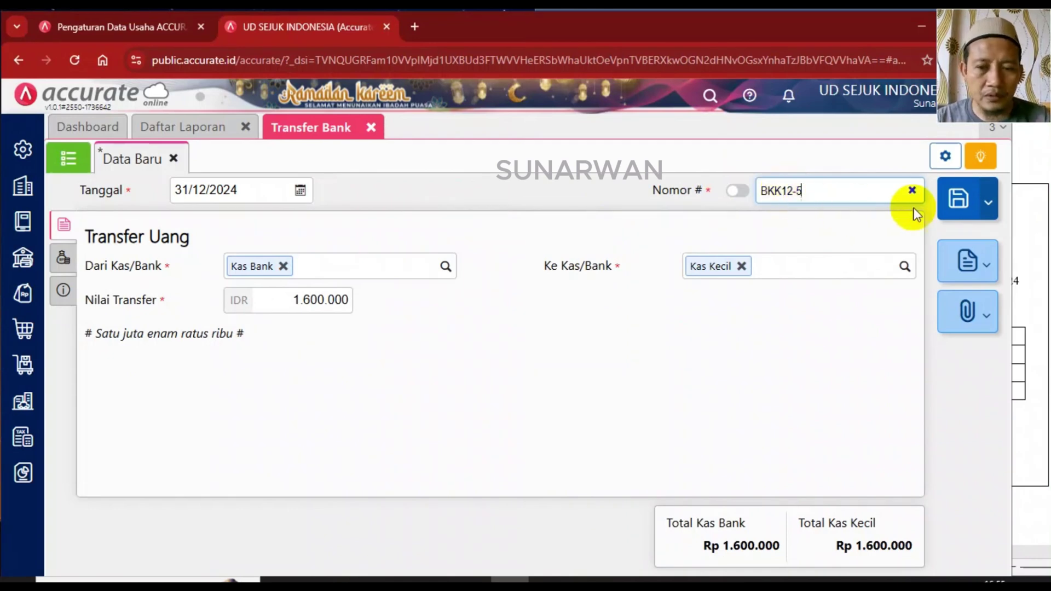
pyautogui.click(957, 200)
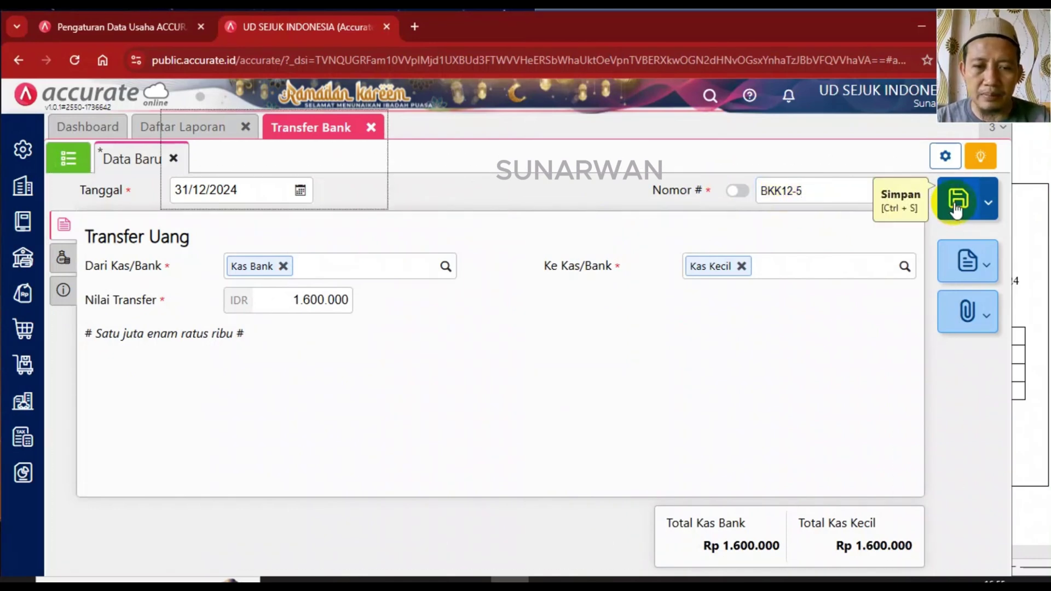
# Switch to Word and look over Dokumen No. 20 and the following adjustment memo, Dokumen transaksi 21.
pyautogui.click(1036, 198)
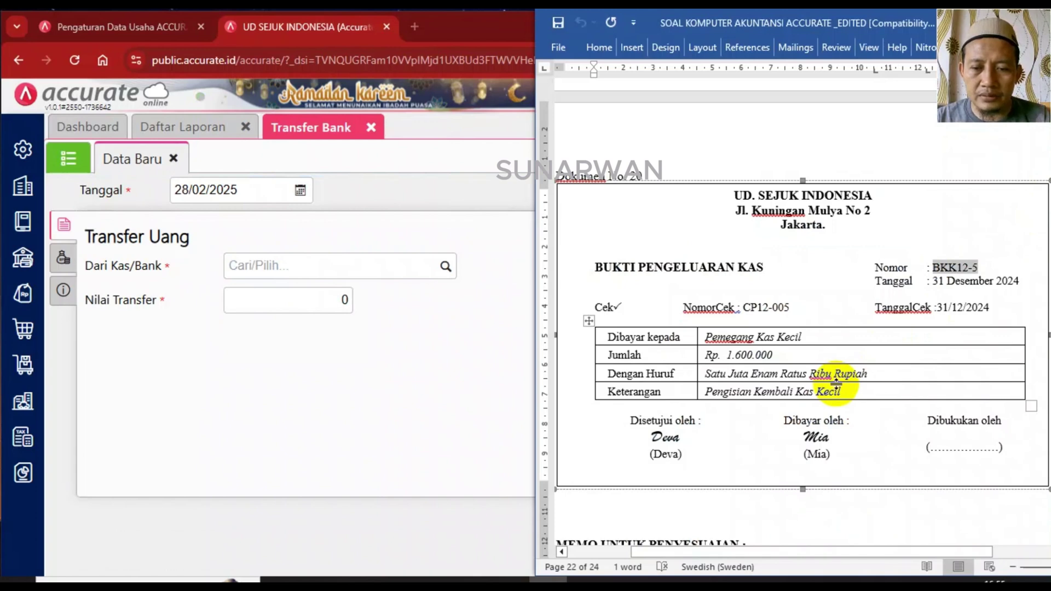
pyautogui.scroll(-5, 836, 382)
pyautogui.scroll(3, 837, 385)
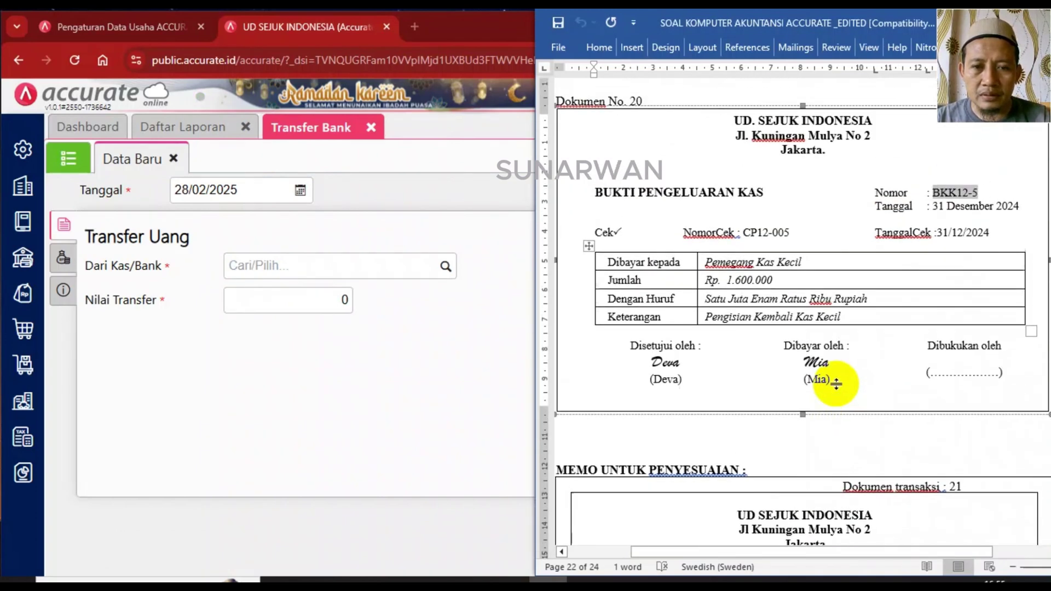
pyautogui.scroll(-7, 836, 383)
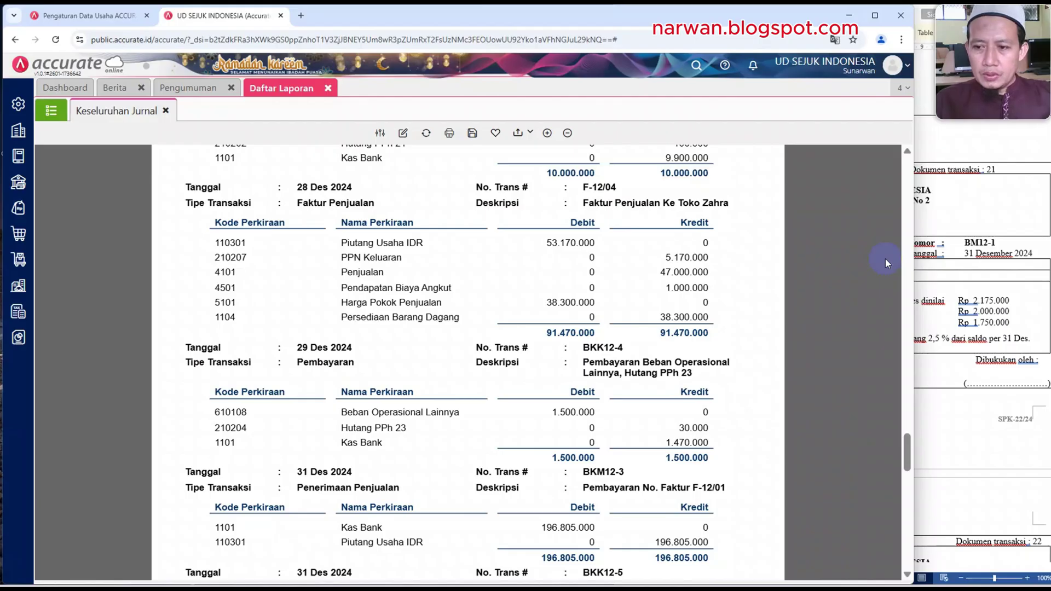
pyautogui.click(964, 244)
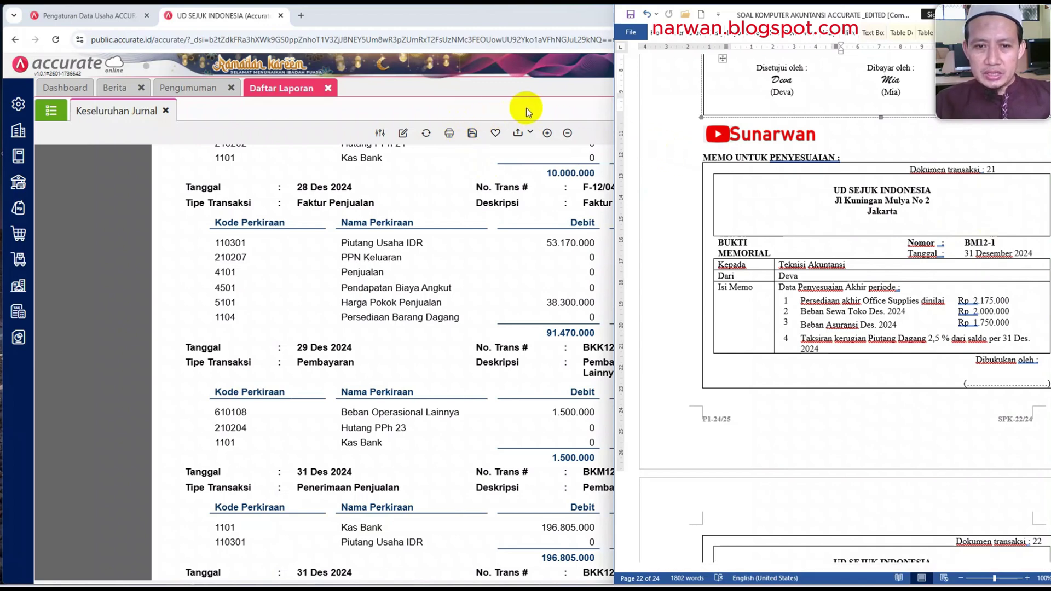
pyautogui.scroll(3, 791, 127)
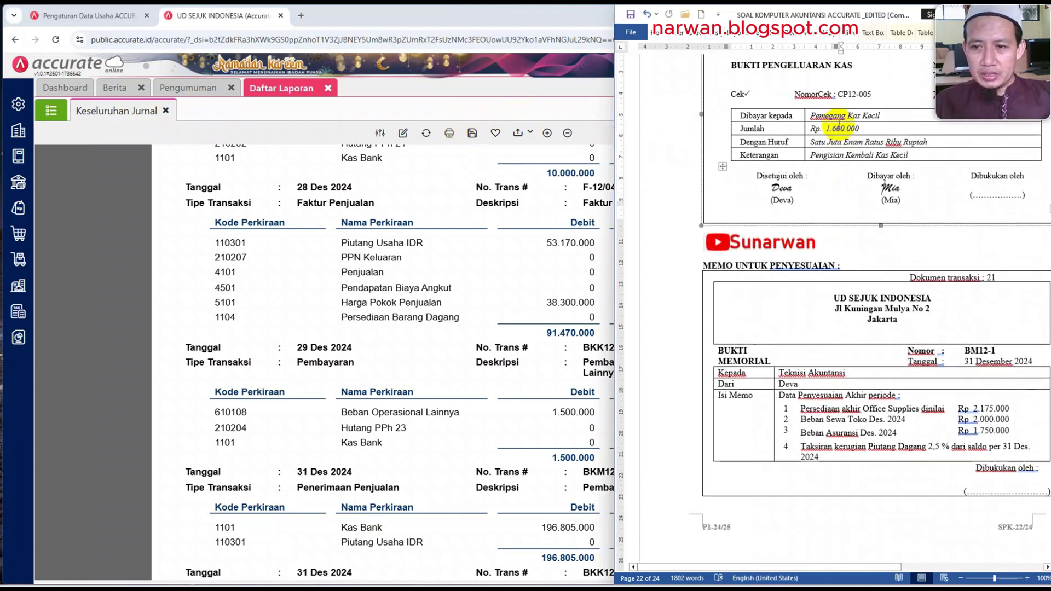
# Check the BKM12-3 and BKK12-5 entries in the Keseluruhan Jurnal report in Accurate.
pyautogui.click(529, 111)
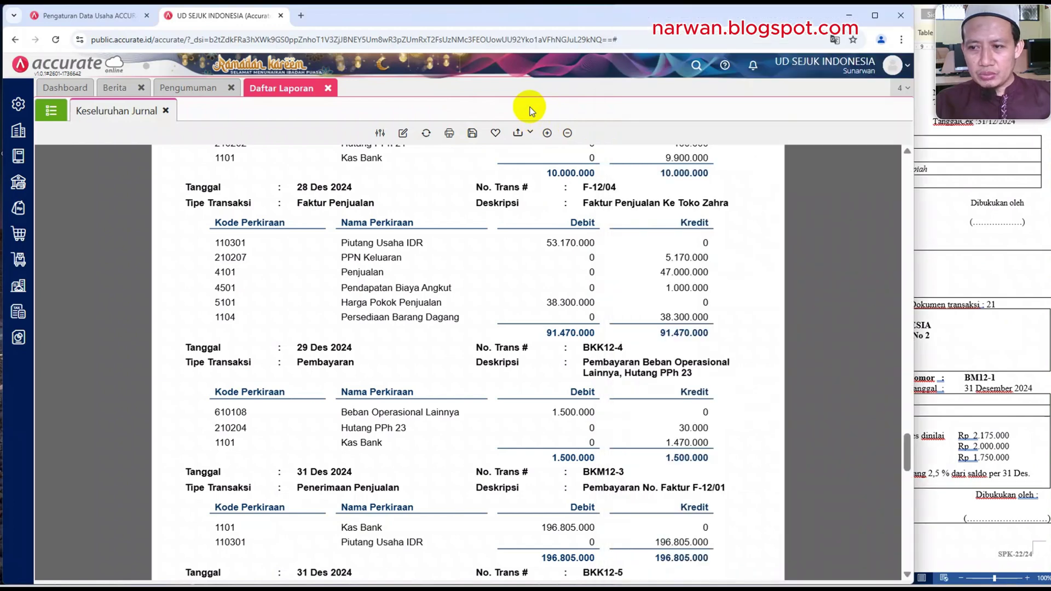
pyautogui.scroll(-5, 464, 408)
pyautogui.scroll(1, 464, 409)
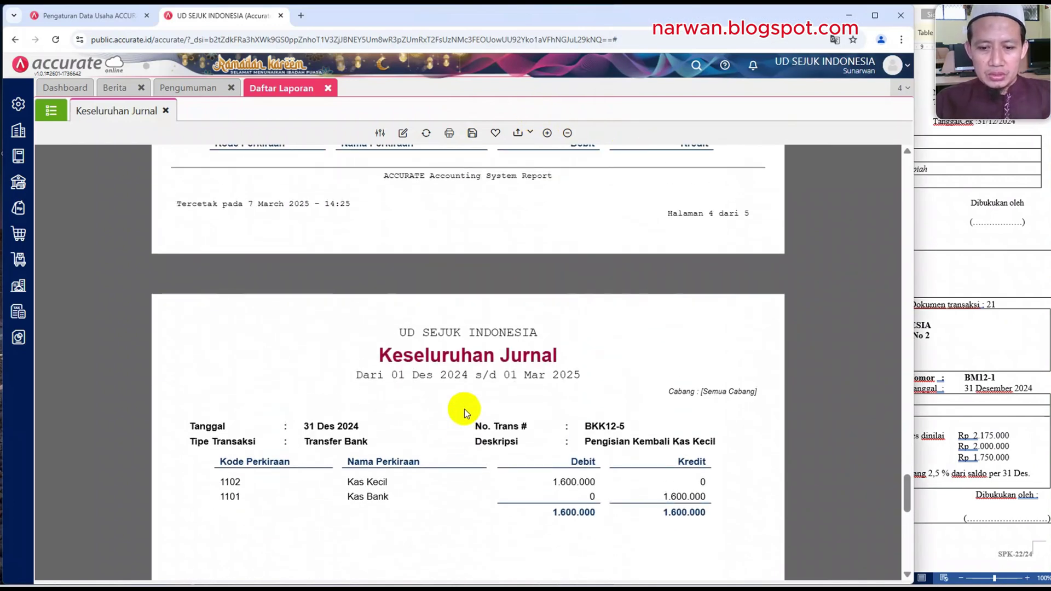
pyautogui.scroll(3, 464, 409)
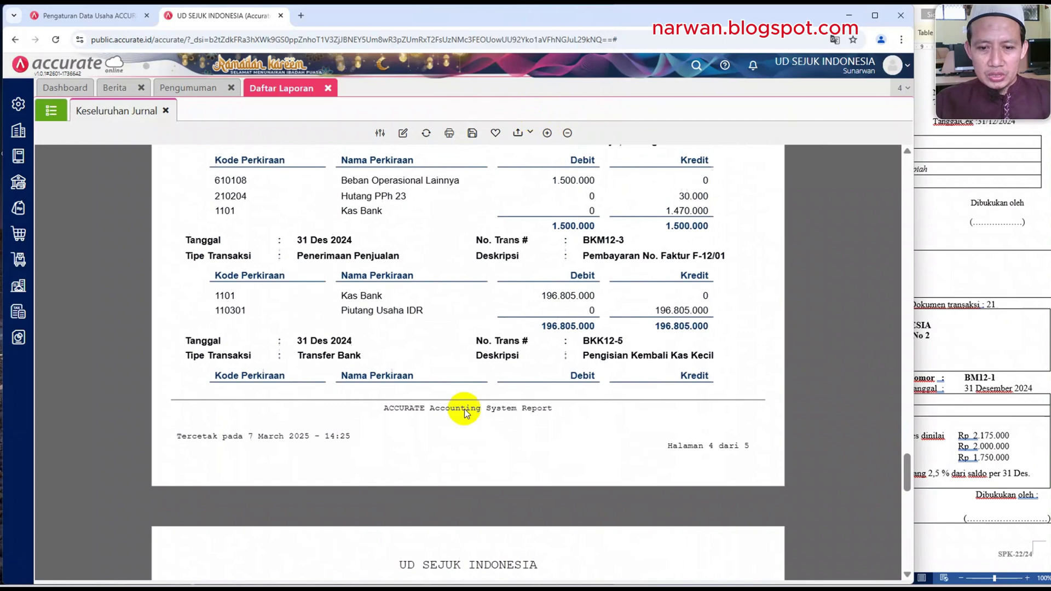
# Review Dokumen No. 19 and 20 and the adjustment memos in Dokumen transaksi 21 to 23 in Word.
pyautogui.click(983, 180)
pyautogui.scroll(8, 981, 197)
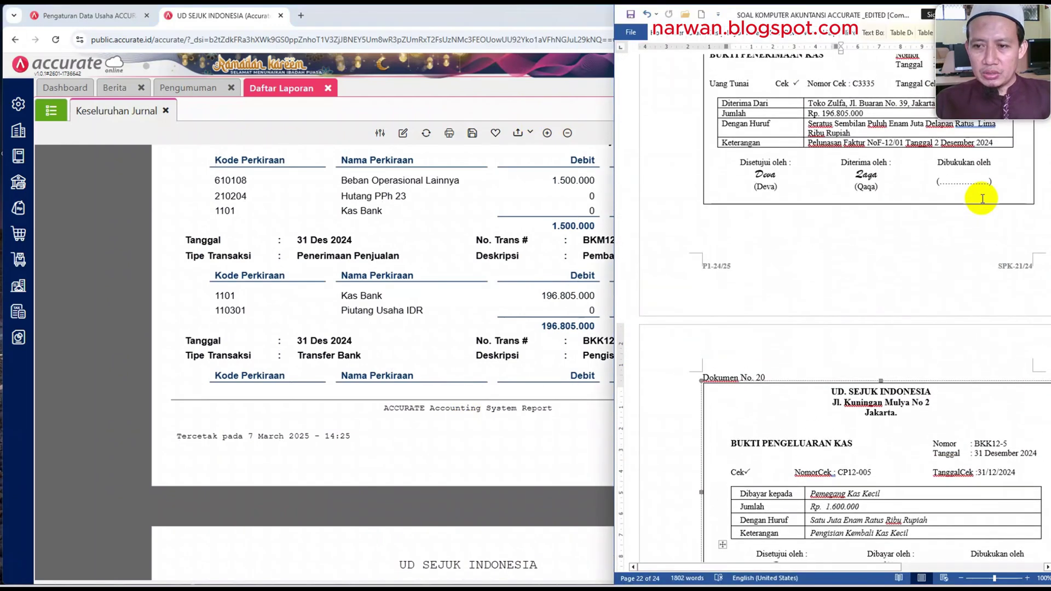
pyautogui.scroll(3, 982, 198)
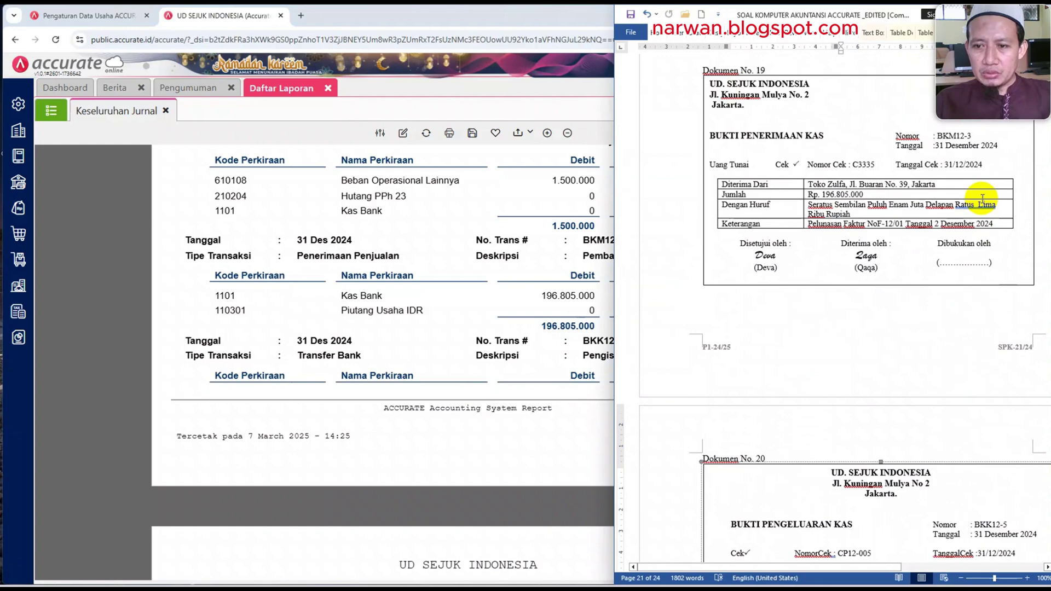
pyautogui.scroll(-10, 874, 300)
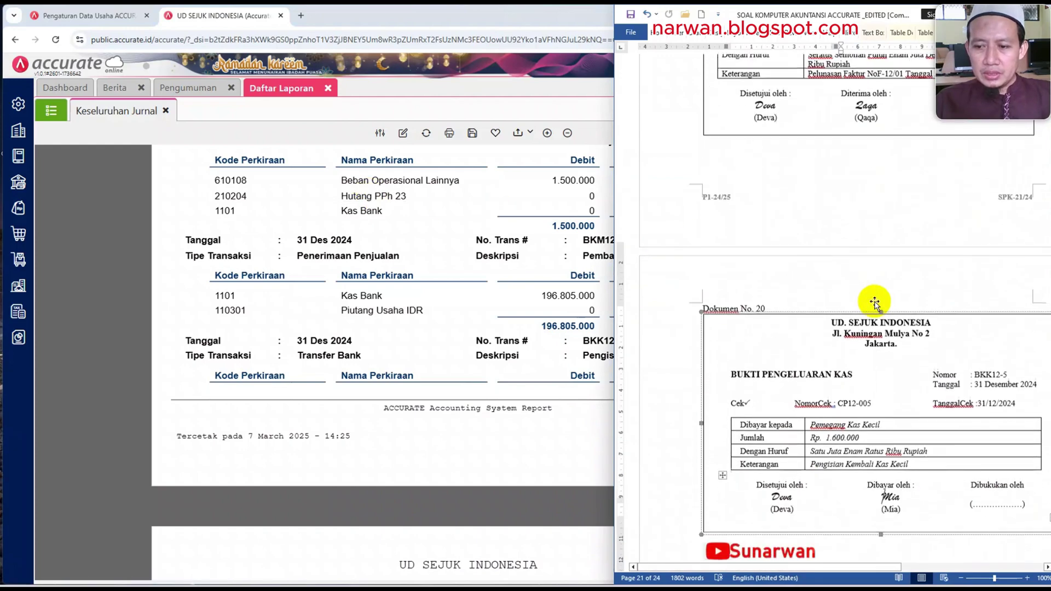
pyautogui.scroll(-15, 876, 301)
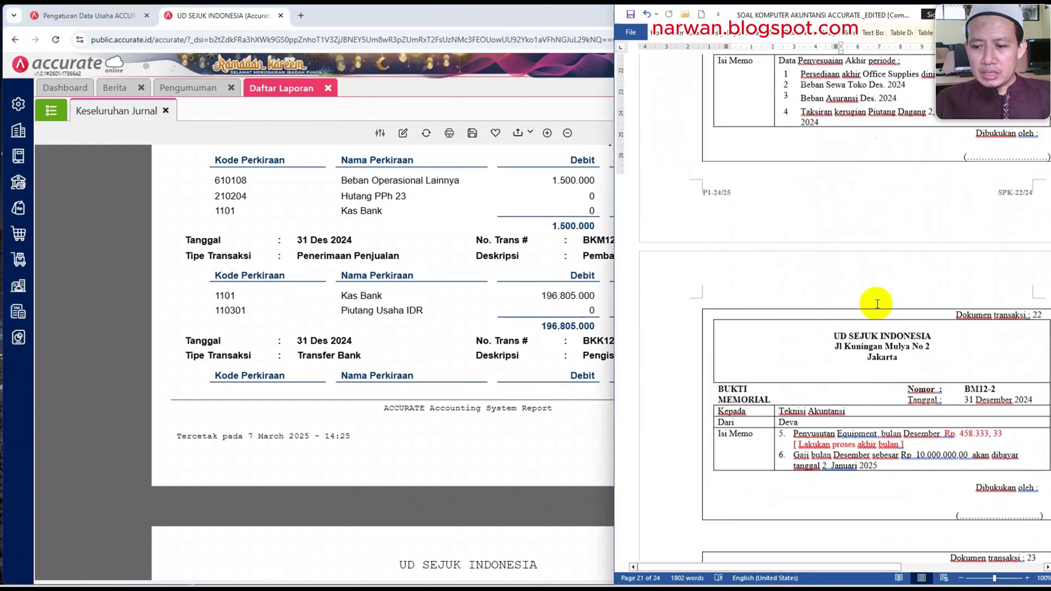
pyautogui.scroll(-3, 877, 303)
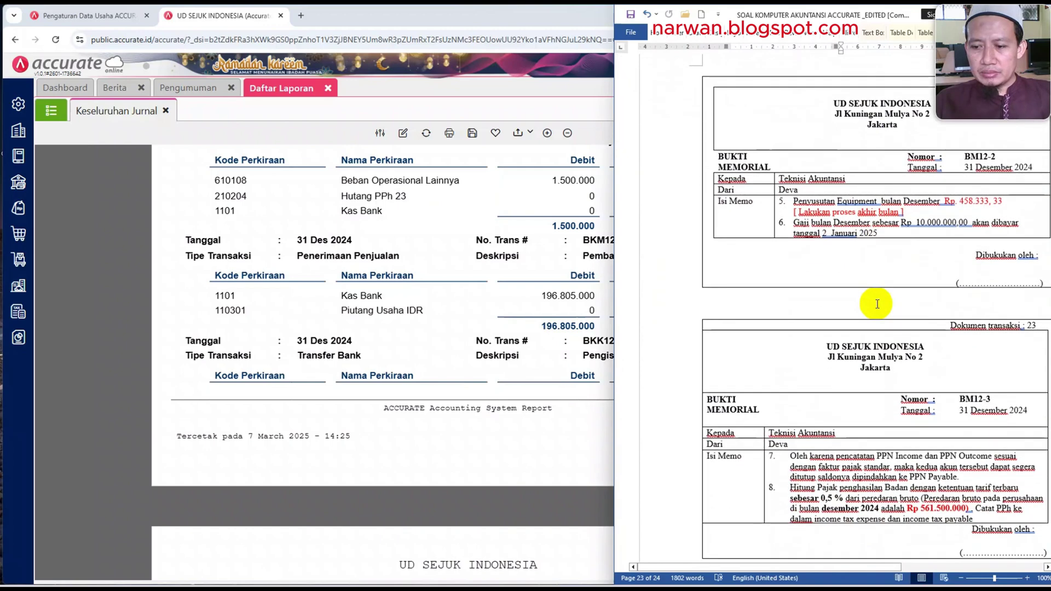
pyautogui.scroll(11, 876, 302)
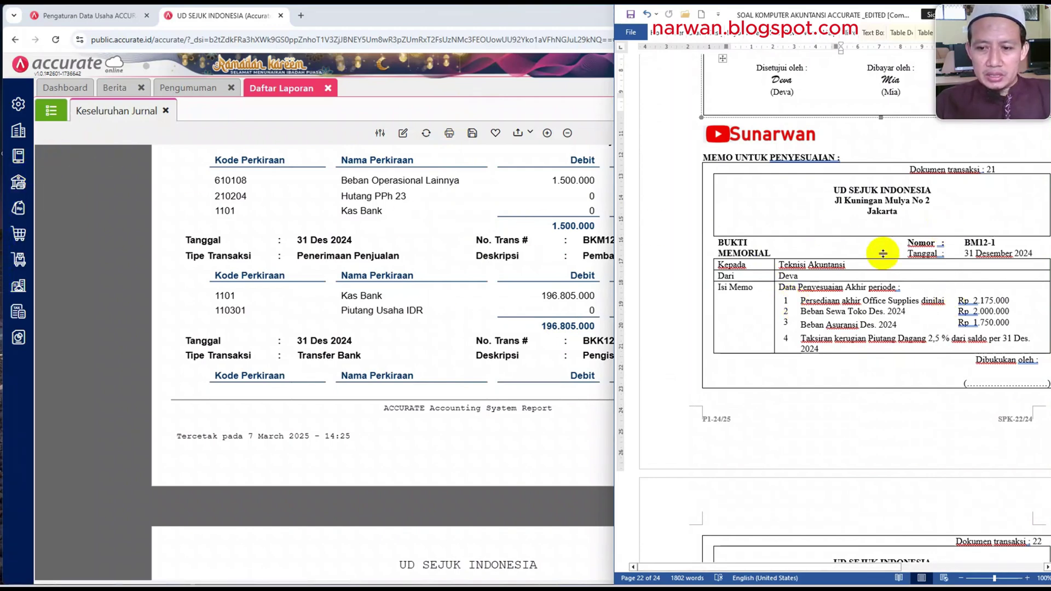
# Open the Akun Perkiraan list in Accurate to read the balance of the Perlengkapan kantor account.
pyautogui.click(12, 164)
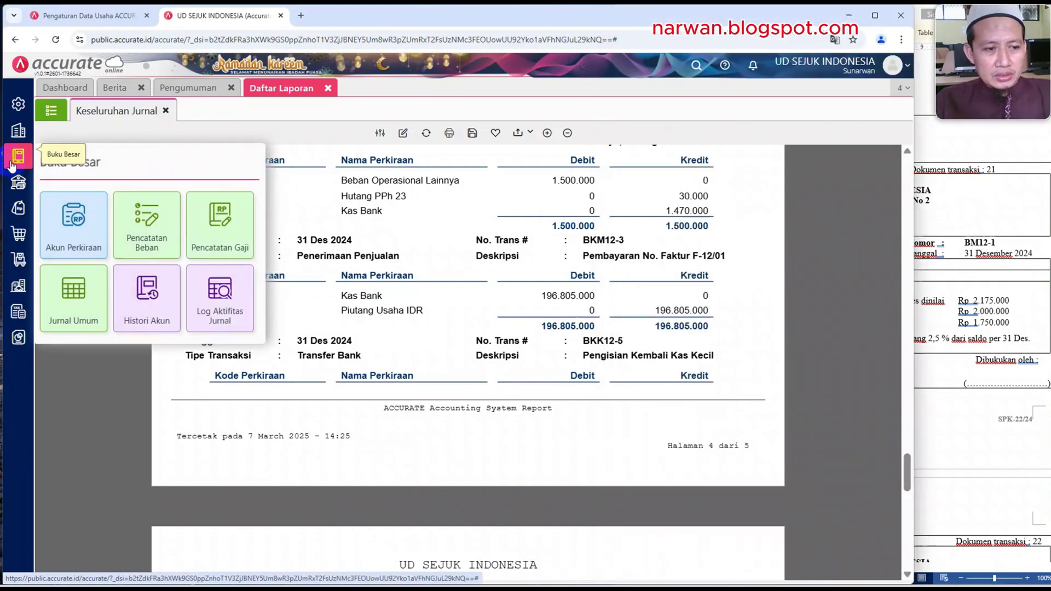
pyautogui.click(62, 223)
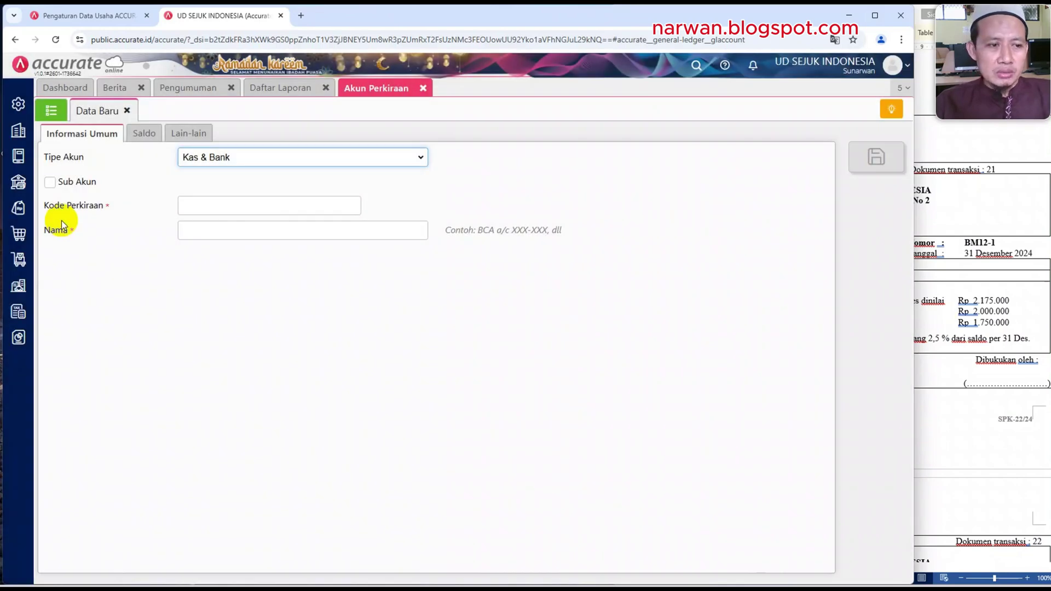
pyautogui.click(48, 114)
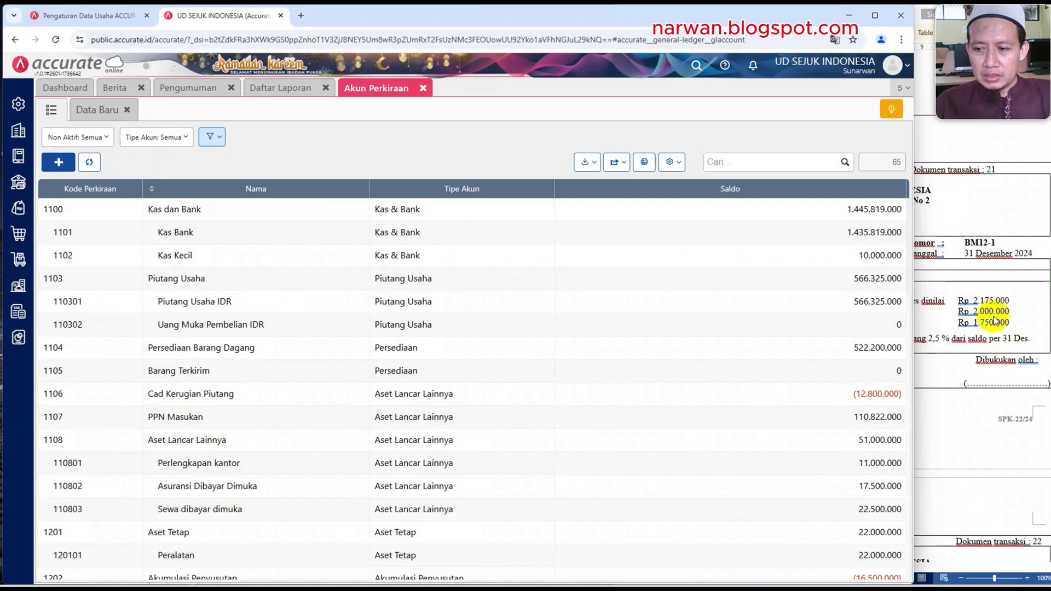
# Check the ending Office Supplies value in Dokumen transaksi 21 and calculate 11000000 - 2175000 in Calculator.
pyautogui.click(984, 310)
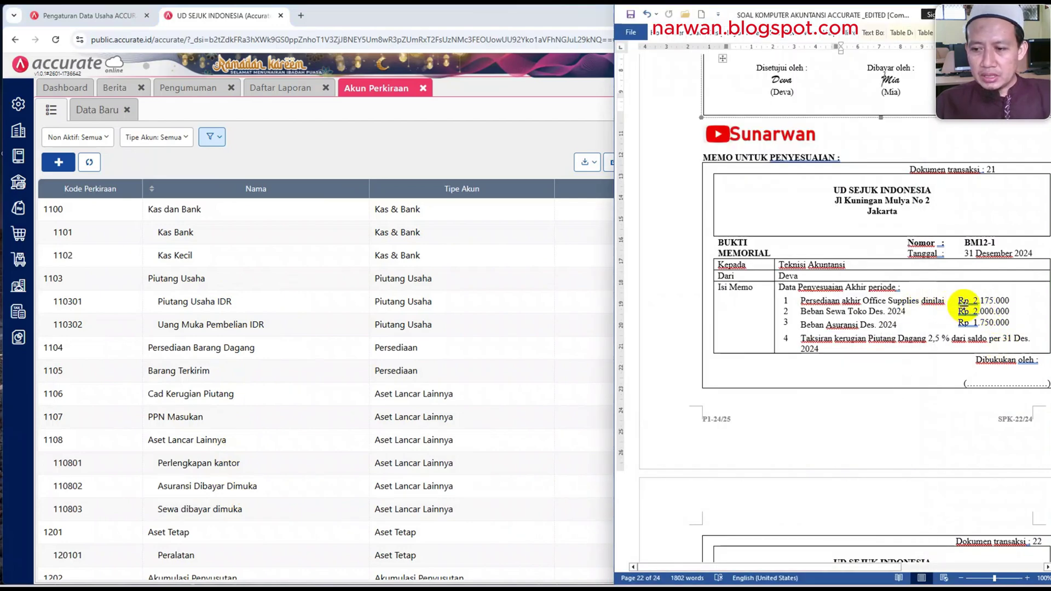
pyautogui.click(662, 589)
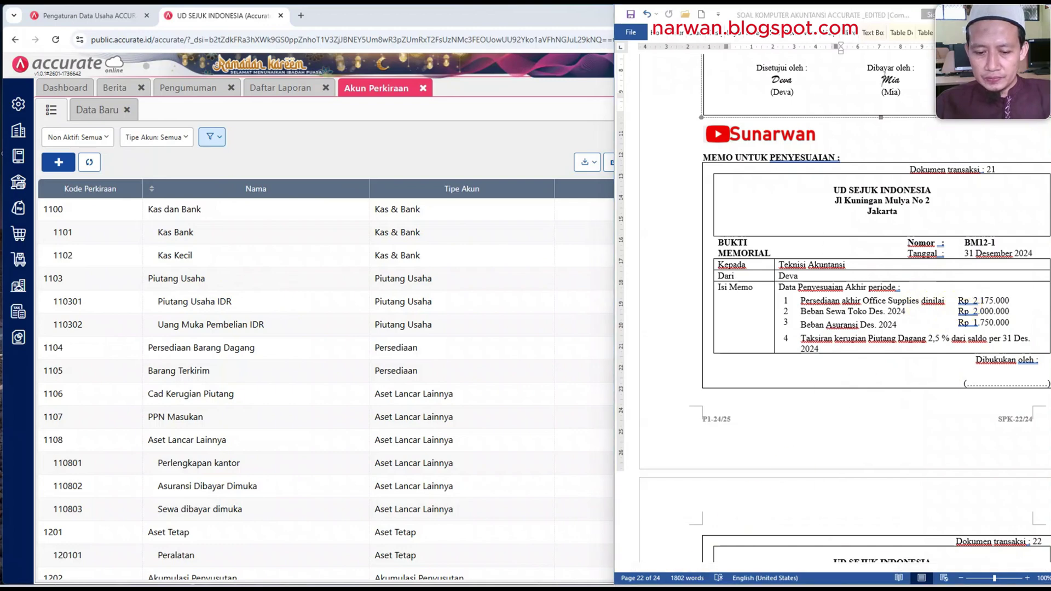
pyautogui.moveTo(875, 222); pyautogui.dragTo(675, 234)
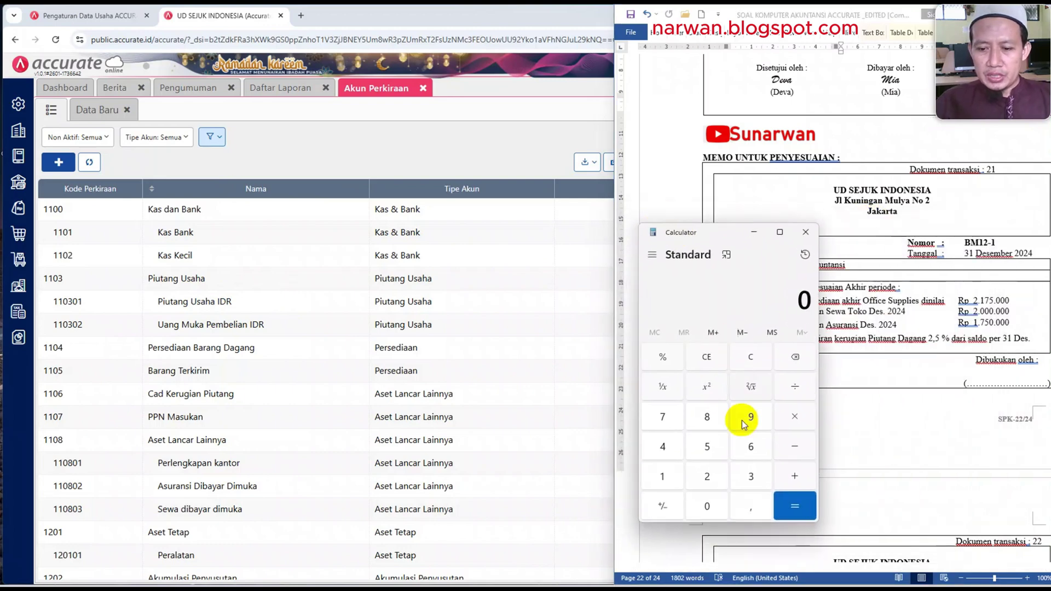
pyautogui.click(660, 483)
pyautogui.write('00000')
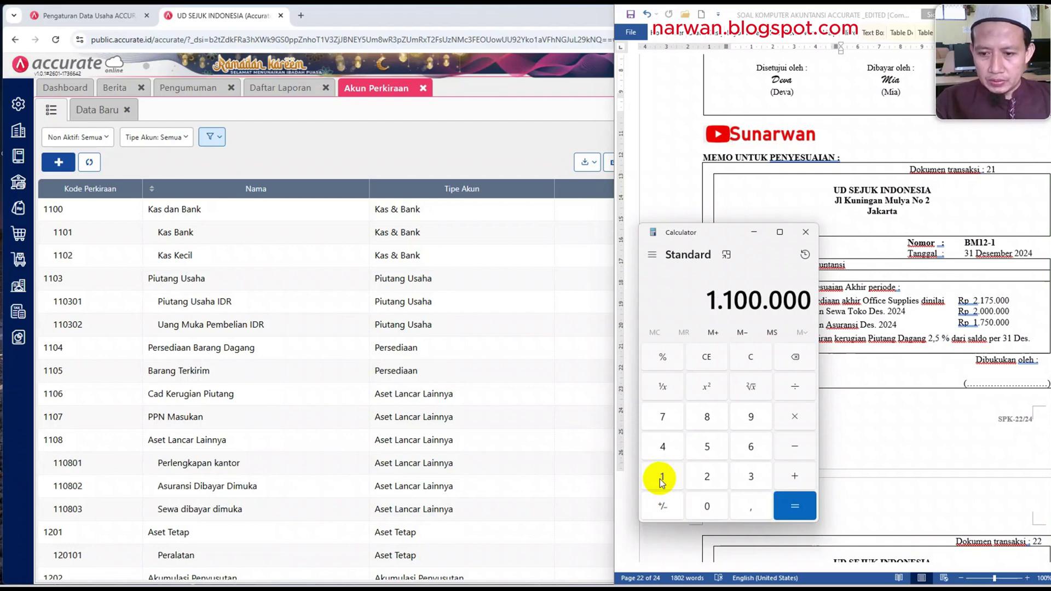
pyautogui.write('0')
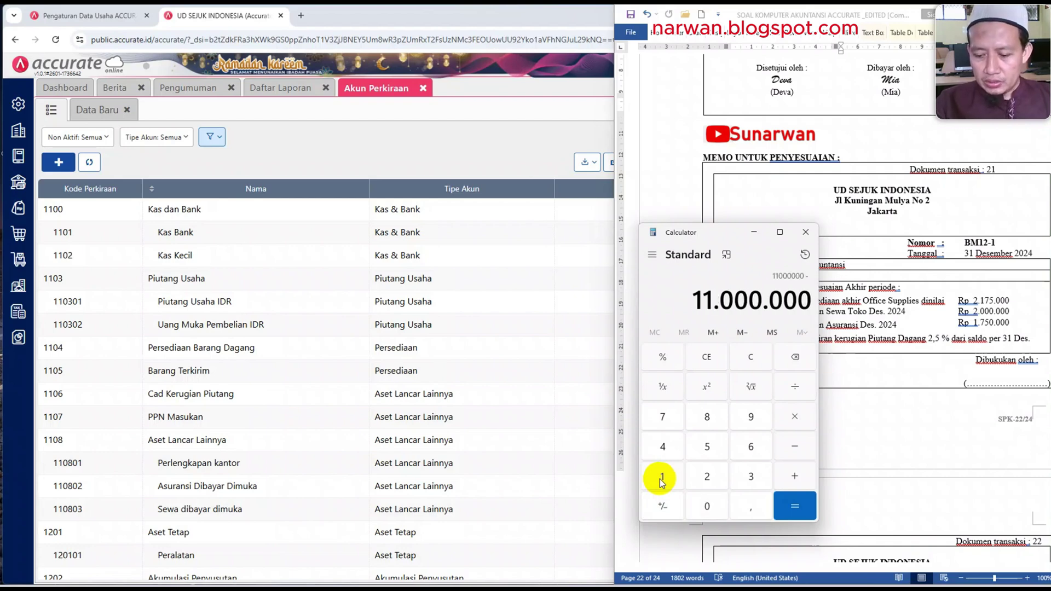
pyautogui.write('2175000')
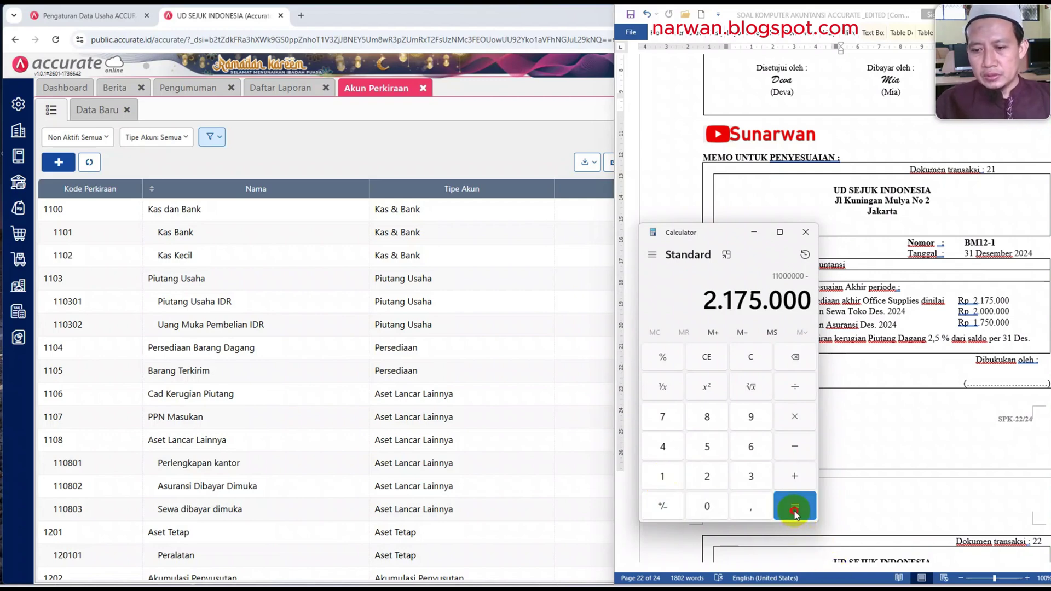
pyautogui.click(795, 511)
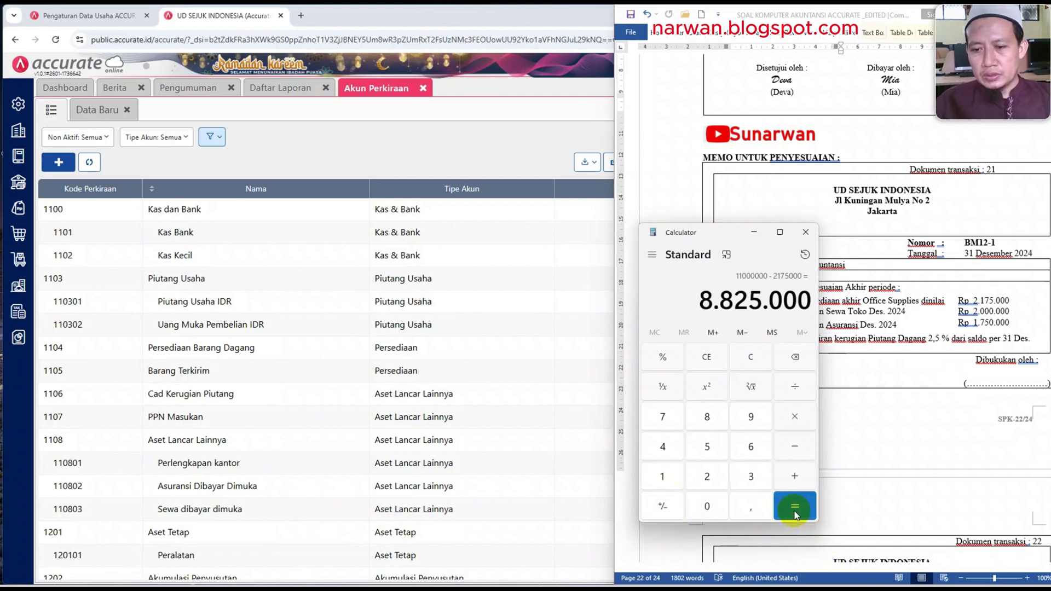
# Return to Accurate and open a new Jurnal Umum form.
pyautogui.click(484, 155)
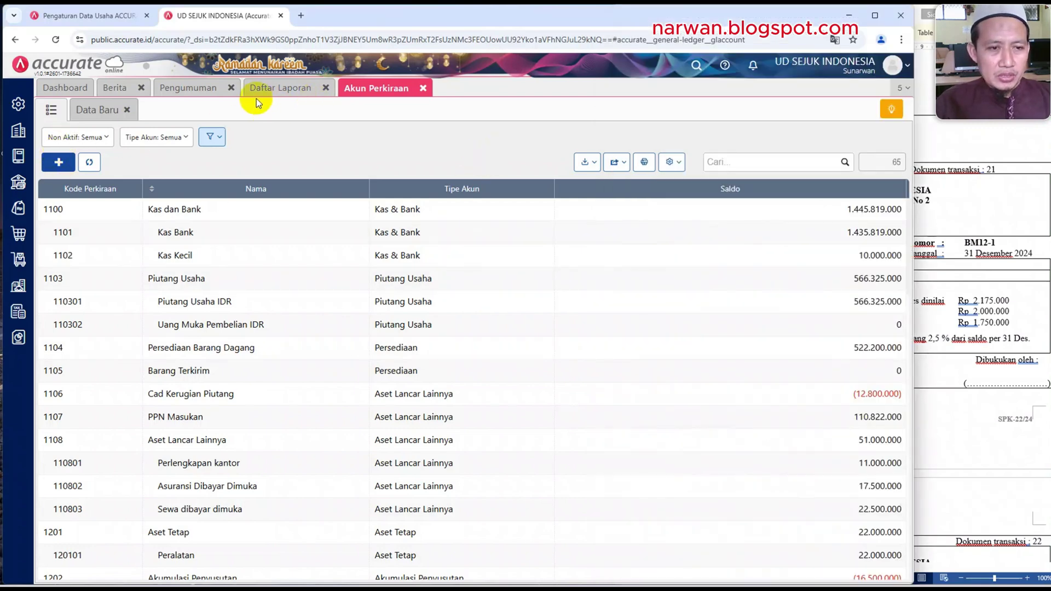
pyautogui.click(19, 158)
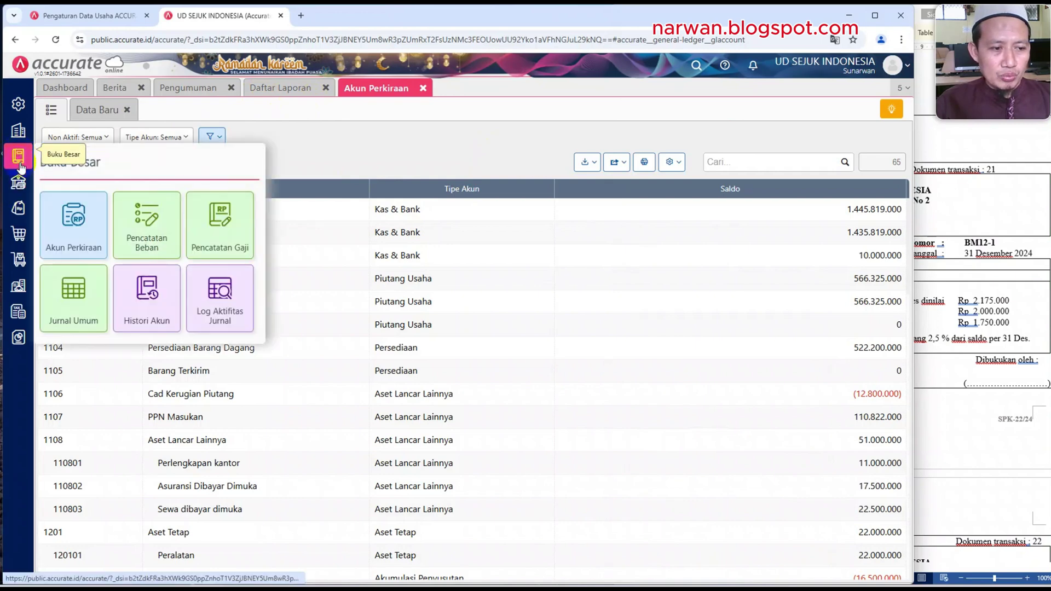
pyautogui.click(84, 310)
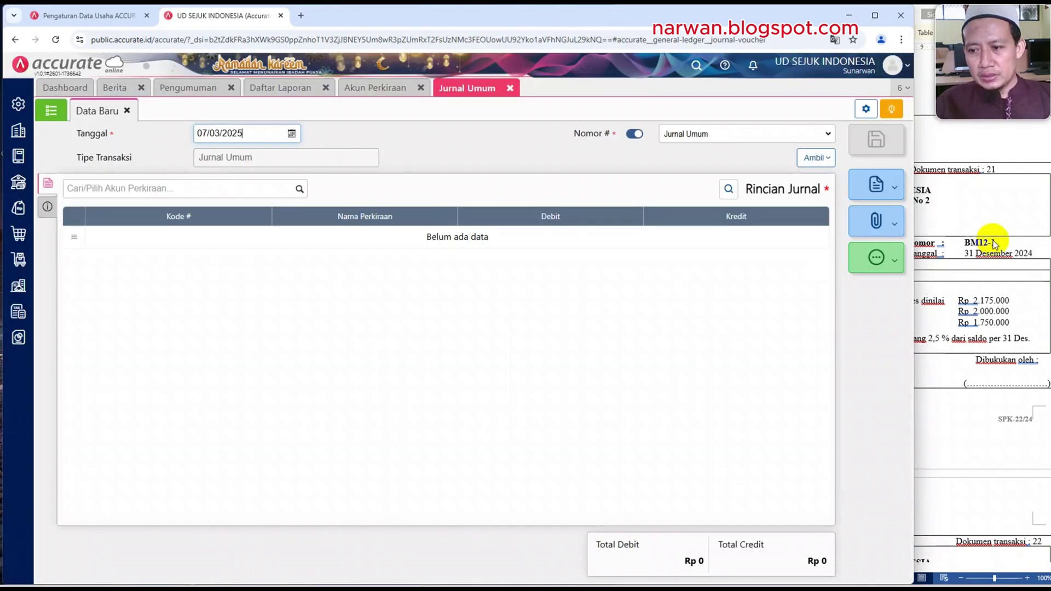
# Copy the memo number BM12-1 from Dokumen transaksi 21 in Word and enter it as the manual Nomor of the new journal in Accurate.
pyautogui.click(992, 240)
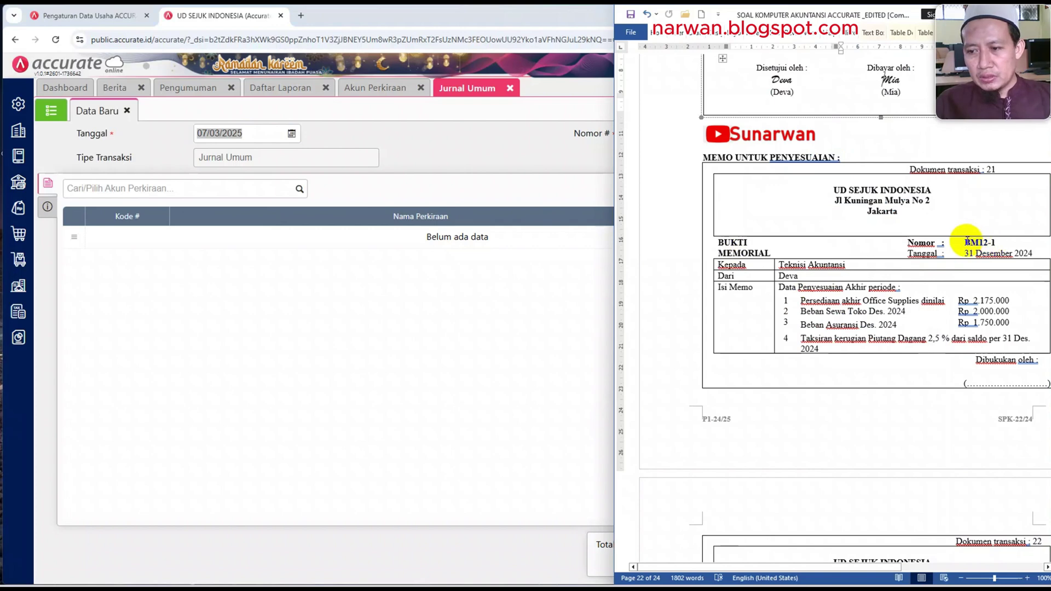
pyautogui.click(985, 242)
pyautogui.doubleClick(994, 242)
pyautogui.hotkey('ctrl', 'c')
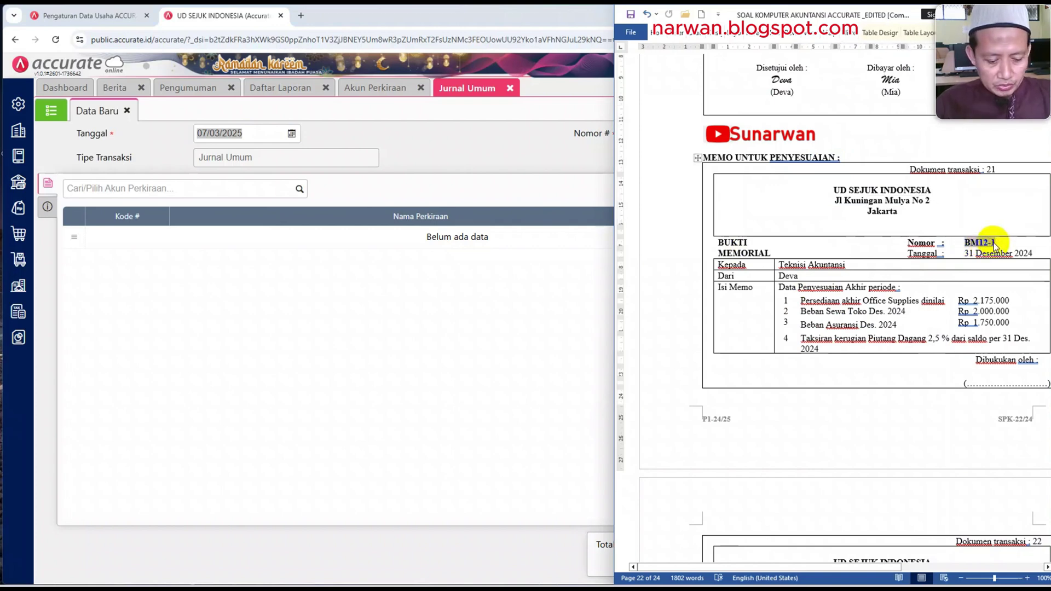
pyautogui.click(534, 150)
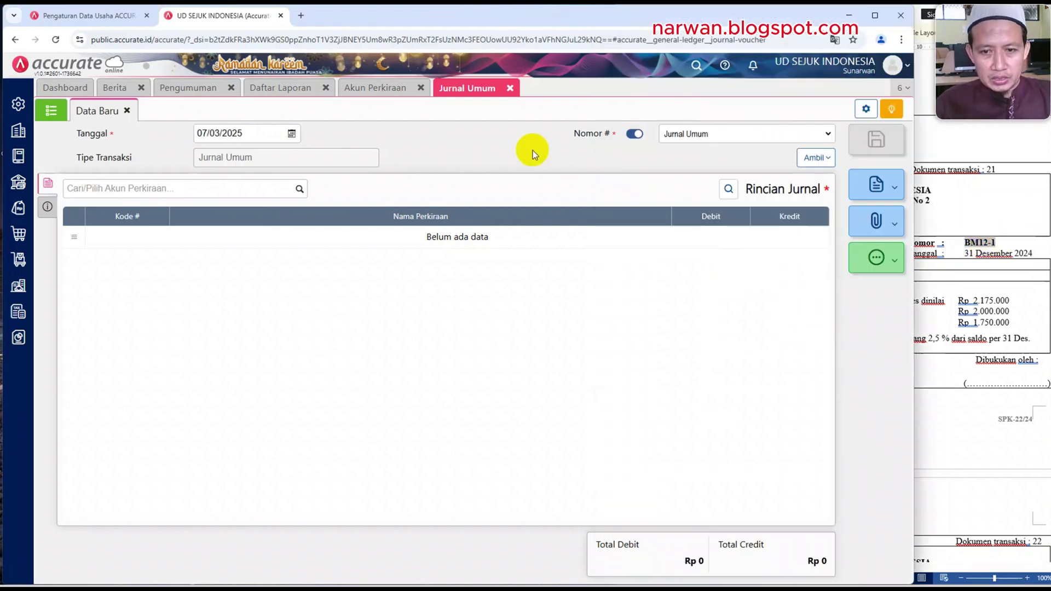
pyautogui.click(633, 134)
pyautogui.click(676, 133)
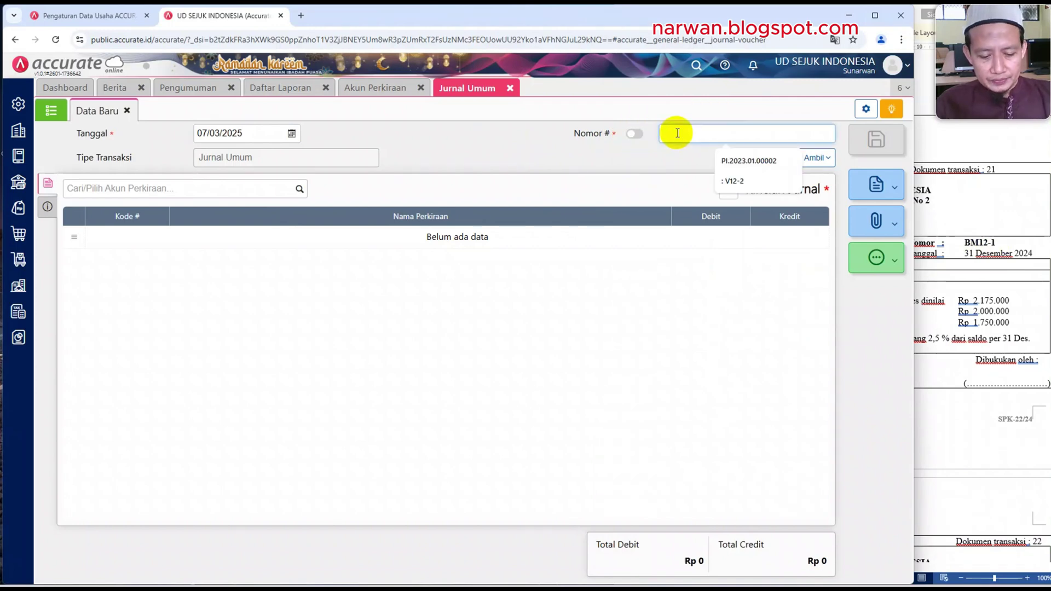
pyautogui.hotkey('ctrl', 'v')
# Set the journal's Tanggal to 31/12/2024.
pyautogui.click(259, 133)
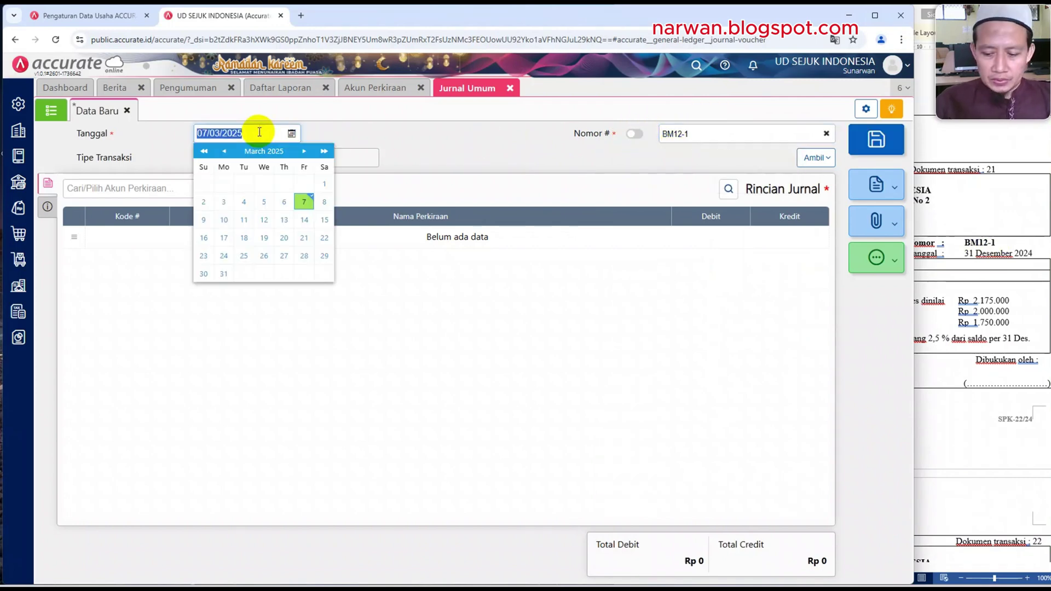
pyautogui.write('31')
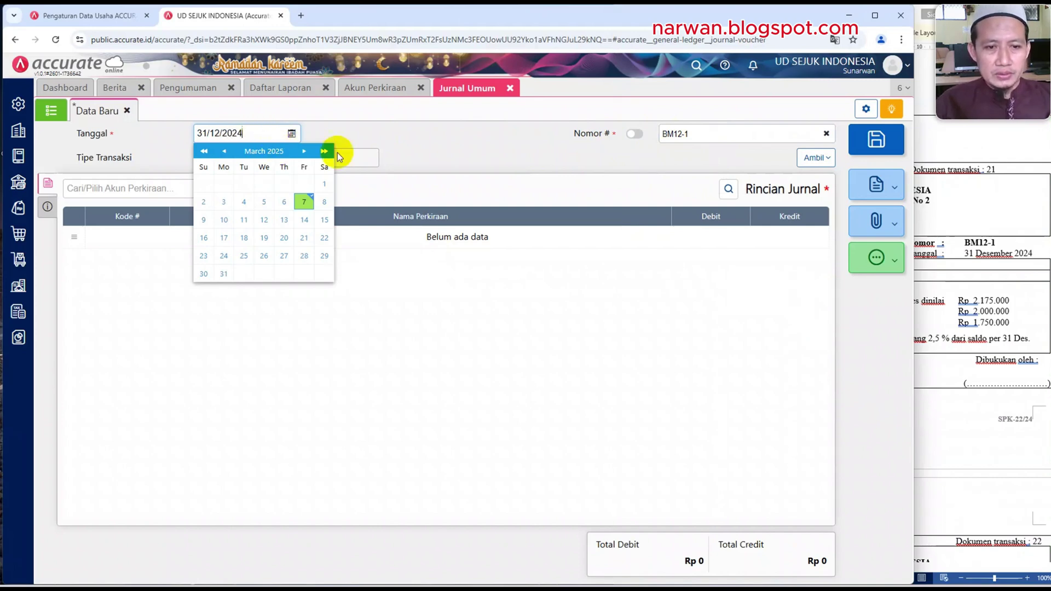
pyautogui.click(400, 142)
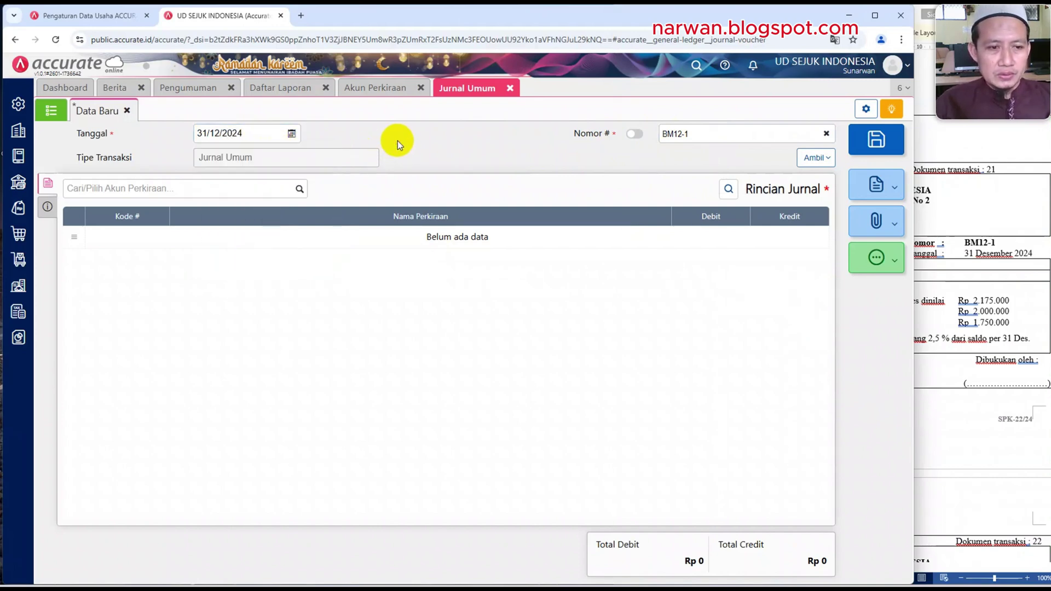
# Add account 610103 Beban Perlengkapan Kantor to the journal with a debit of 8.825.000.
pyautogui.click(143, 190)
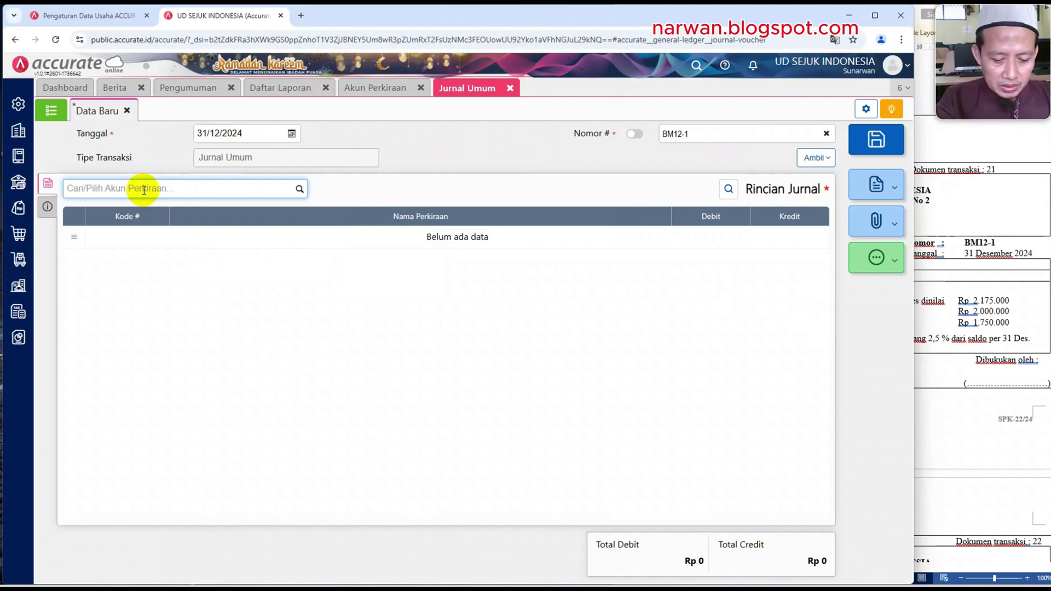
pyautogui.write('perl')
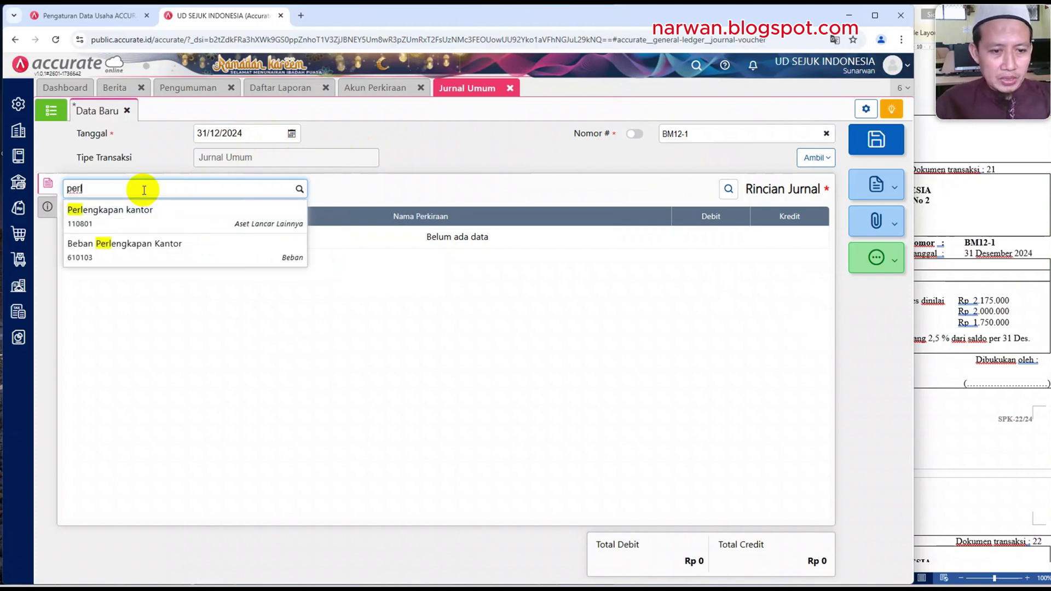
pyautogui.click(144, 252)
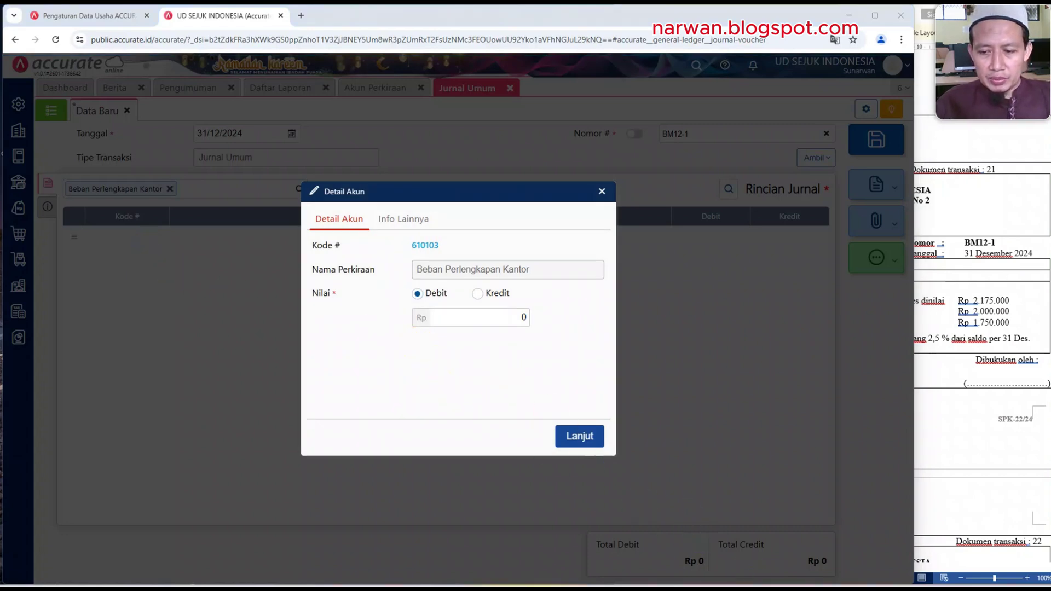
pyautogui.hotkey('alt', 'Tab')
pyautogui.click(487, 312)
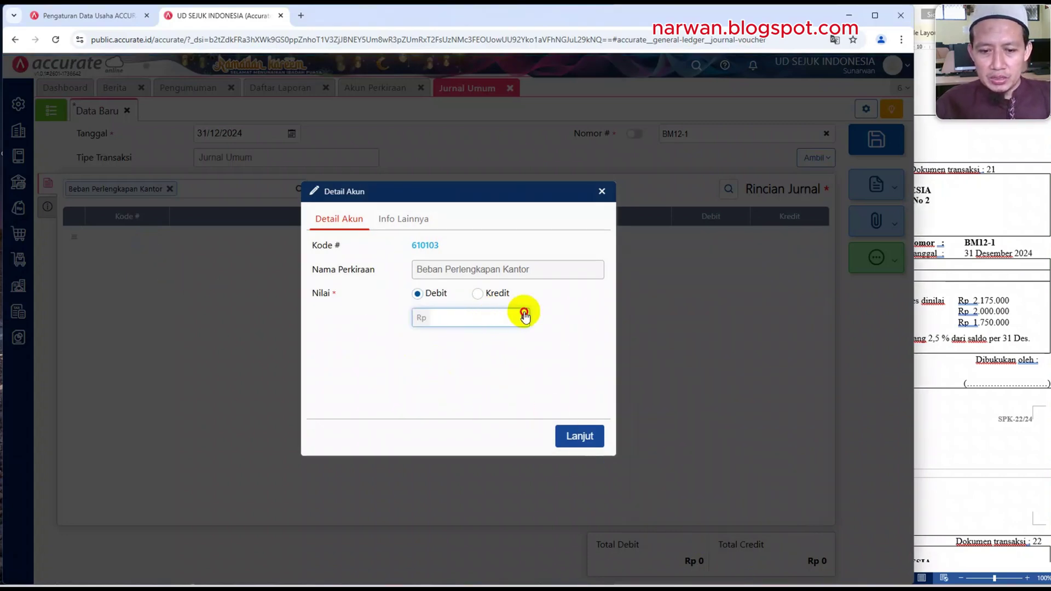
pyautogui.write('88')
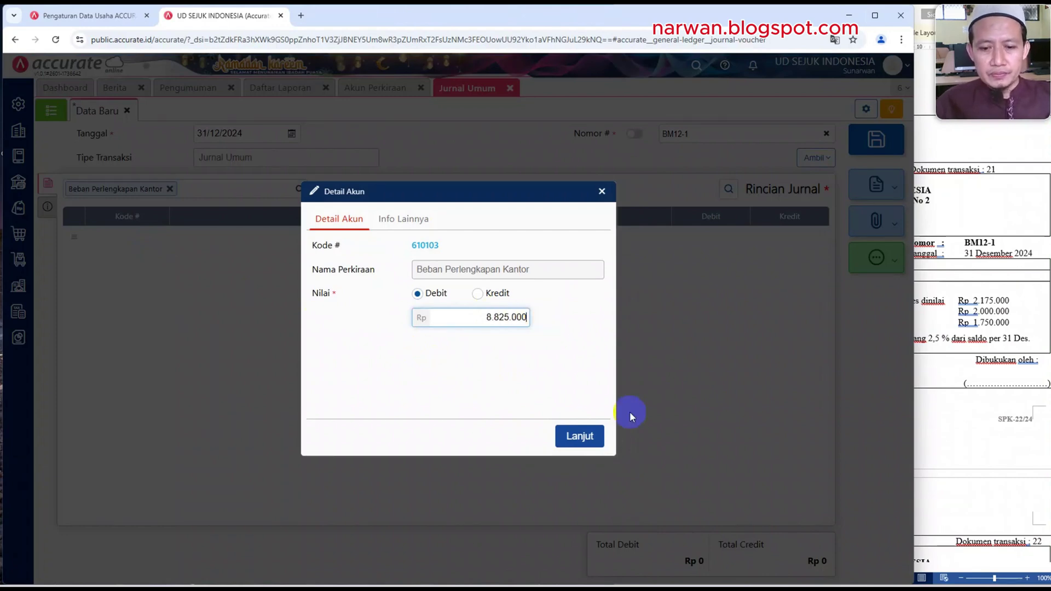
pyautogui.click(580, 436)
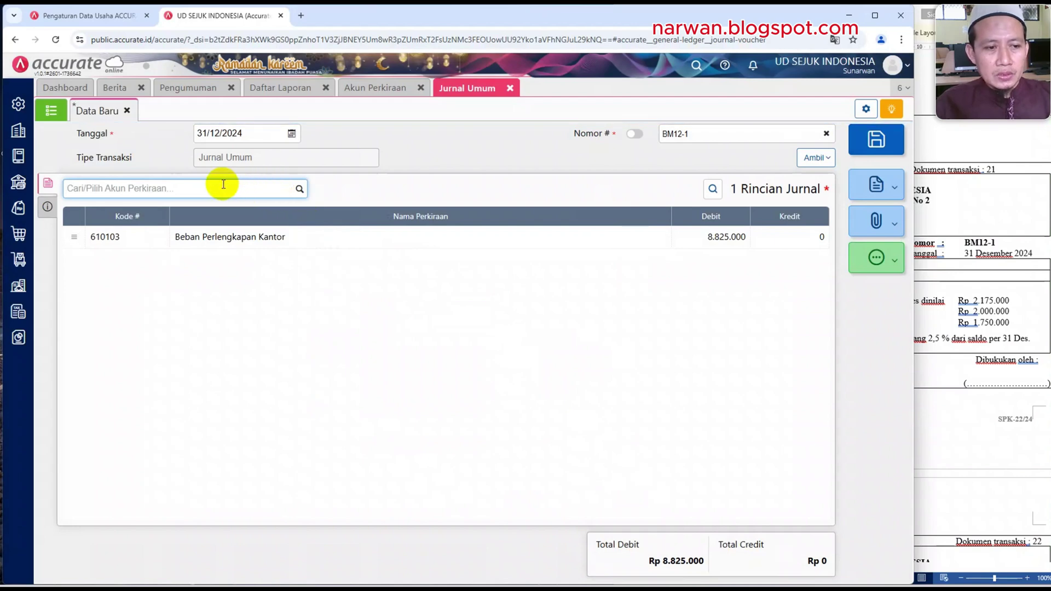
# Add account 110801 Perlengkapan kantor to the journal with a credit of 8.825.000.
pyautogui.write('pel')
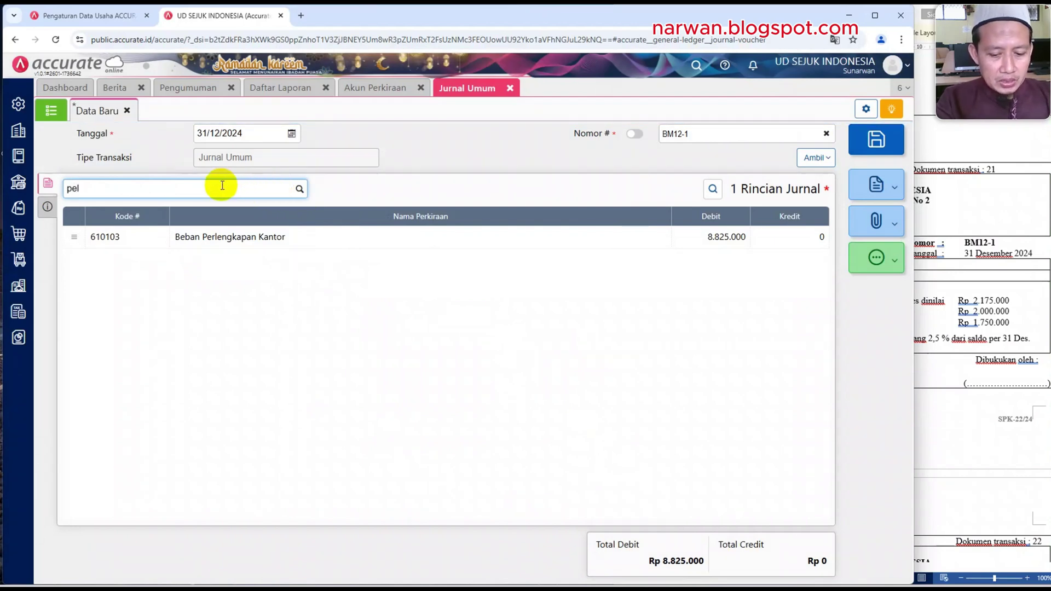
pyautogui.press('BackSpace')
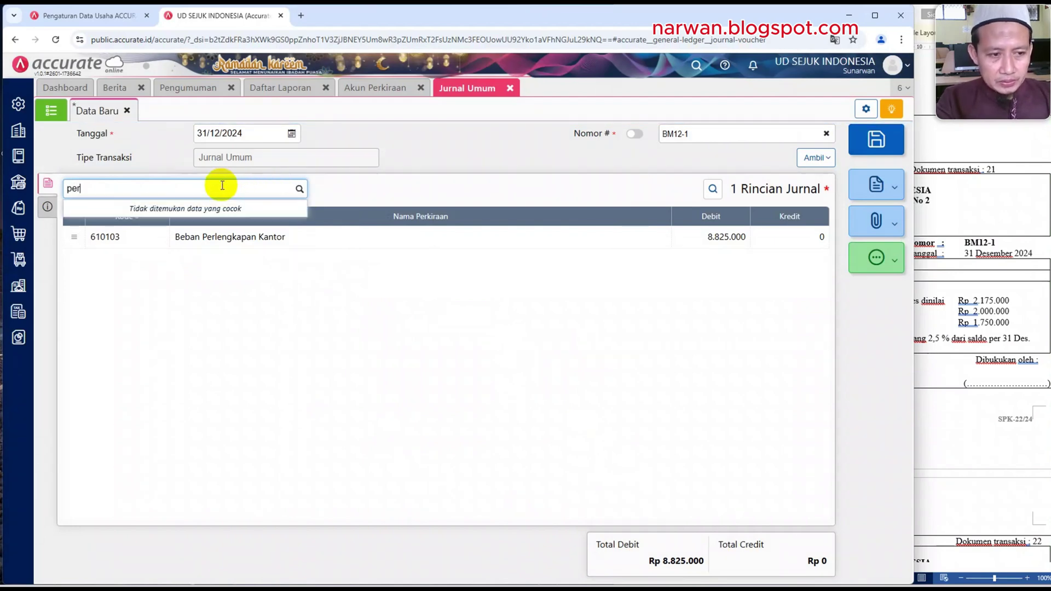
pyautogui.write('rle')
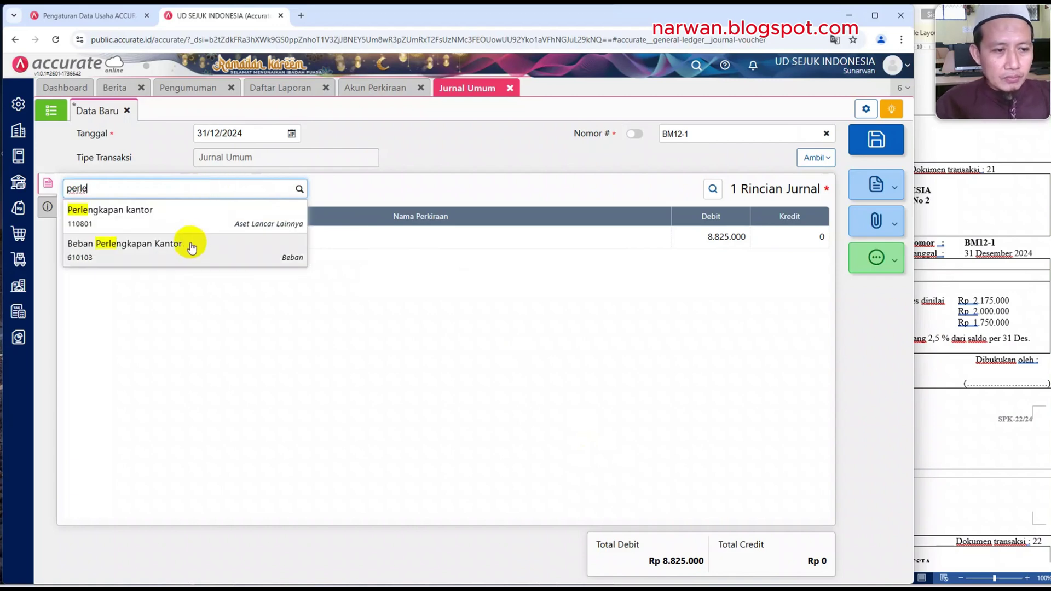
pyautogui.click(183, 218)
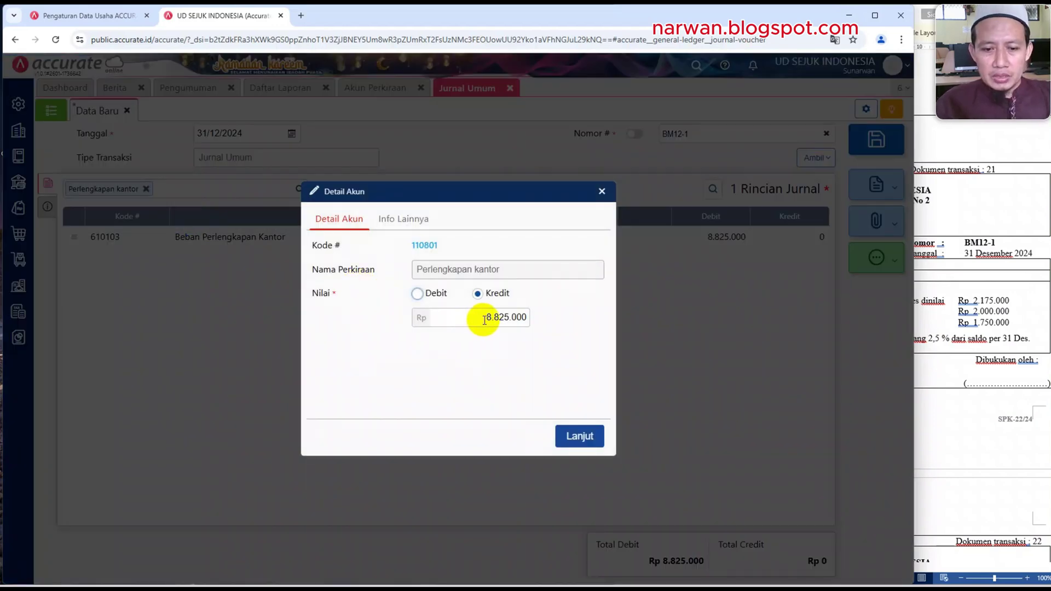
pyautogui.click(579, 438)
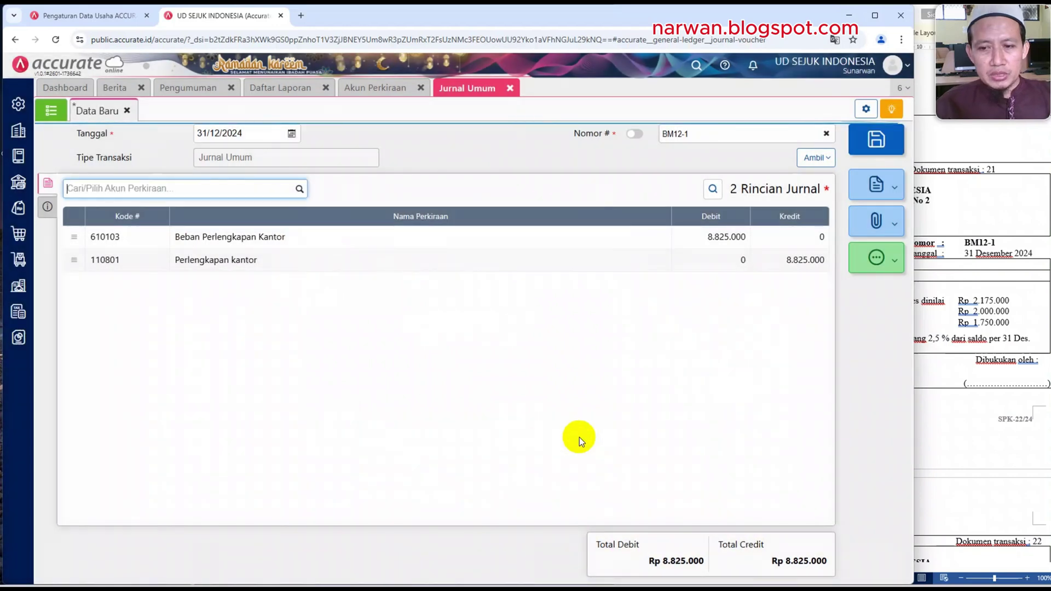
# Check the store rent adjustment in the Word memo and add 610106 Beban Sewa Toko to the Accurate journal with a debit of 2.000.000.
pyautogui.click(963, 283)
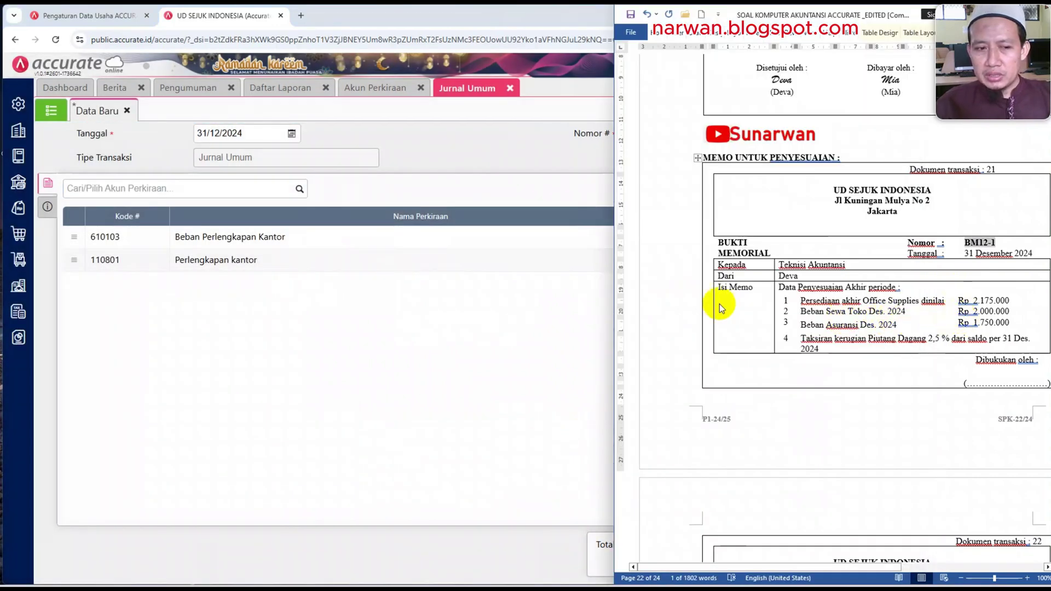
pyautogui.click(224, 192)
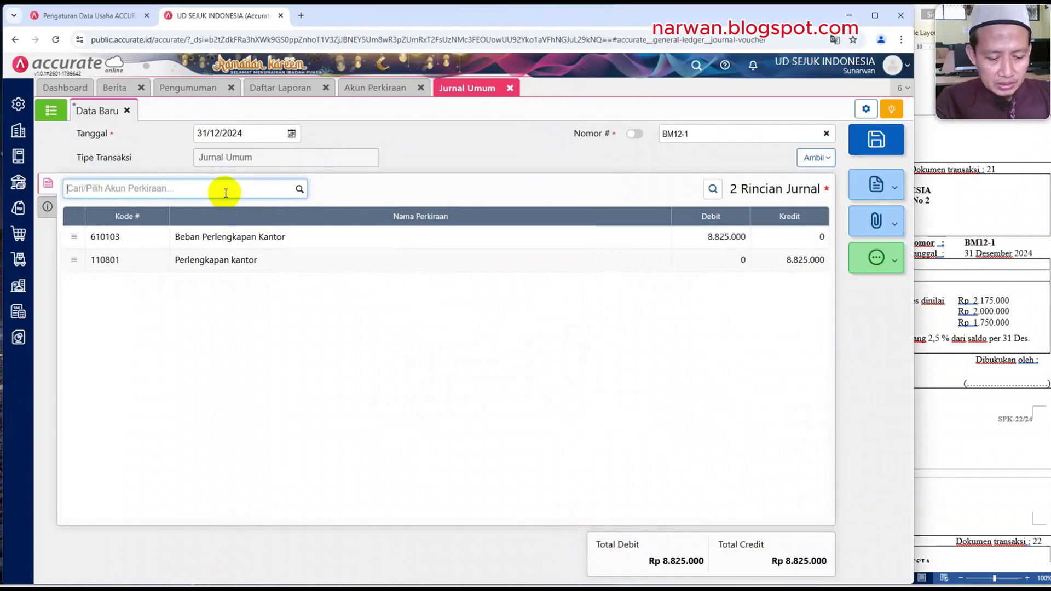
pyautogui.write('sewa')
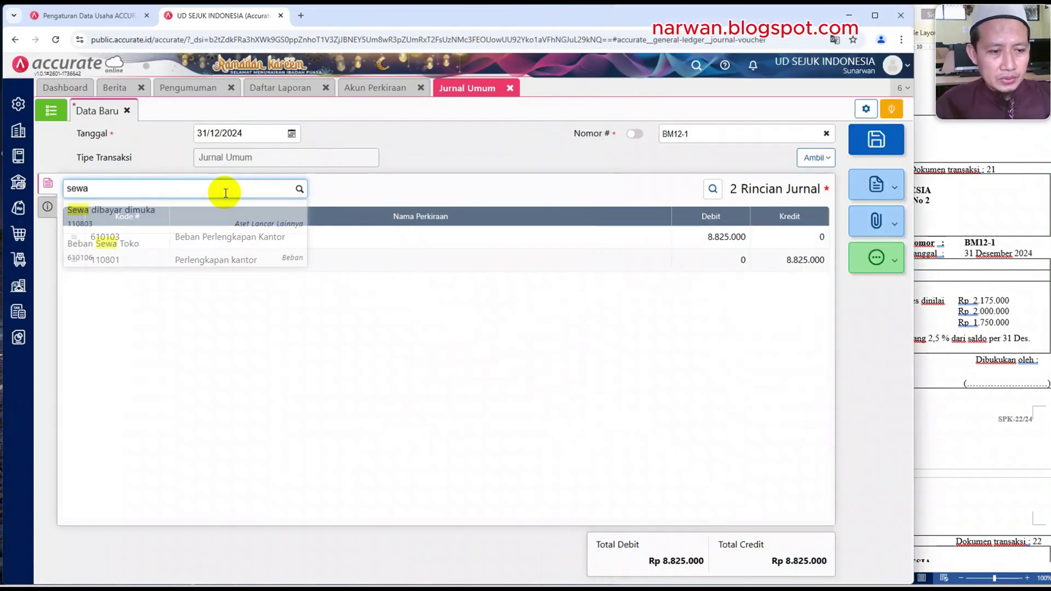
pyautogui.click(125, 248)
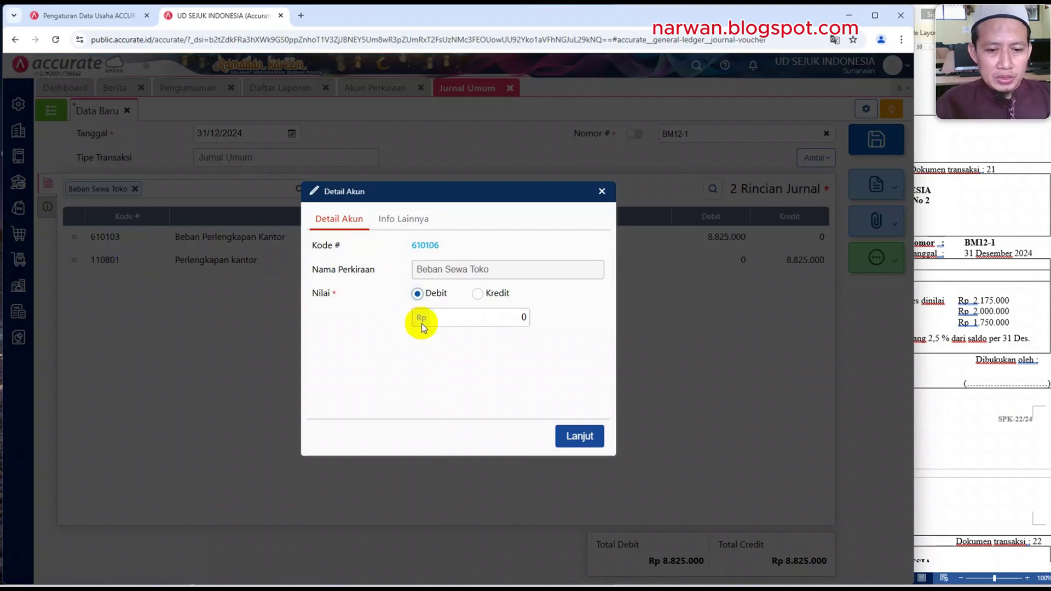
pyautogui.click(532, 318)
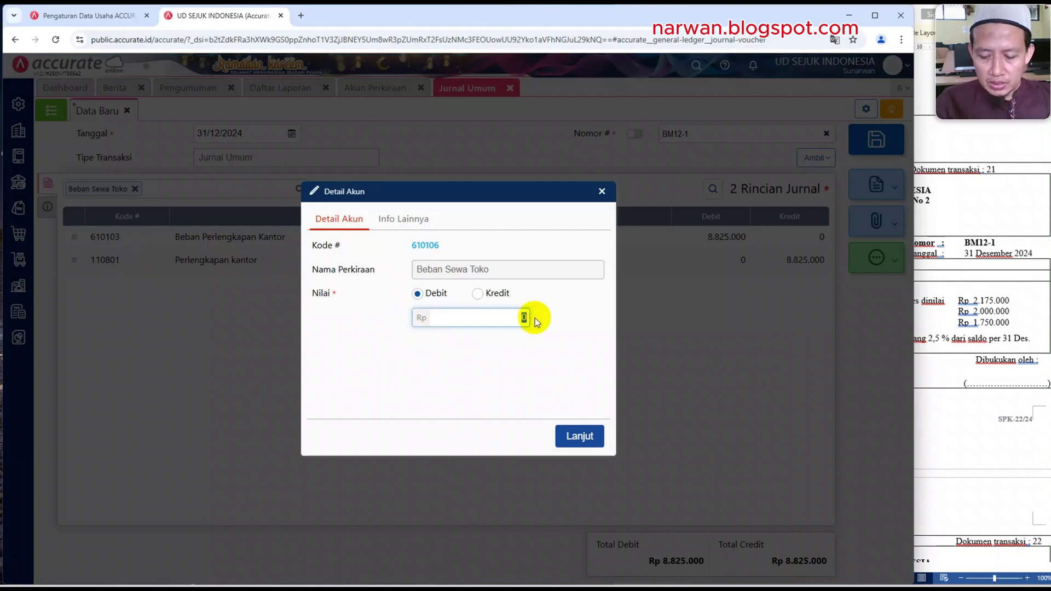
pyautogui.write('20')
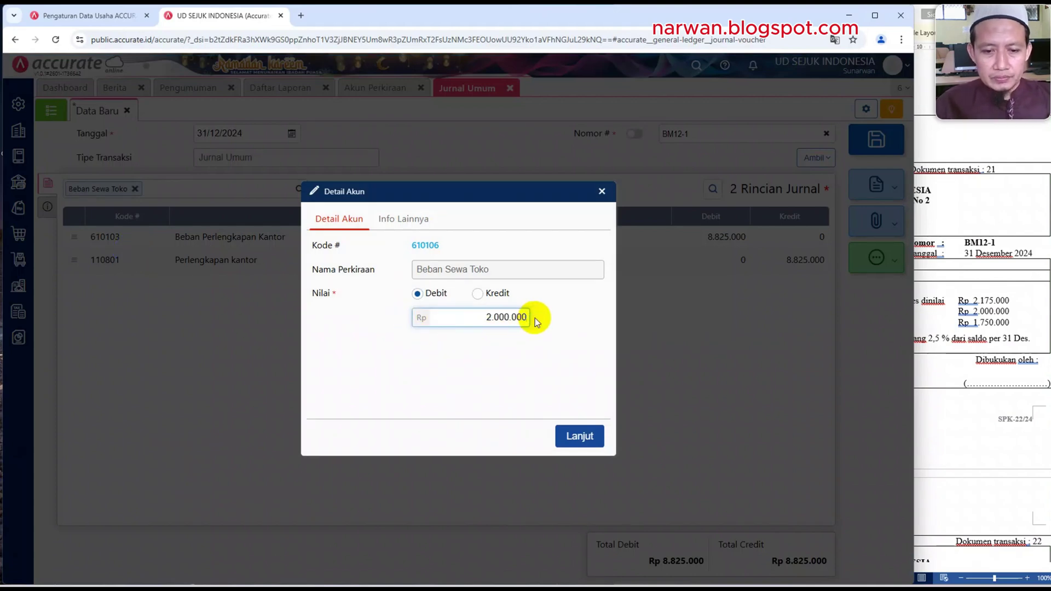
pyautogui.click(575, 436)
# Add account 110803 Sewa dibayar dimuka to the journal with a credit of 2.000.000.
pyautogui.click(143, 188)
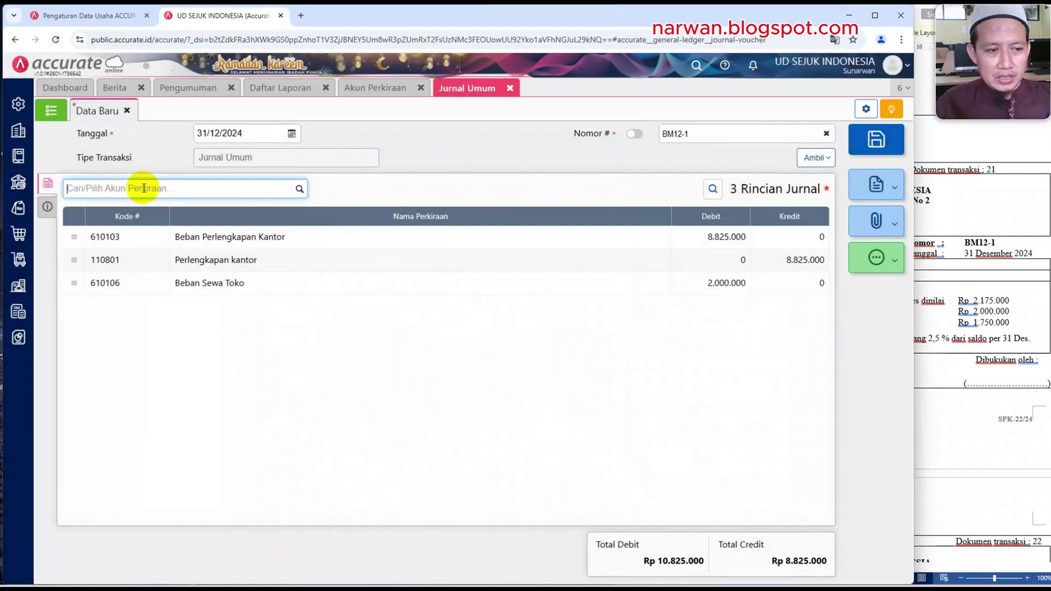
pyautogui.write('sewa')
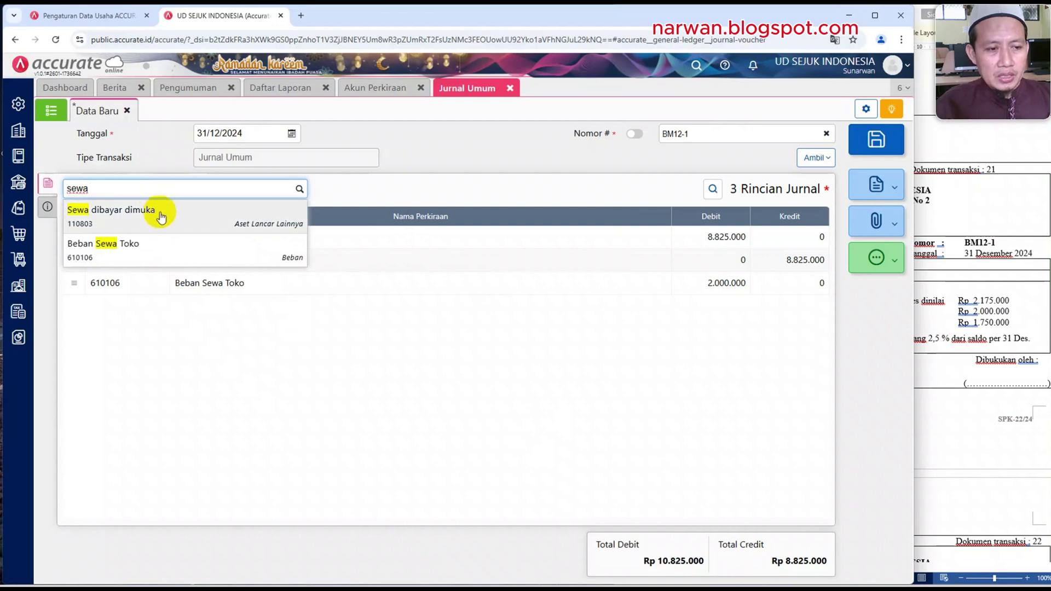
pyautogui.click(162, 216)
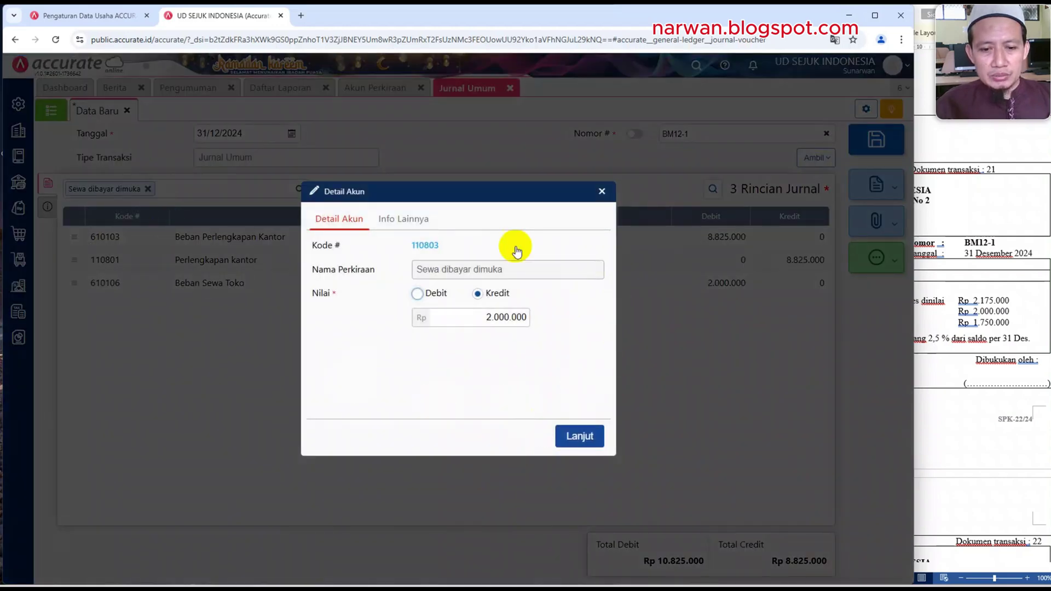
pyautogui.click(583, 437)
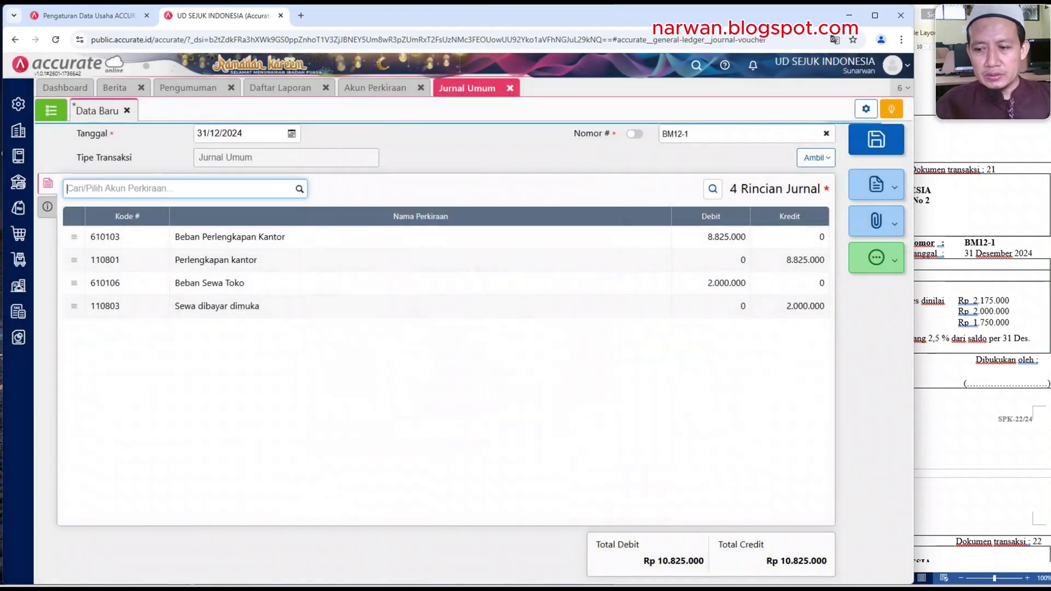
# Check the insurance adjustment in the Word memo and add 610105 Beban Asuransi to the Accurate journal with a debit of 1.750.000.
pyautogui.click(964, 17)
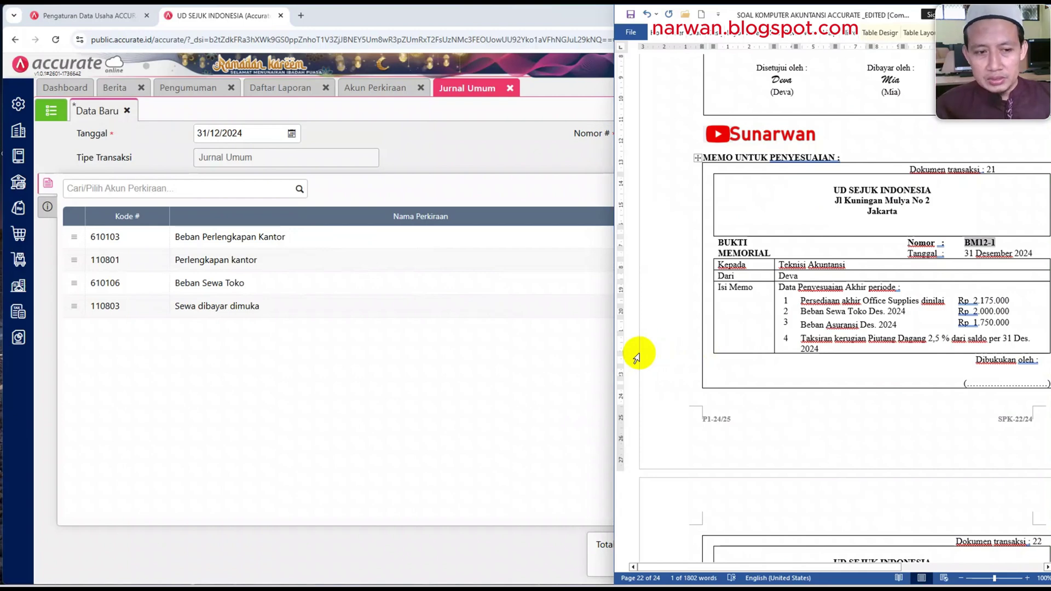
pyautogui.click(197, 191)
pyautogui.write('b')
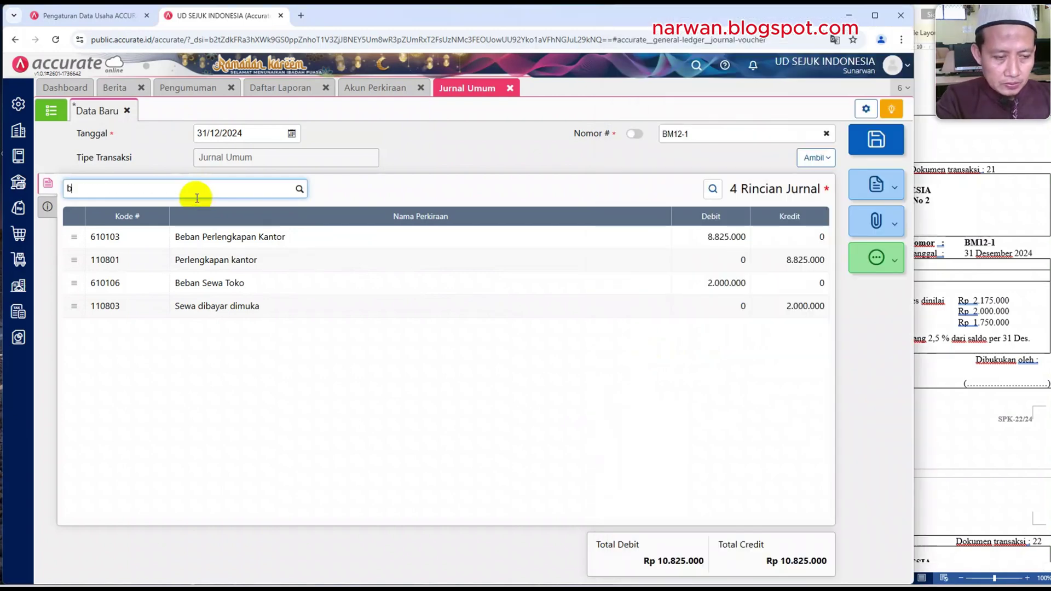
pyautogui.write('eban as')
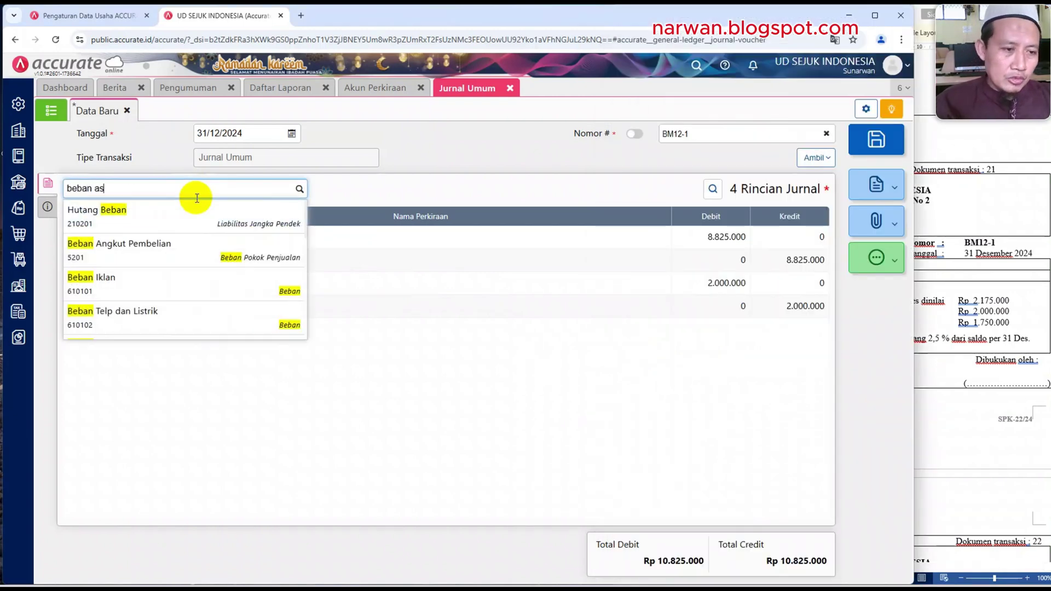
pyautogui.click(166, 215)
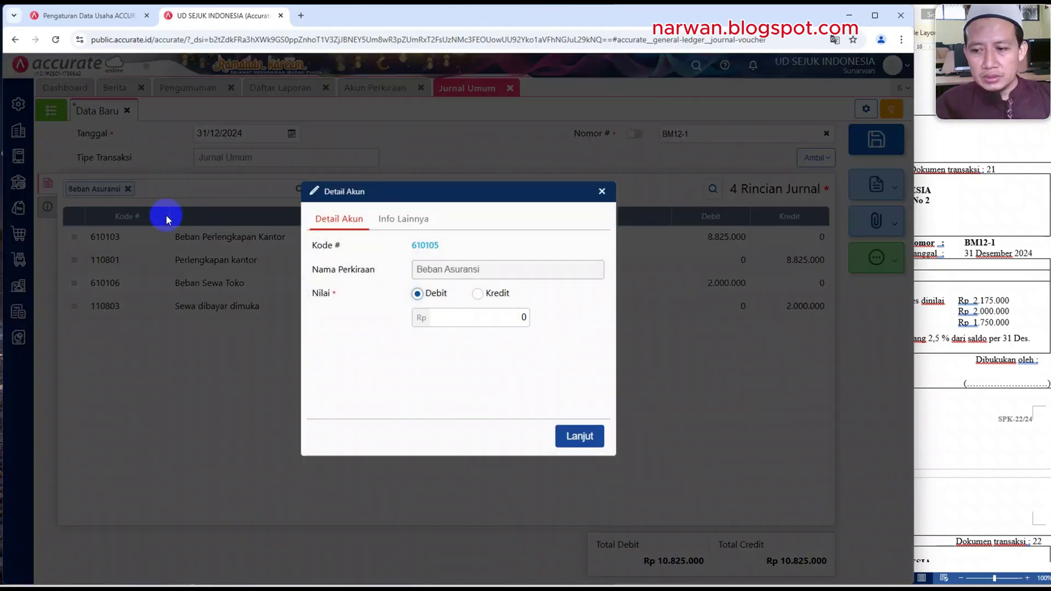
pyautogui.click(467, 321)
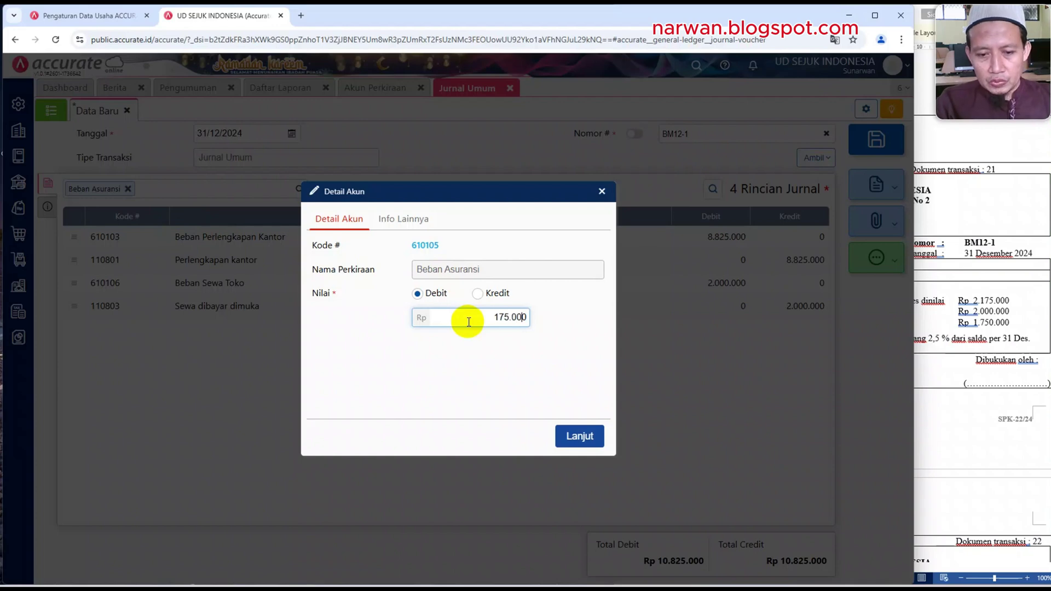
pyautogui.click(584, 435)
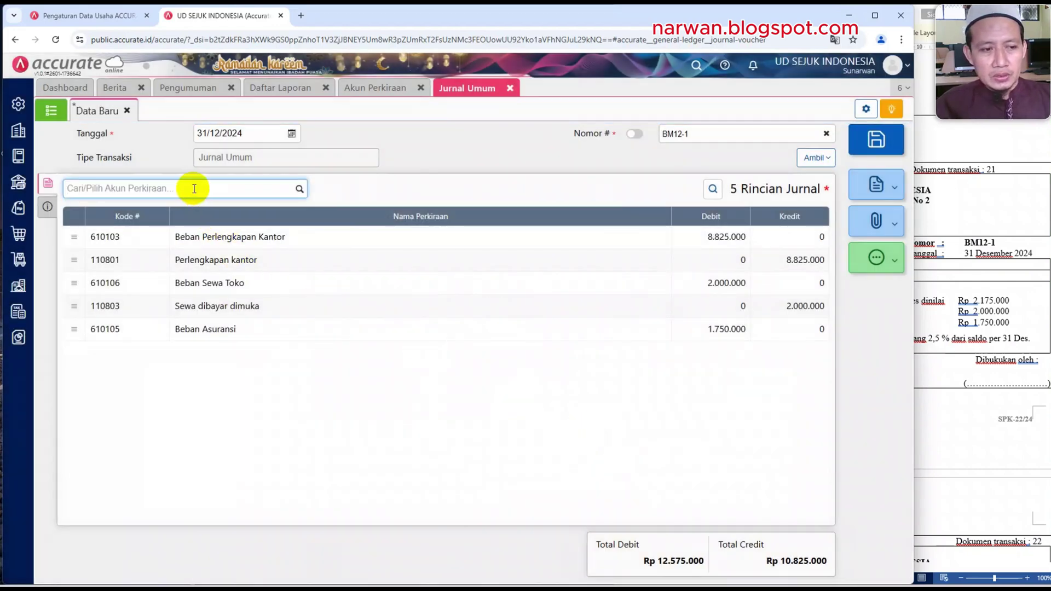
# Add account 110802 Asuransi Dibayar Dimuka to the journal with a credit of 1.750.000.
pyautogui.write('asuran')
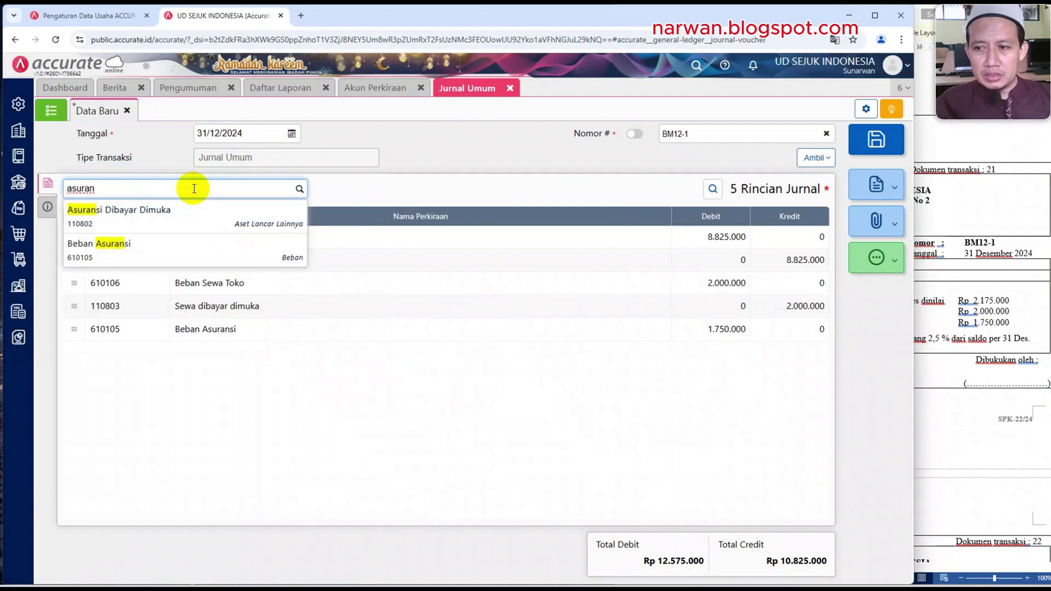
pyautogui.click(155, 215)
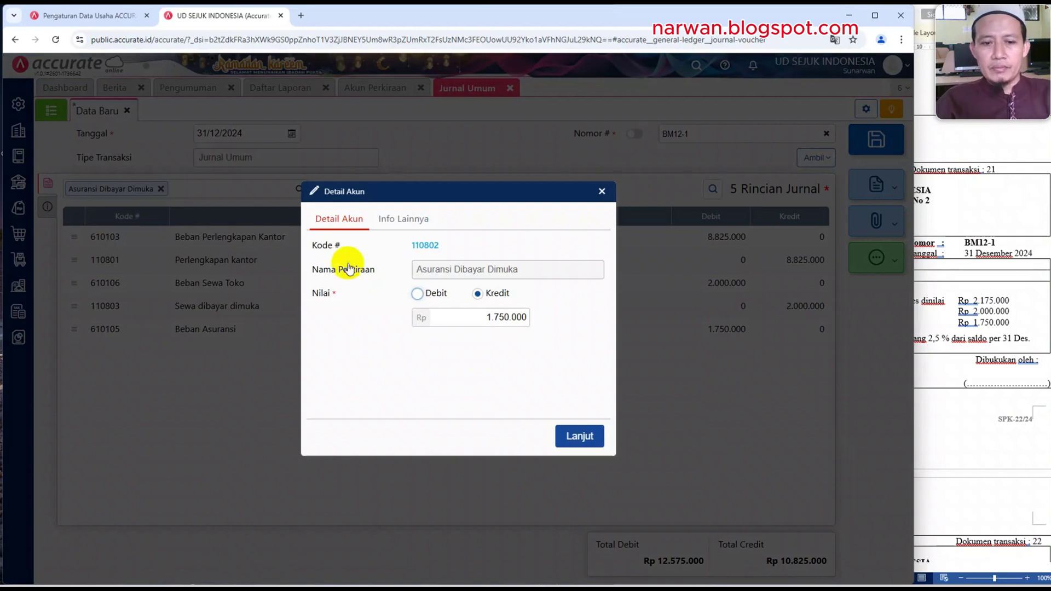
pyautogui.click(580, 436)
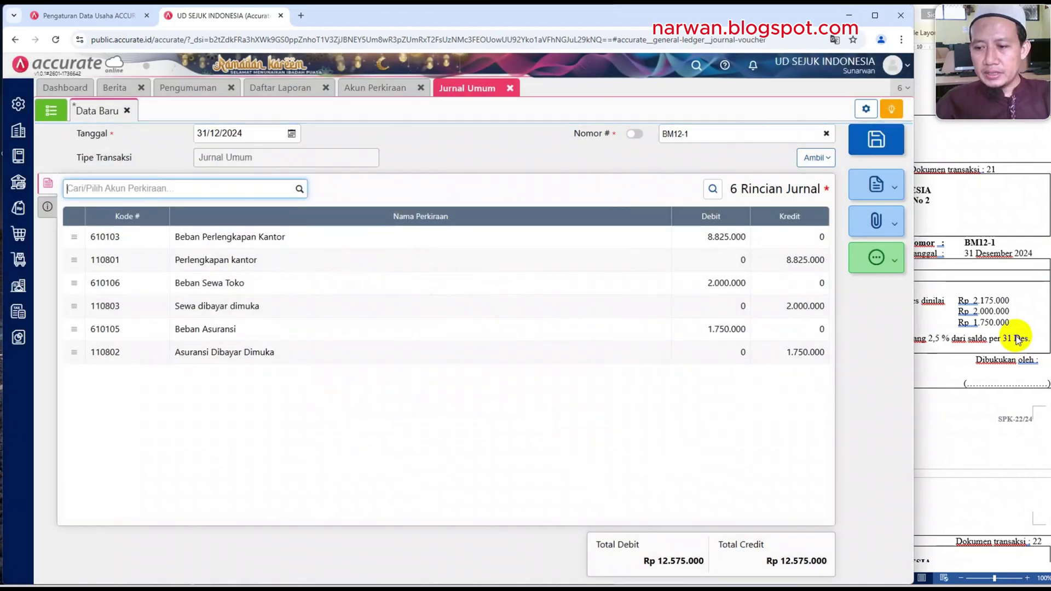
# Check the receivable loss item in the Word memo, then refresh the Akun Perkiraan balances in Accurate to find the trade receivables.
pyautogui.click(1016, 337)
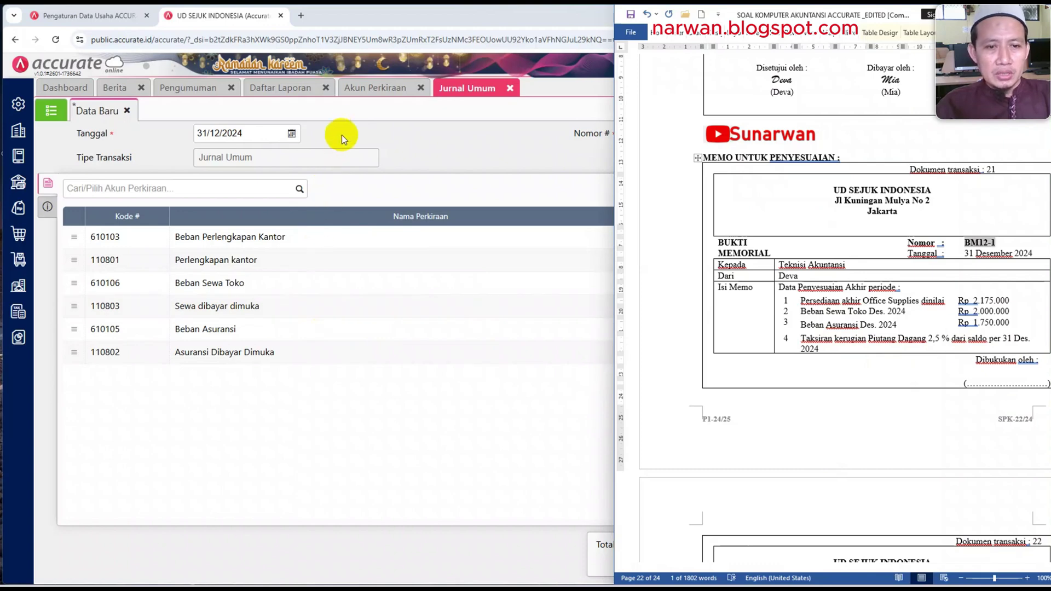
pyautogui.click(371, 92)
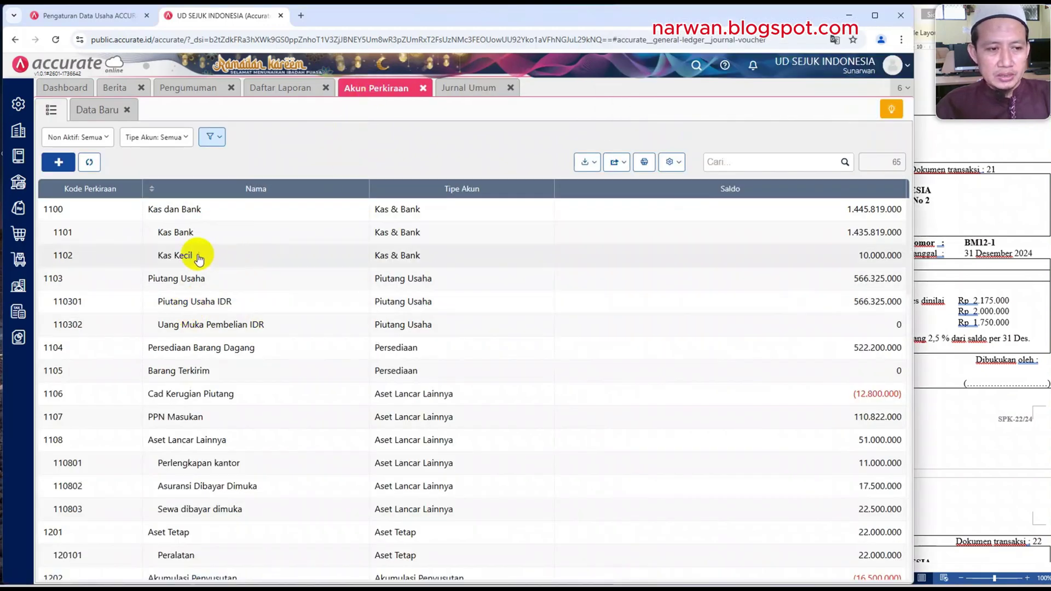
pyautogui.click(89, 164)
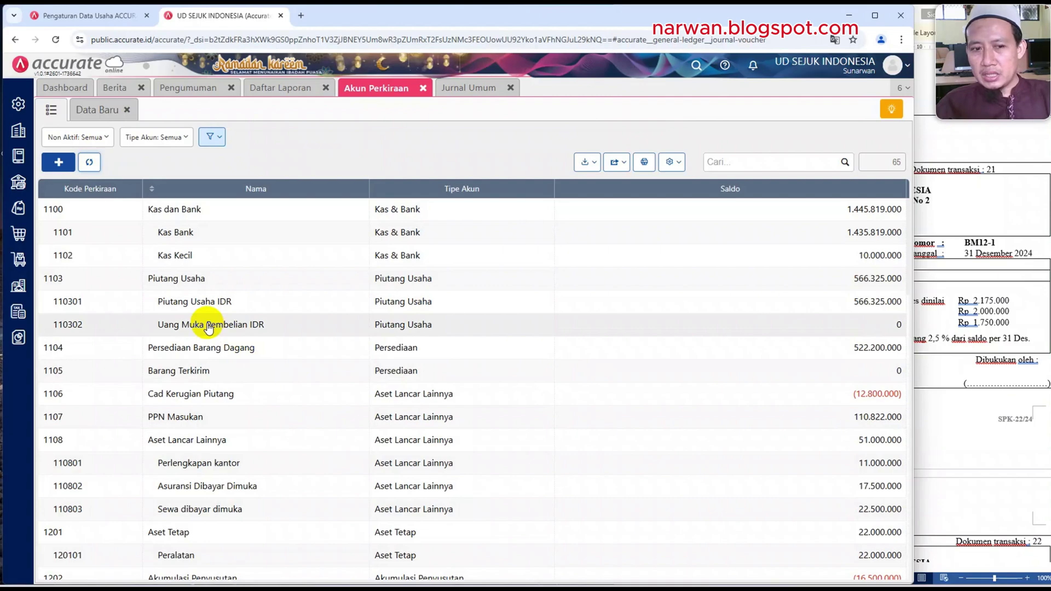
# Display the Neraca (Induk Skontro) financial report as of 31/12/2024.
pyautogui.click(281, 88)
pyautogui.click(49, 111)
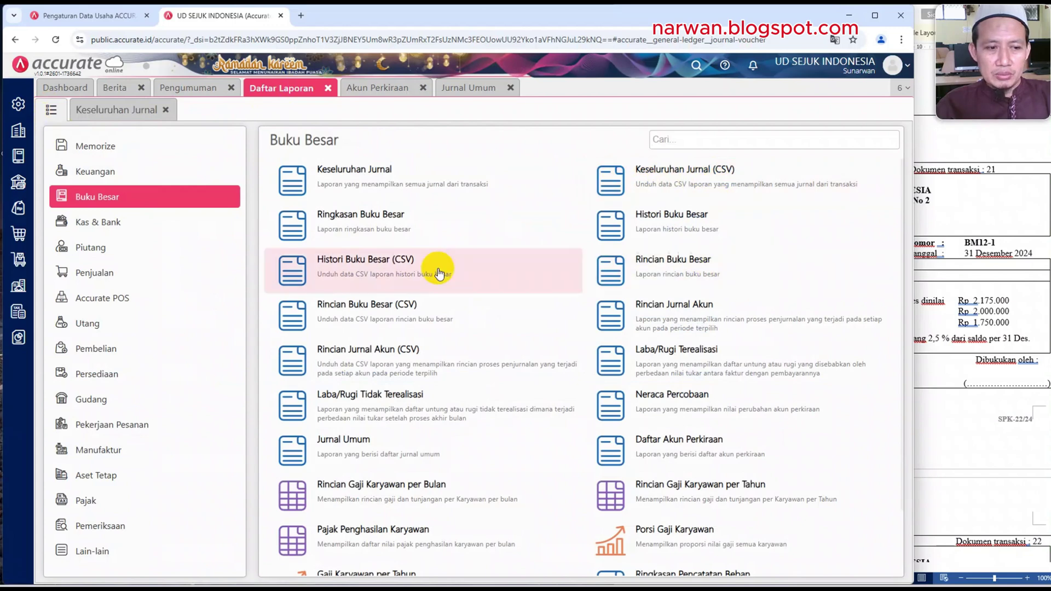
pyautogui.click(104, 171)
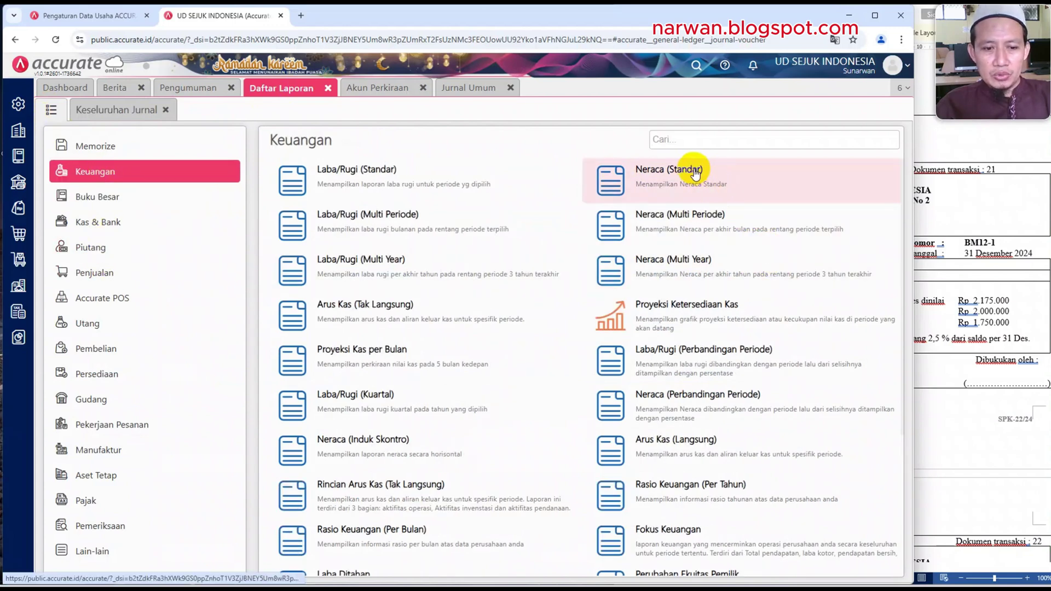
pyautogui.click(385, 444)
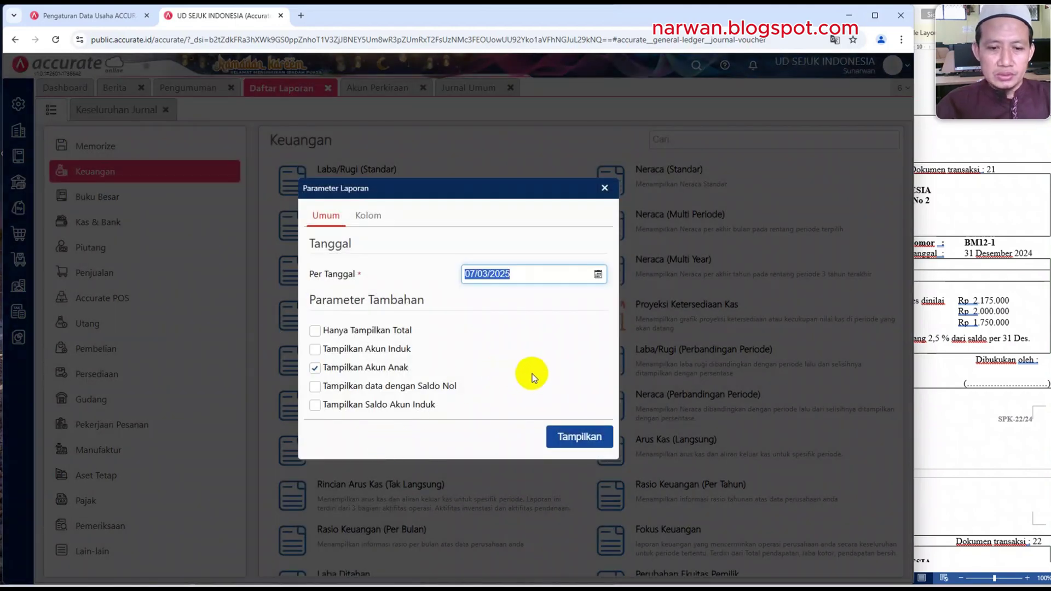
pyautogui.write('31/12/')
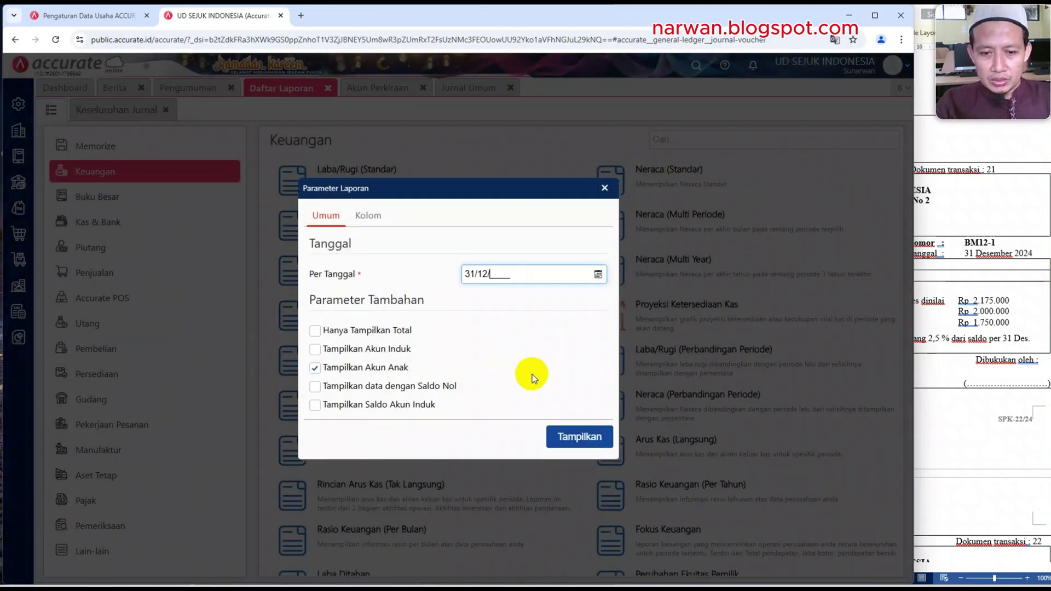
pyautogui.write('2024')
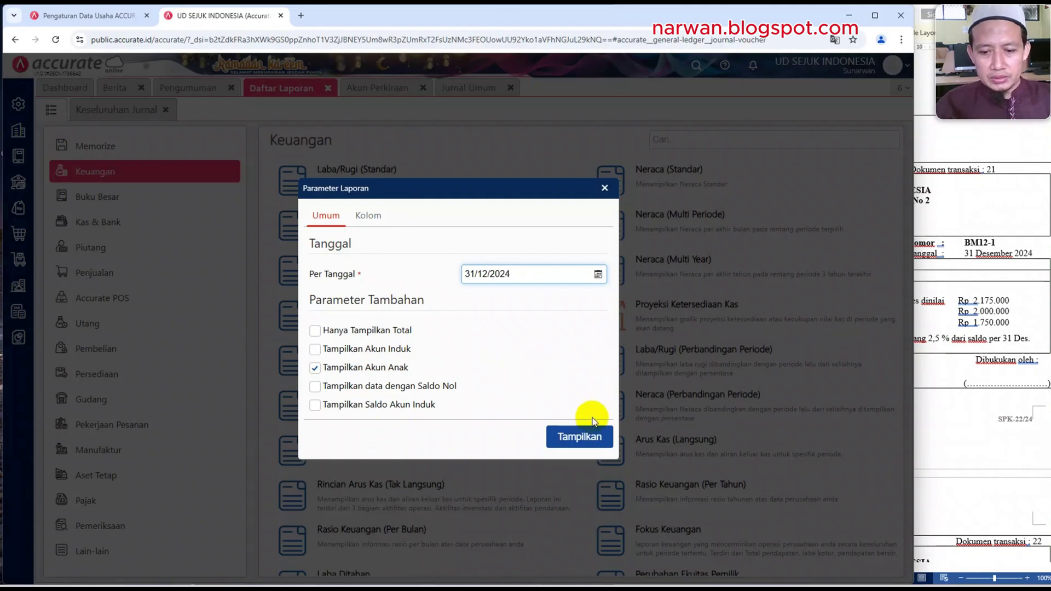
pyautogui.click(581, 441)
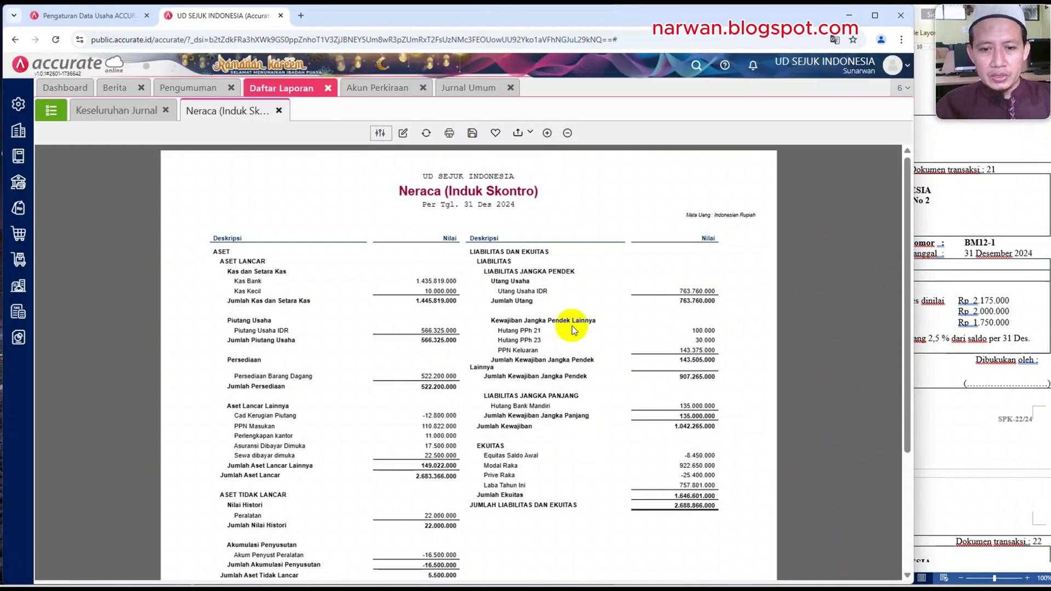
# Enlarge the balance sheet and compare its Piutang Usaha IDR balance with the one in the Akun Perkiraan list.
pyautogui.click(547, 133)
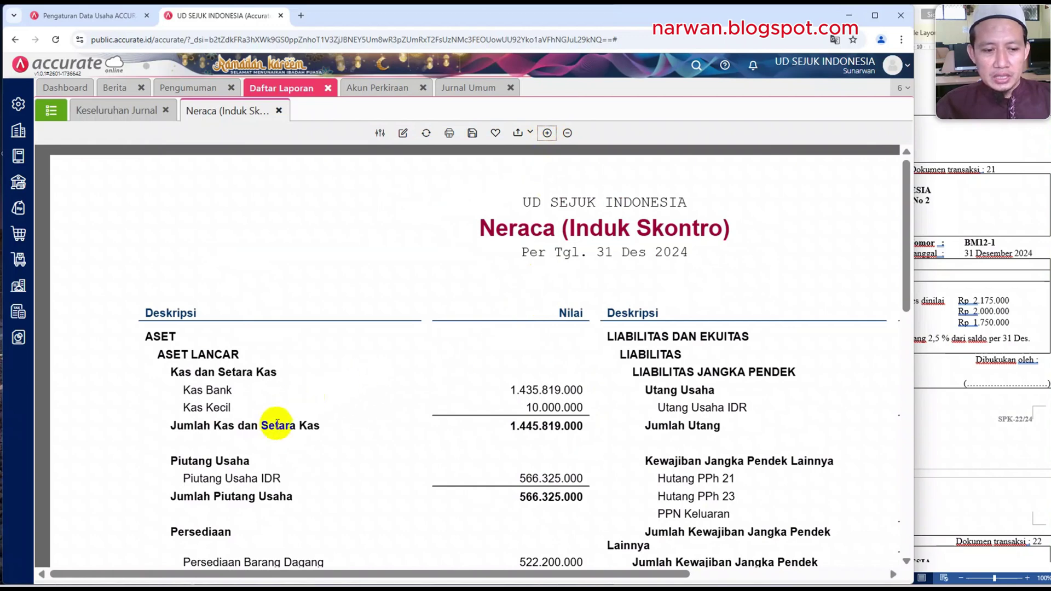
pyautogui.scroll(-2, 275, 438)
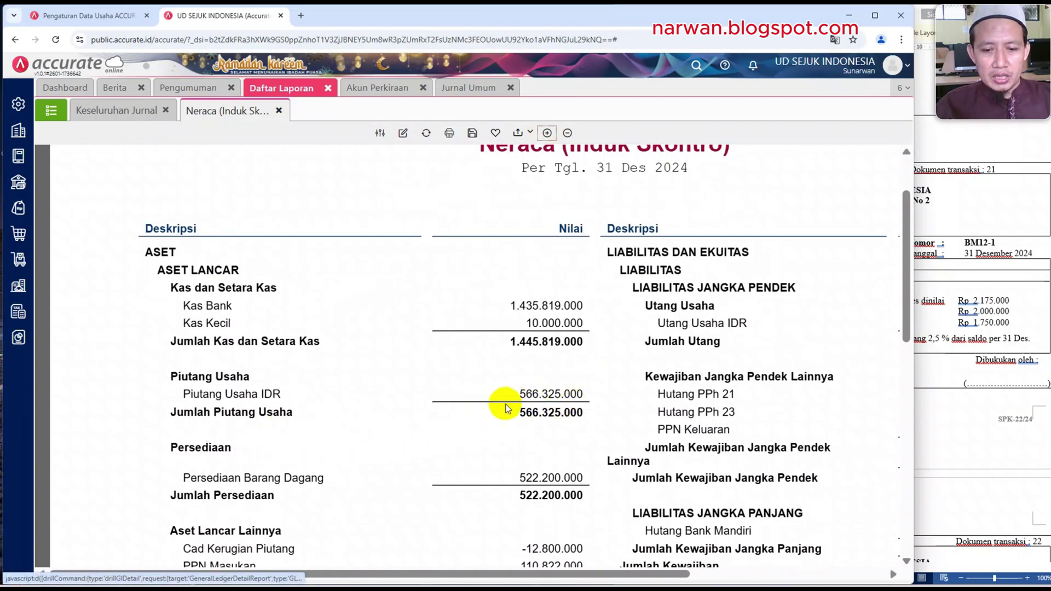
pyautogui.click(370, 89)
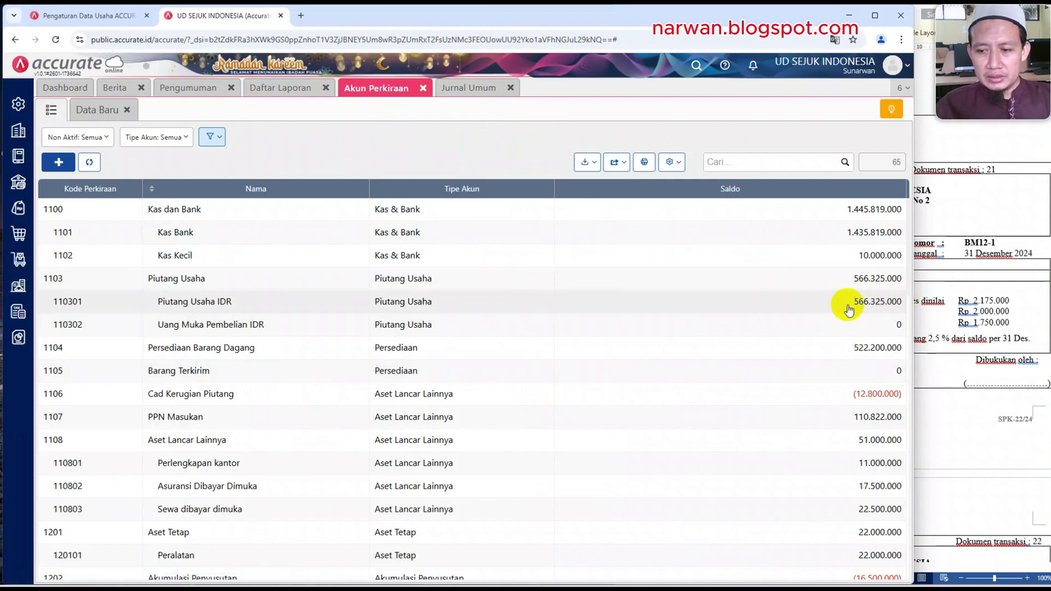
pyautogui.click(282, 87)
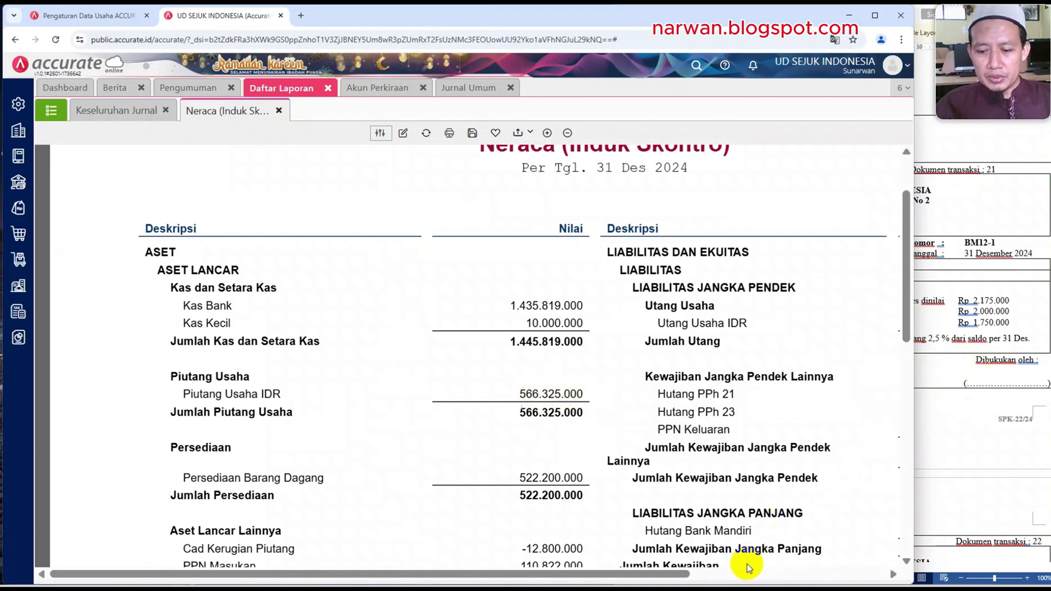
# Switch to Calculator and compute the receivable loss estimate as 2,5 ÷ 100 × 566.325.000.
pyautogui.moveTo(734, 575)
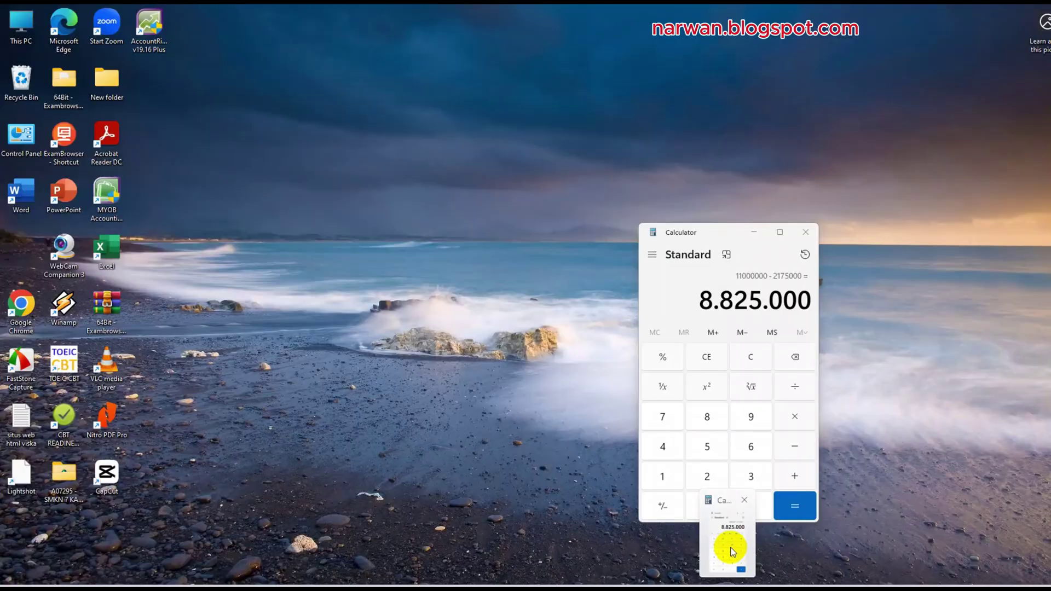
pyautogui.click(727, 544)
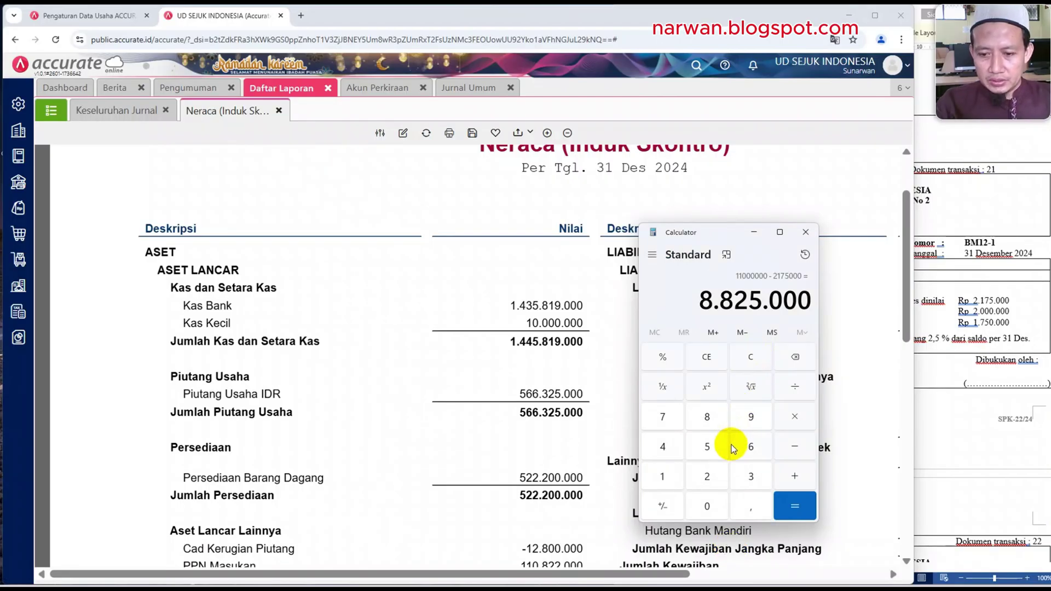
pyautogui.write('2')
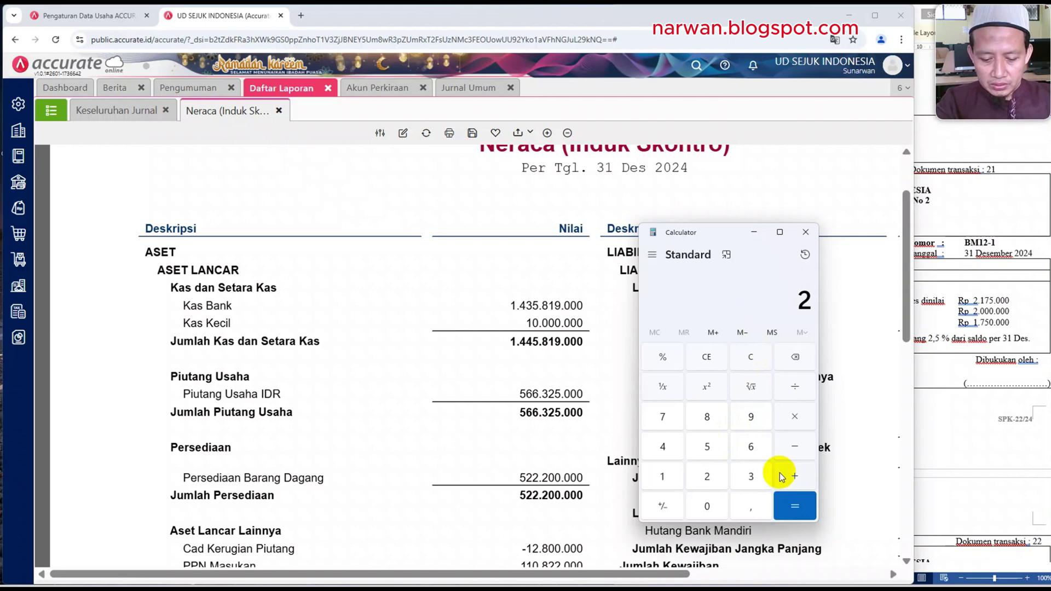
pyautogui.write(',5')
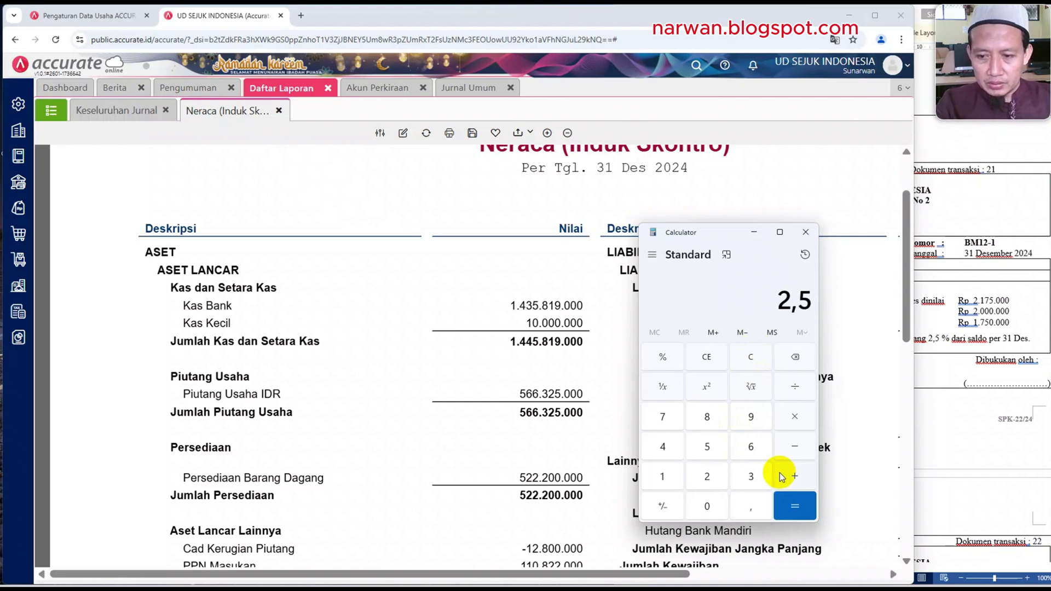
pyautogui.write(' ÷ 100')
pyautogui.press('Return')
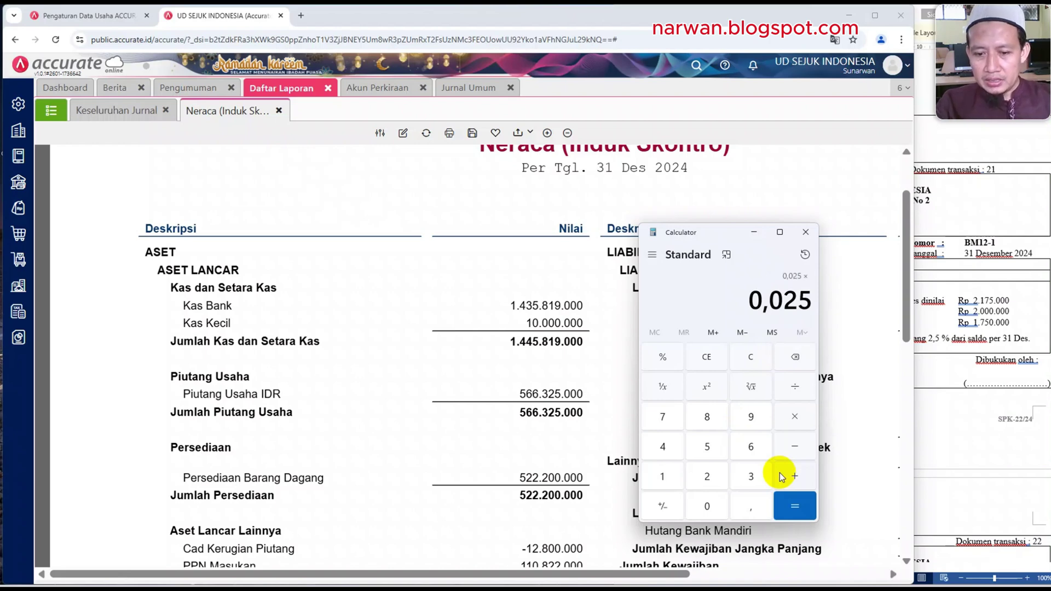
pyautogui.write('5')
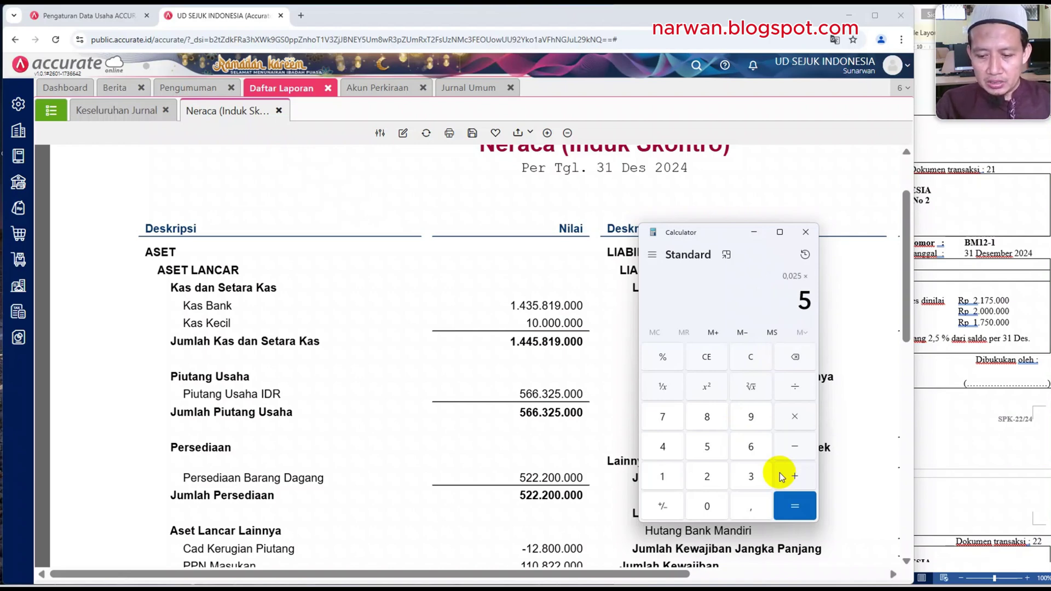
pyautogui.write('66.325.0')
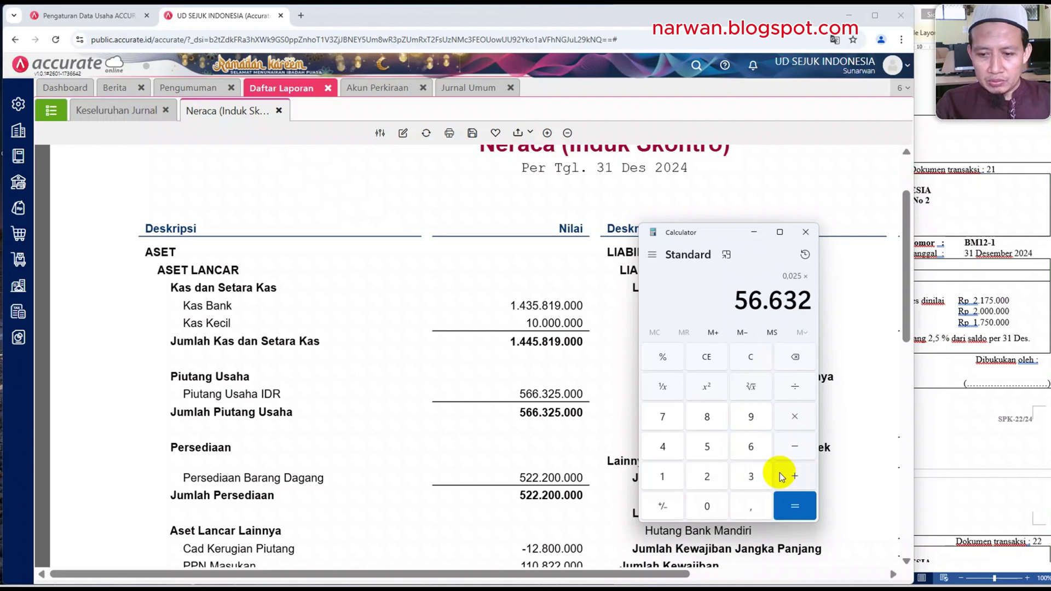
pyautogui.write('00')
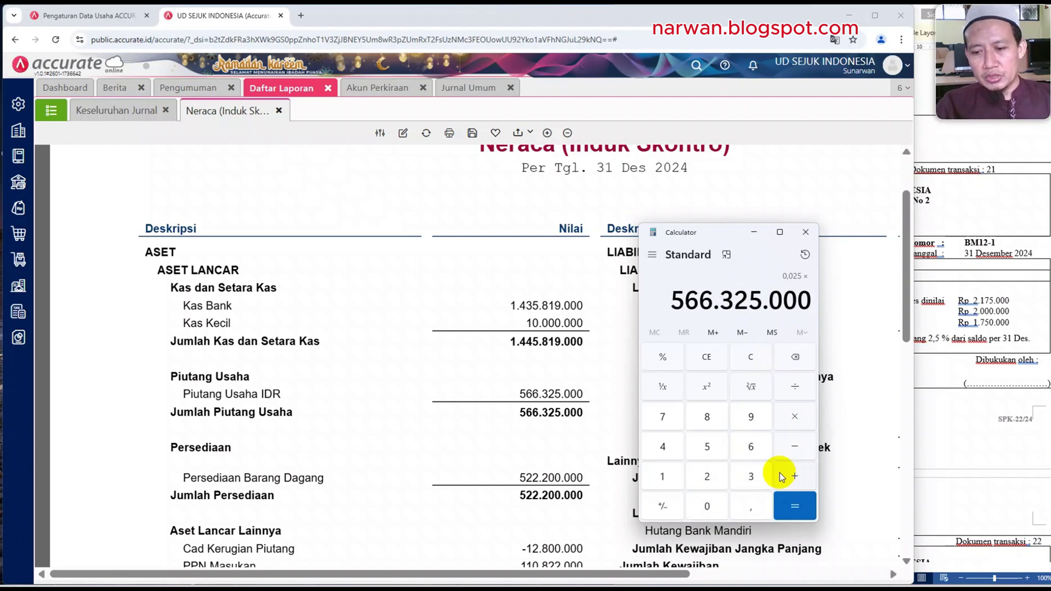
pyautogui.click(795, 517)
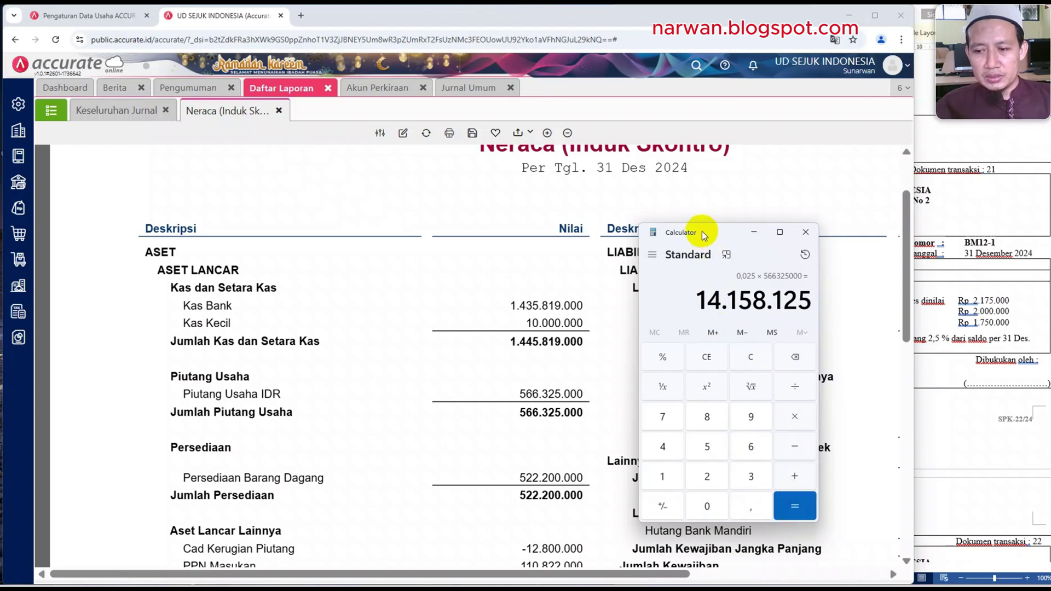
# Subtract the balance sheet's Cad Kerugian Piutang amount of 12.800.000 from the calculated loss estimate.
pyautogui.moveTo(701, 232); pyautogui.dragTo(808, 316)
pyautogui.scroll(-3, 399, 315)
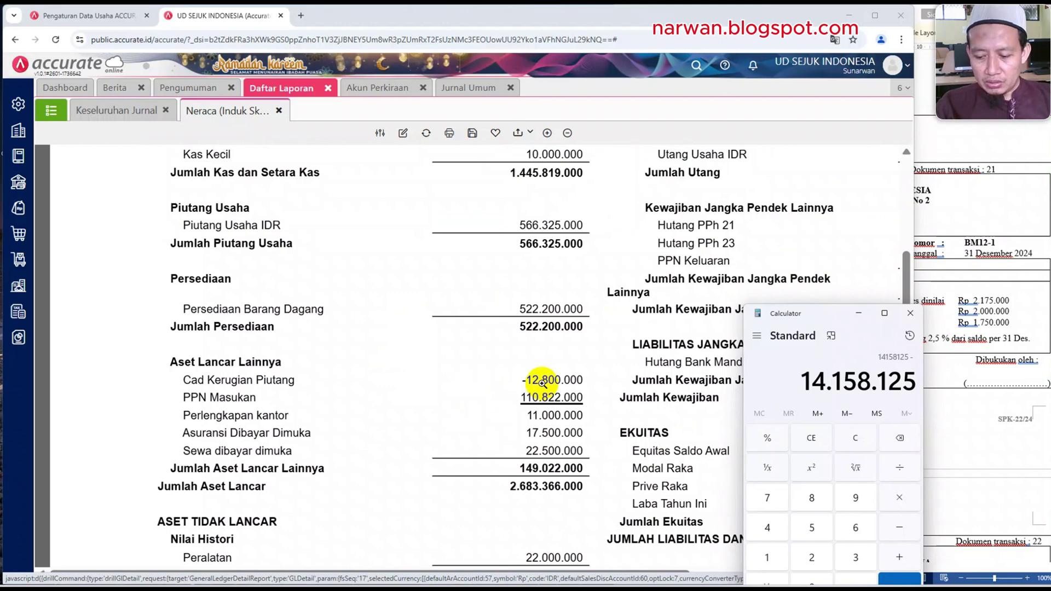
pyautogui.write('12800000')
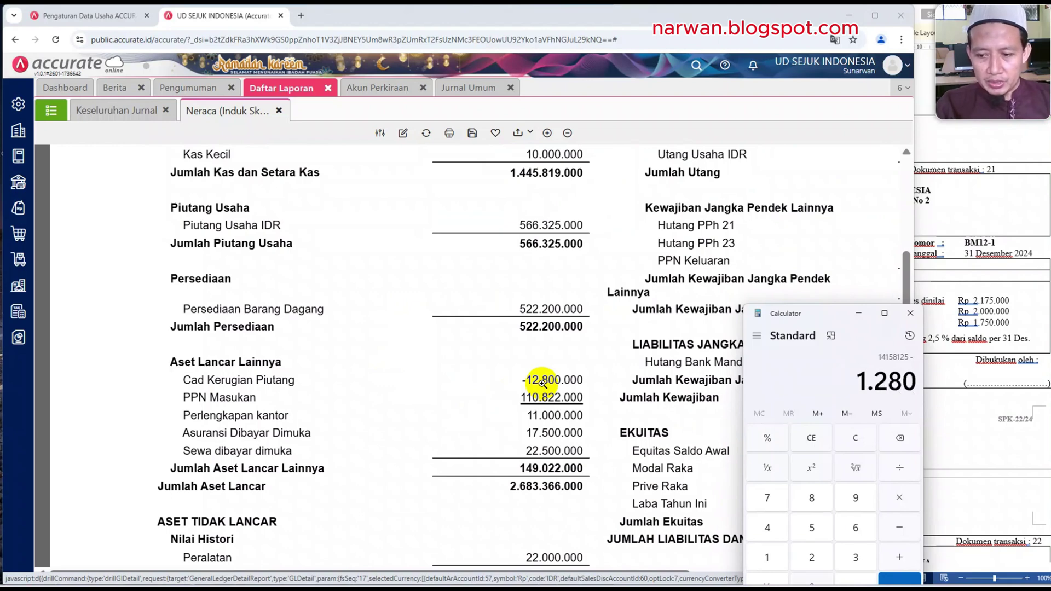
pyautogui.press('Return')
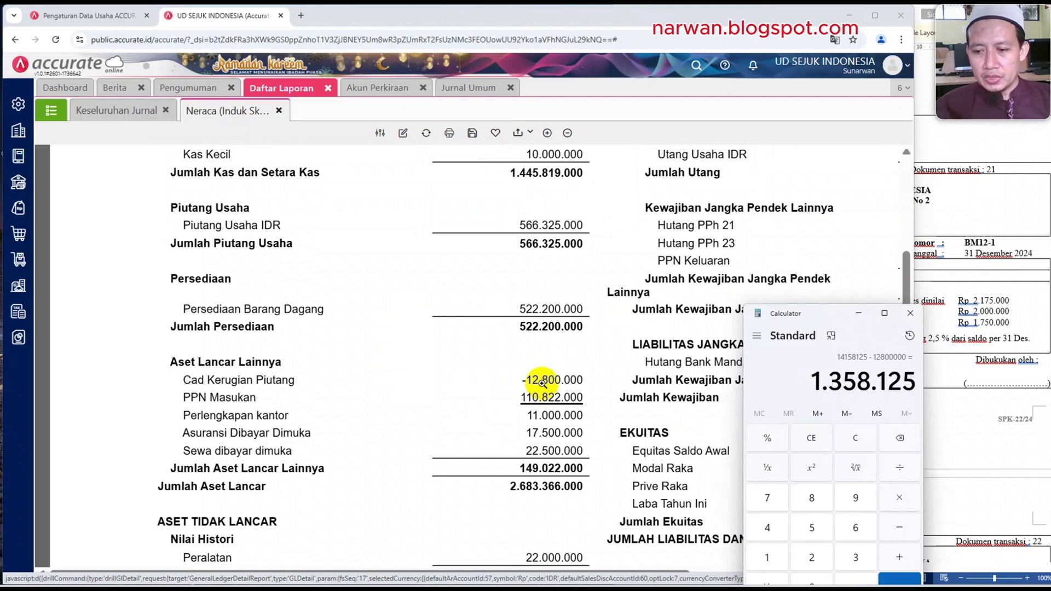
# Place Calculator beside the Accurate journal and add account 610104 Beban Kerugian Piutang with a debit of 1.358.125.
pyautogui.click(807, 317)
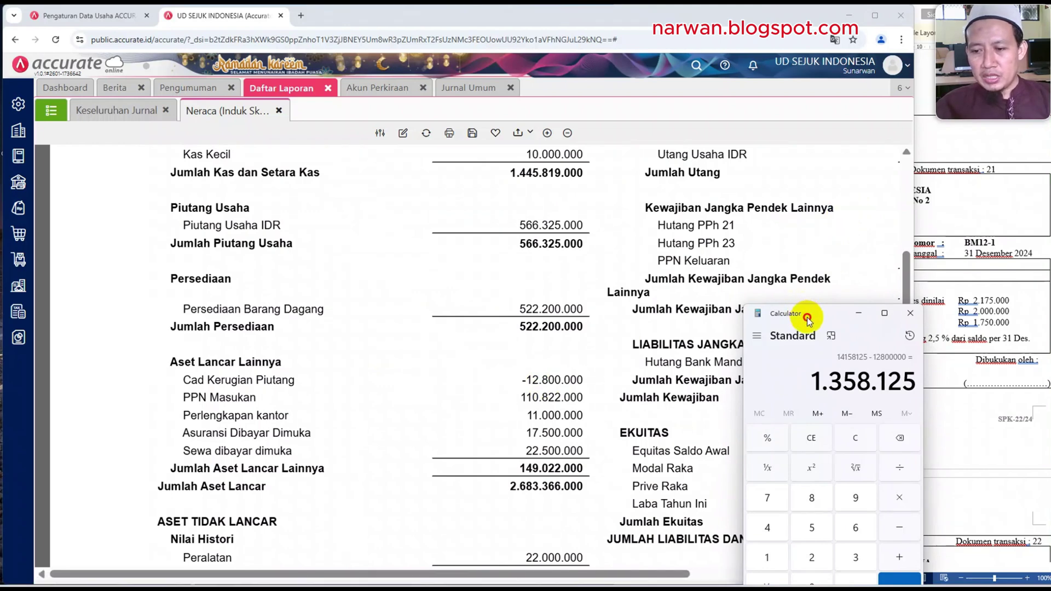
pyautogui.moveTo(808, 318); pyautogui.dragTo(890, 342)
pyautogui.click(460, 90)
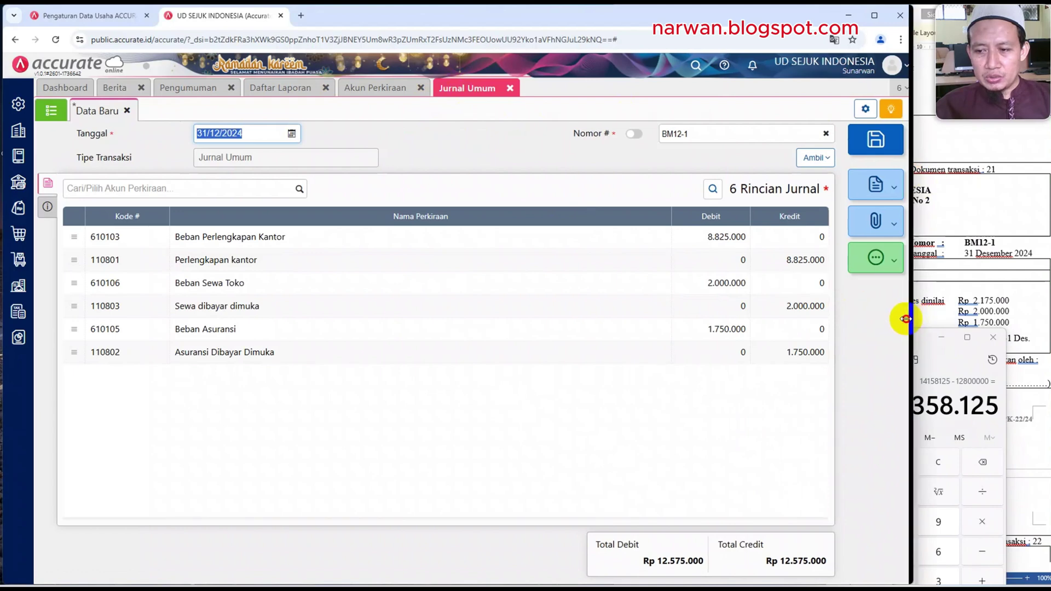
pyautogui.moveTo(906, 318)
pyautogui.mouseDown()
pyautogui.moveTo(875, 323)
pyautogui.moveTo(893, 322)
pyautogui.mouseUp()
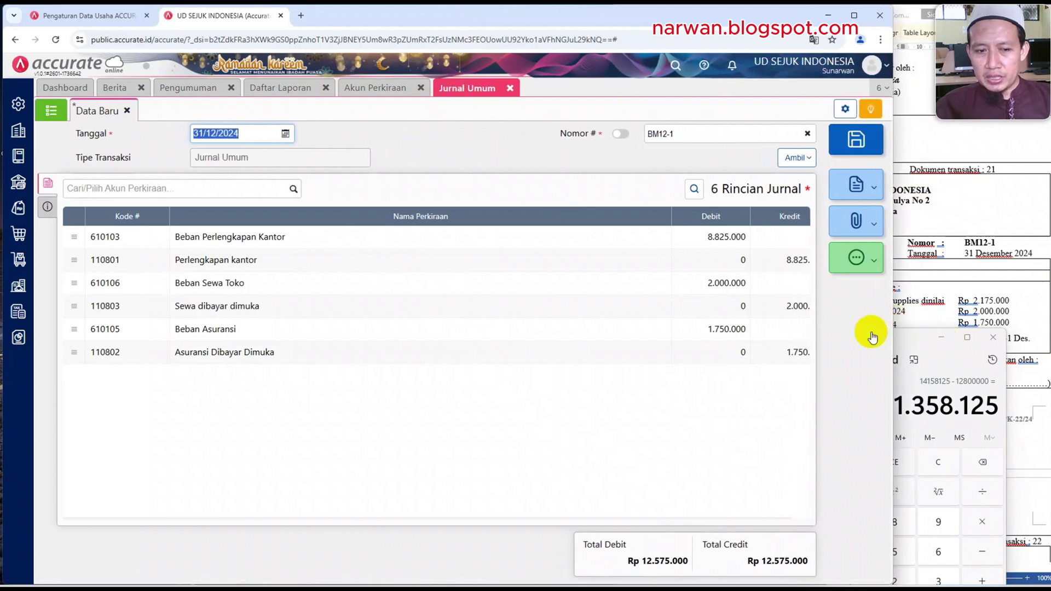
pyautogui.click(199, 189)
pyautogui.write('beban ke')
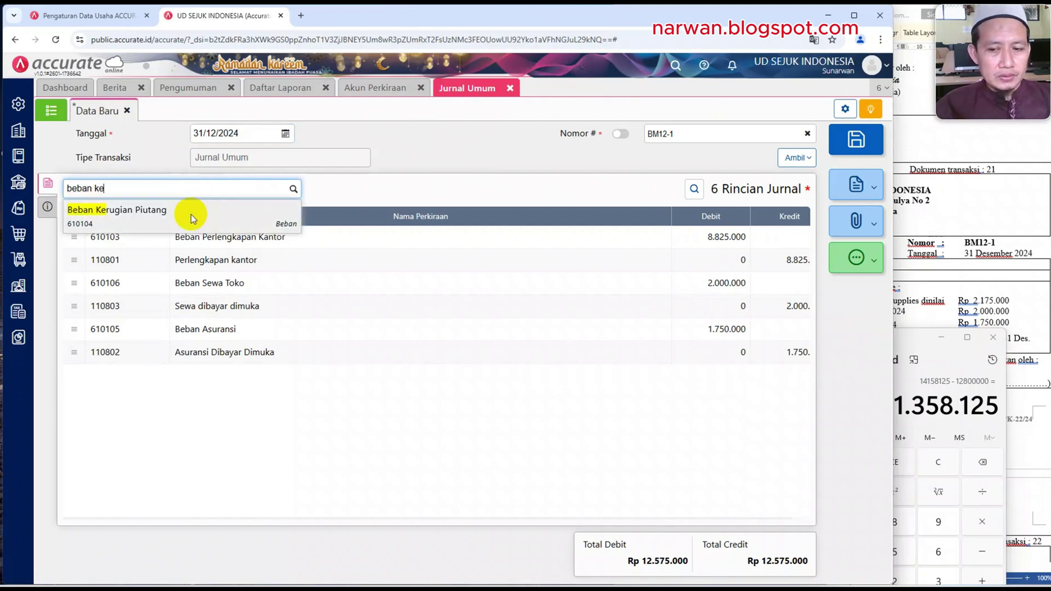
pyautogui.click(192, 215)
pyautogui.click(450, 318)
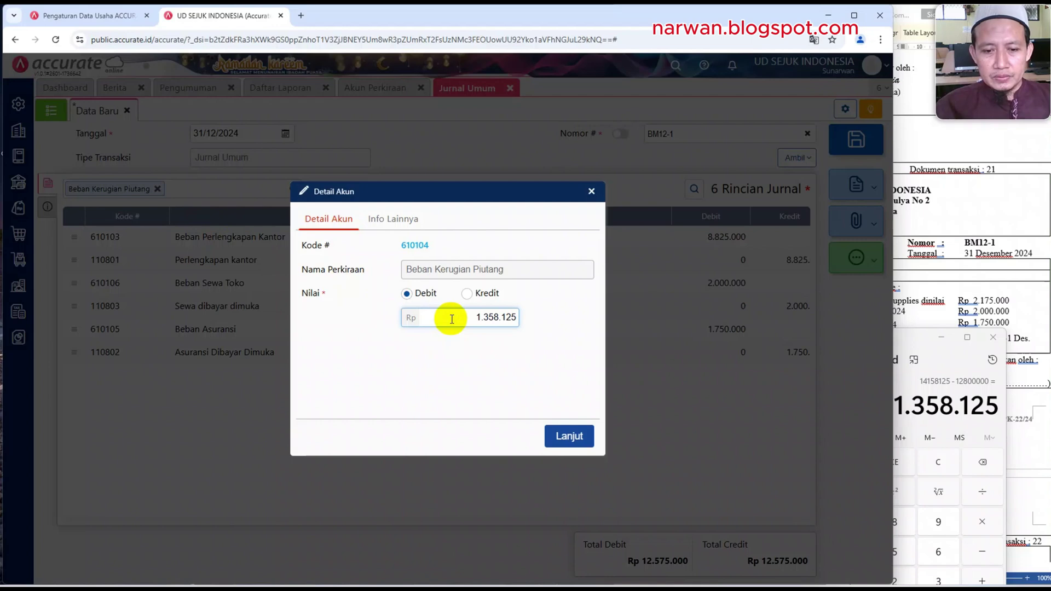
pyautogui.click(568, 437)
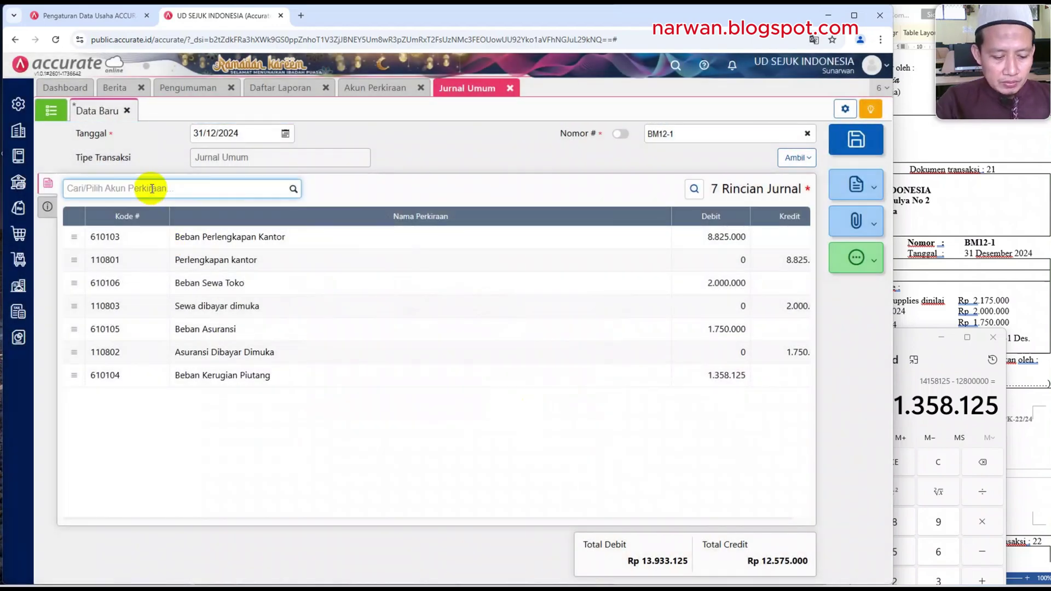
# Add account 1106 Cad Kerugian Piutang to the journal with a credit of 1.358.125.
pyautogui.write('cadangan')
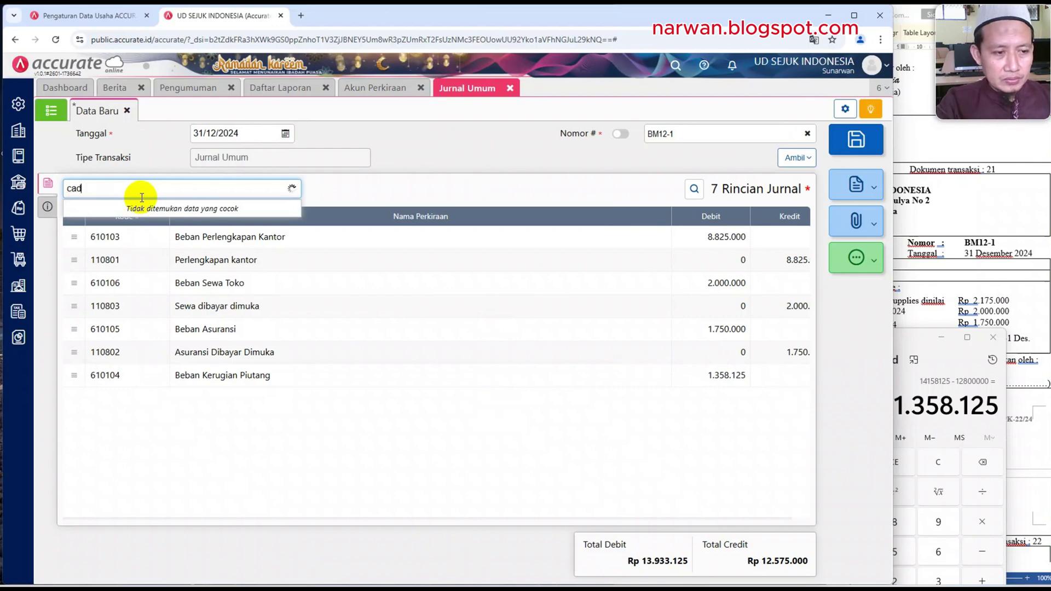
pyautogui.press('BackSpace')
pyautogui.press('BackSpace')
pyautogui.press('BackSpace')
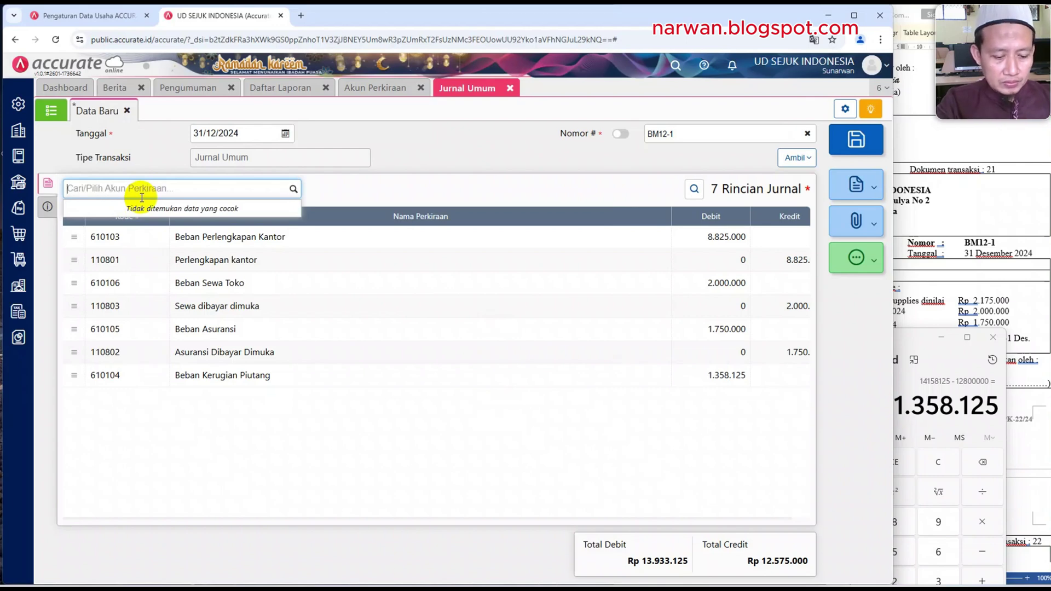
pyautogui.write('ker')
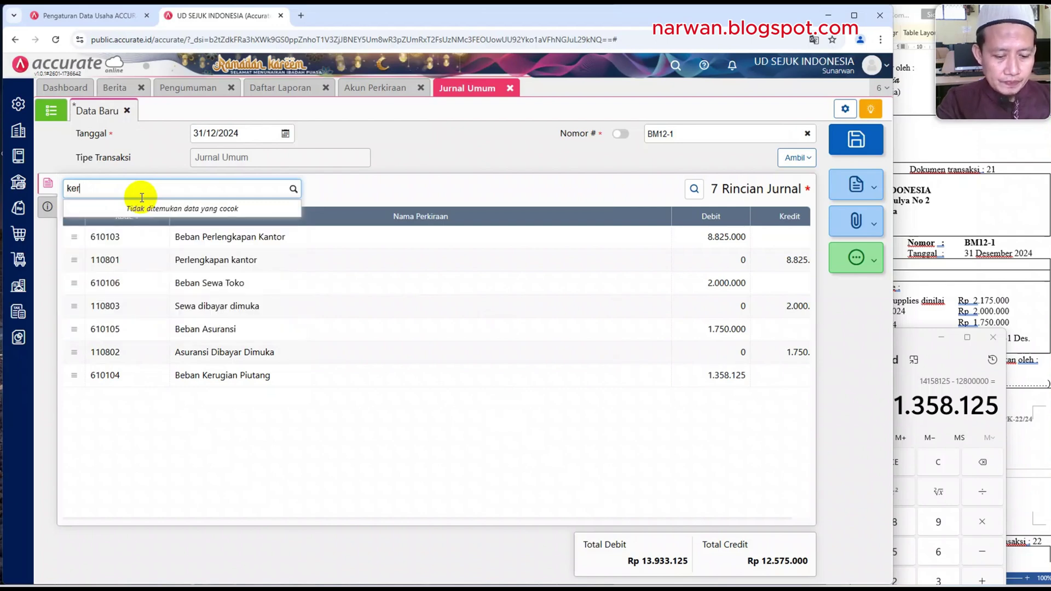
pyautogui.write('ug')
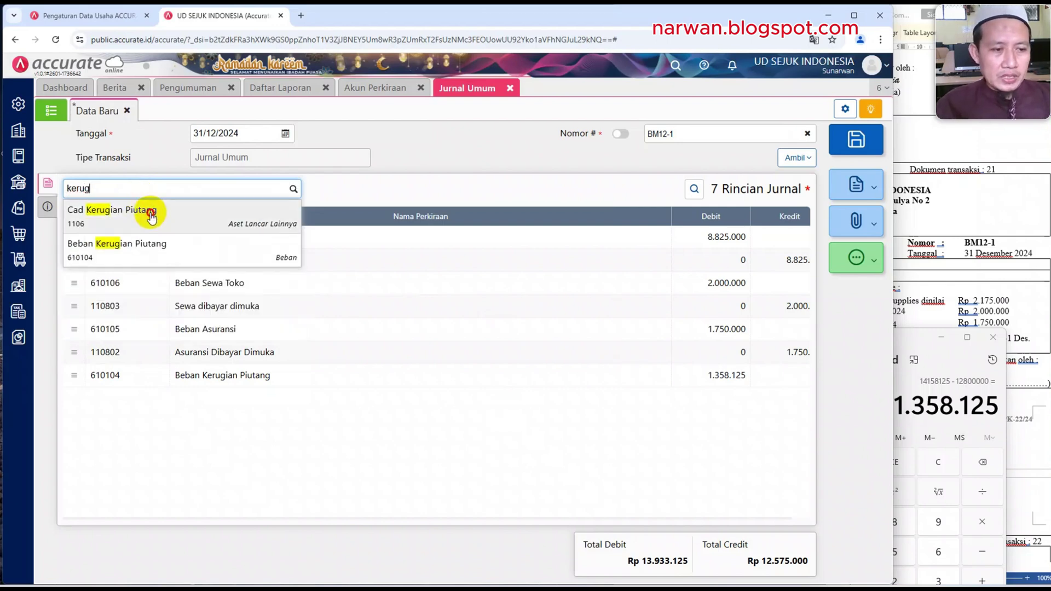
pyautogui.click(150, 208)
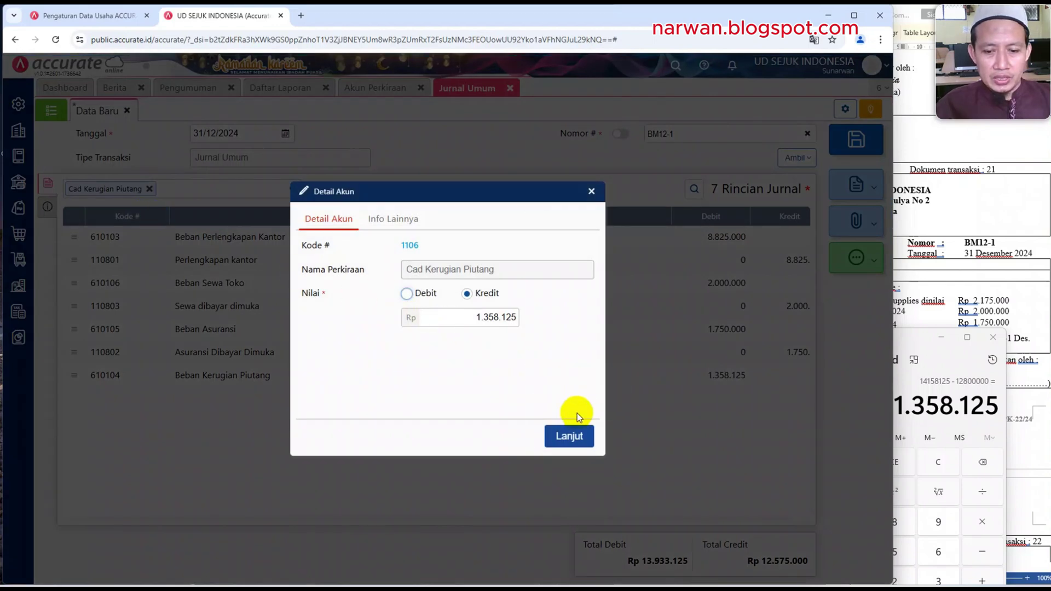
pyautogui.click(569, 436)
# Enter PENYESUAIAN BM12-1 as the journal's Keterangan and save the journal.
pyautogui.click(964, 310)
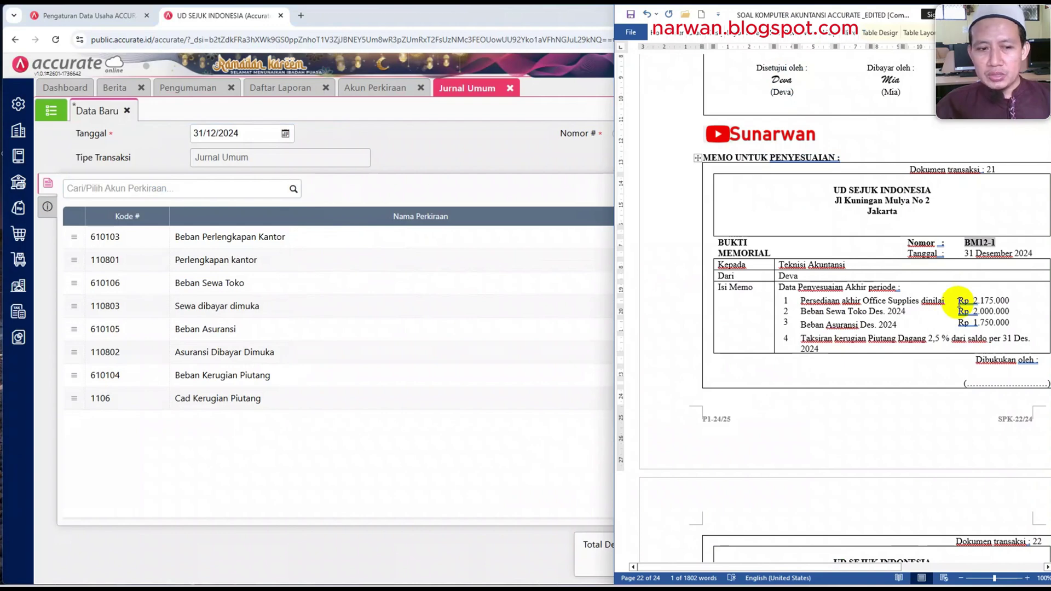
pyautogui.click(447, 185)
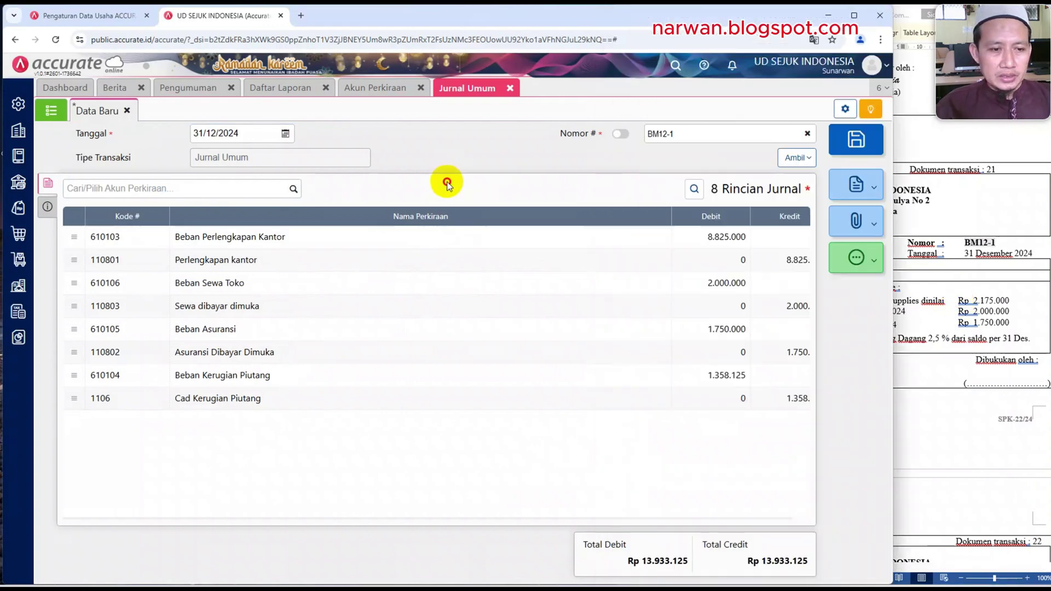
pyautogui.click(47, 207)
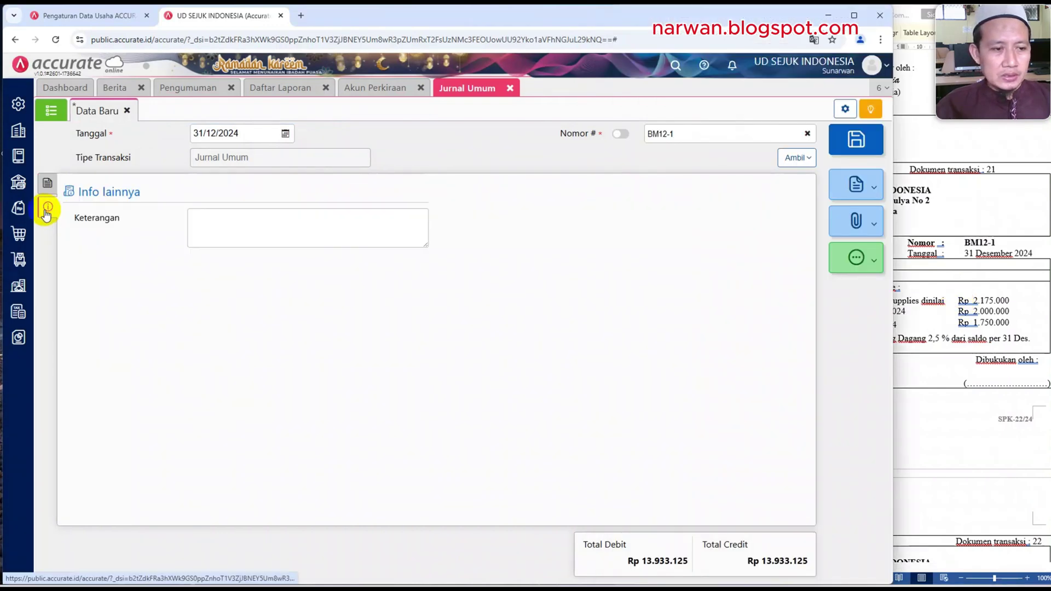
pyautogui.click(189, 225)
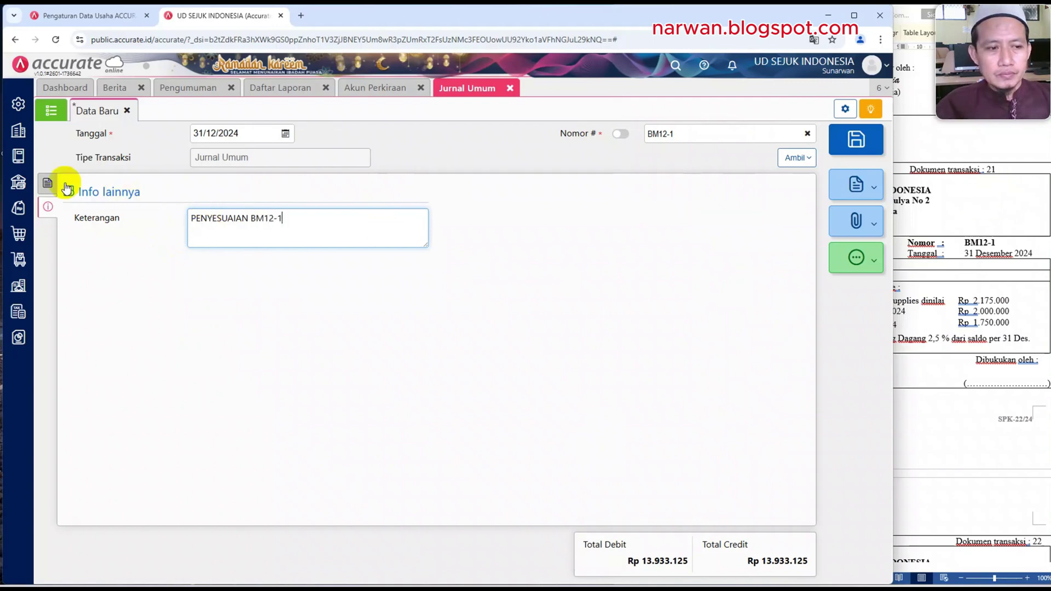
pyautogui.click(46, 183)
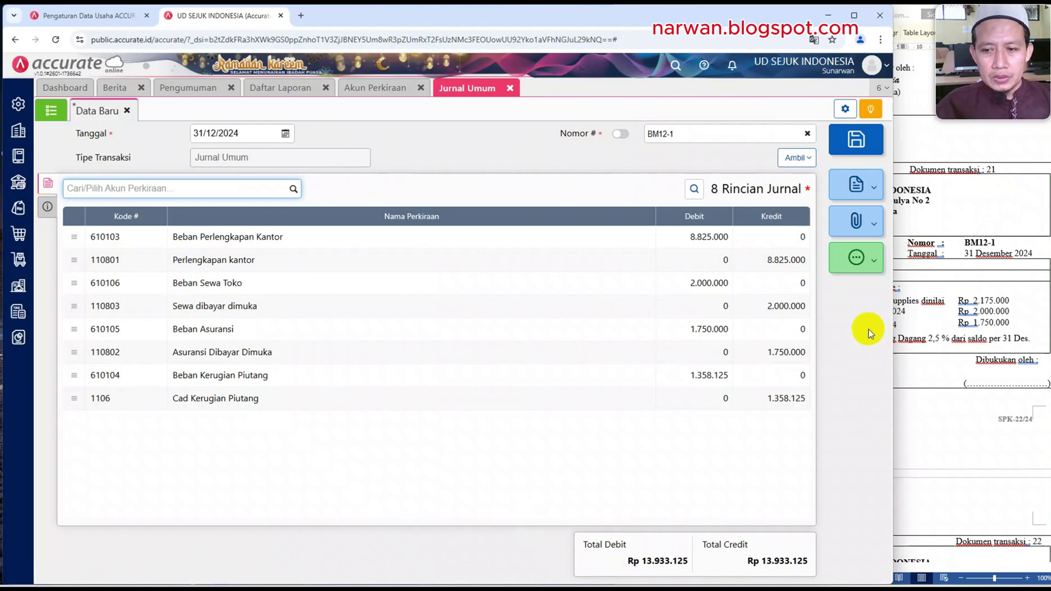
pyautogui.click(857, 142)
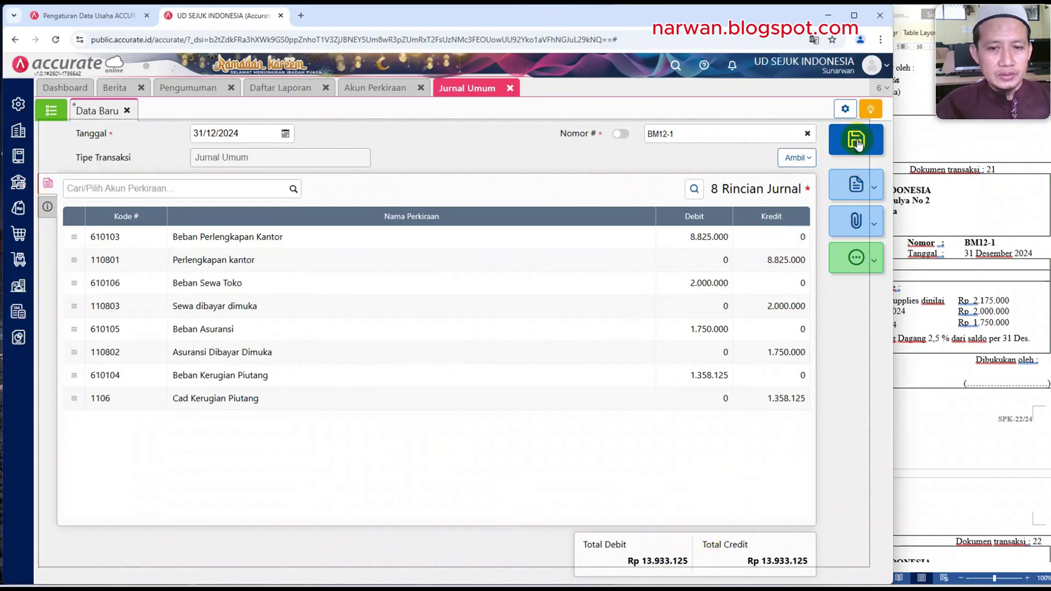
# Switch to the Word document and read memo BM12-2 for document transaction 22.
pyautogui.click(911, 174)
pyautogui.scroll(-4, 911, 174)
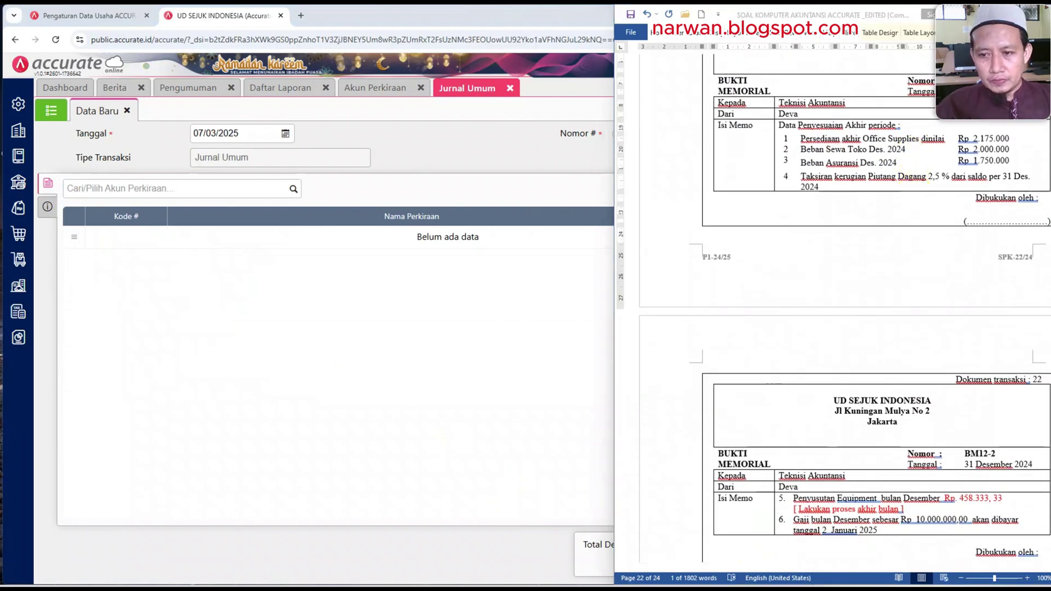
pyautogui.scroll(-3, 876, 195)
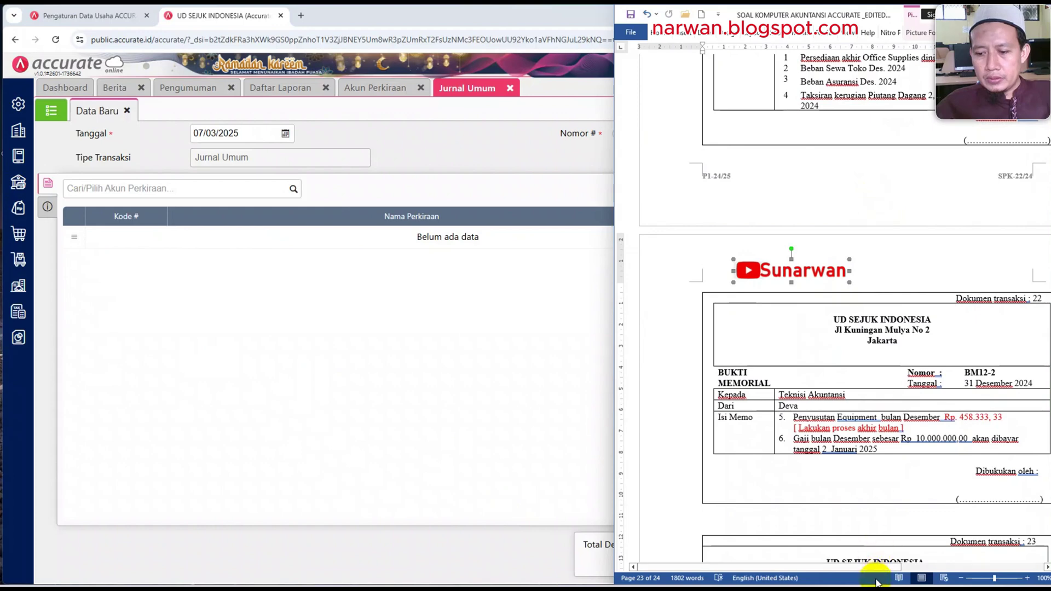
pyautogui.moveTo(871, 570); pyautogui.dragTo(901, 569)
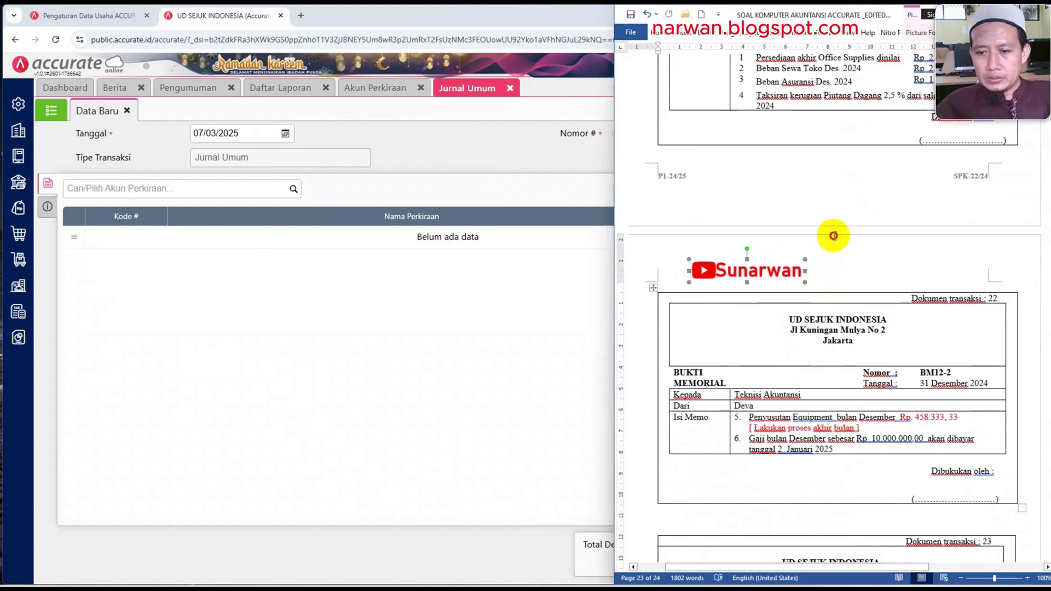
pyautogui.click(833, 235)
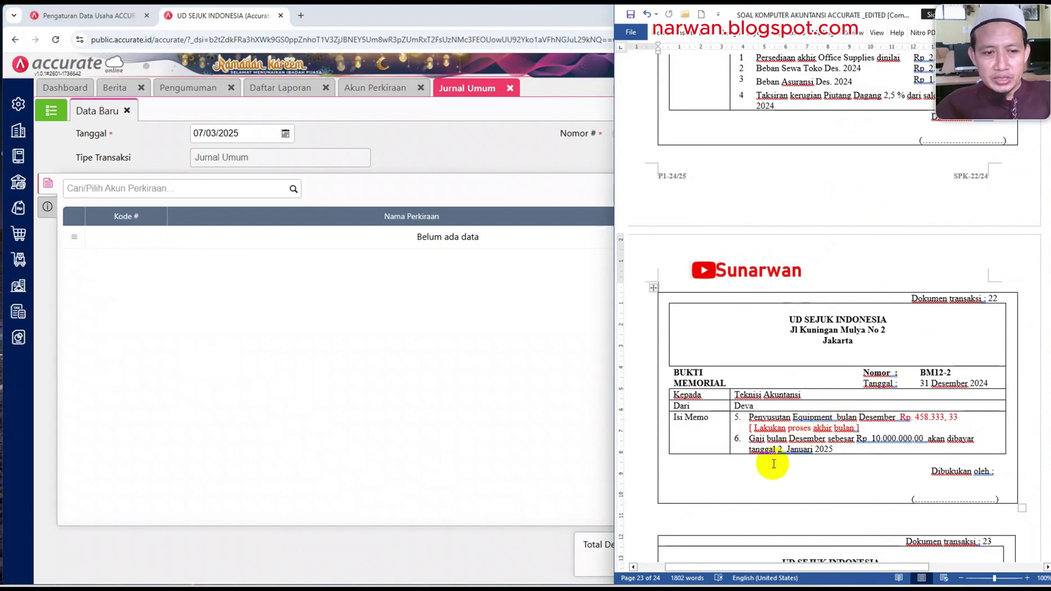
pyautogui.click(755, 406)
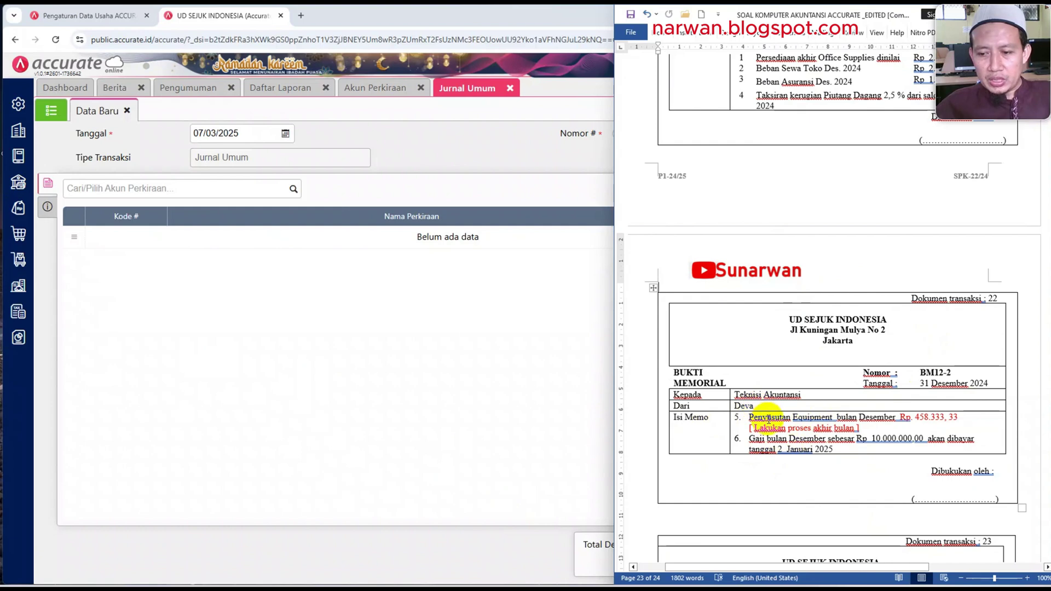
# Switch to Accurate and start a Proses Akhir Bulan for Desember 2024.
pyautogui.click(18, 158)
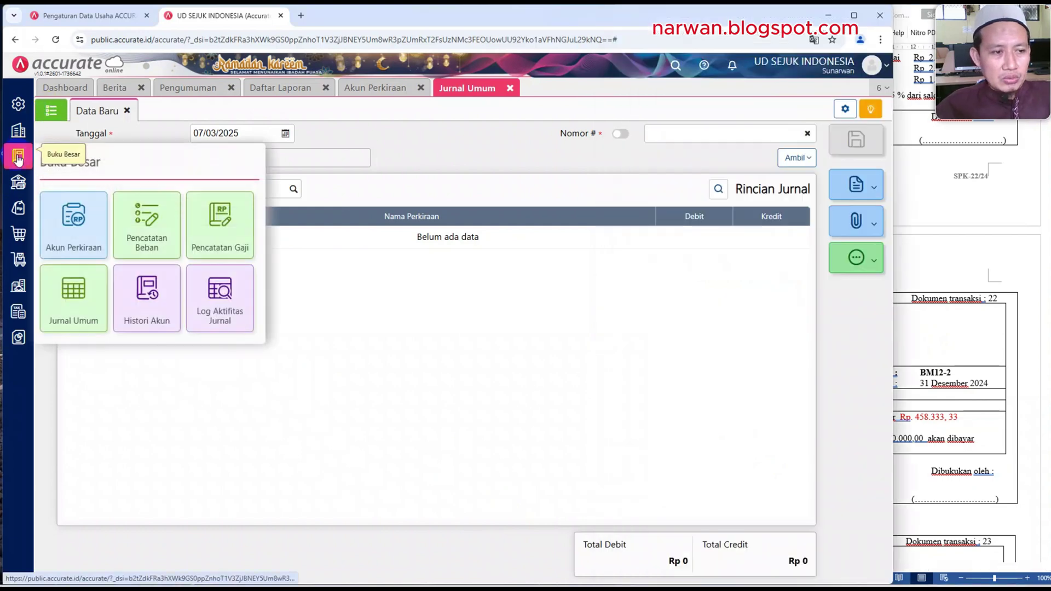
pyautogui.click(12, 138)
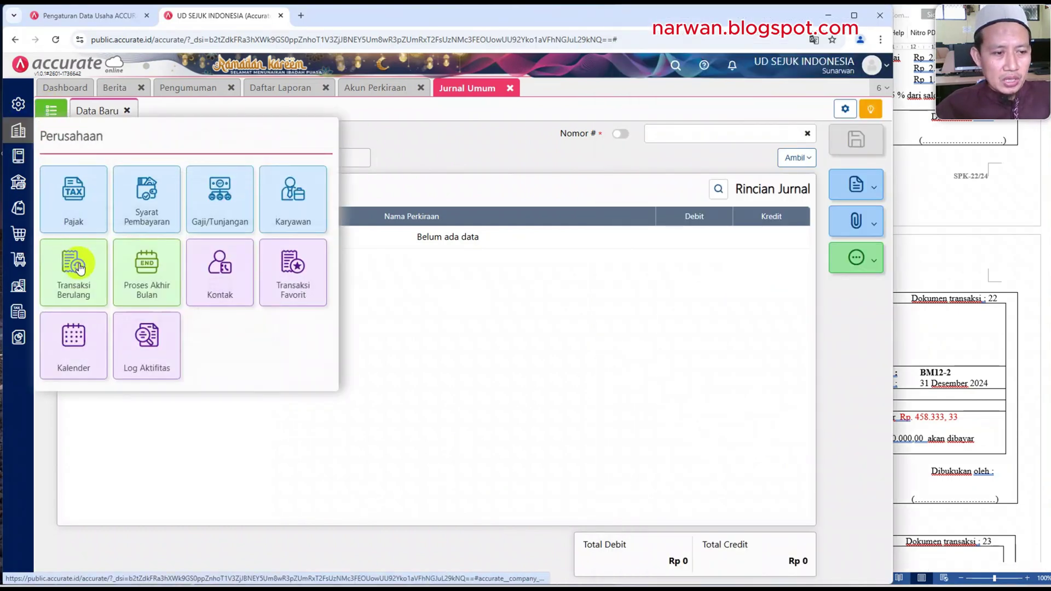
pyautogui.click(147, 279)
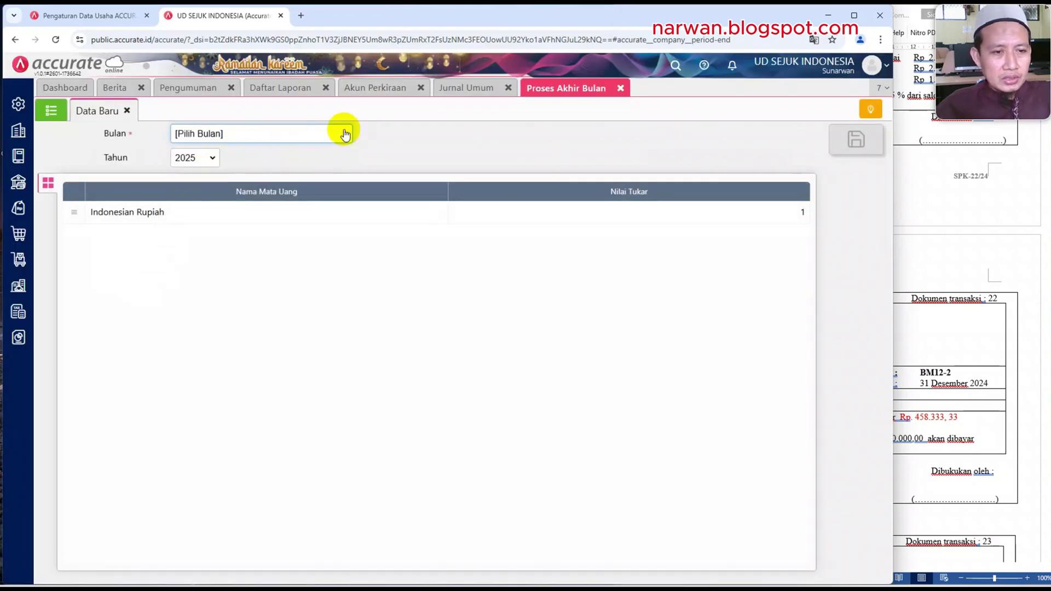
pyautogui.click(343, 133)
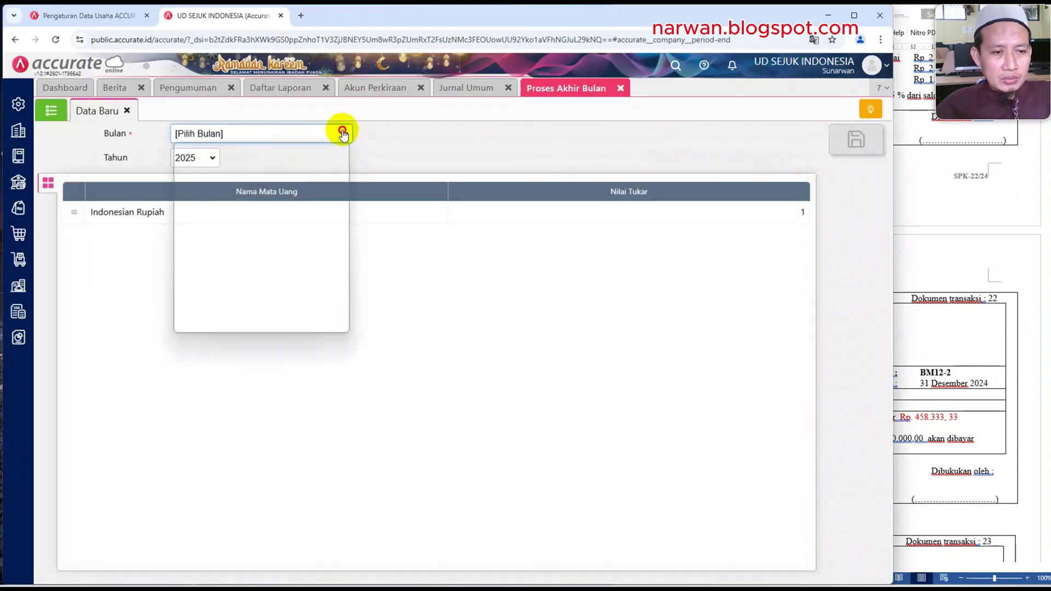
pyautogui.click(212, 327)
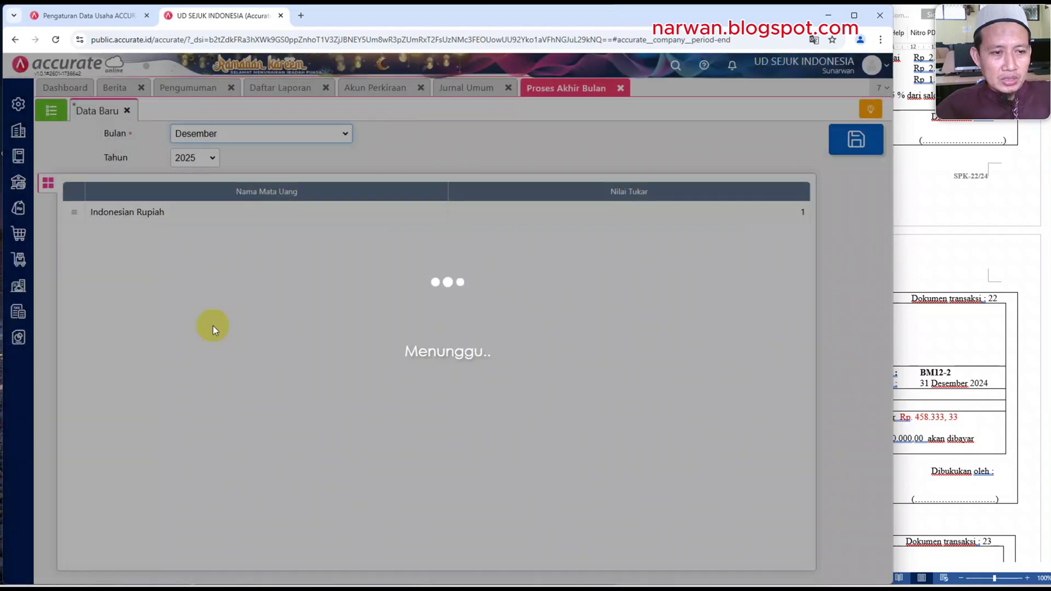
pyautogui.click(209, 159)
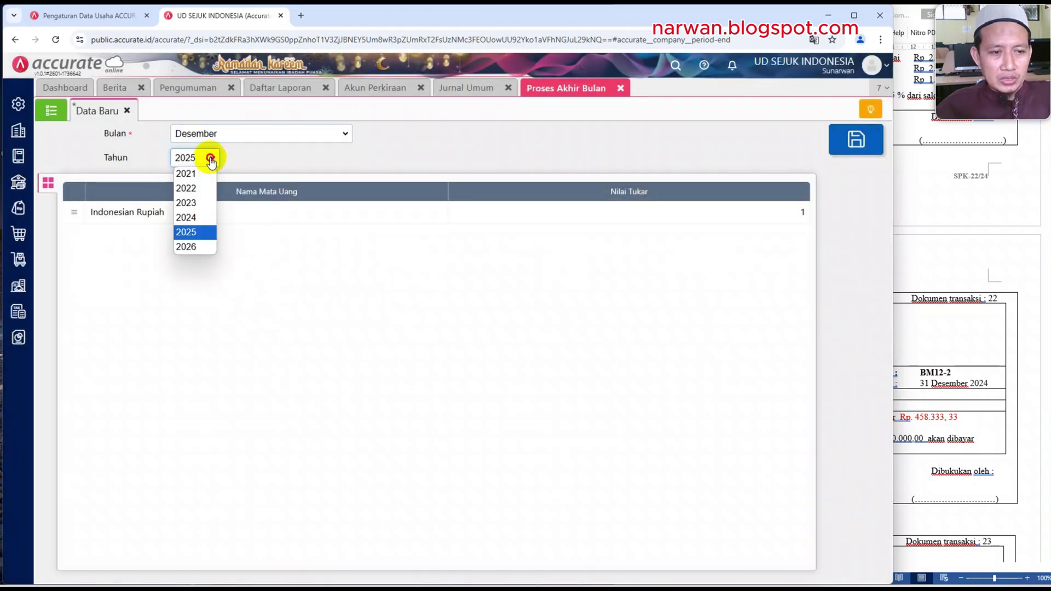
pyautogui.click(189, 218)
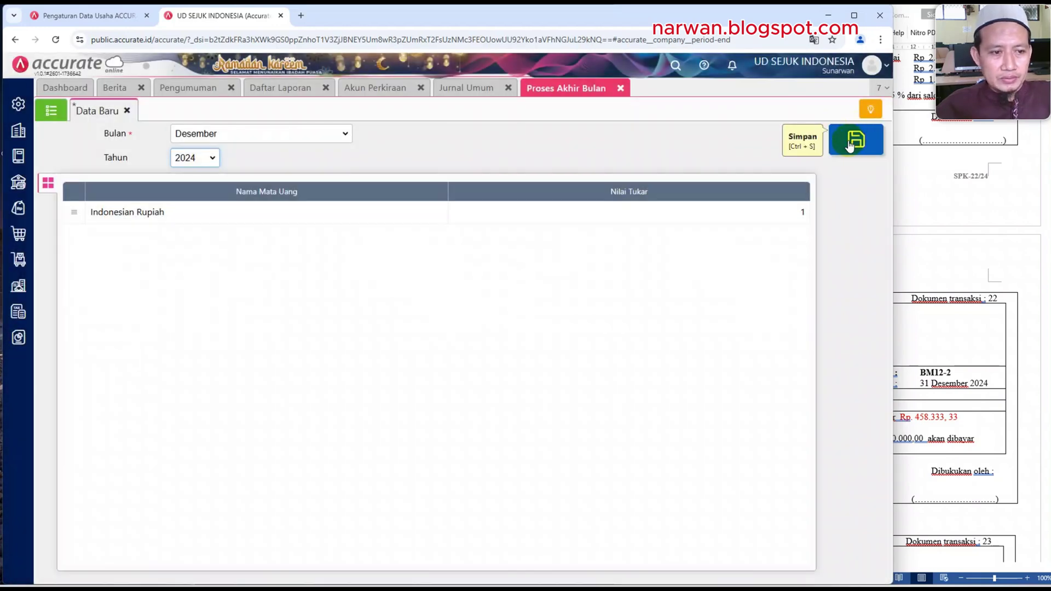
# Save the month-end process with the Indonesian Rupiah exchange rate accepted, and check it in the list of processes.
pyautogui.doubleClick(109, 211)
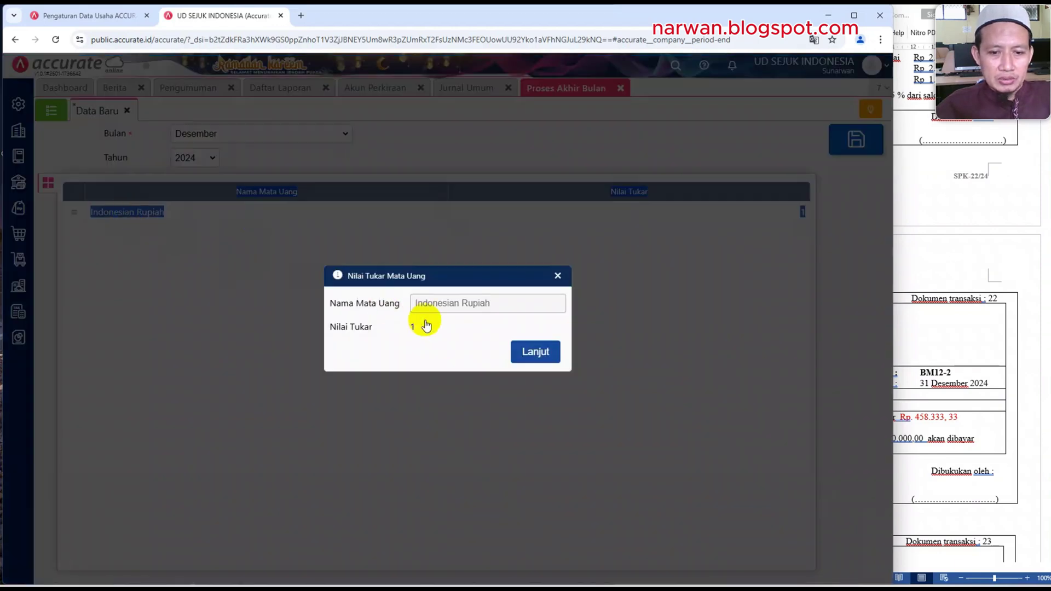
pyautogui.click(534, 353)
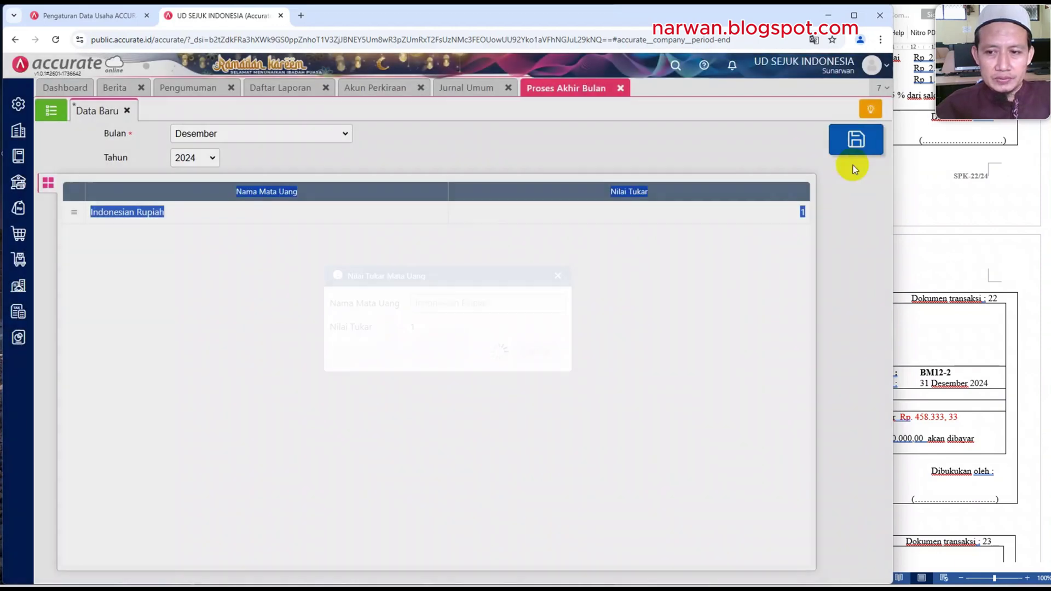
pyautogui.click(866, 146)
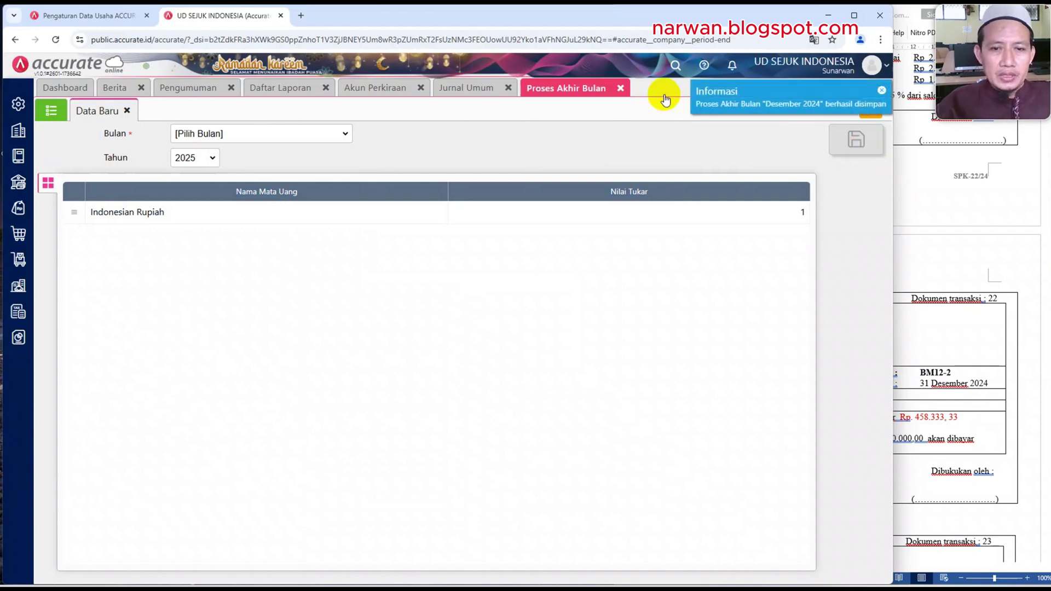
pyautogui.click(51, 110)
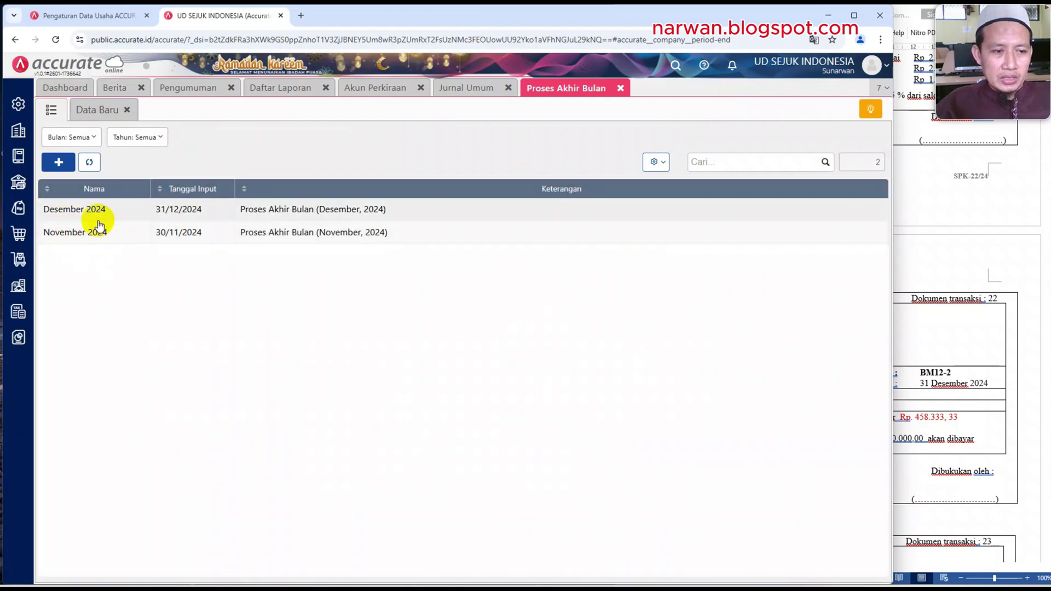
pyautogui.click(620, 88)
# Date the new general journal 31/12/2024 and set its number to BM12-2 according to the memo.
pyautogui.click(1025, 393)
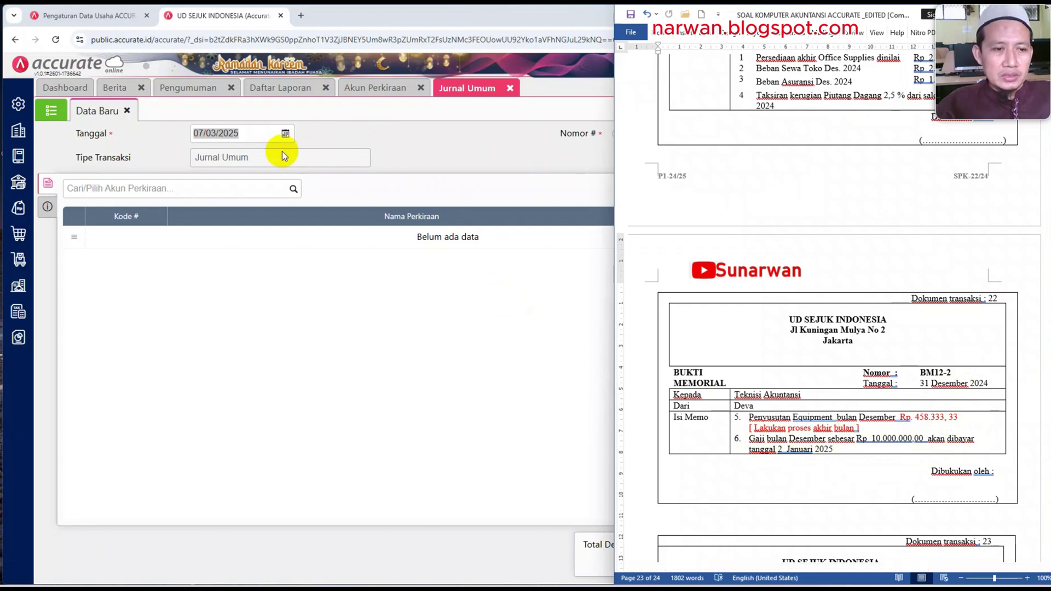
pyautogui.click(251, 133)
pyautogui.moveTo(251, 133); pyautogui.dragTo(167, 140)
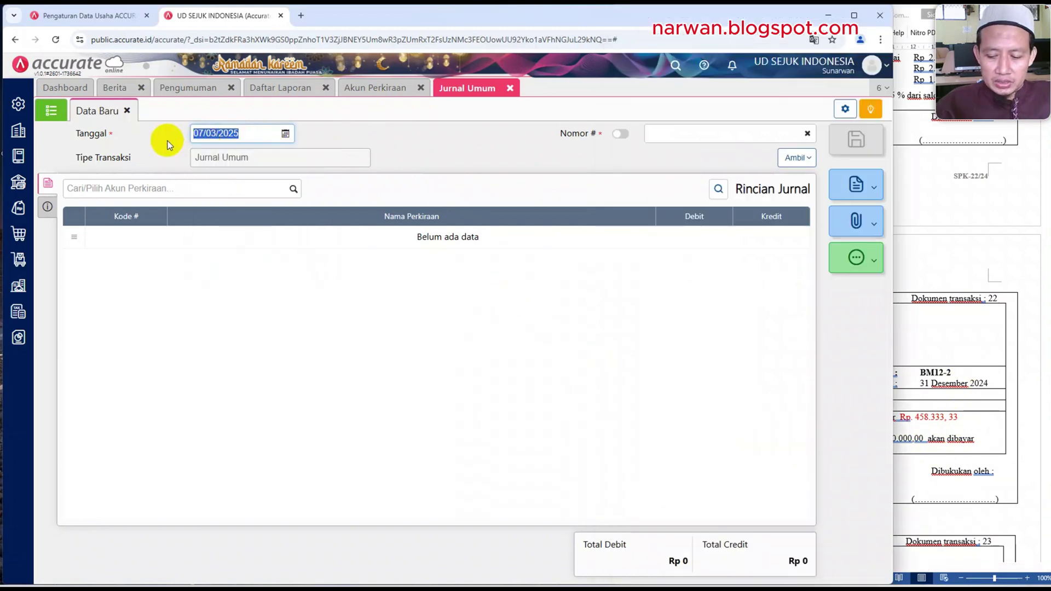
pyautogui.write('202')
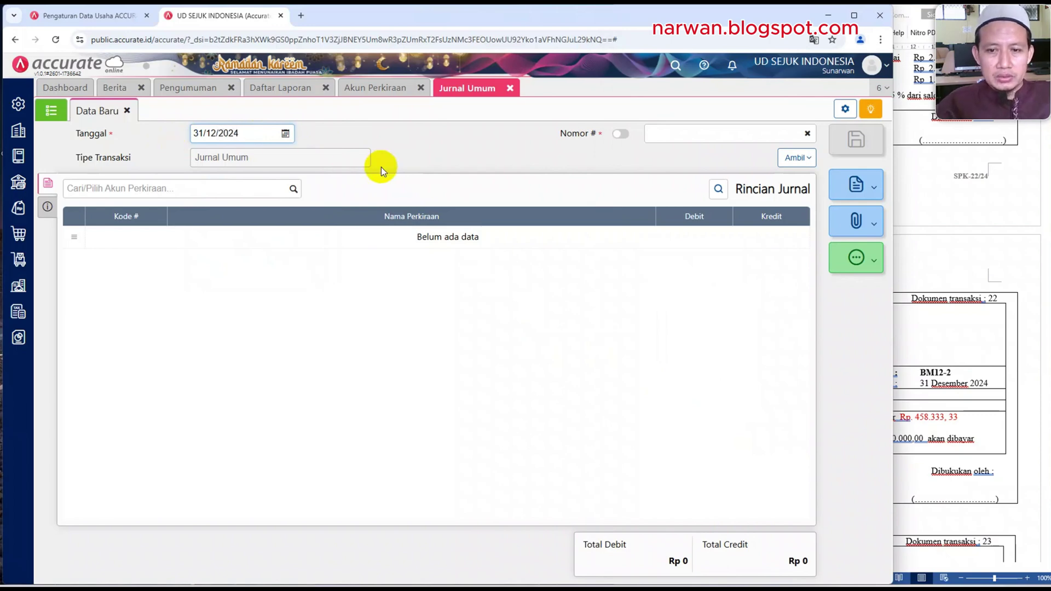
pyautogui.click(665, 134)
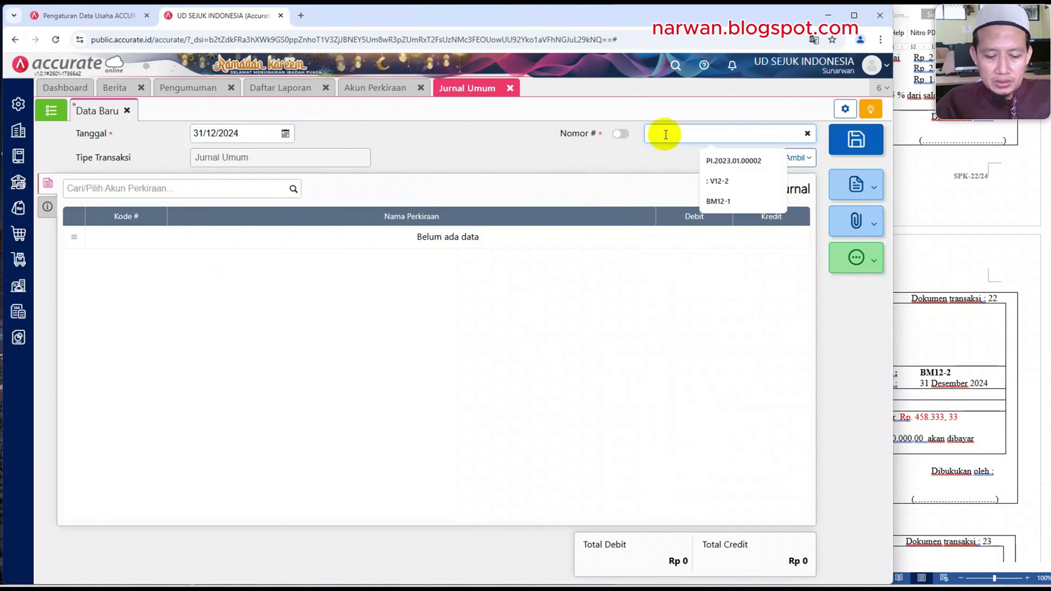
pyautogui.write('bm')
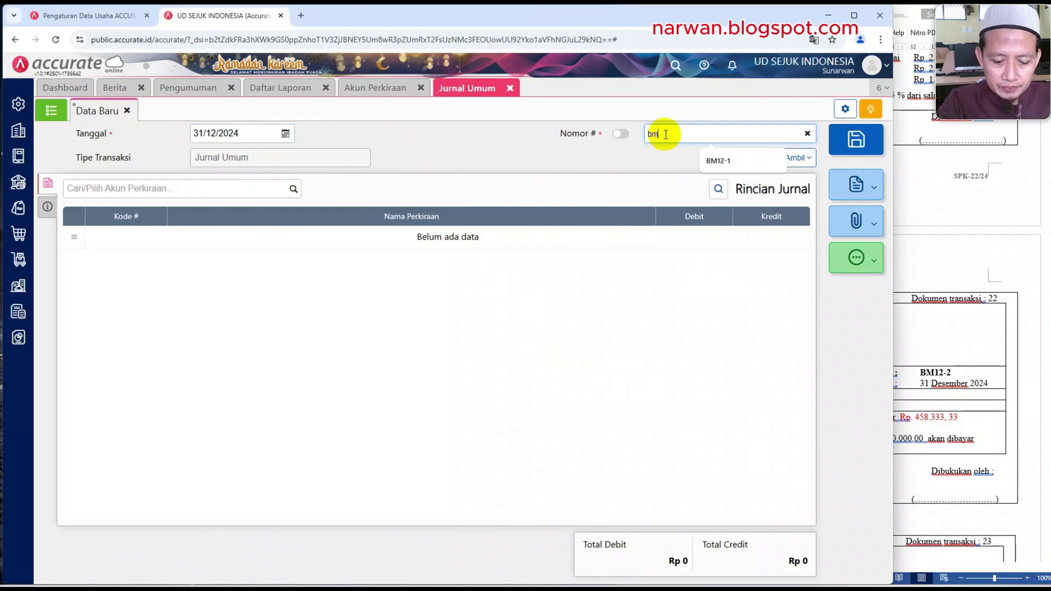
pyautogui.press('BackSpace')
pyautogui.press('BackSpace')
pyautogui.write('BM12-')
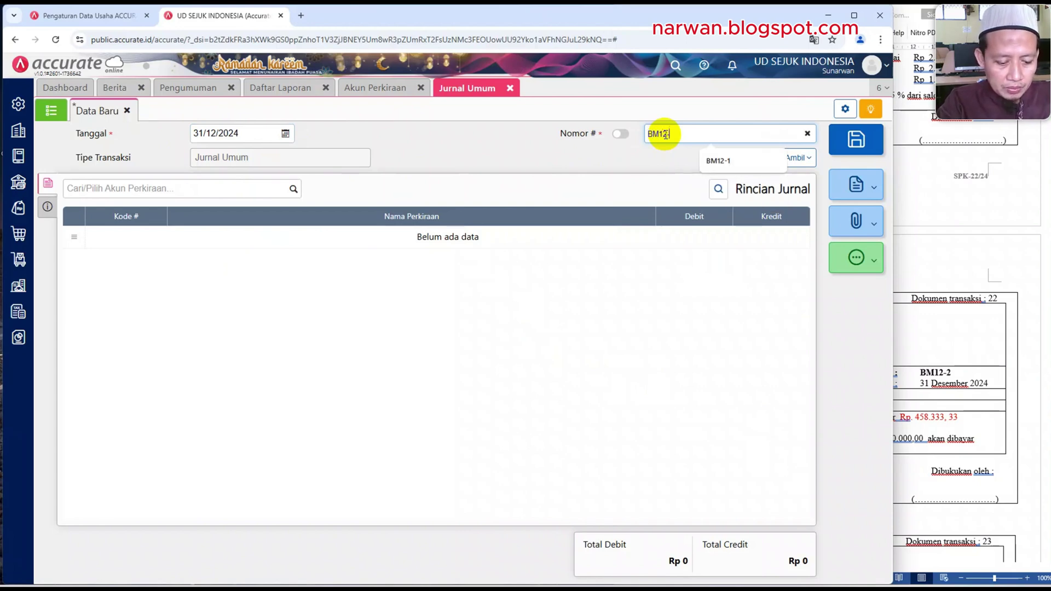
pyautogui.write('2')
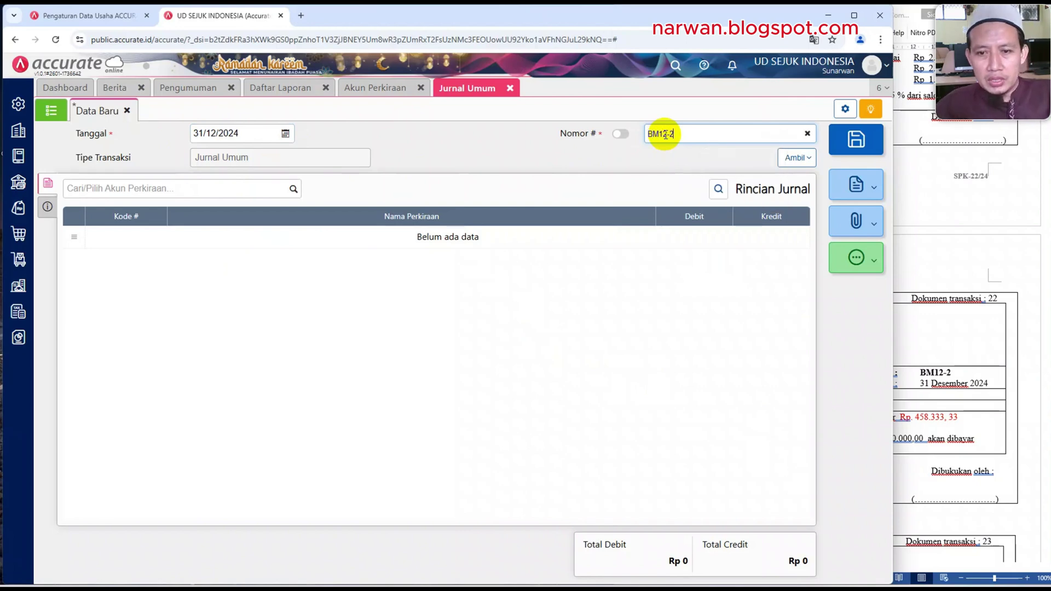
# Add a debit line of Rp 10.000.000 for account Beban Upah dan Gaji to journal BM12-2.
pyautogui.click(200, 188)
pyautogui.write('GAJI')
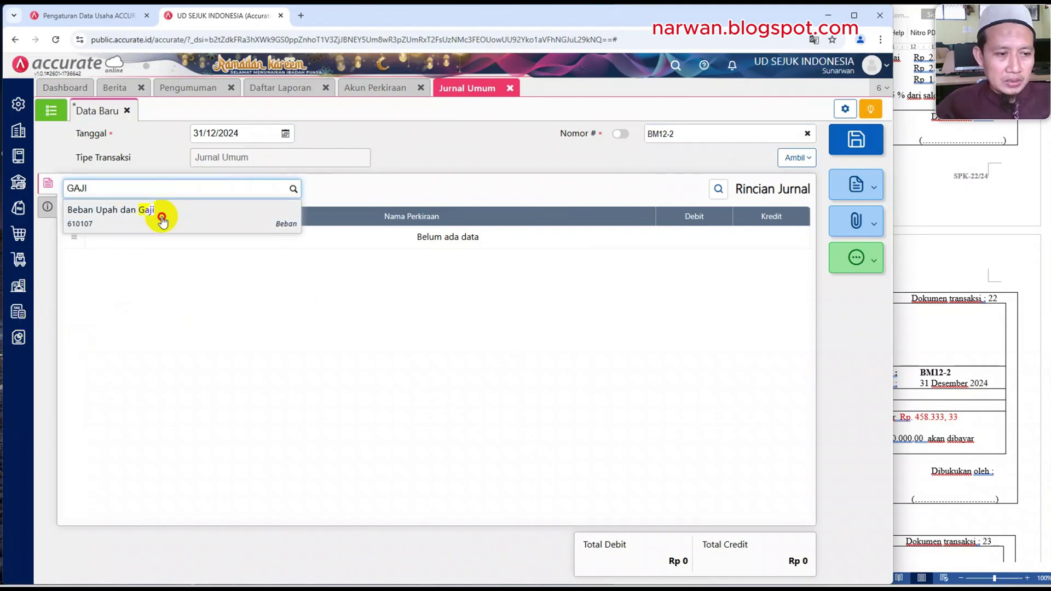
pyautogui.click(162, 218)
pyautogui.click(492, 318)
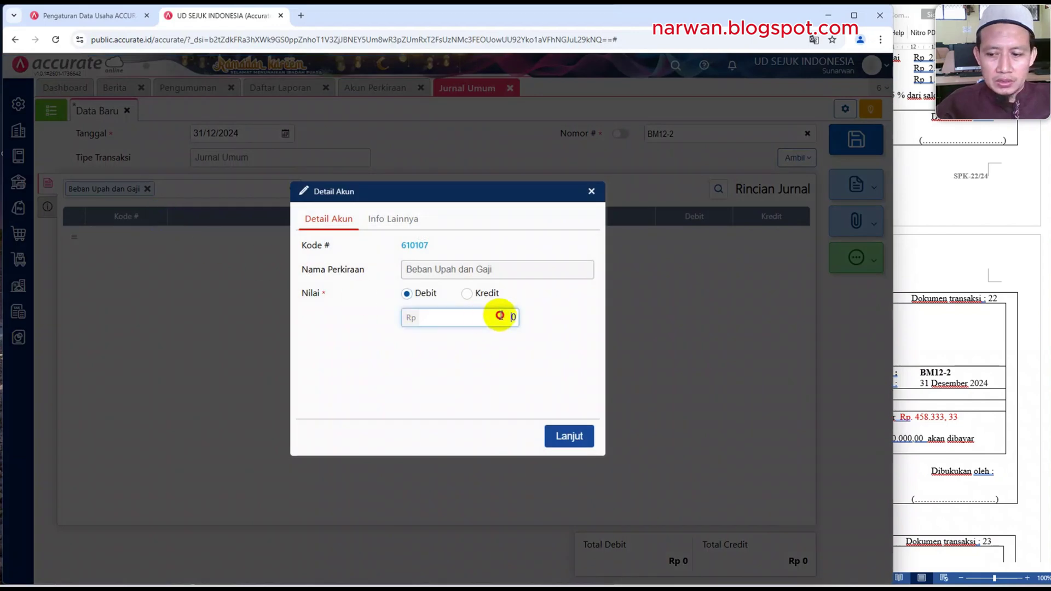
pyautogui.write('10.000.000')
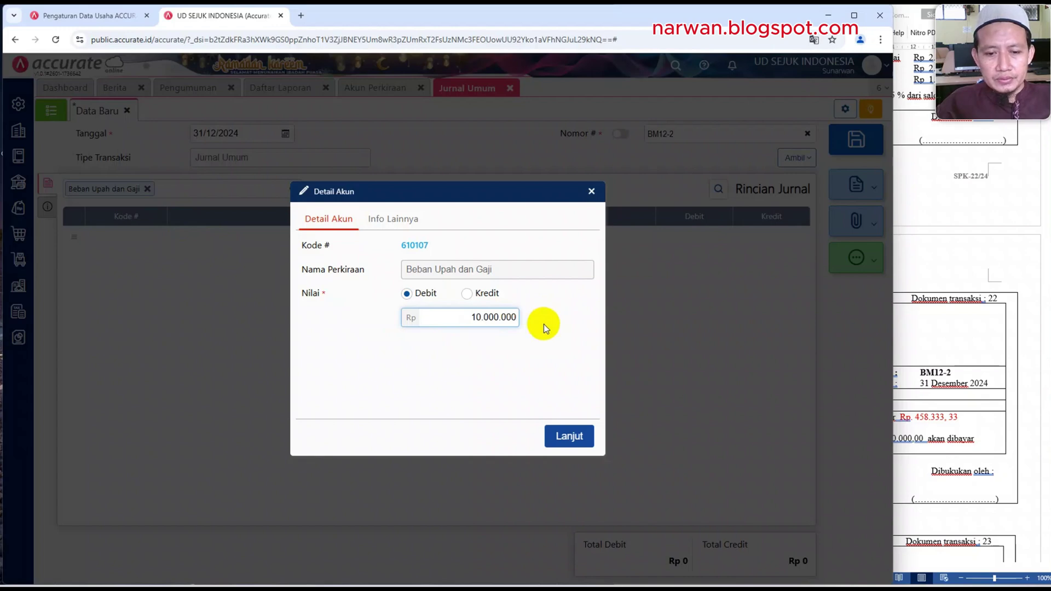
pyautogui.click(567, 436)
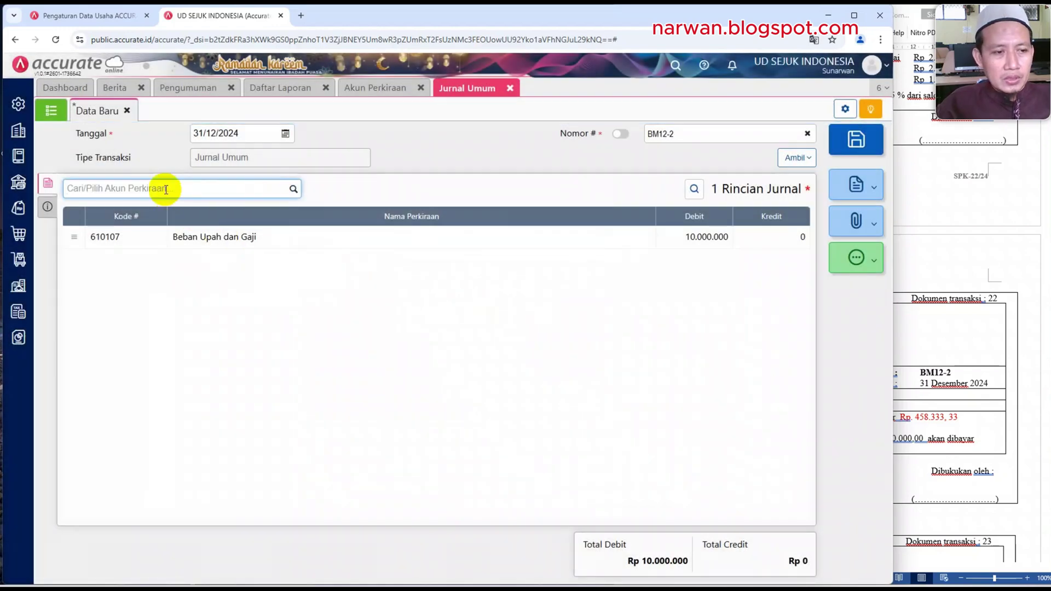
# Add a credit line of Rp 10.000.000 for account Hutang Beban to the journal.
pyautogui.write('HUTANG')
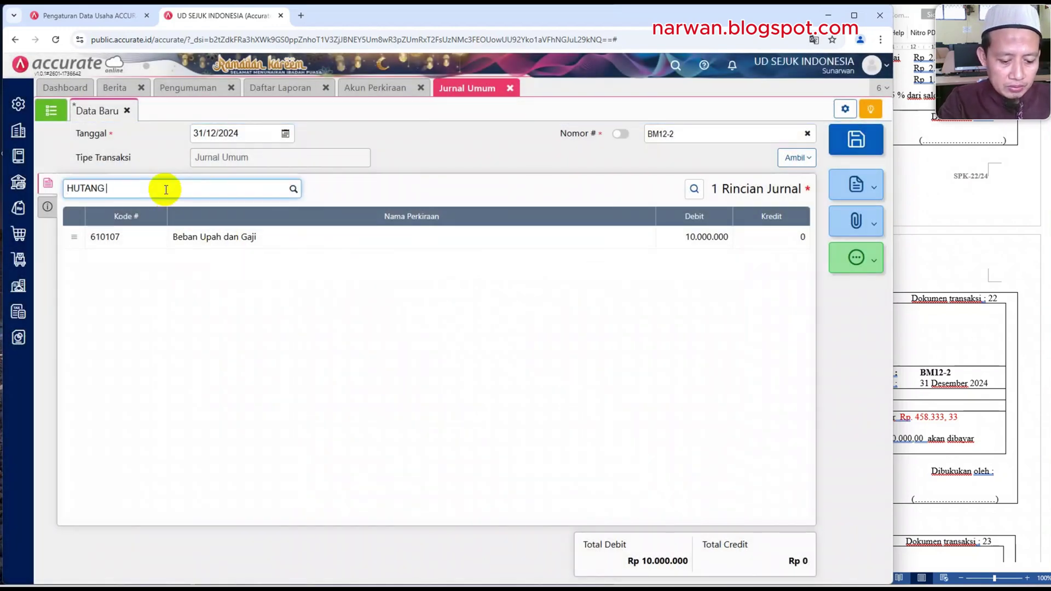
pyautogui.write(' BE')
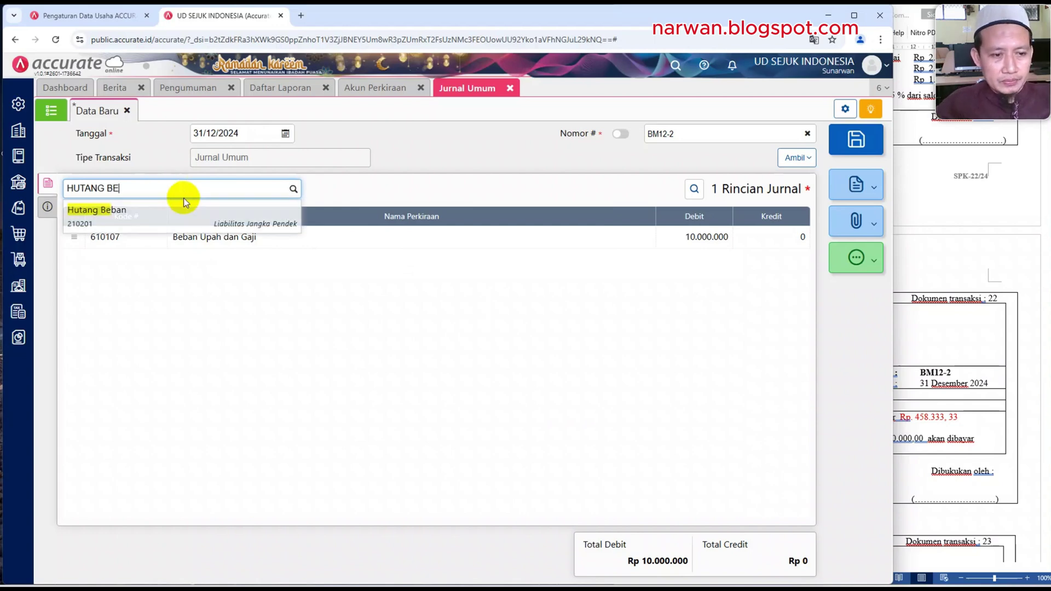
pyautogui.click(221, 234)
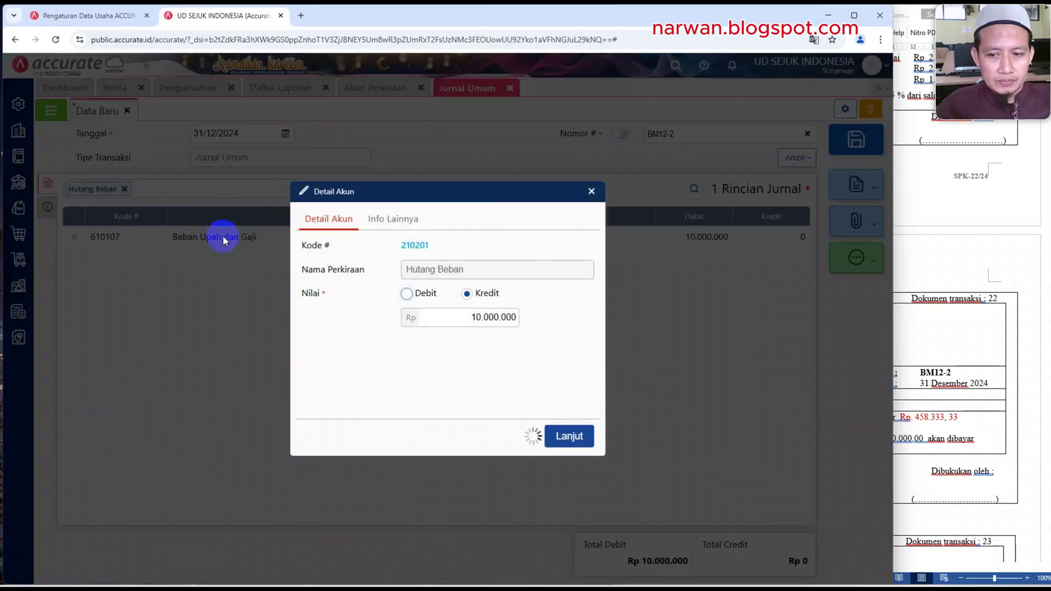
pyautogui.click(567, 435)
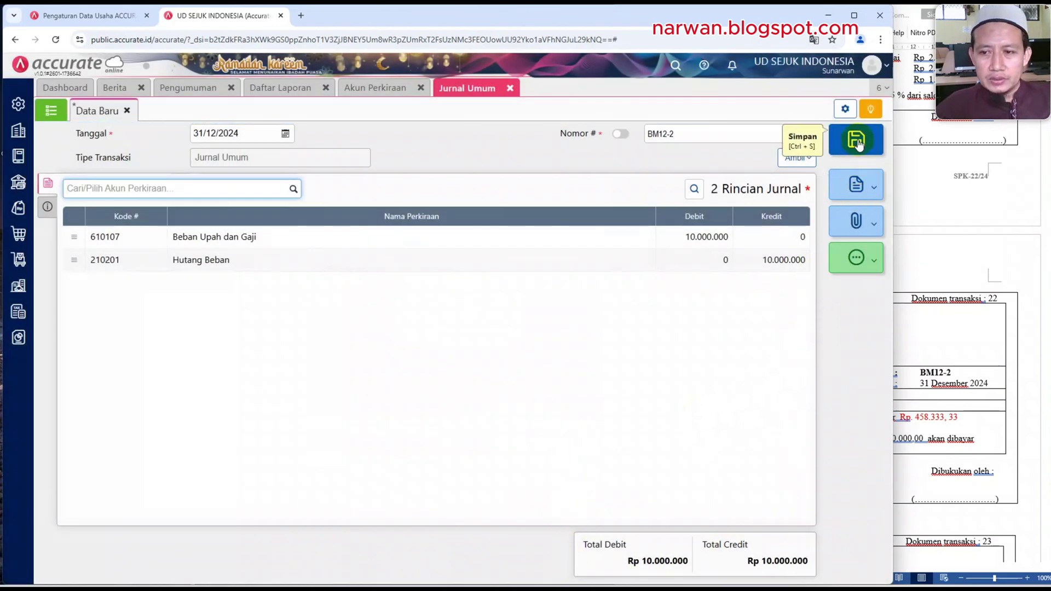
# Enter PENYESUAIAN HUTANG GAJI as the journal's Keterangan and save the journal.
pyautogui.click(47, 206)
pyautogui.click(187, 230)
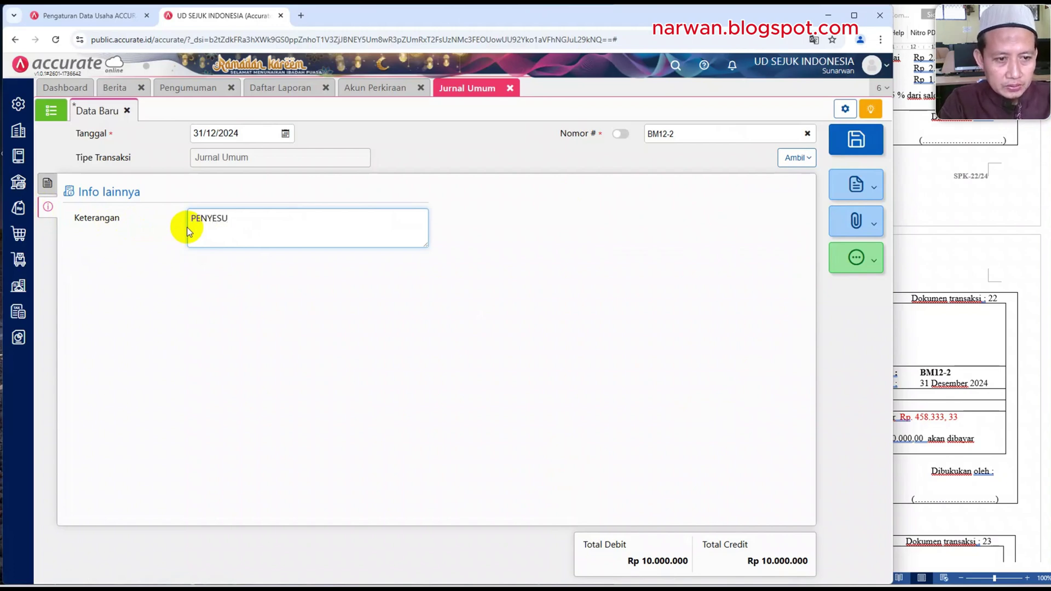
pyautogui.write('PENYESUAIAN')
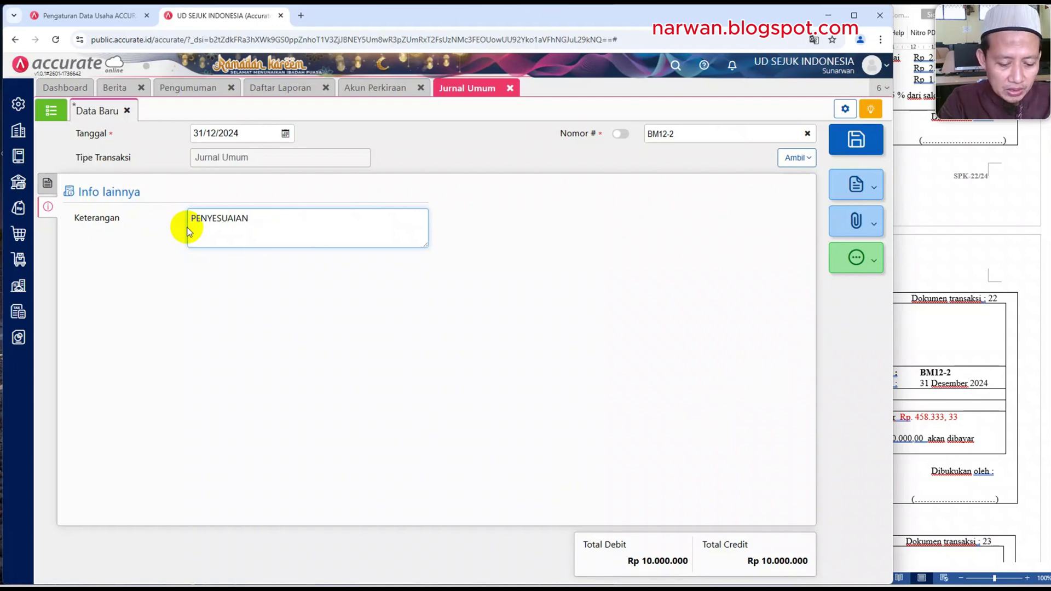
pyautogui.write(' BEBANHUTANG GAJI')
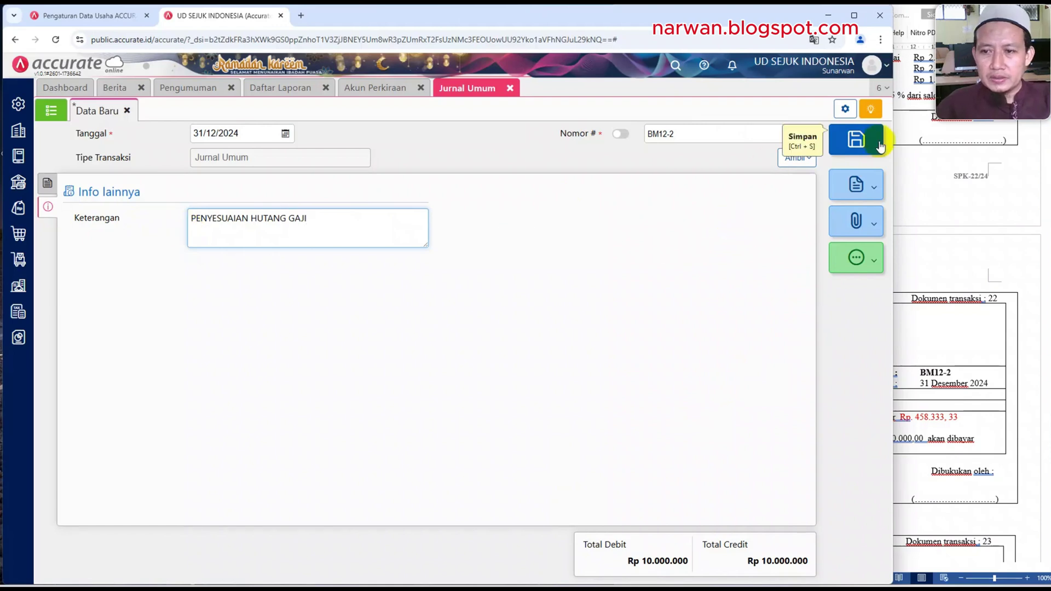
# Switch to the Word document, recheck the salary item in memo BM12-2, and read memo BM12-3 for document transaction 23.
pyautogui.click(957, 234)
pyautogui.scroll(-6, 955, 306)
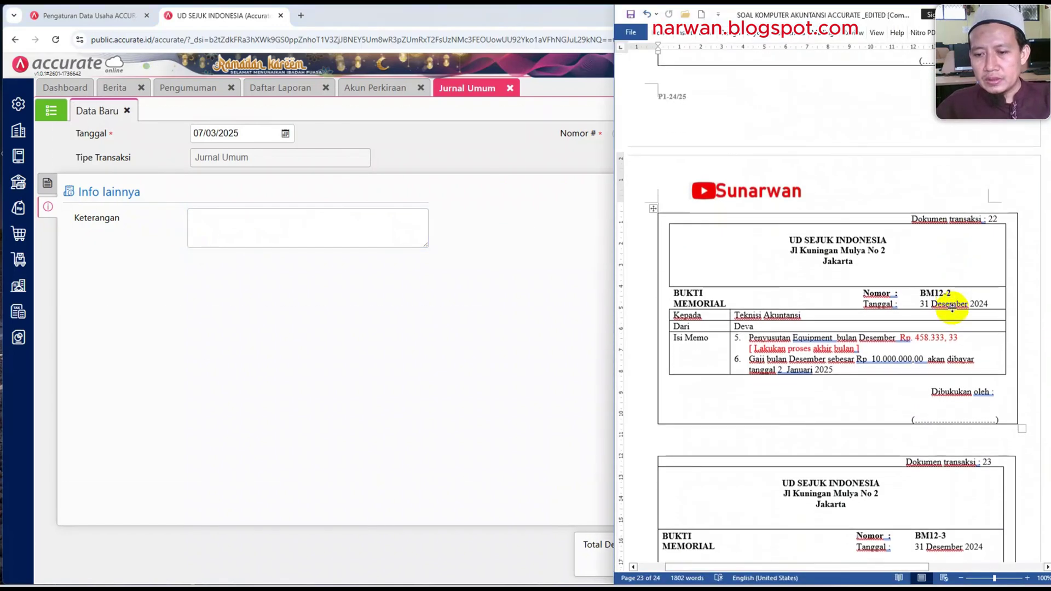
pyautogui.scroll(-7, 953, 310)
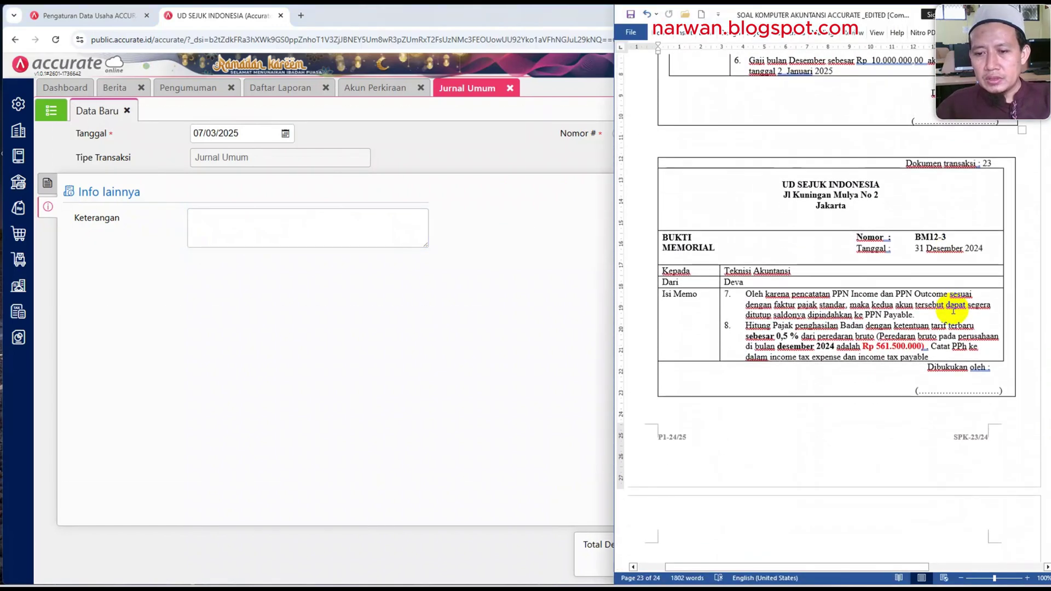
pyautogui.scroll(6, 953, 310)
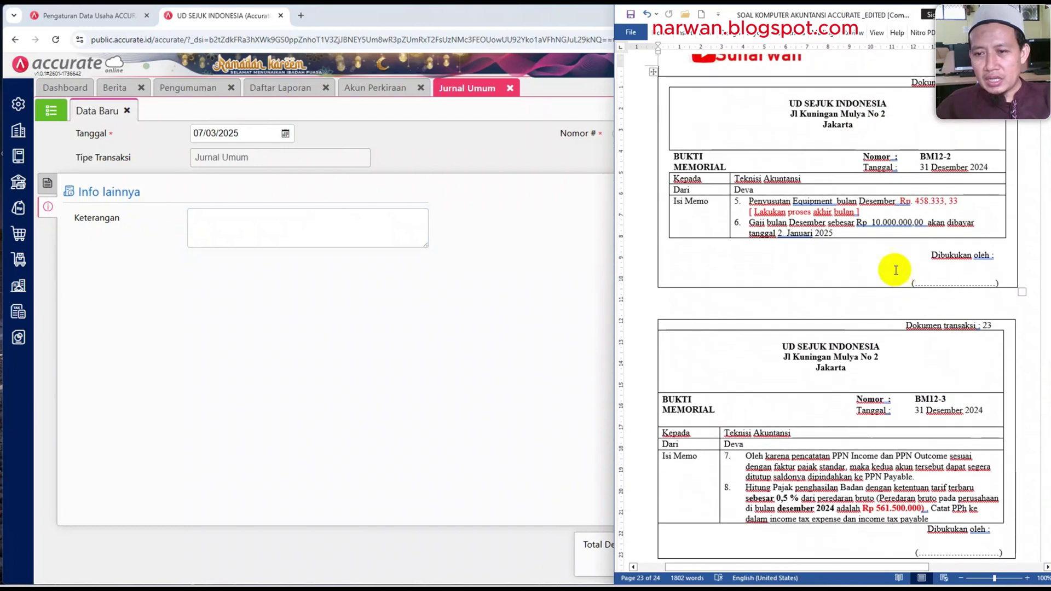
pyautogui.moveTo(775, 234); pyautogui.dragTo(805, 238)
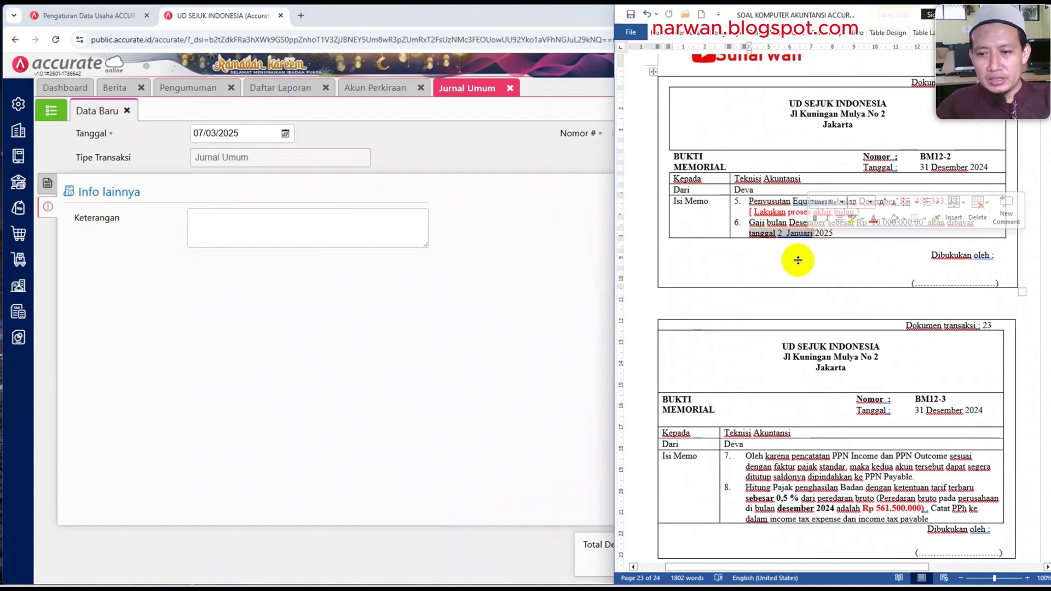
pyautogui.click(788, 271)
pyautogui.scroll(-1, 796, 348)
pyautogui.scroll(-3, 796, 350)
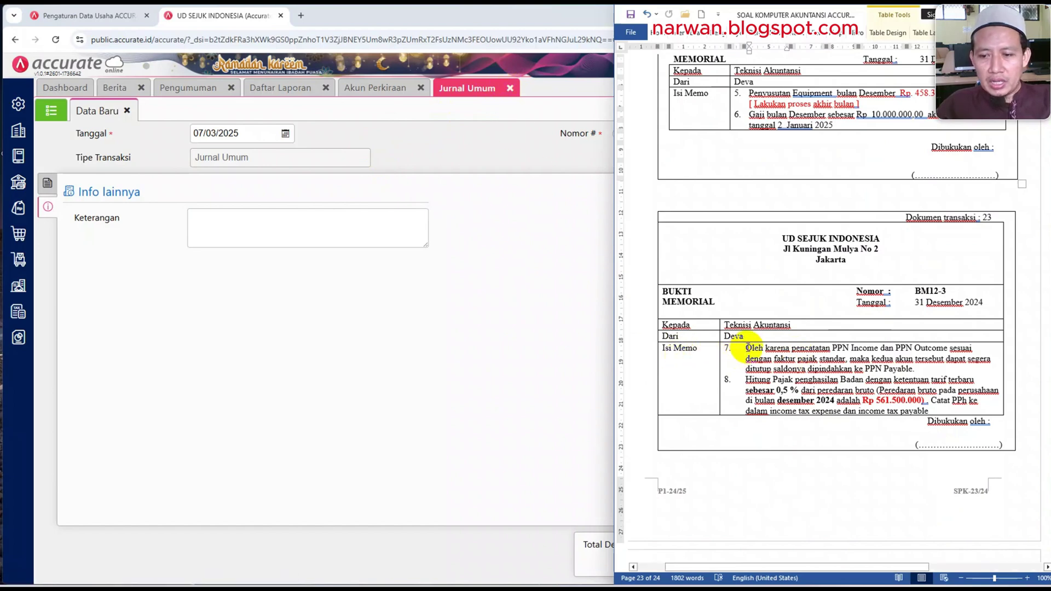
pyautogui.moveTo(747, 348); pyautogui.dragTo(920, 379)
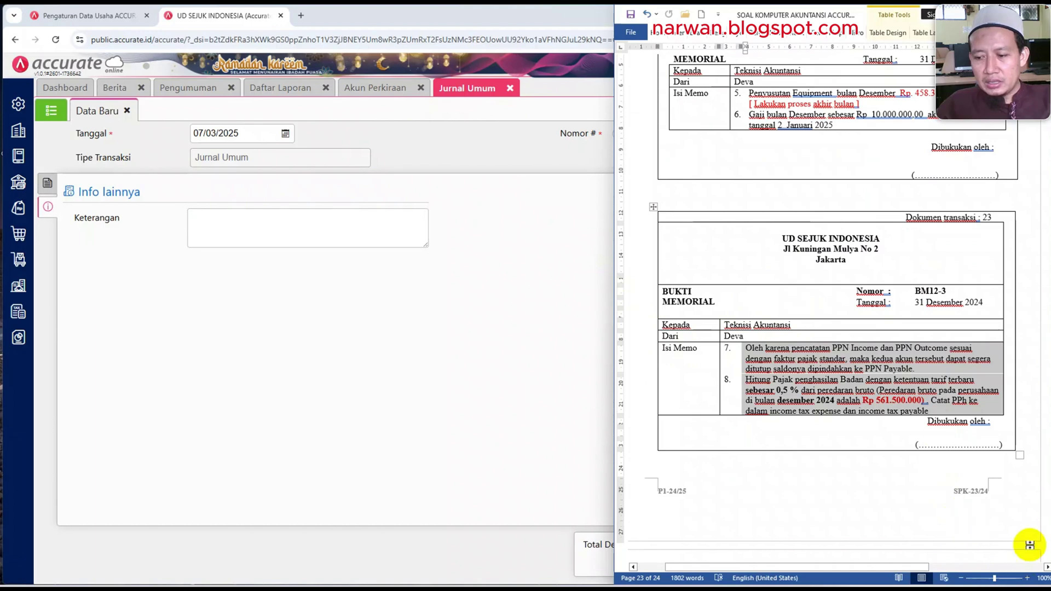
pyautogui.click(1026, 578)
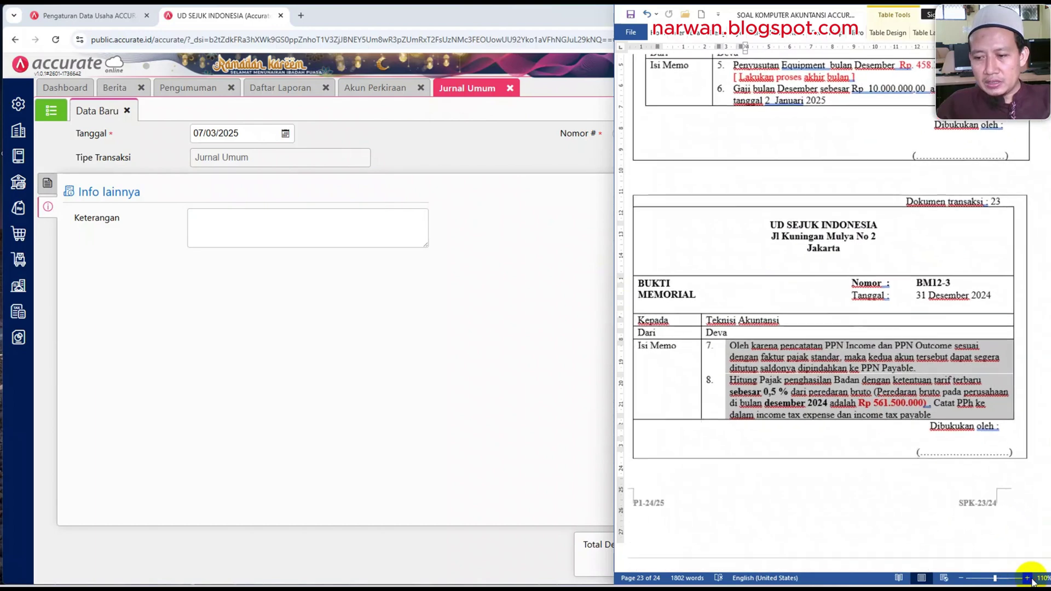
pyautogui.click(906, 400)
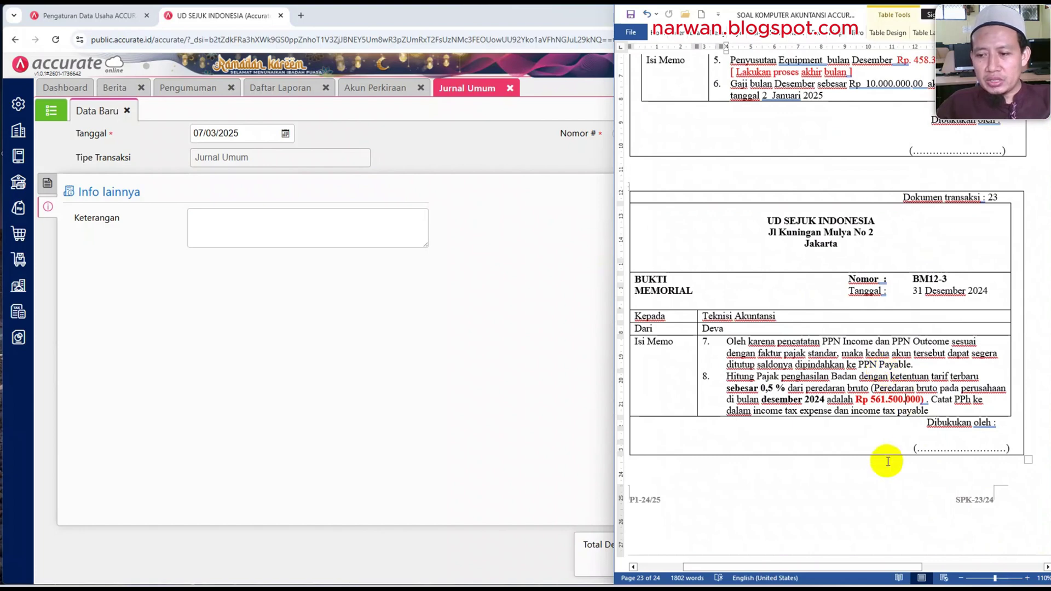
pyautogui.moveTo(891, 569); pyautogui.dragTo(891, 570)
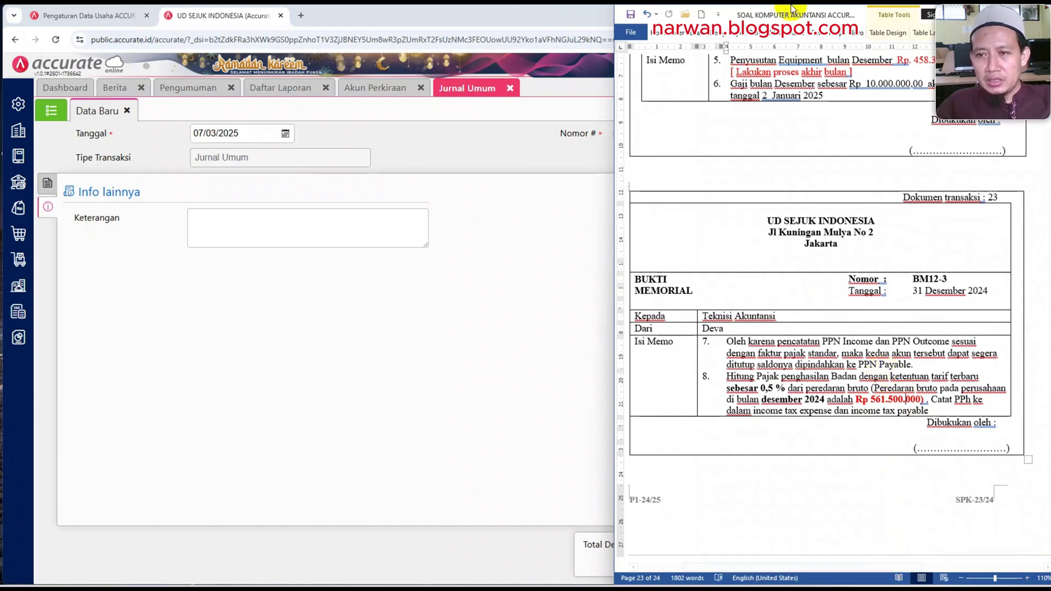
pyautogui.moveTo(792, 10); pyautogui.dragTo(806, 8)
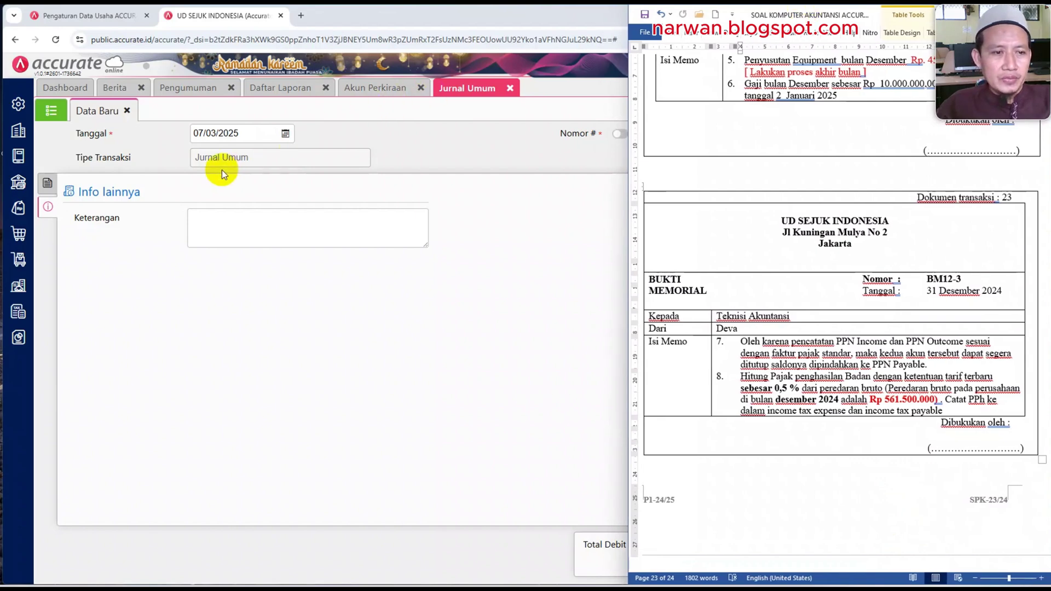
# Switch back to Accurate, date the new general journal 31/12/2024 and set its number to BM12-3.
pyautogui.click(247, 124)
pyautogui.click(251, 133)
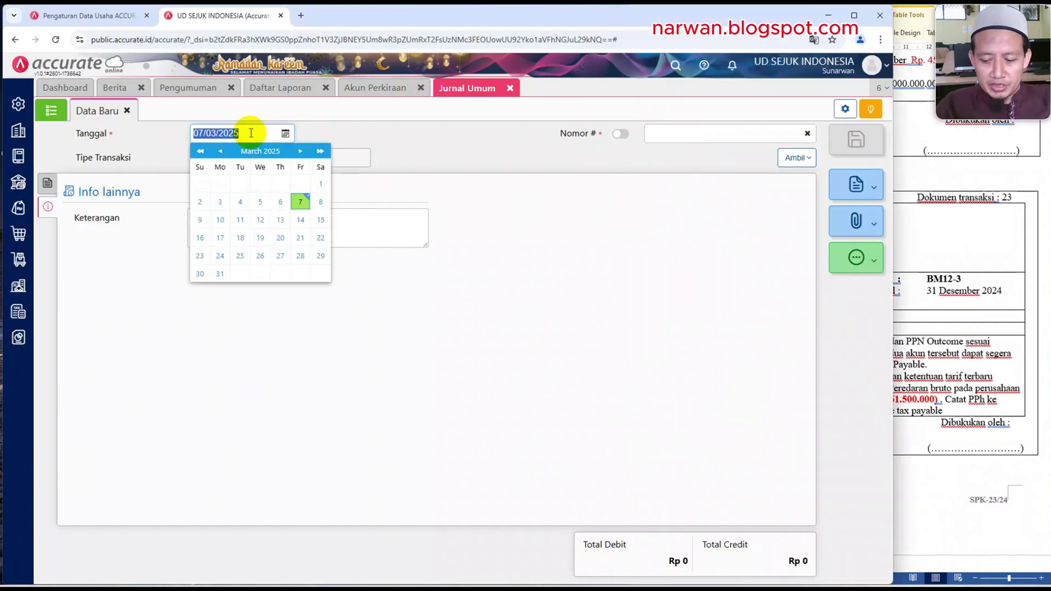
pyautogui.write('31')
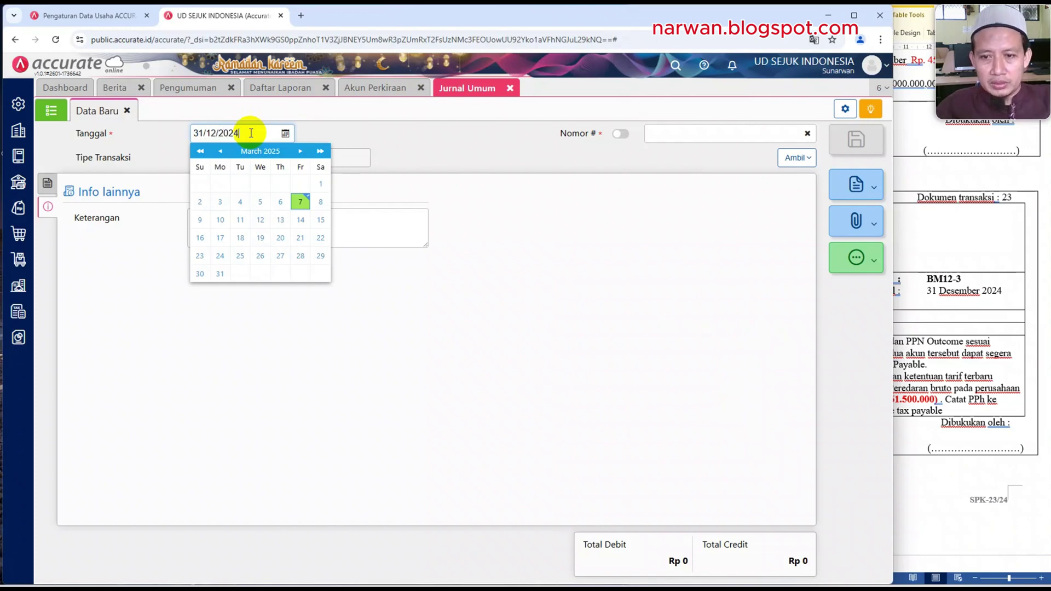
pyautogui.click(662, 133)
pyautogui.write('bm')
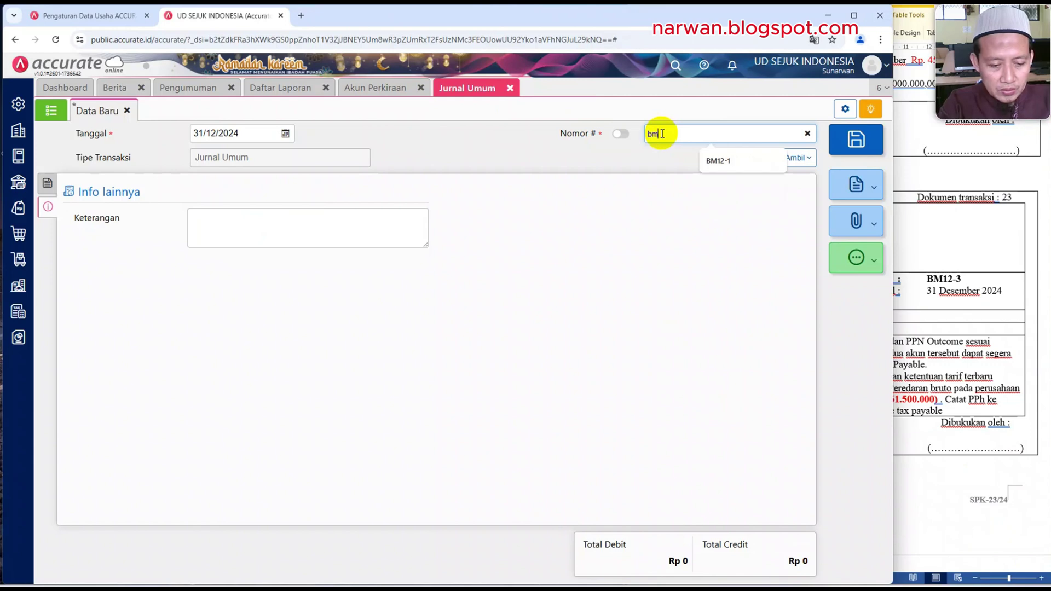
pyautogui.press('BackSpace')
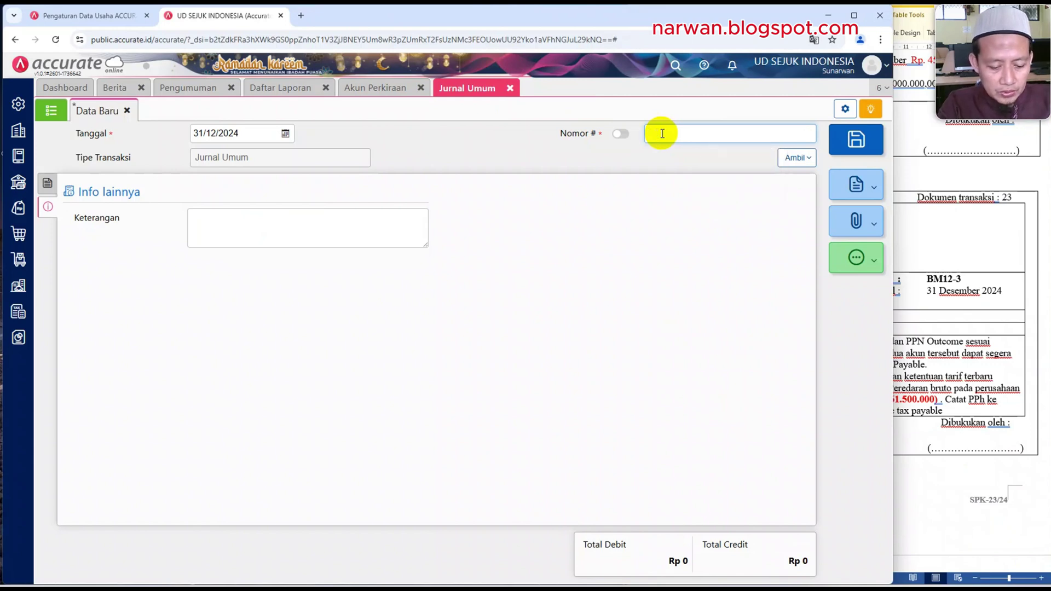
pyautogui.write('BM12')
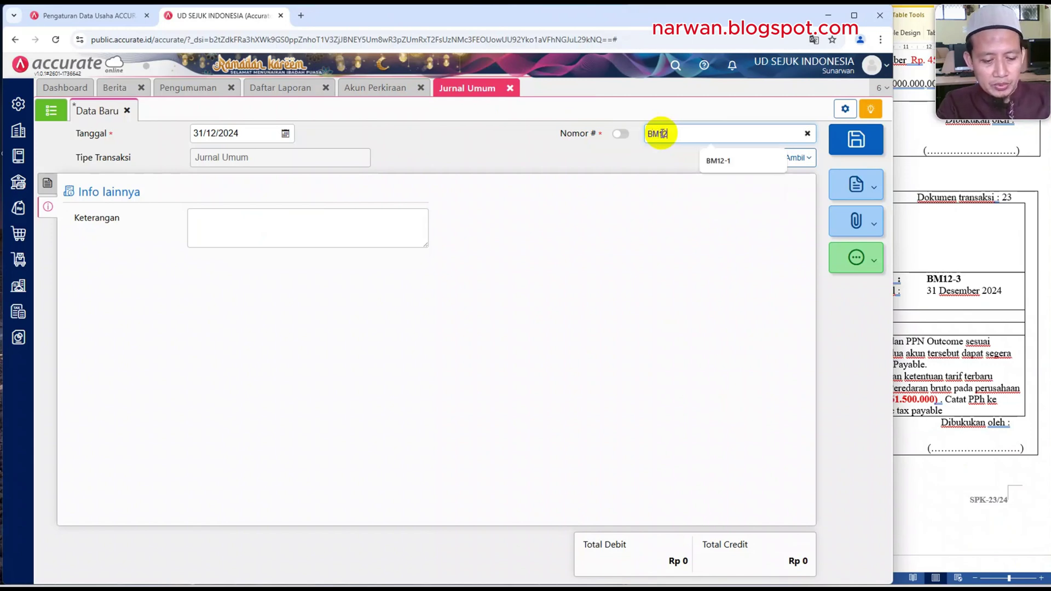
pyautogui.write('-3')
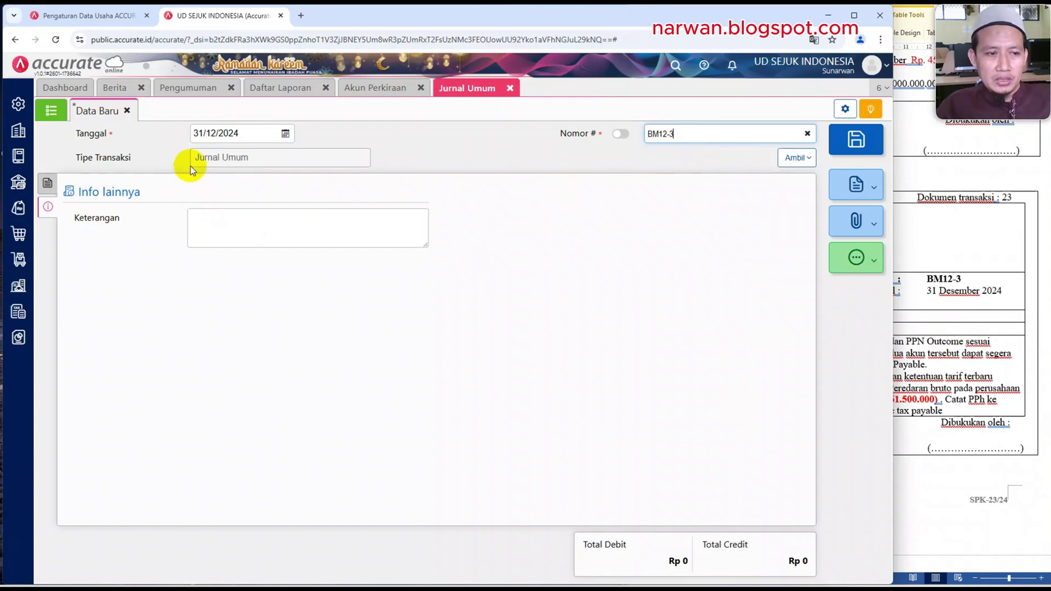
pyautogui.click(47, 184)
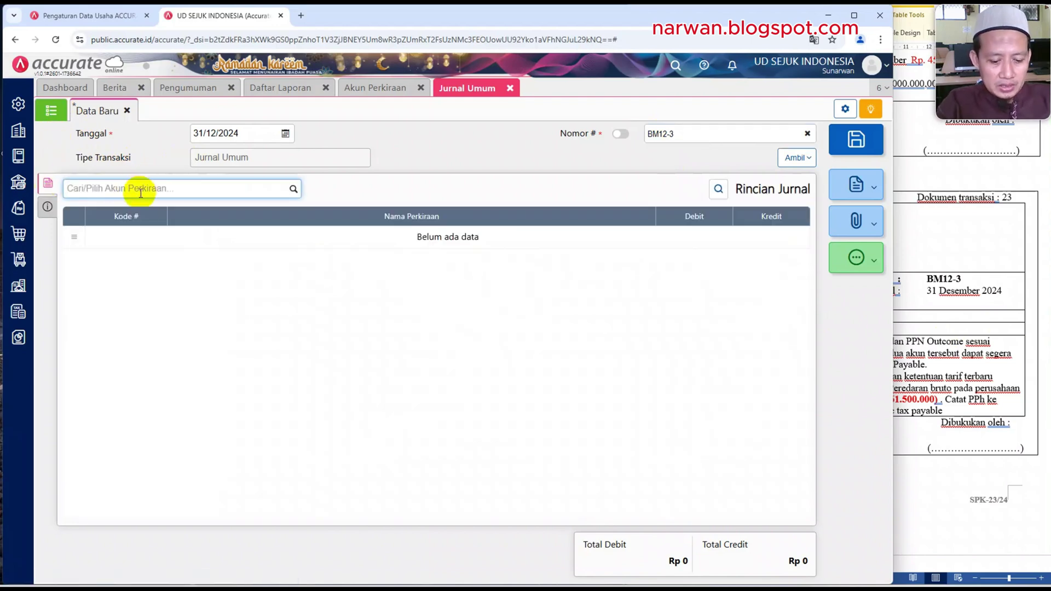
pyautogui.write('PPN')
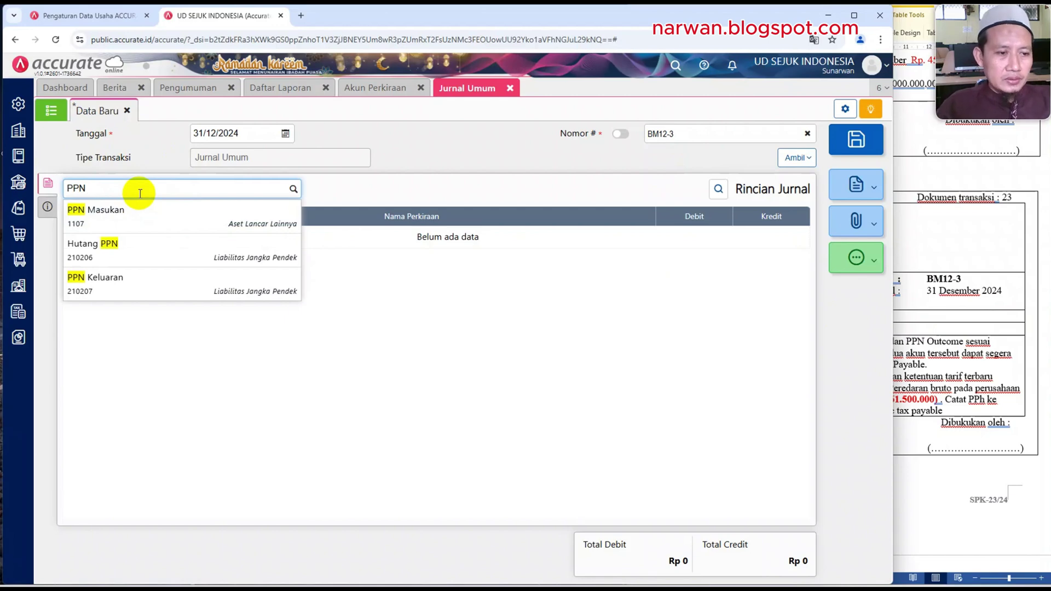
pyautogui.click(134, 281)
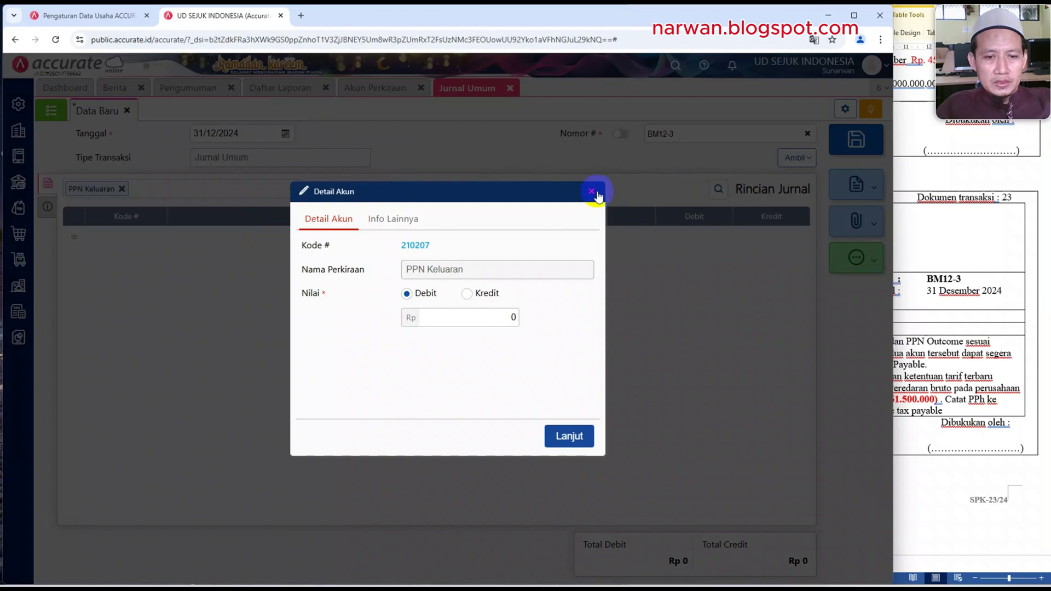
pyautogui.click(595, 194)
# Examine the PPN Masukan and PPN Keluaran balances in the Neraca report.
pyautogui.click(268, 88)
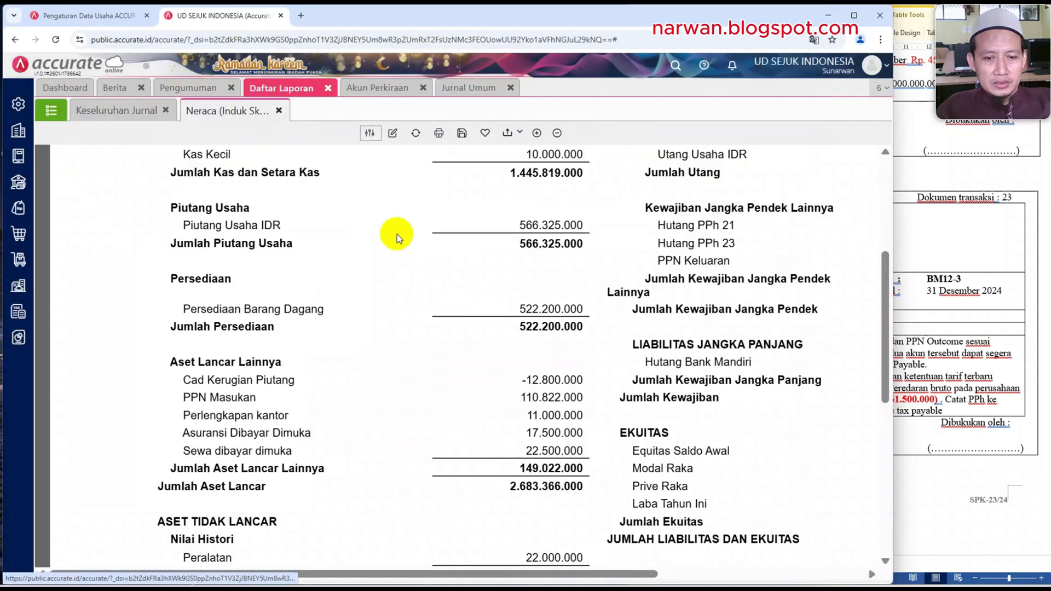
pyautogui.scroll(-1, 311, 419)
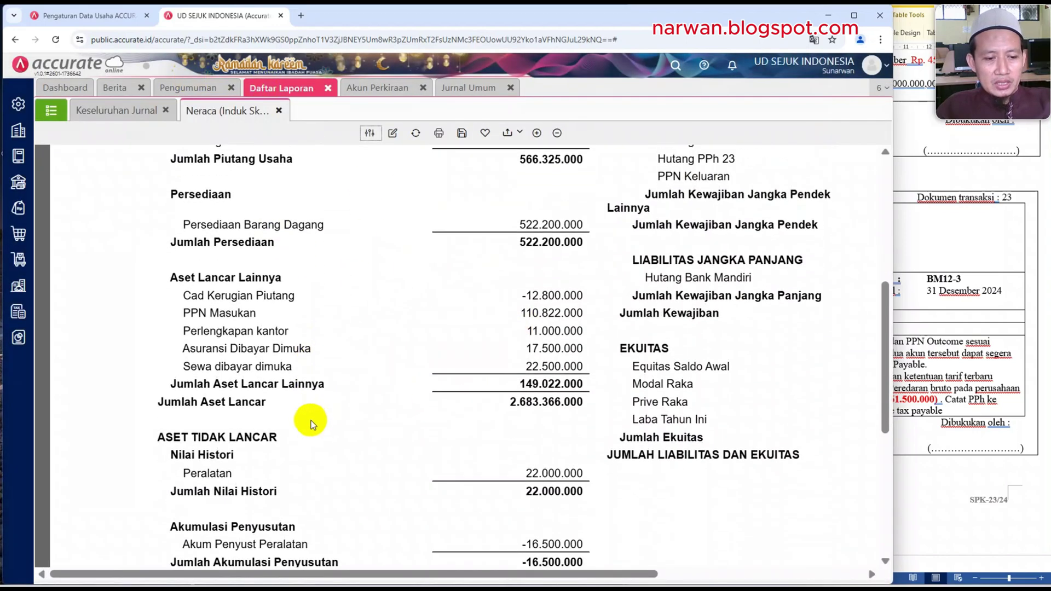
pyautogui.scroll(2, 312, 418)
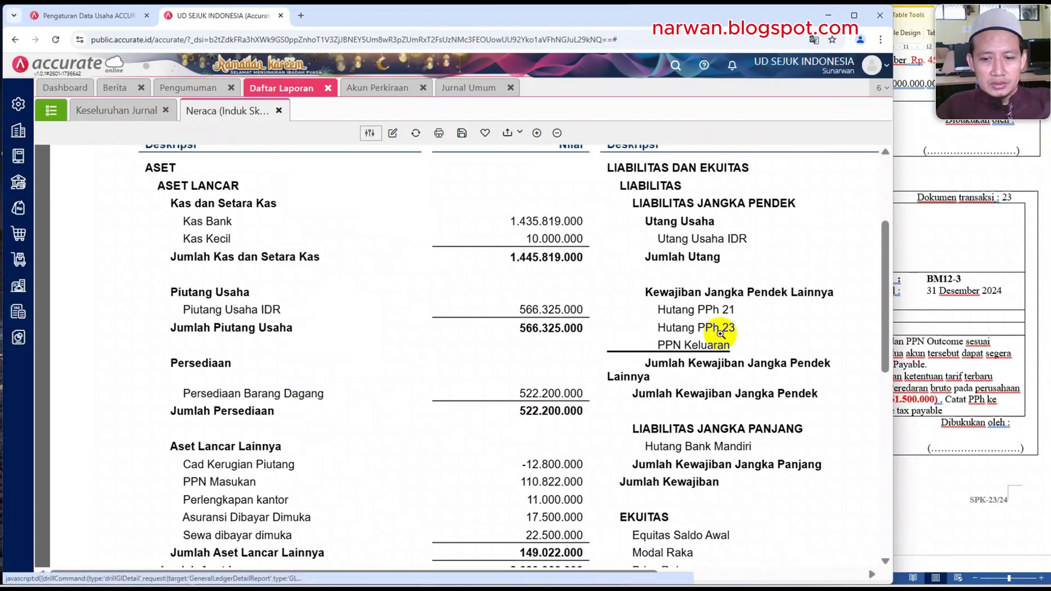
pyautogui.click(557, 132)
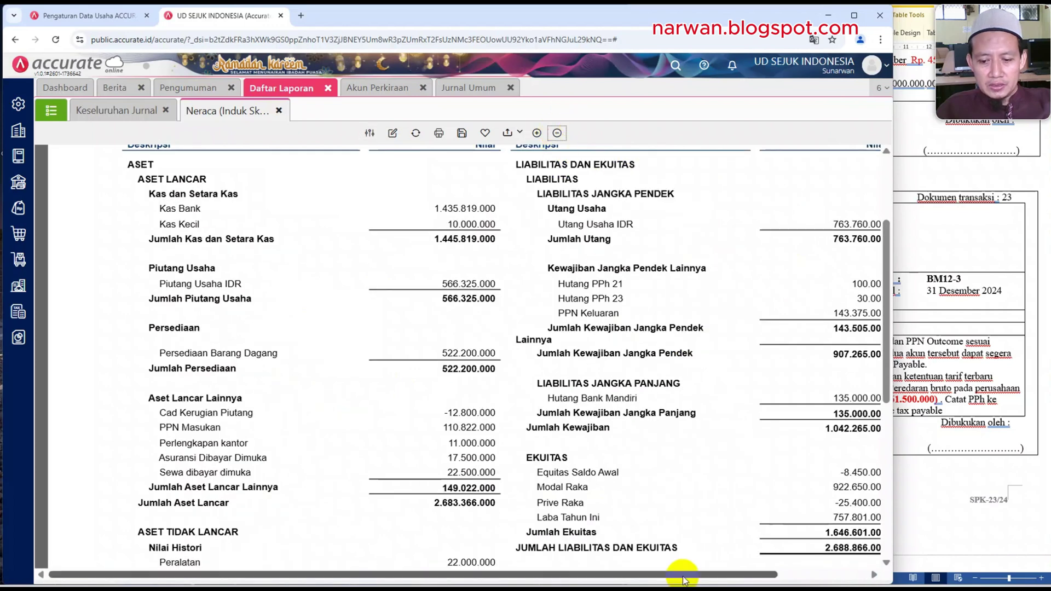
pyautogui.moveTo(685, 574); pyautogui.dragTo(708, 570)
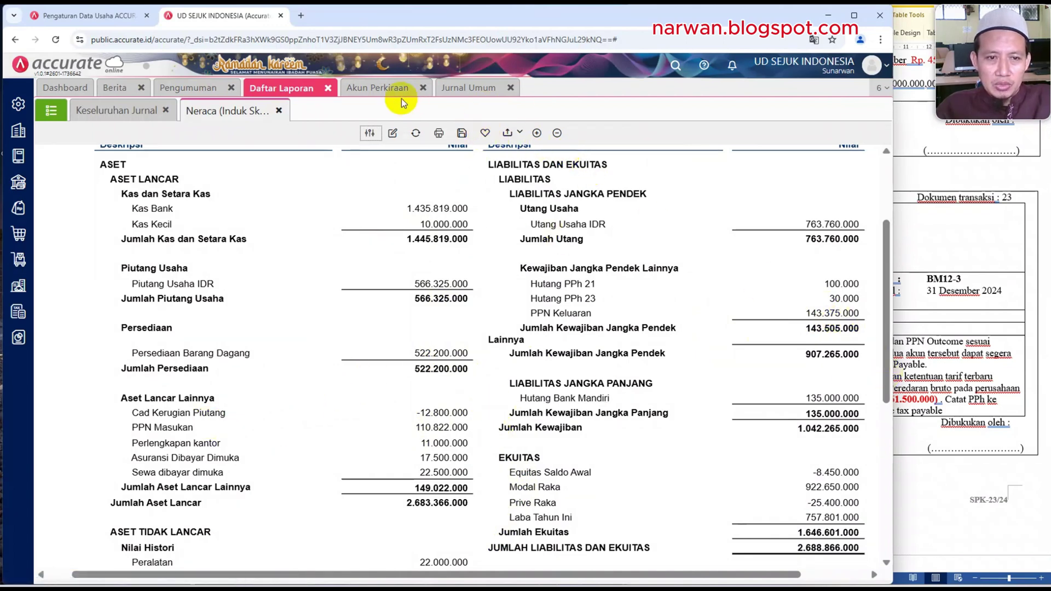
# Return to the BM12-3 journal and add a PPN Keluaran line with a debit of 143.375.000.
pyautogui.click(447, 90)
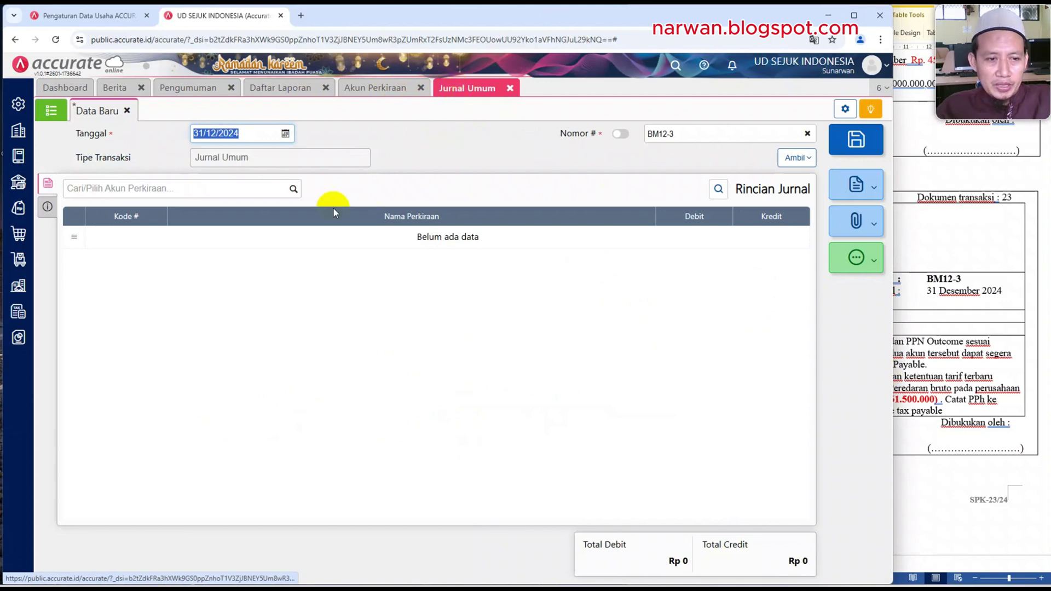
pyautogui.click(94, 189)
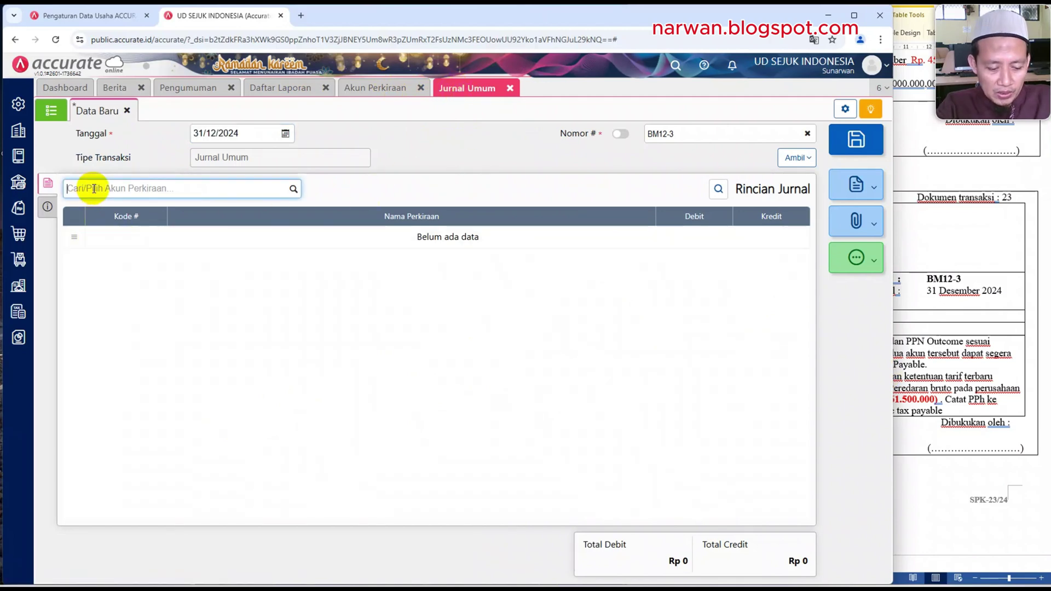
pyautogui.write('KELUAR')
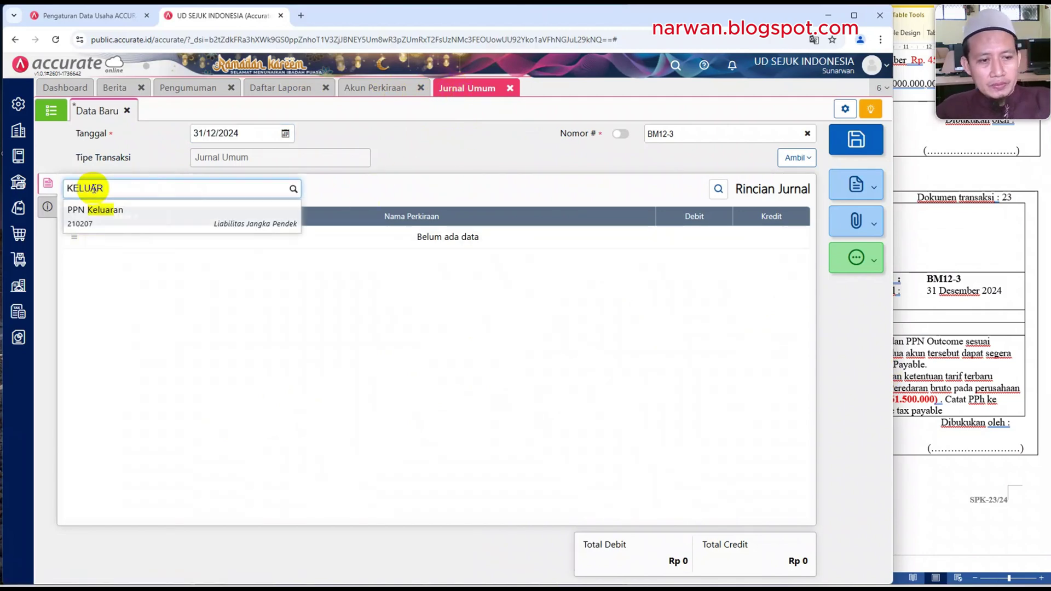
pyautogui.click(131, 215)
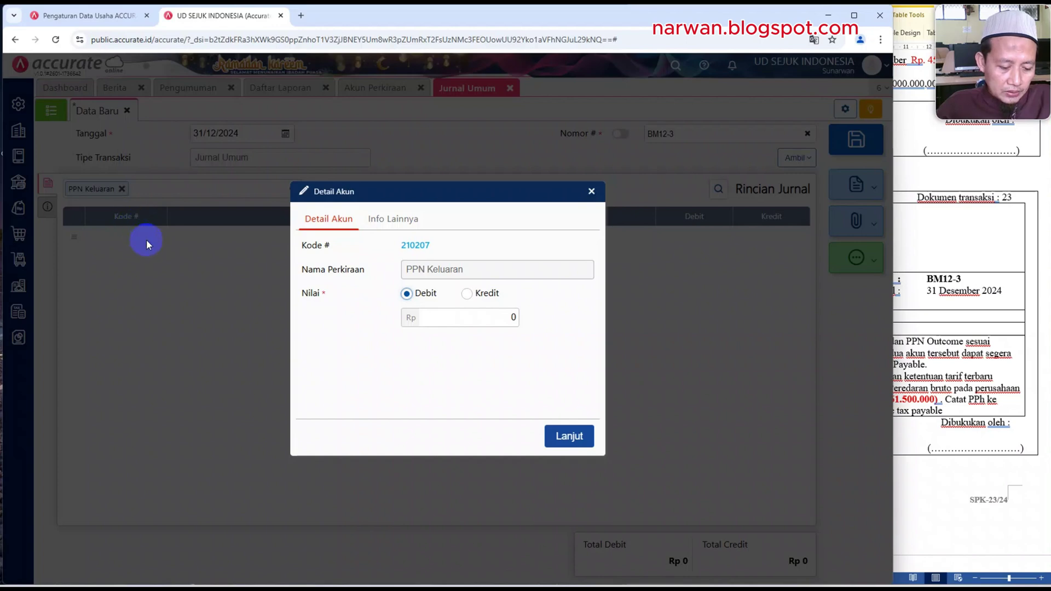
pyautogui.click(439, 323)
pyautogui.moveTo(440, 323); pyautogui.dragTo(526, 317)
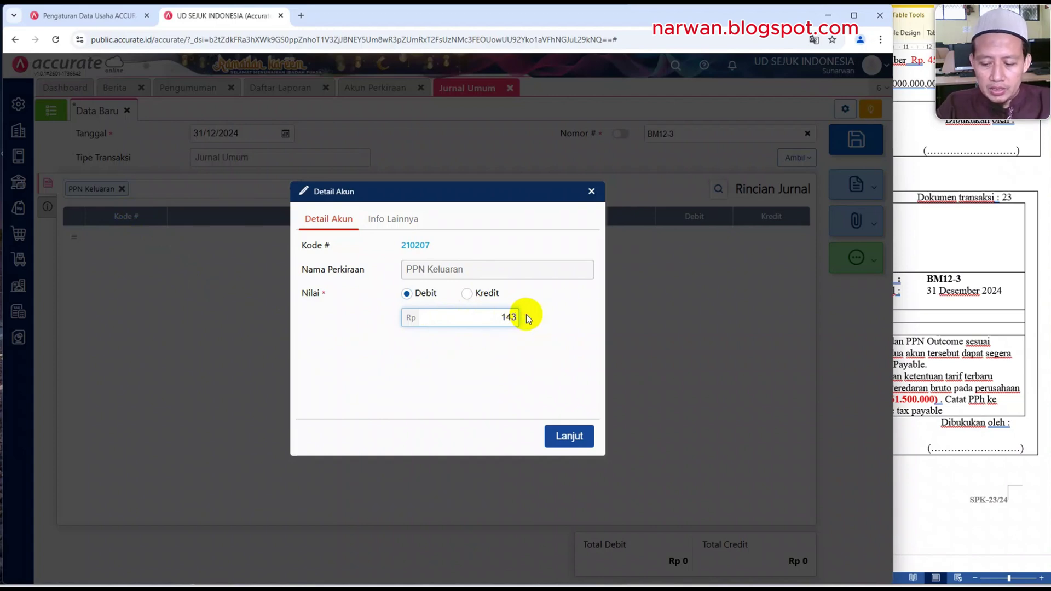
pyautogui.write('143.375.000')
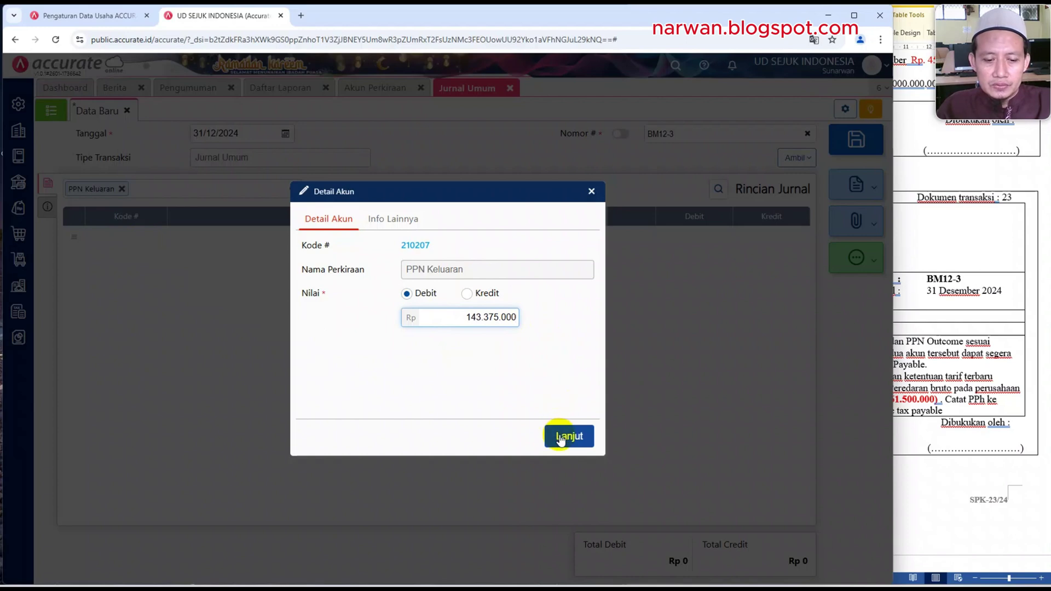
pyautogui.click(561, 438)
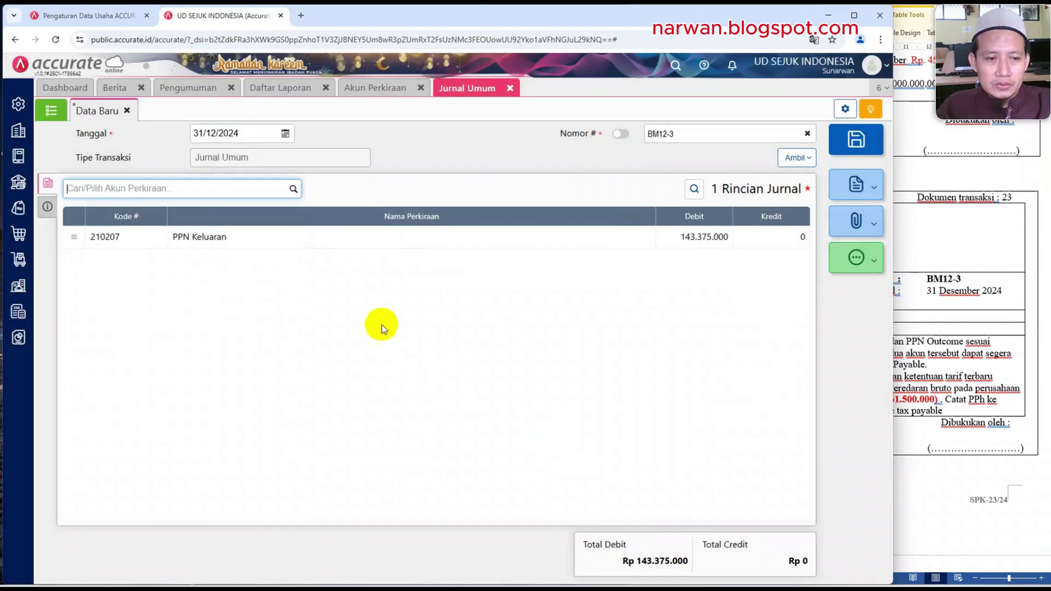
# Add a PPN Masukan line to the journal with a credit of 110.822.000.
pyautogui.write('MA')
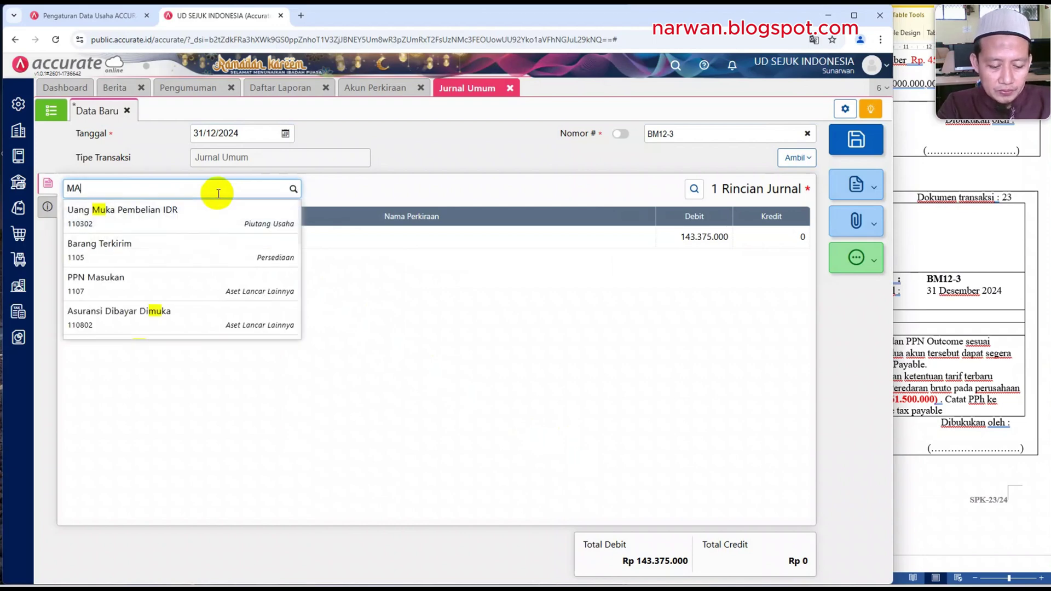
pyautogui.write('S')
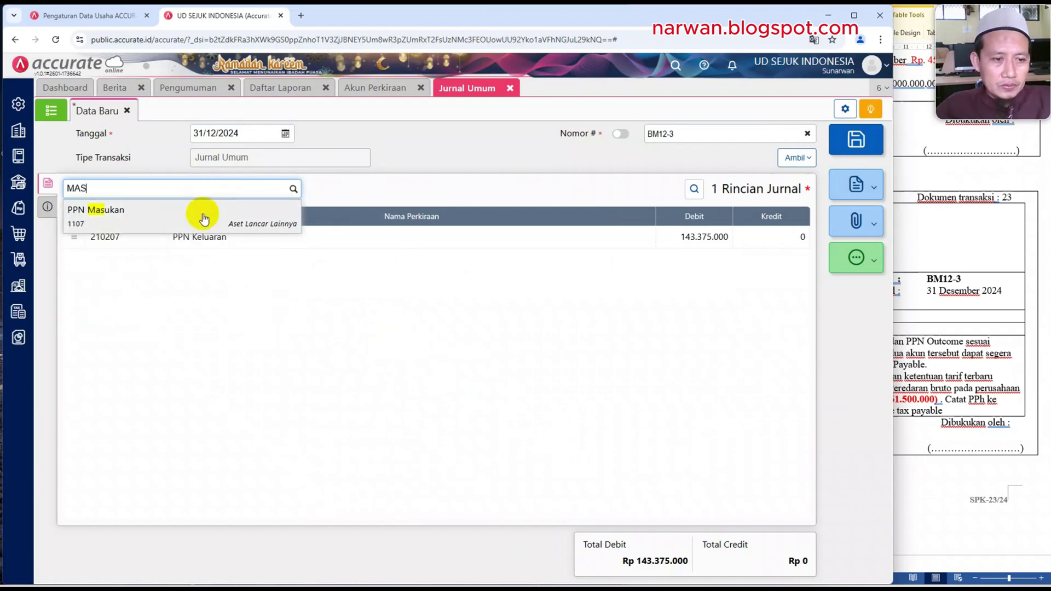
pyautogui.click(202, 213)
pyautogui.doubleClick(466, 313)
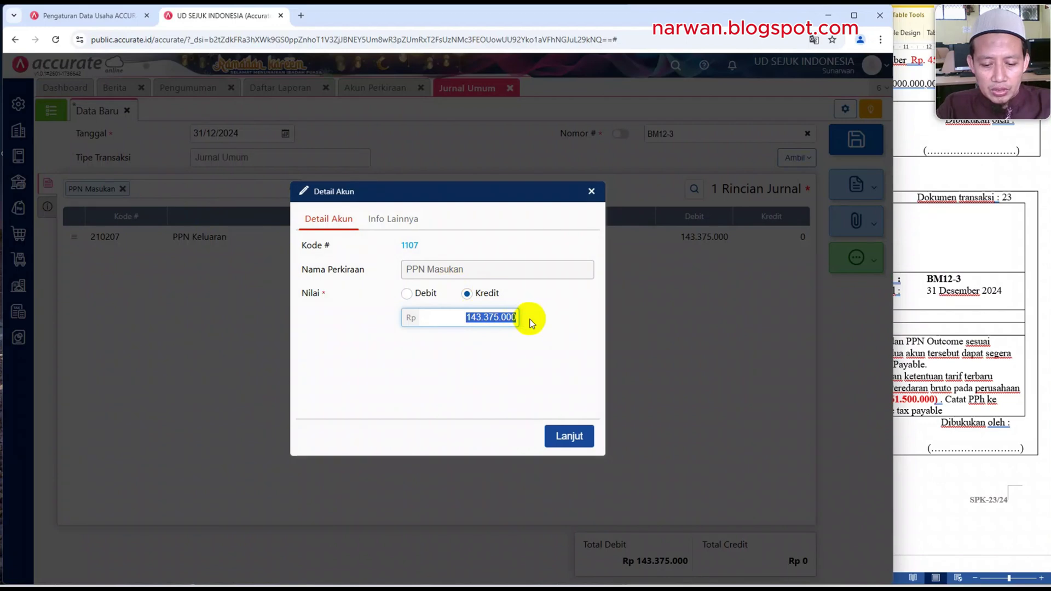
pyautogui.write('11')
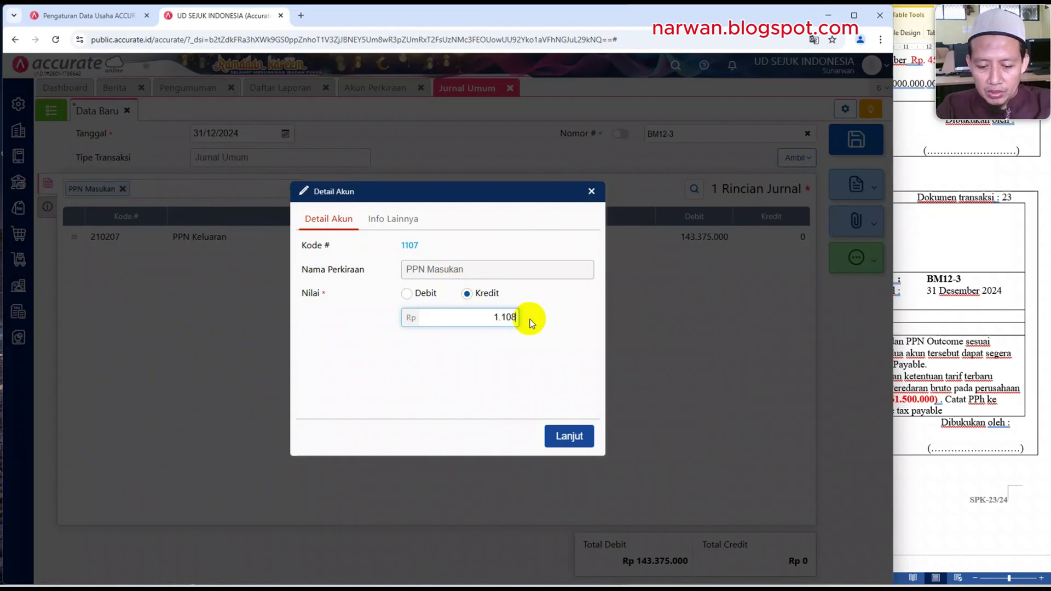
pyautogui.write('0.822.000')
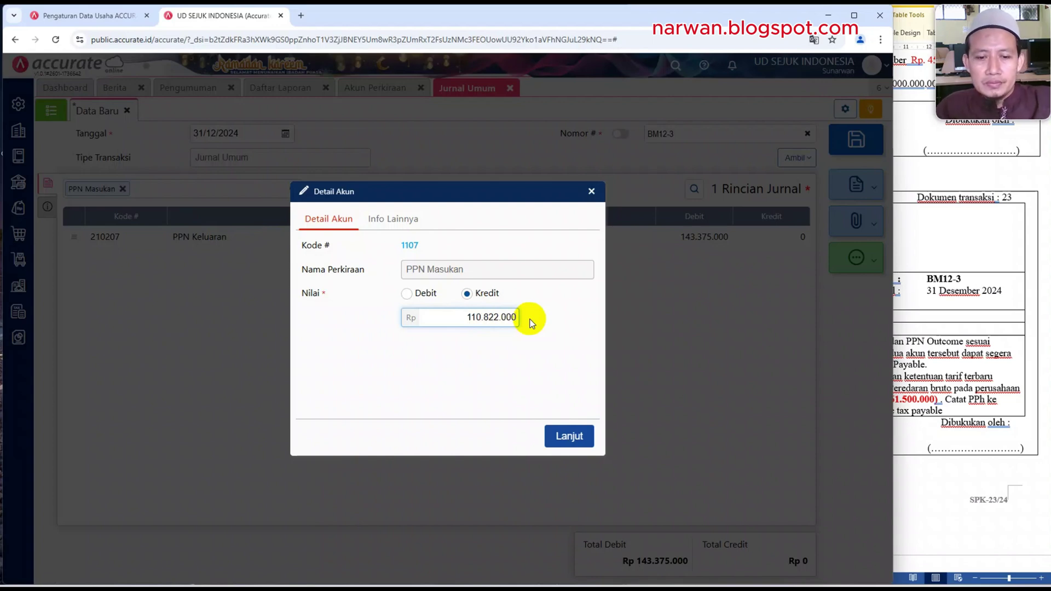
pyautogui.click(563, 437)
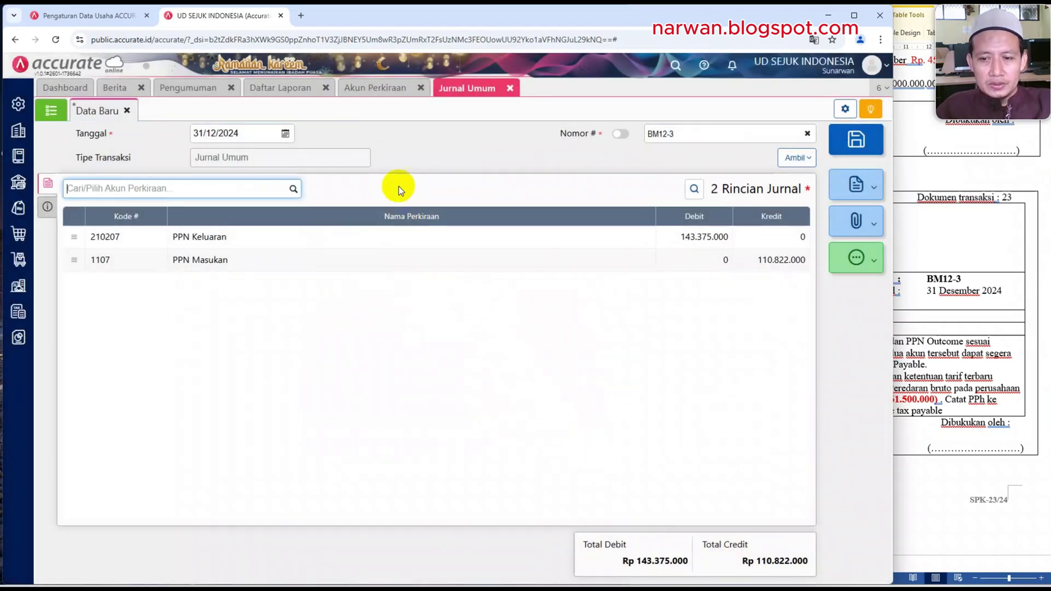
# Recheck the PPN balances in the Neraca report and add a Hutang PPN line to the journal with a credit of 32.553.000.
pyautogui.click(282, 88)
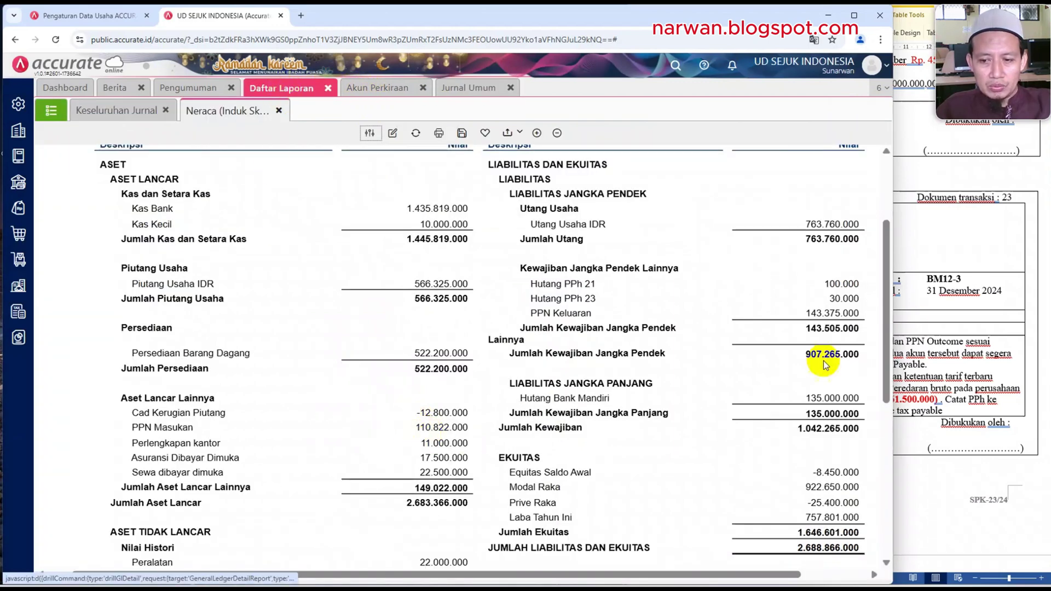
pyautogui.click(468, 88)
pyautogui.click(207, 192)
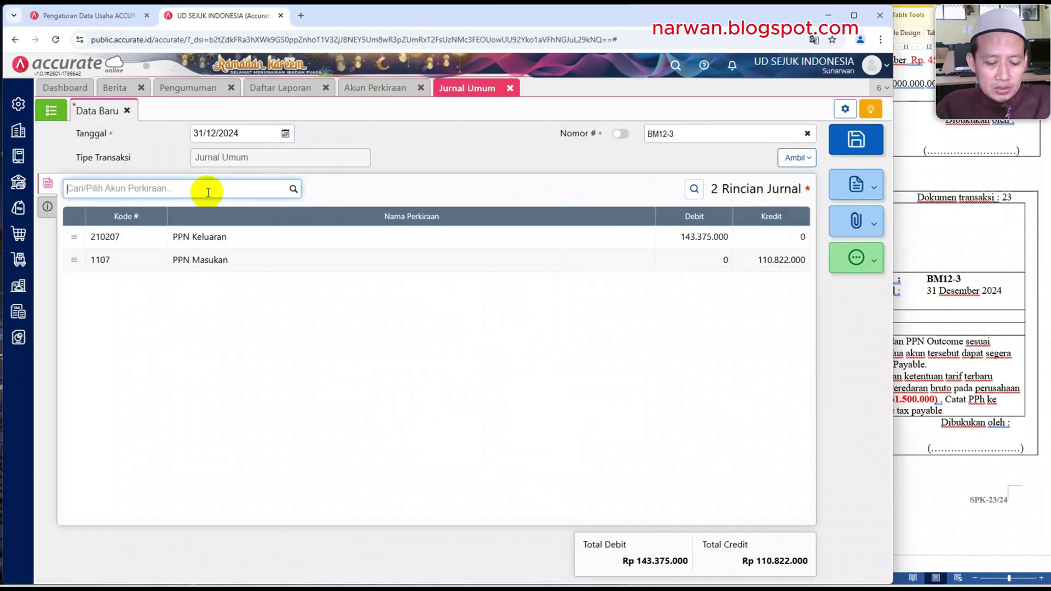
pyautogui.write('HUTANG')
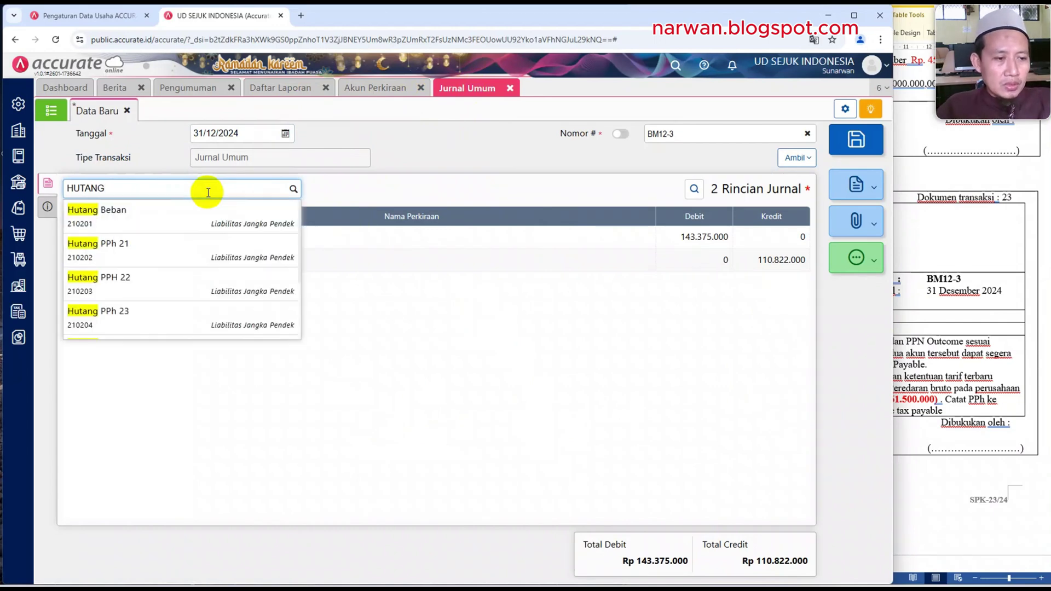
pyautogui.scroll(-3, 188, 251)
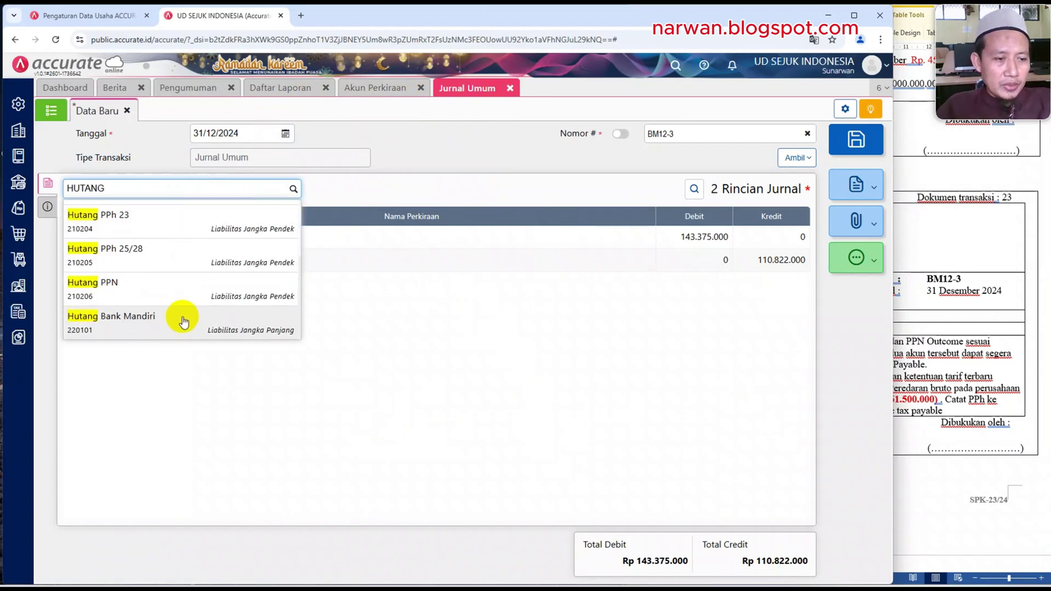
pyautogui.click(188, 294)
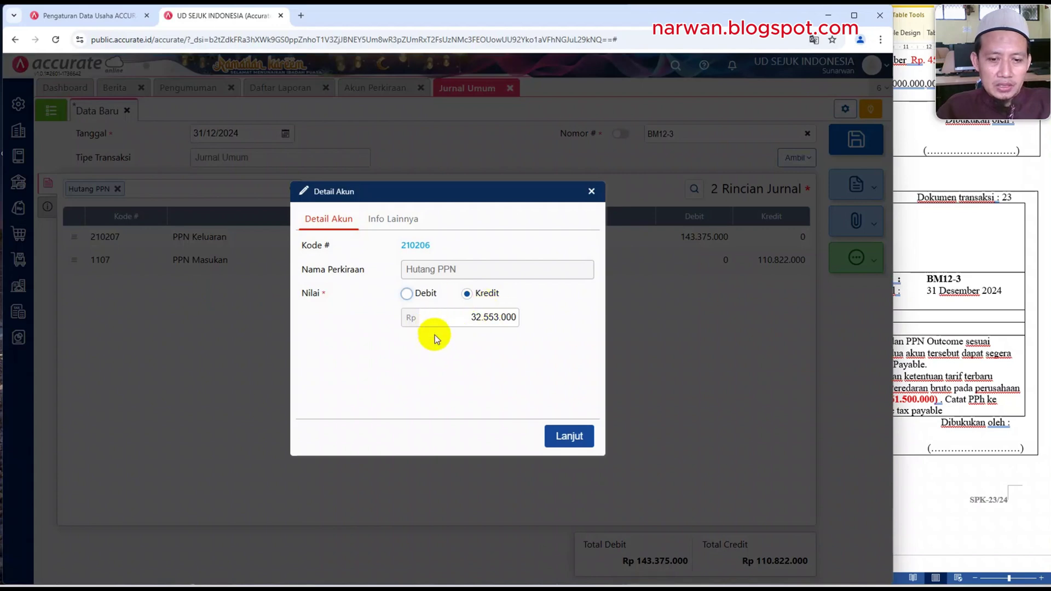
pyautogui.click(568, 438)
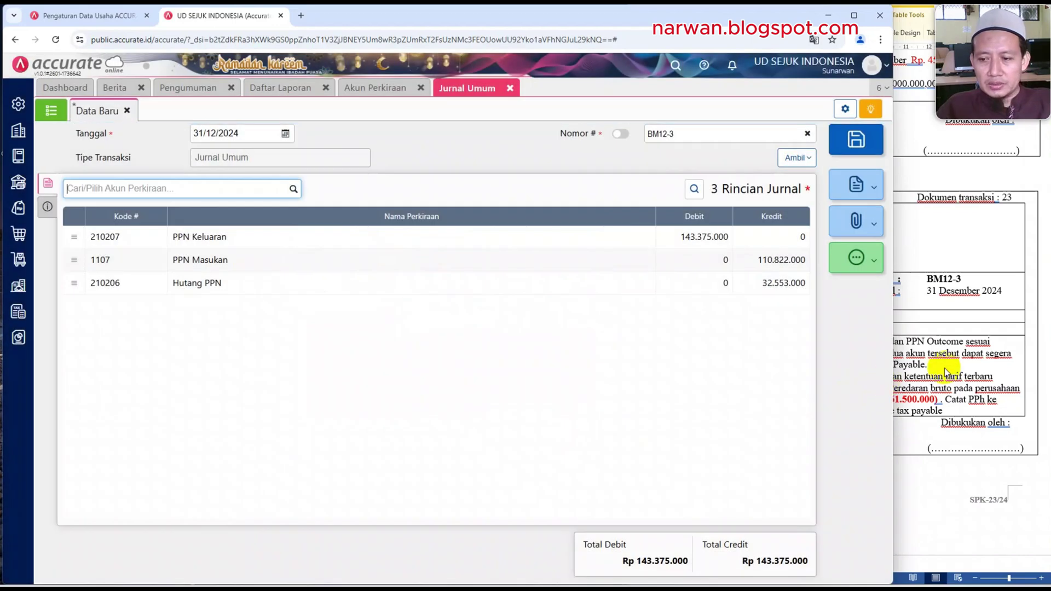
# Switch to the Word document to read memo item 8 on income tax, and look through the account list back in Accurate.
pyautogui.click(955, 366)
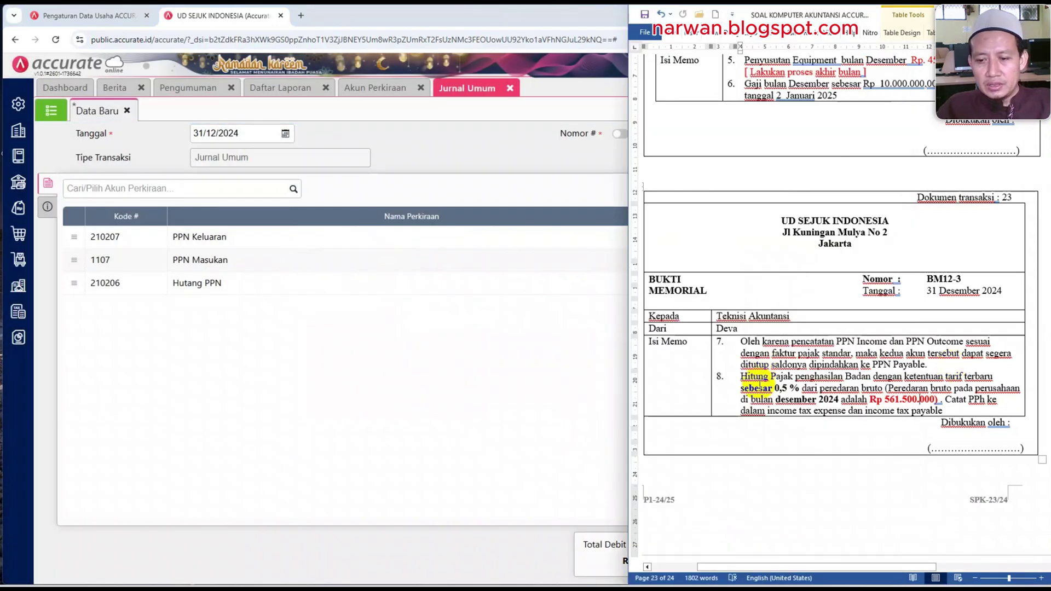
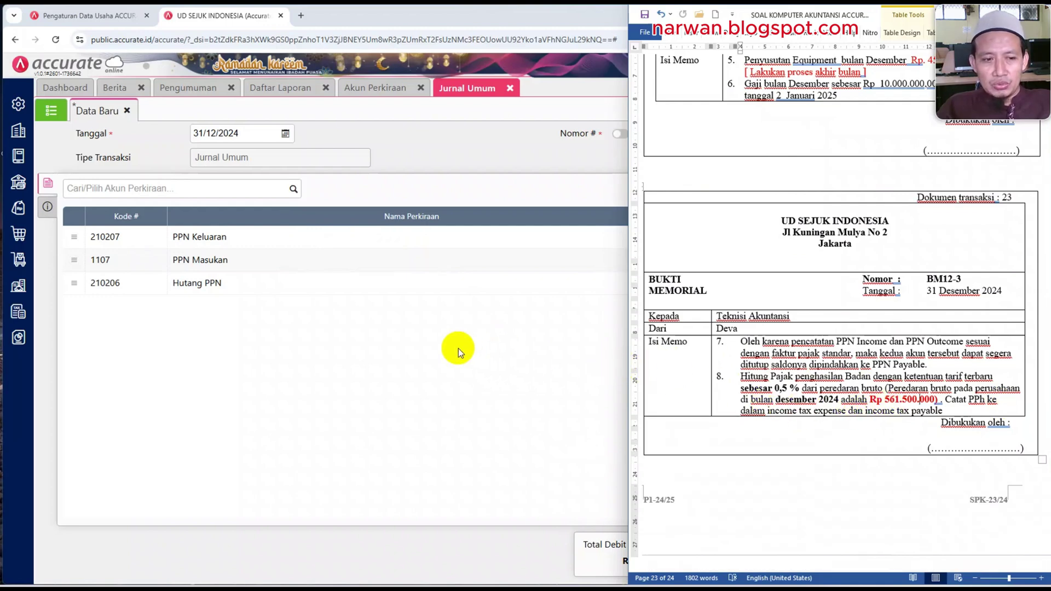
pyautogui.click(360, 92)
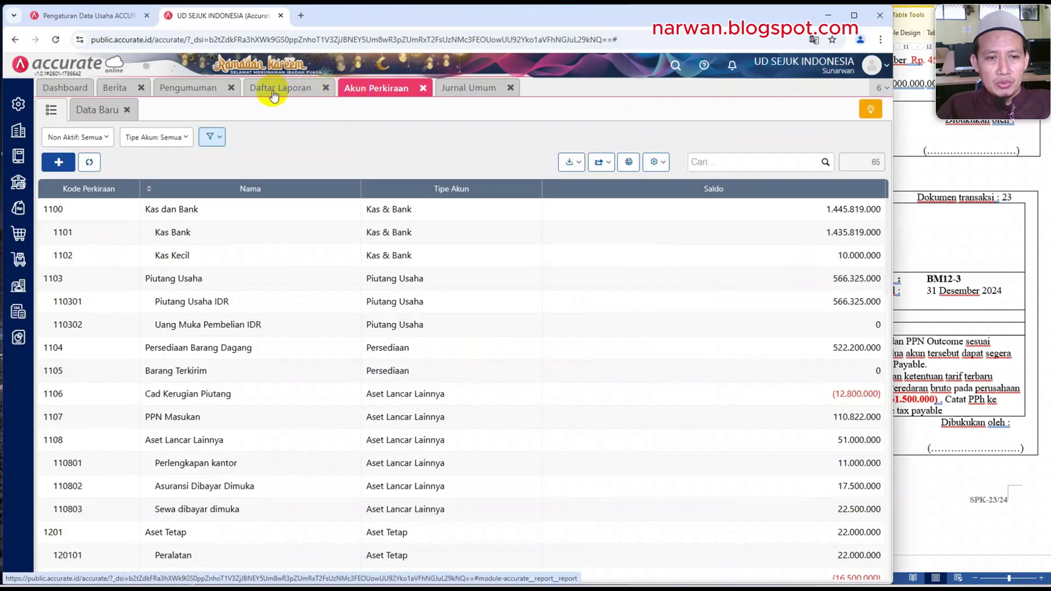
pyautogui.scroll(-5, 386, 281)
pyautogui.click(386, 276)
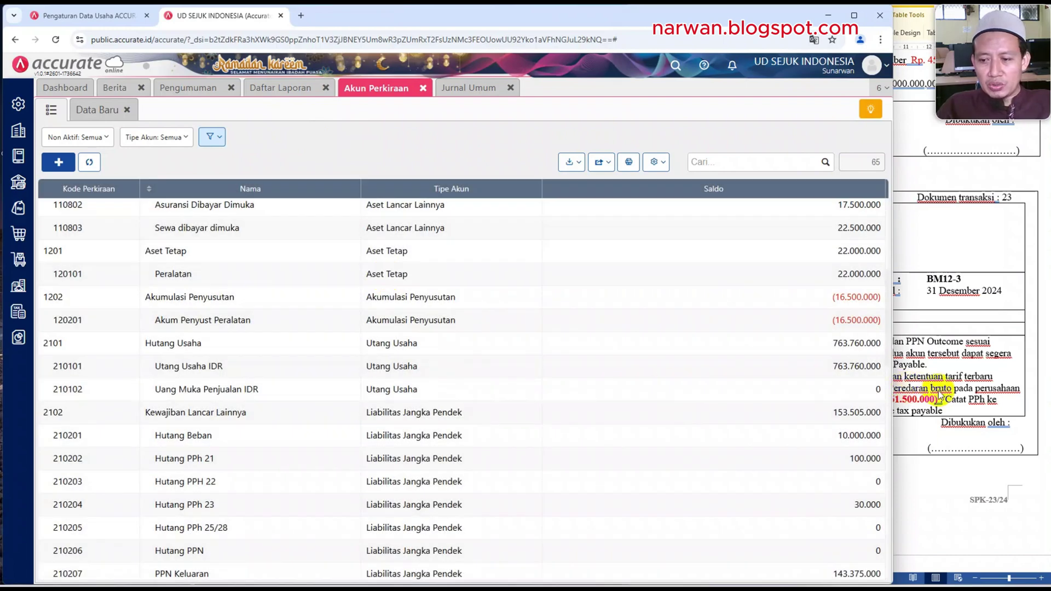
pyautogui.scroll(-5, 369, 405)
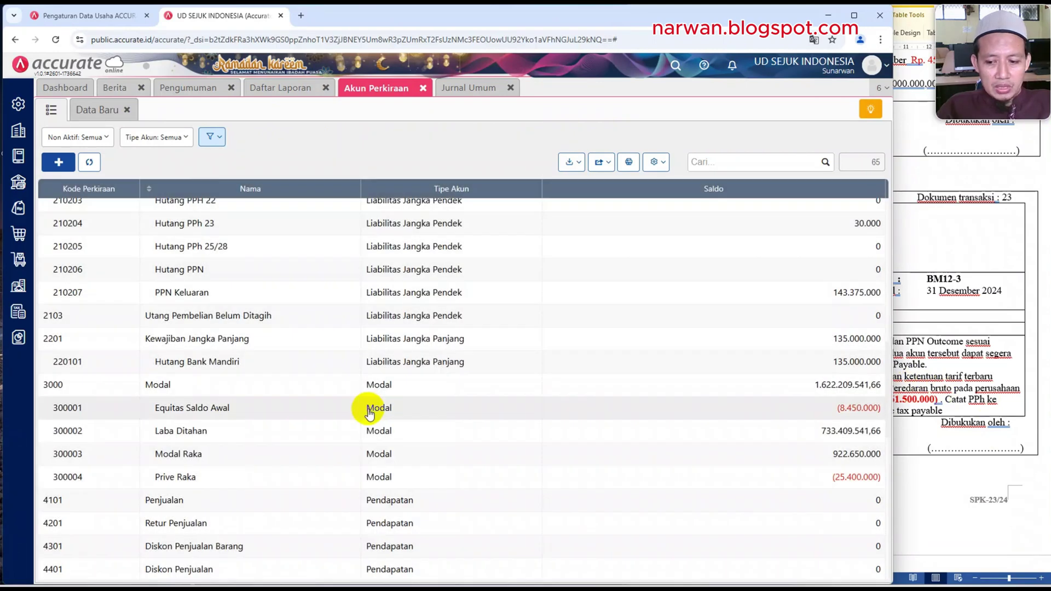
pyautogui.scroll(-1, 367, 409)
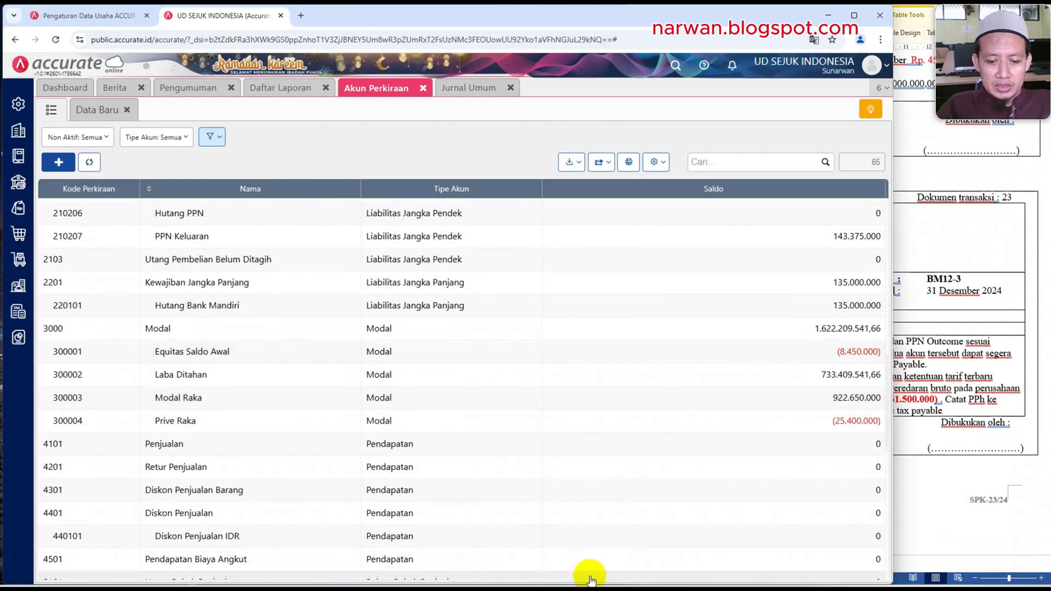
pyautogui.scroll(2, 441, 235)
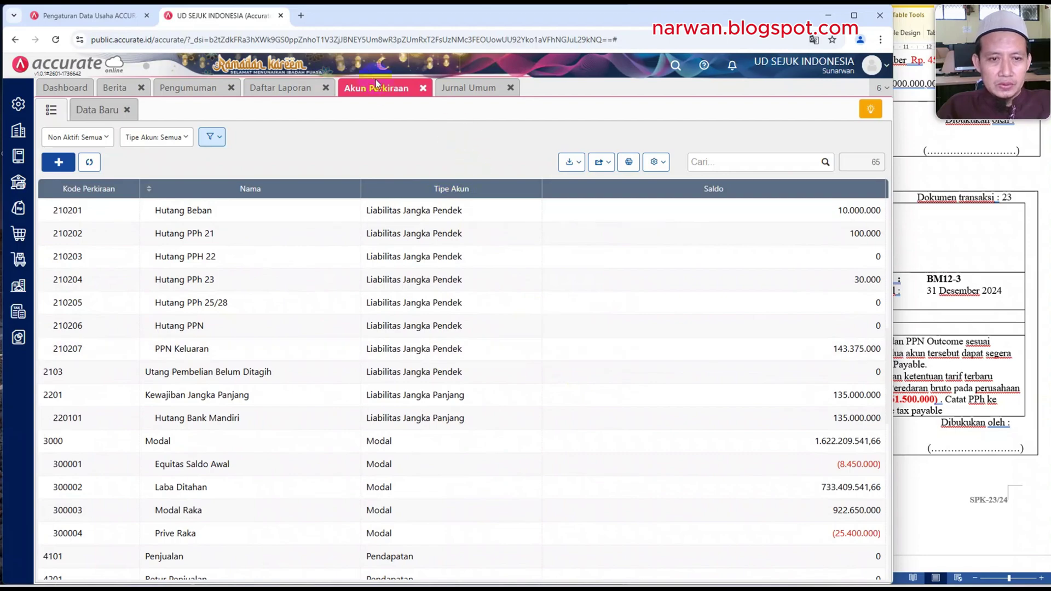
# Display the Laba/Rugi (Standar) report for 01/12/2024 to 31/12/2024 and enlarge it to examine the revenue figures.
pyautogui.click(284, 88)
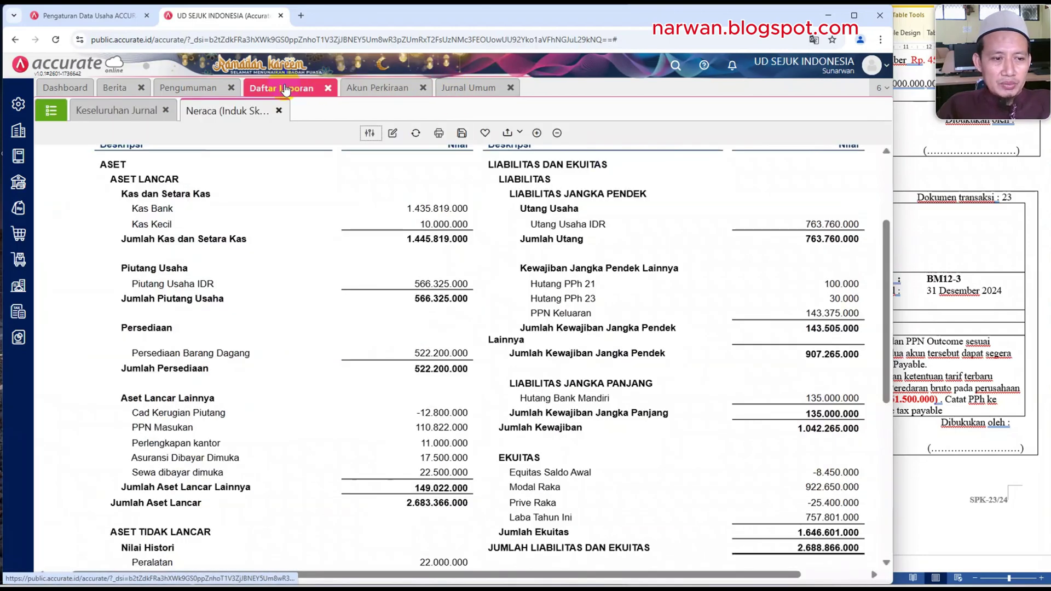
pyautogui.click(51, 111)
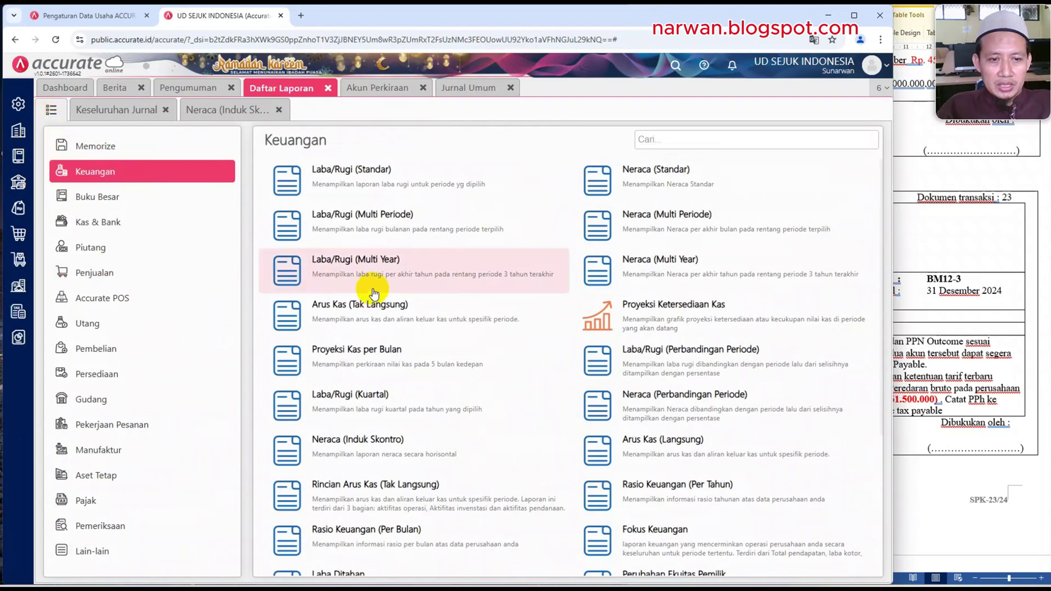
pyautogui.click(370, 168)
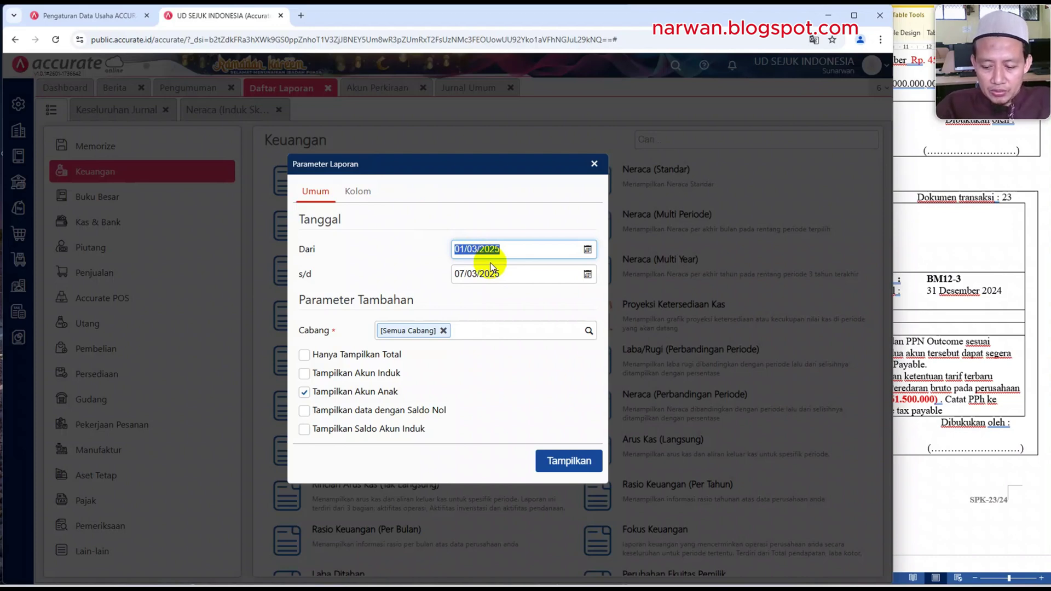
pyautogui.write('0112')
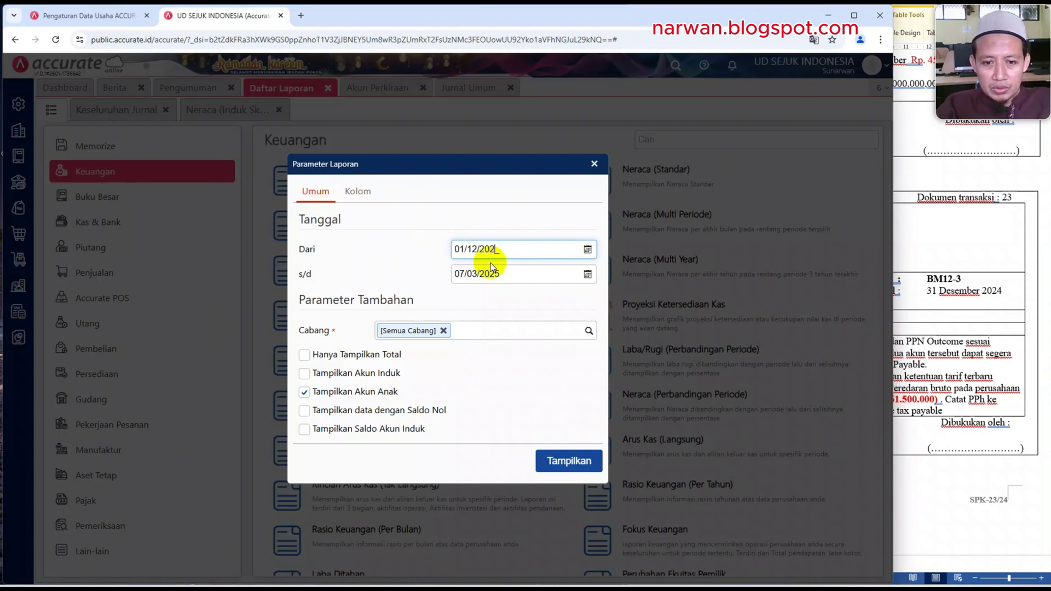
pyautogui.press('Tab')
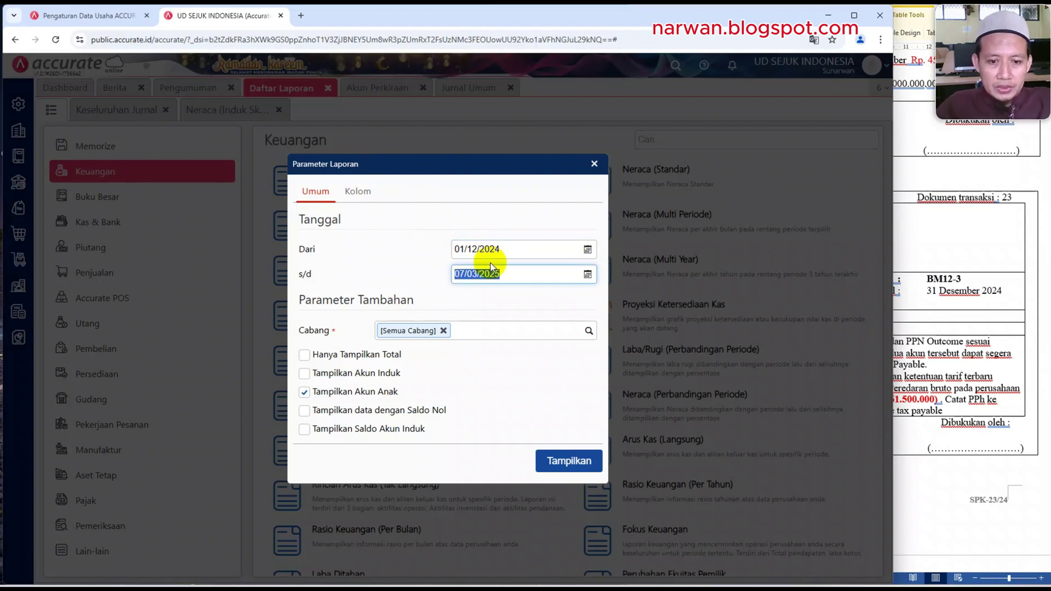
pyautogui.write('3')
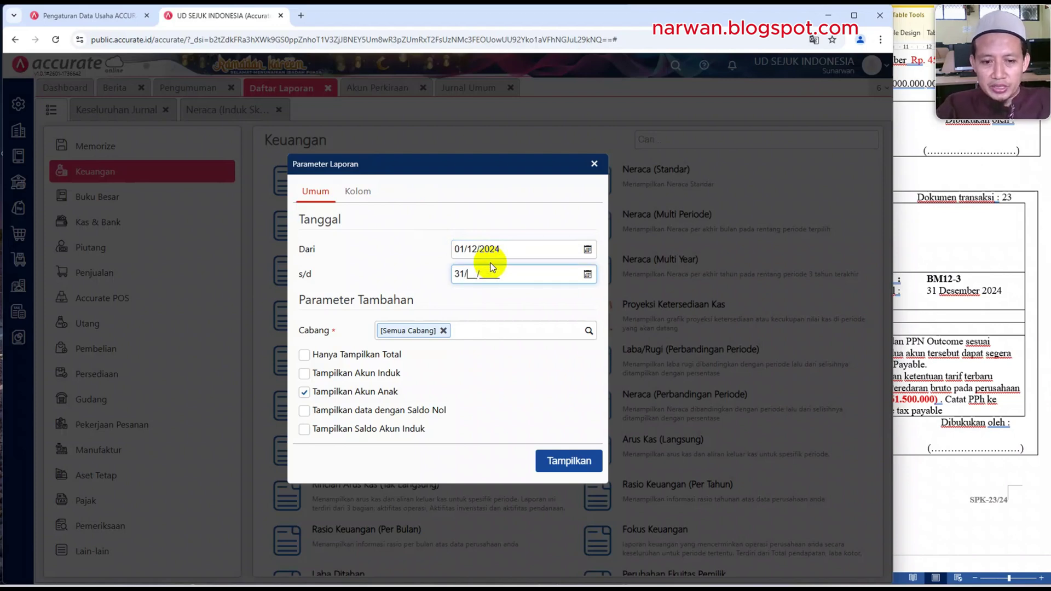
pyautogui.write('1/12/2024')
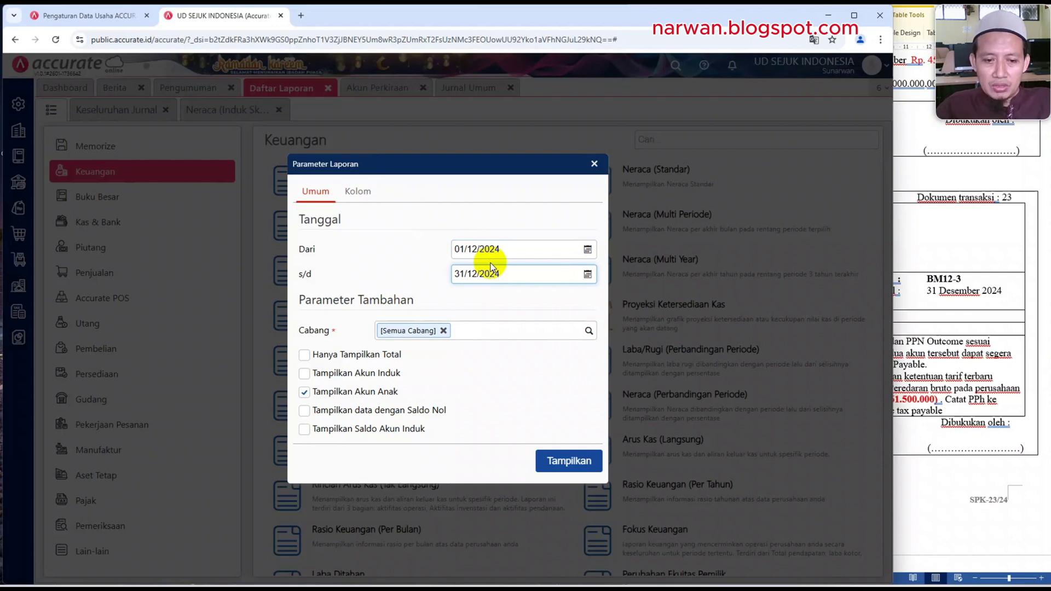
pyautogui.click(569, 461)
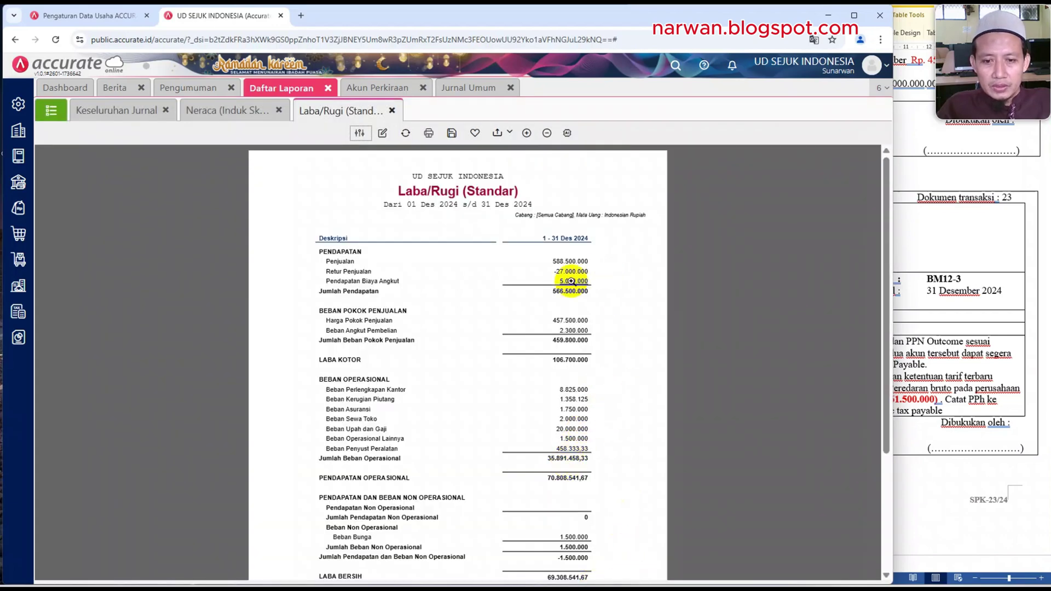
pyautogui.click(527, 133)
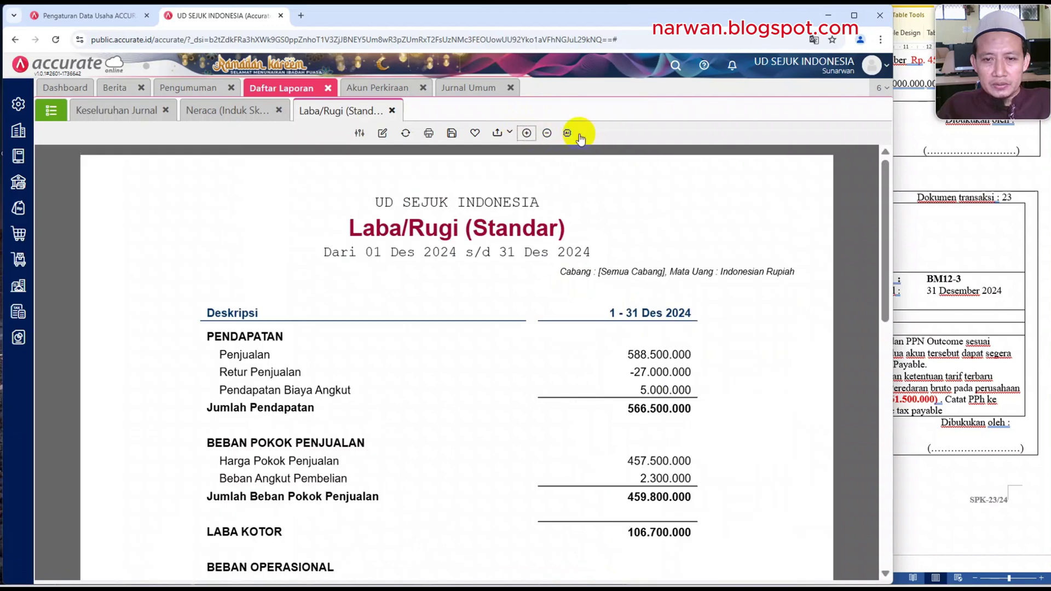
# Switch to Calculator and subtract the sales returns of 27.000.000 from the sales of 588.500.000.
pyautogui.click(546, 133)
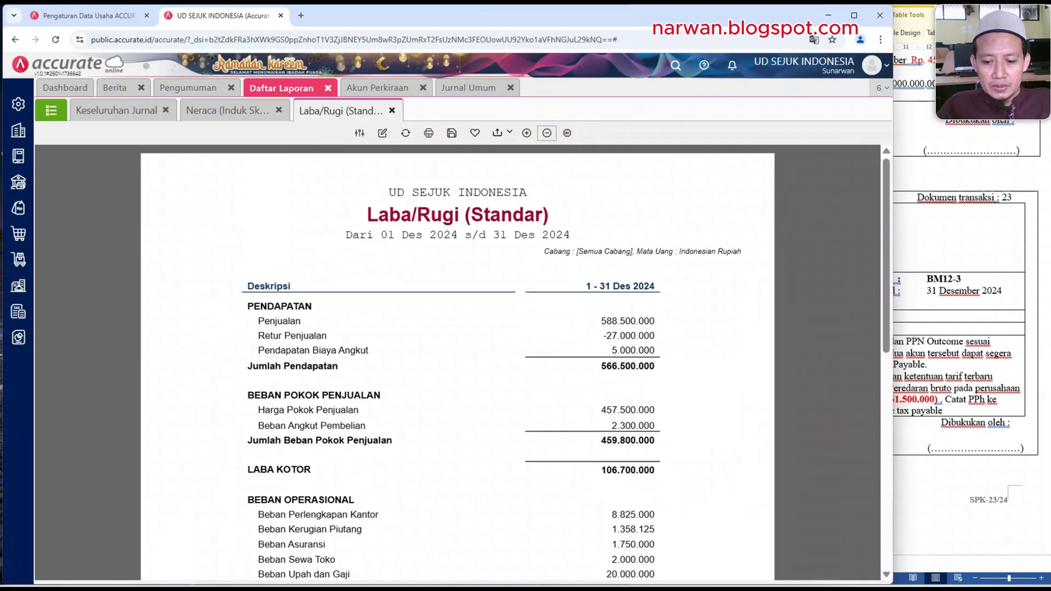
pyautogui.click(728, 588)
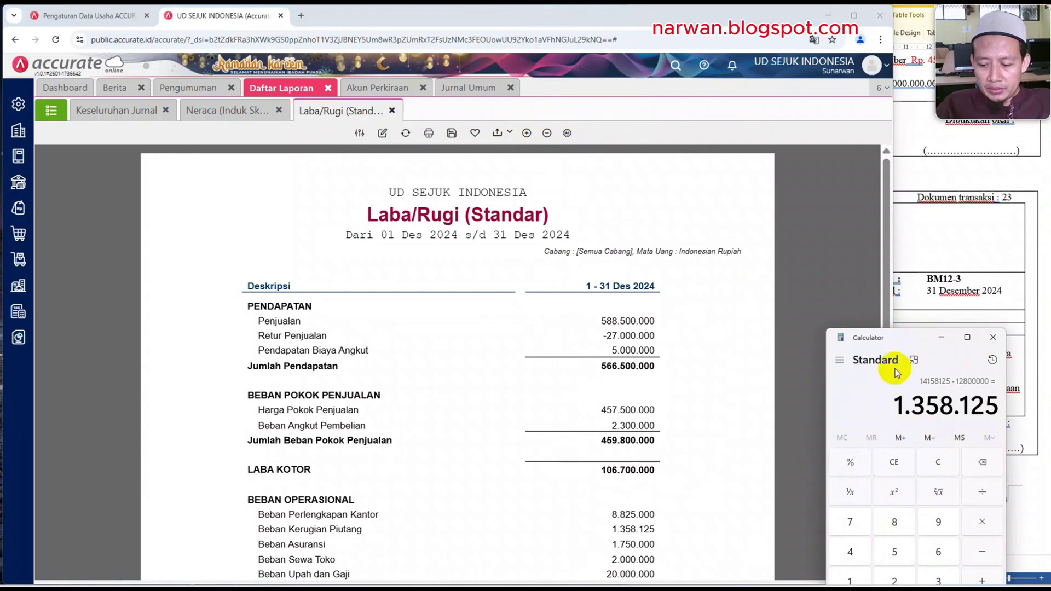
pyautogui.moveTo(882, 348); pyautogui.dragTo(857, 280)
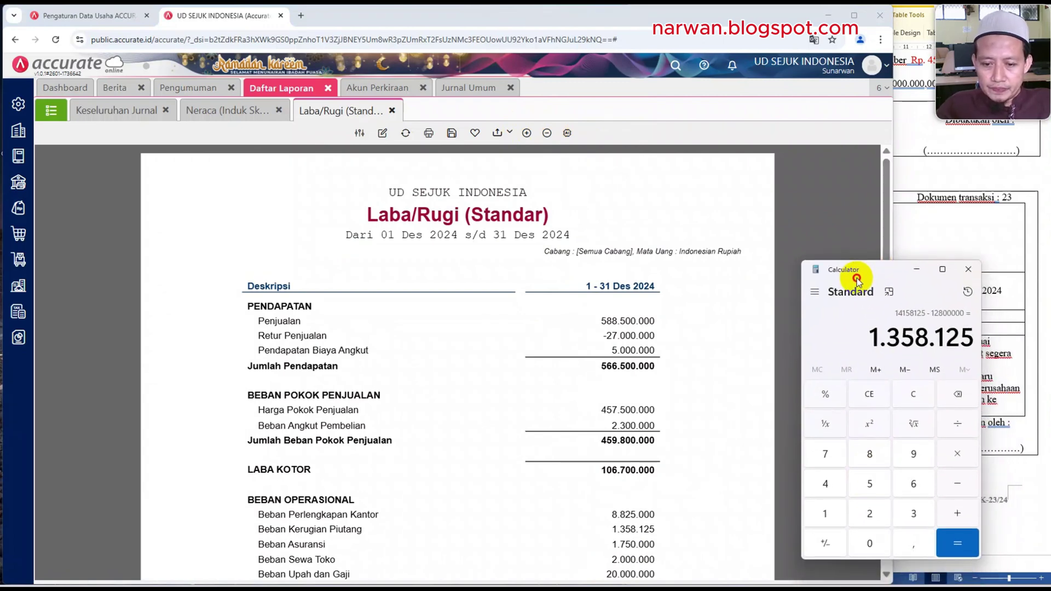
pyautogui.write('588')
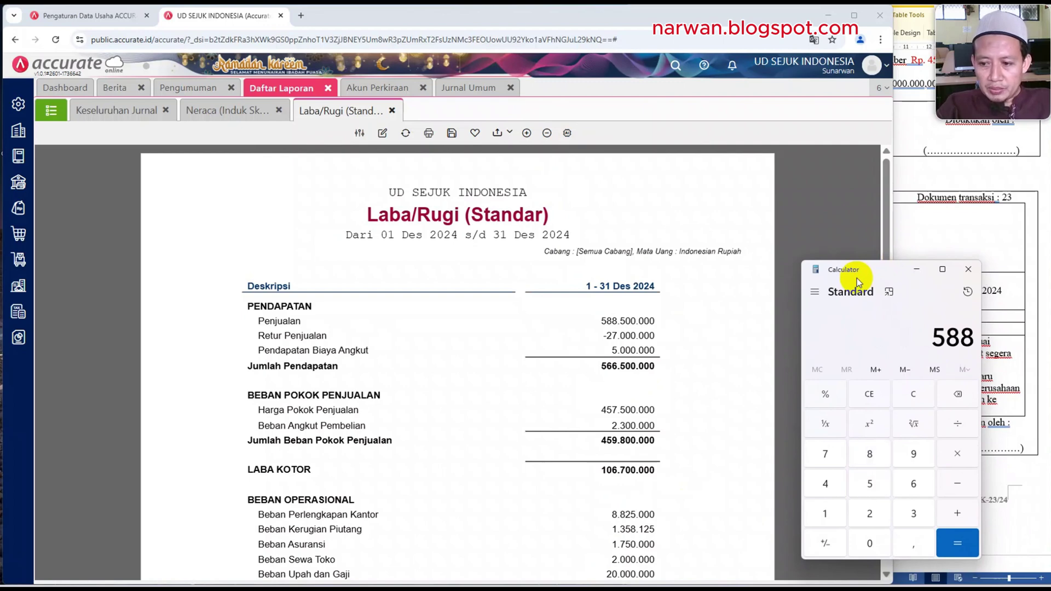
pyautogui.write('.500.000')
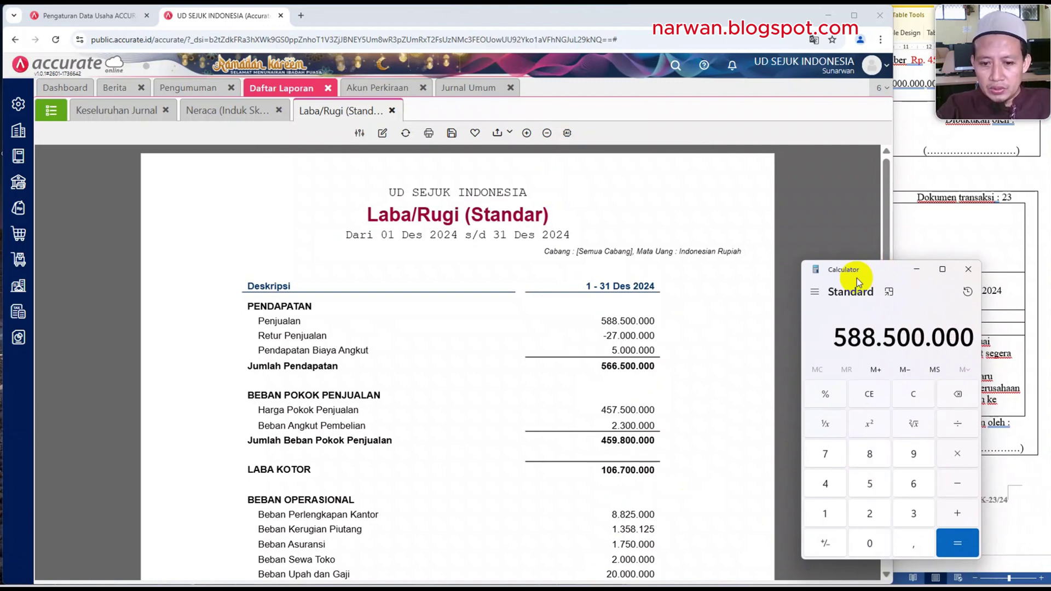
pyautogui.press('-')
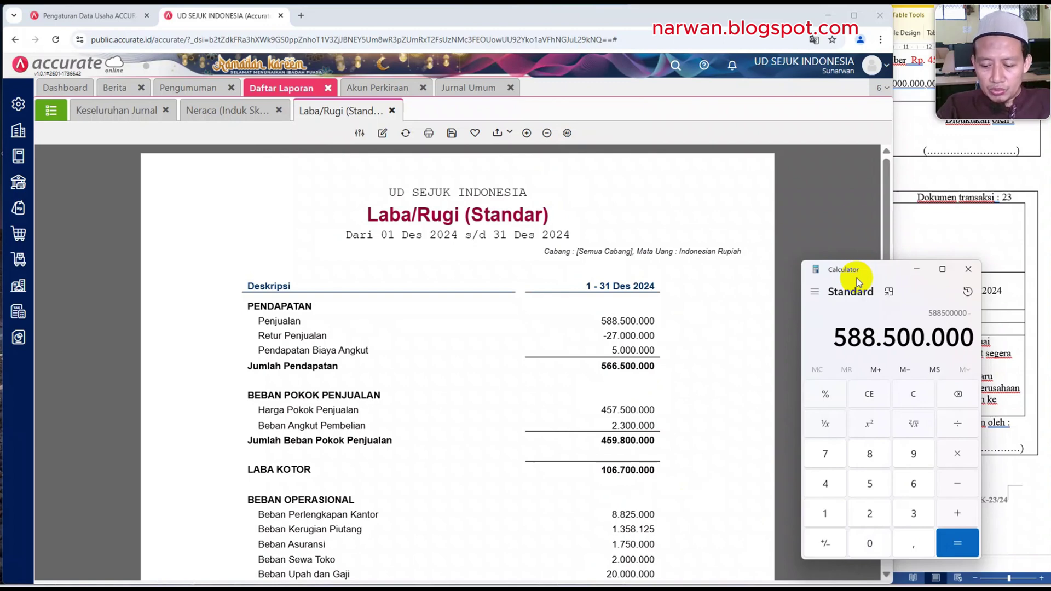
pyautogui.write('270000')
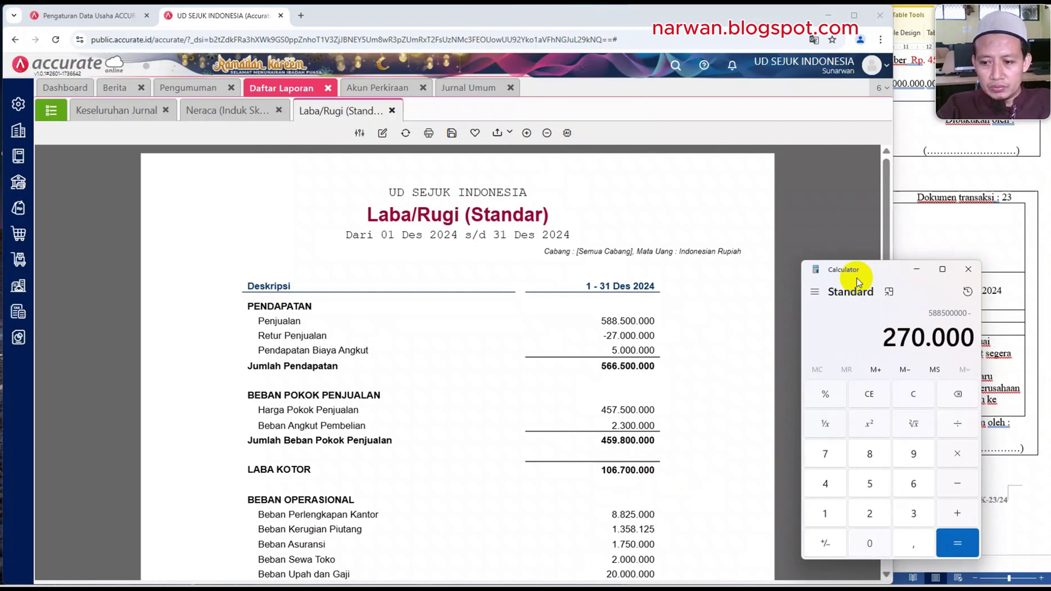
pyautogui.write('00')
pyautogui.press('Return')
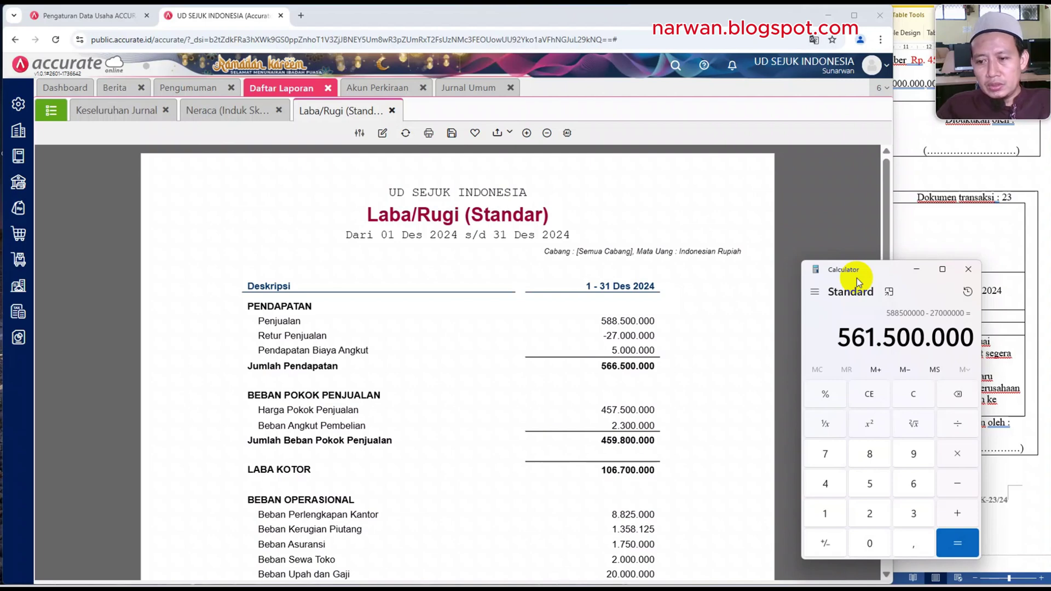
# Recheck memo item 8 in the Word document and calculate 0,5 % of the gross turnover in Calculator.
pyautogui.click(925, 226)
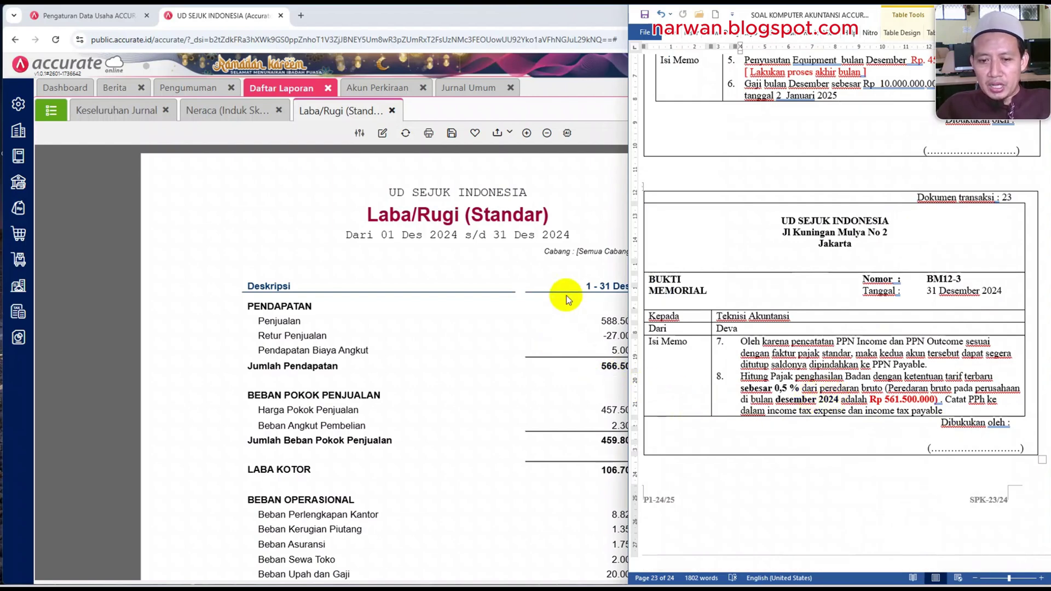
pyautogui.click(565, 274)
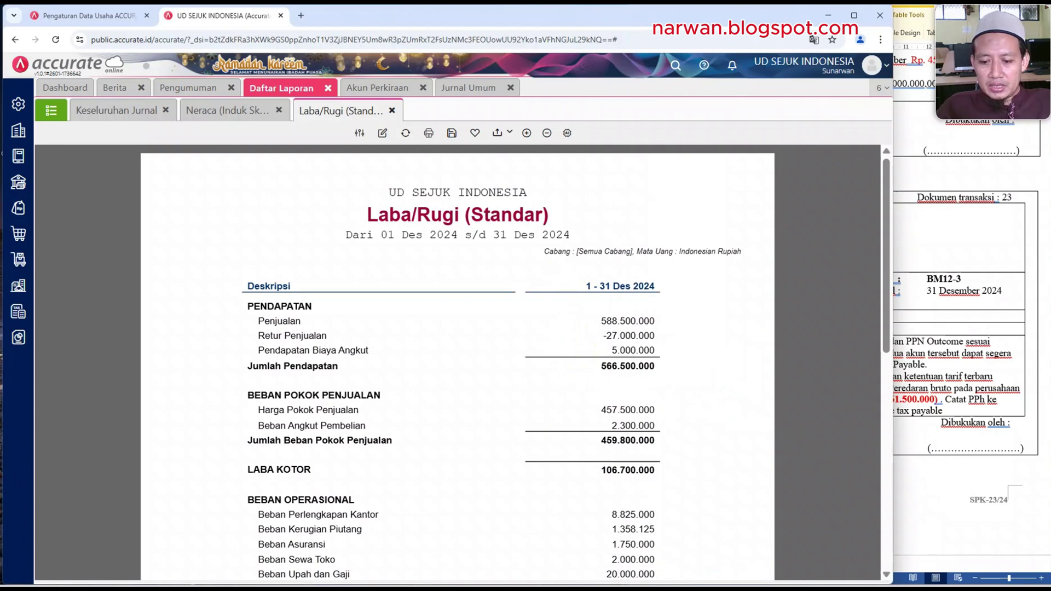
pyautogui.click(728, 588)
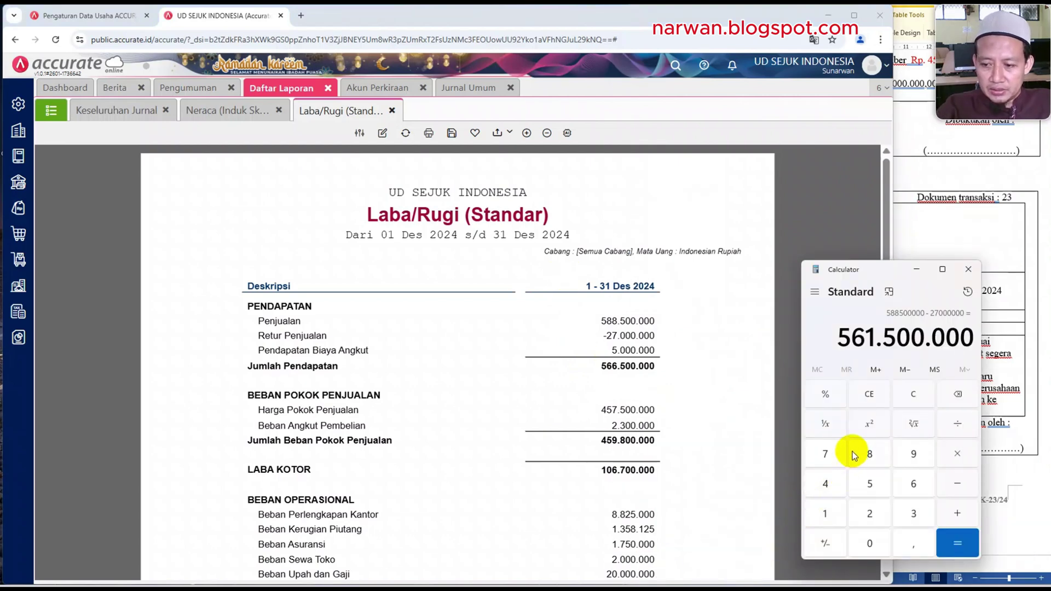
pyautogui.press('*')
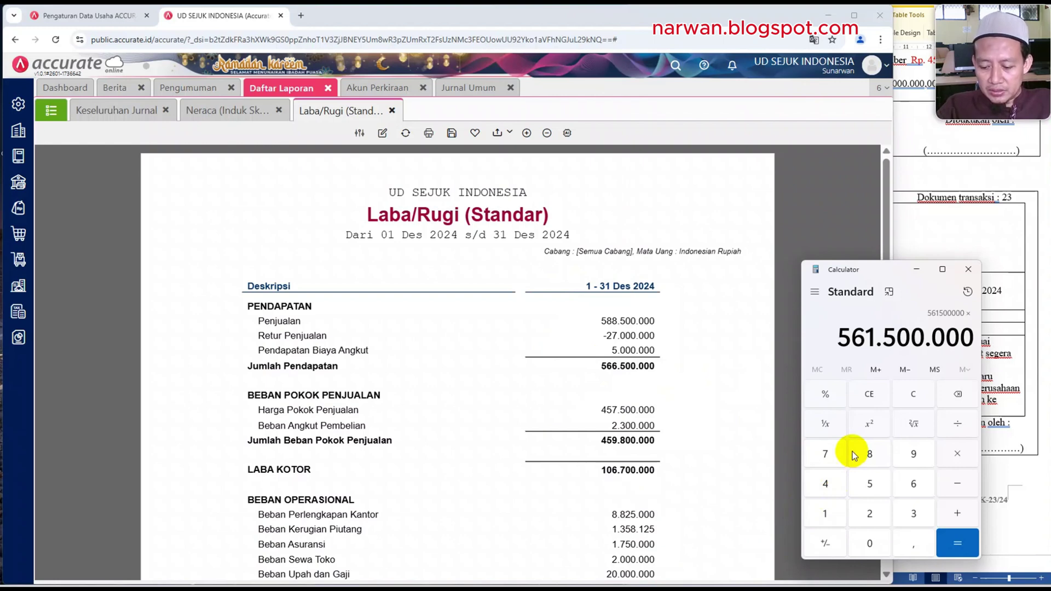
pyautogui.write('0,5')
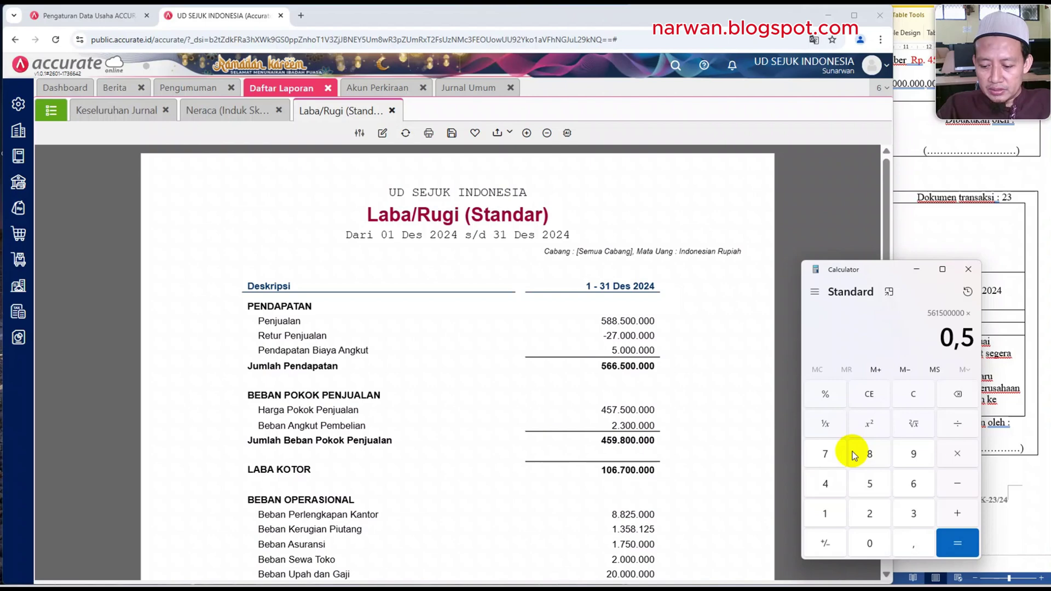
pyautogui.press('Return')
pyautogui.press('/')
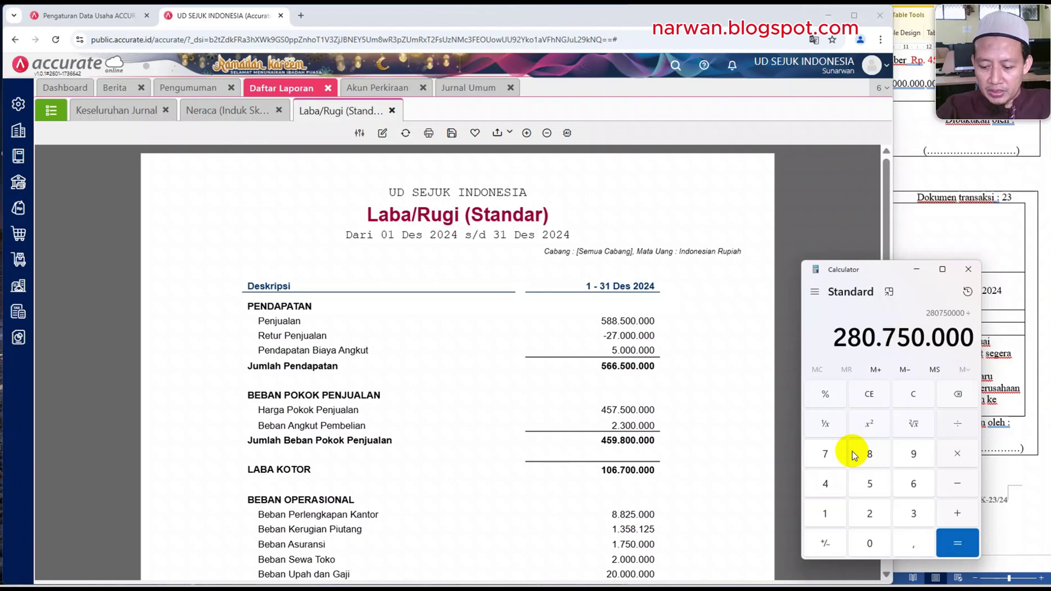
pyautogui.write('100')
pyautogui.press('Return')
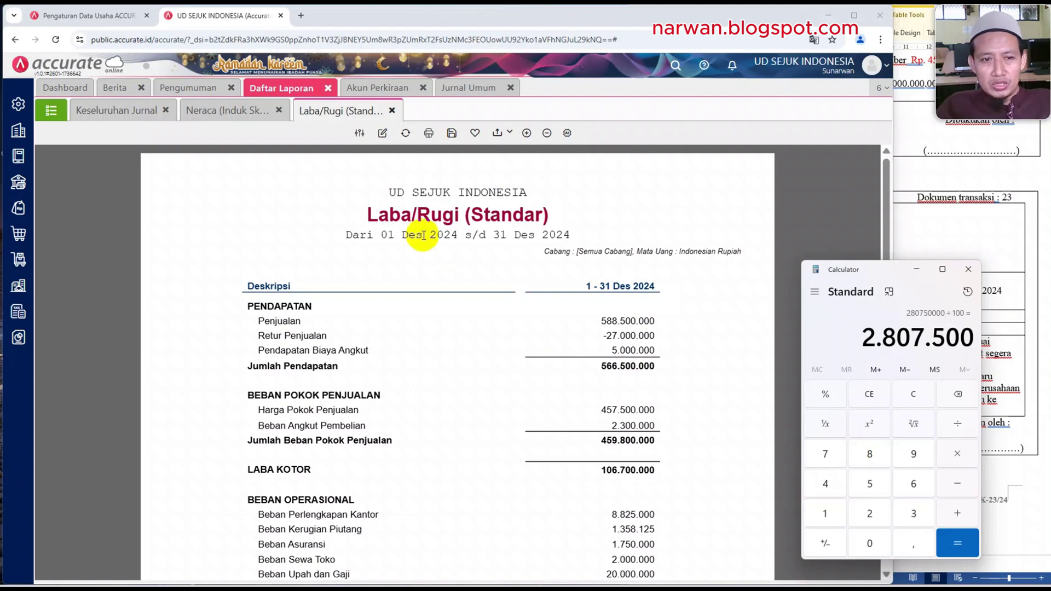
# Return to the unsaved Jurnal Umum entry BM12-3 in Accurate and start searching for another account.
pyautogui.click(461, 88)
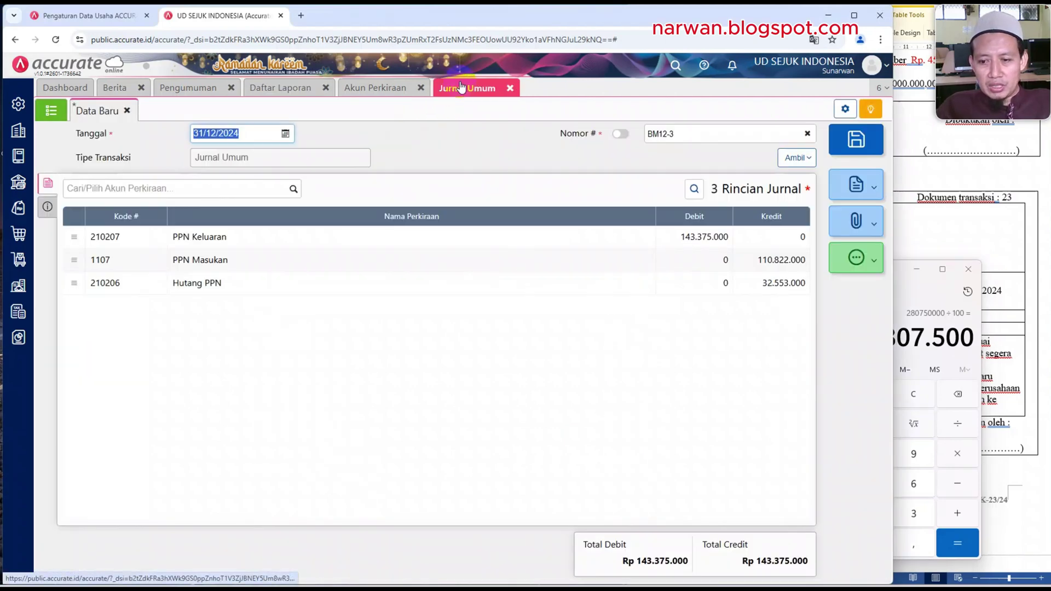
pyautogui.click(125, 188)
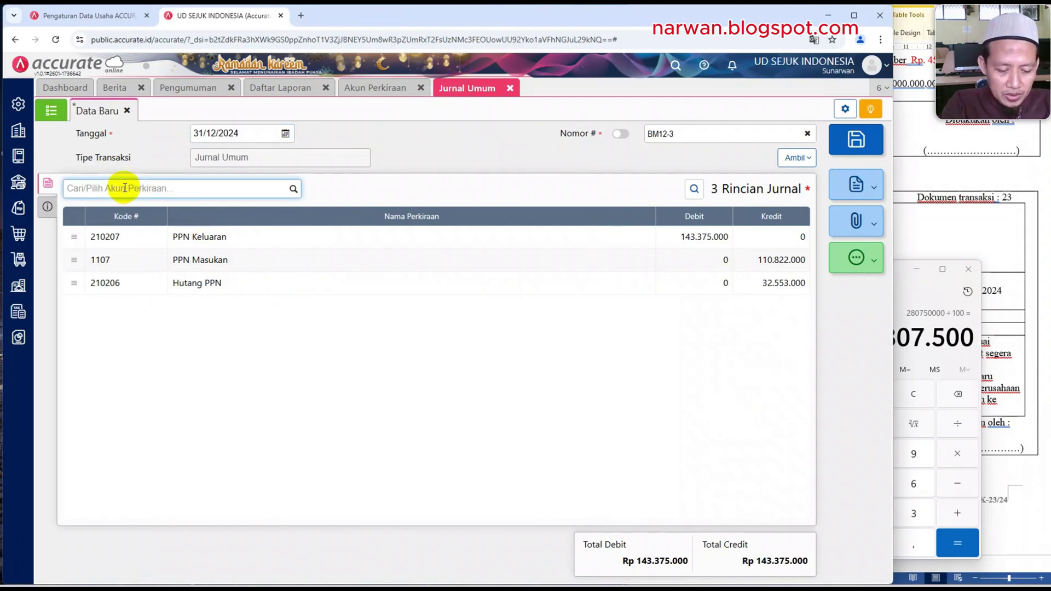
pyautogui.write('B')
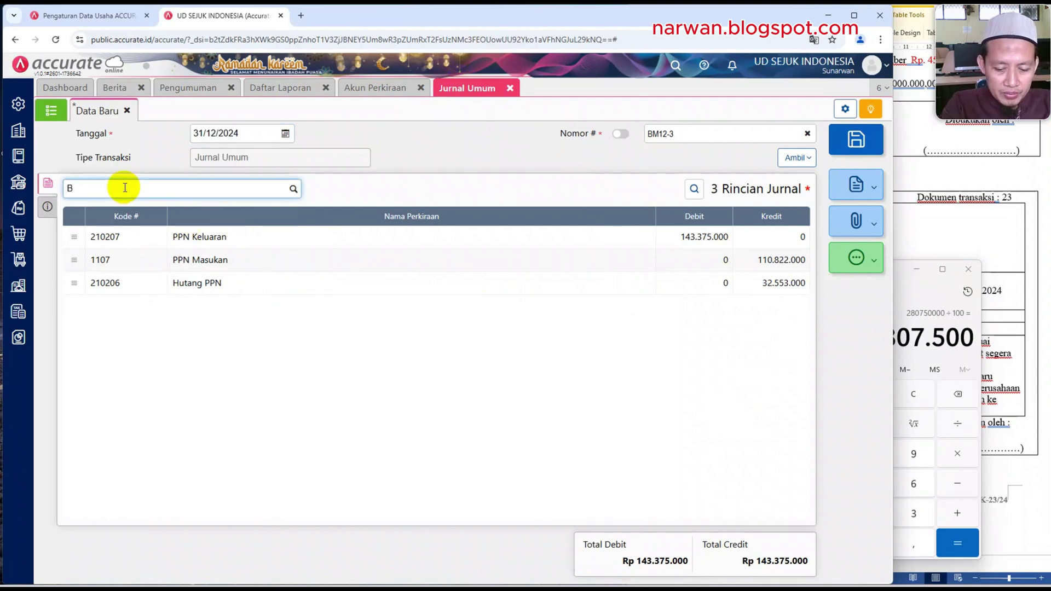
pyautogui.press('BackSpace')
pyautogui.write('PENGHA')
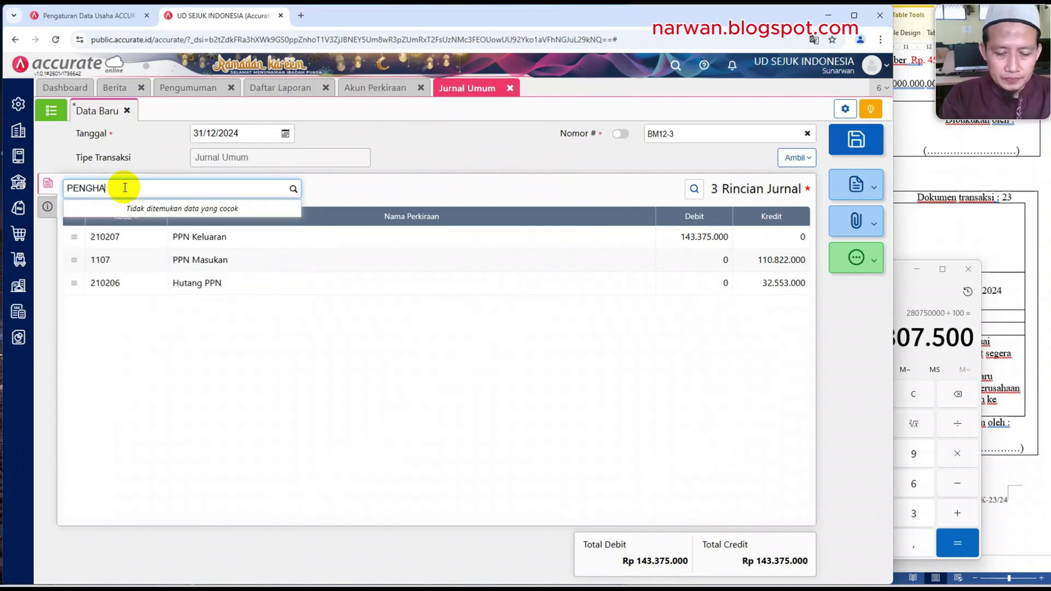
pyautogui.press('BackSpace')
pyautogui.press('BackSpace')
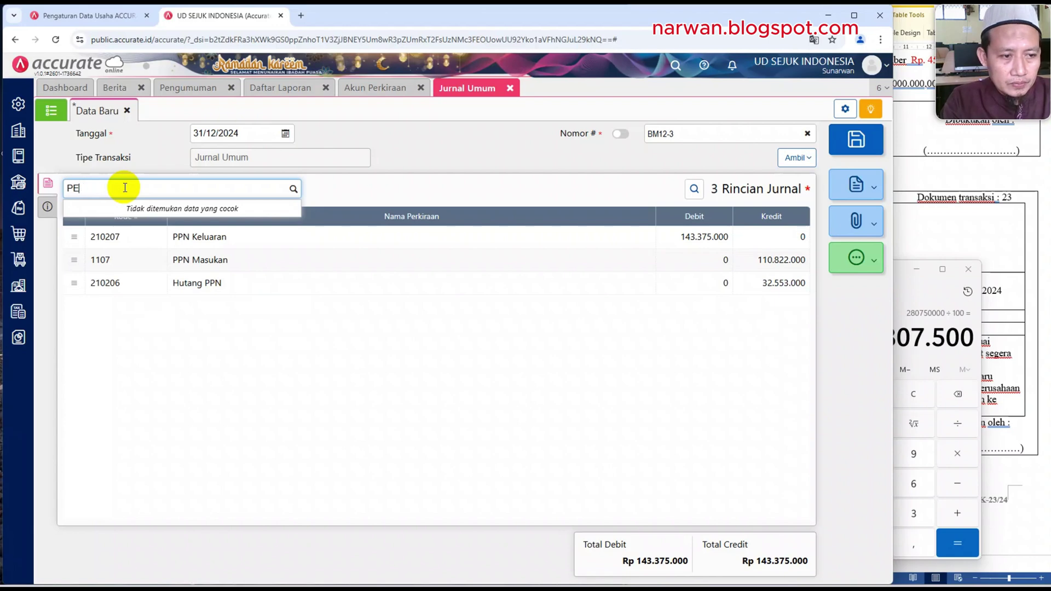
pyautogui.press('BackSpace')
pyautogui.press('BackSpace')
# Find the Beban PPh account among the BEBAN accounts and add it to the journal with a debit of 2.807.500.
pyautogui.write('B')
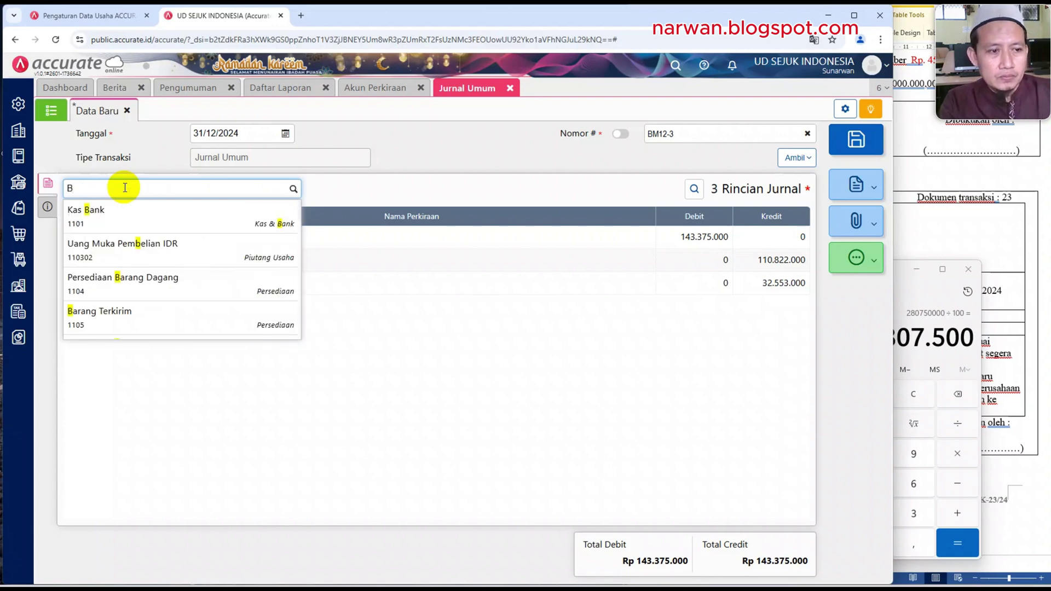
pyautogui.write('EBAN')
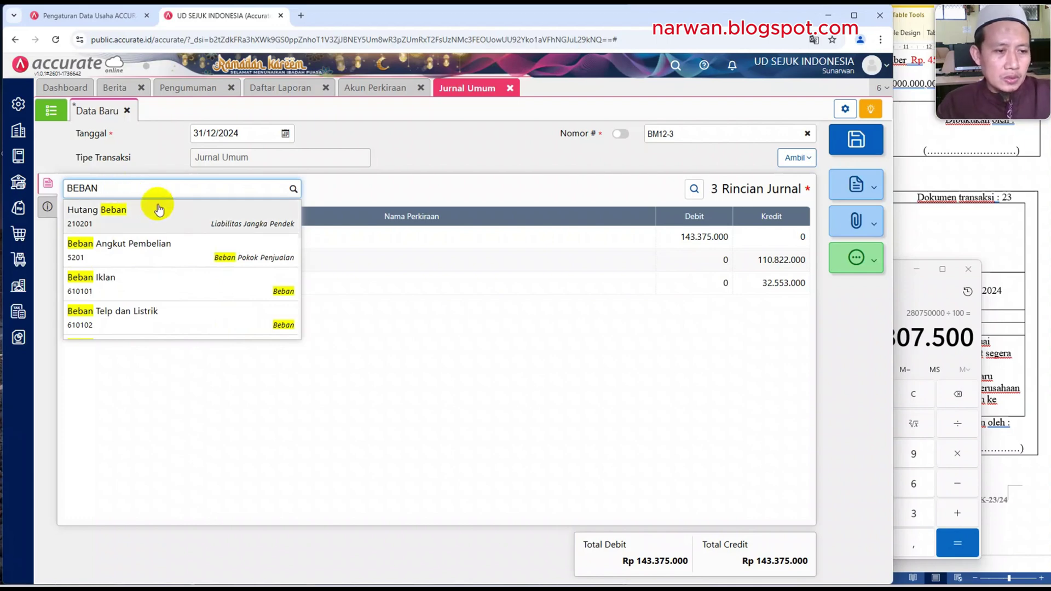
pyautogui.scroll(-1, 75, 296)
pyautogui.scroll(-5, 82, 307)
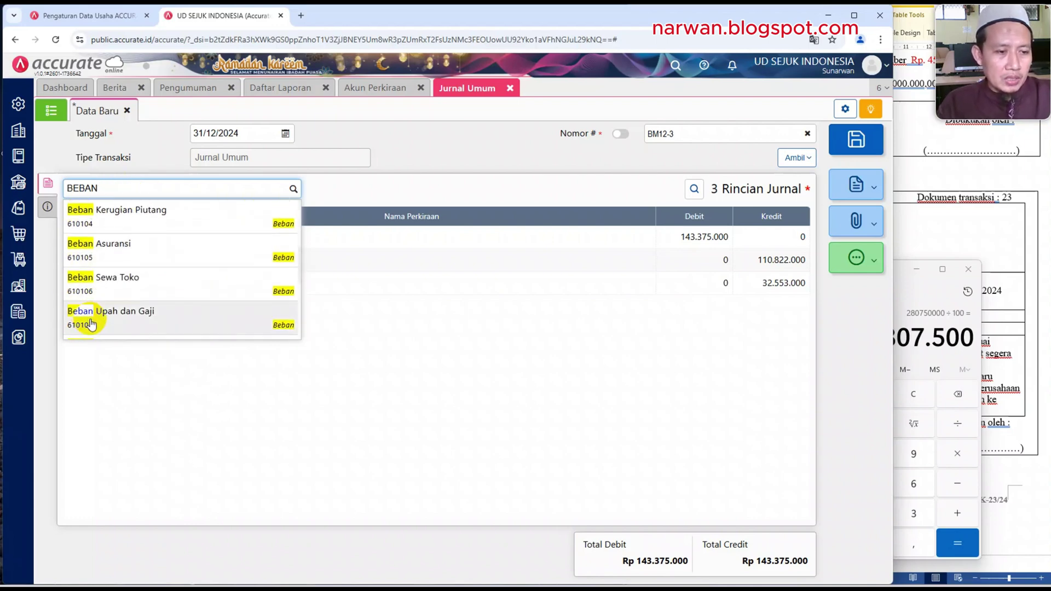
pyautogui.scroll(-3, 96, 327)
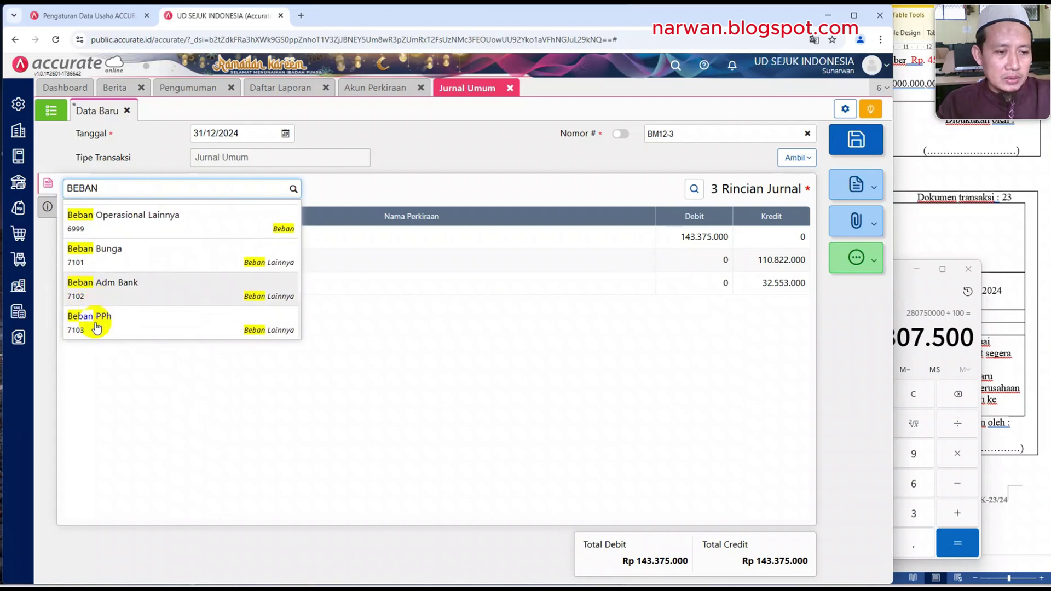
pyautogui.click(97, 323)
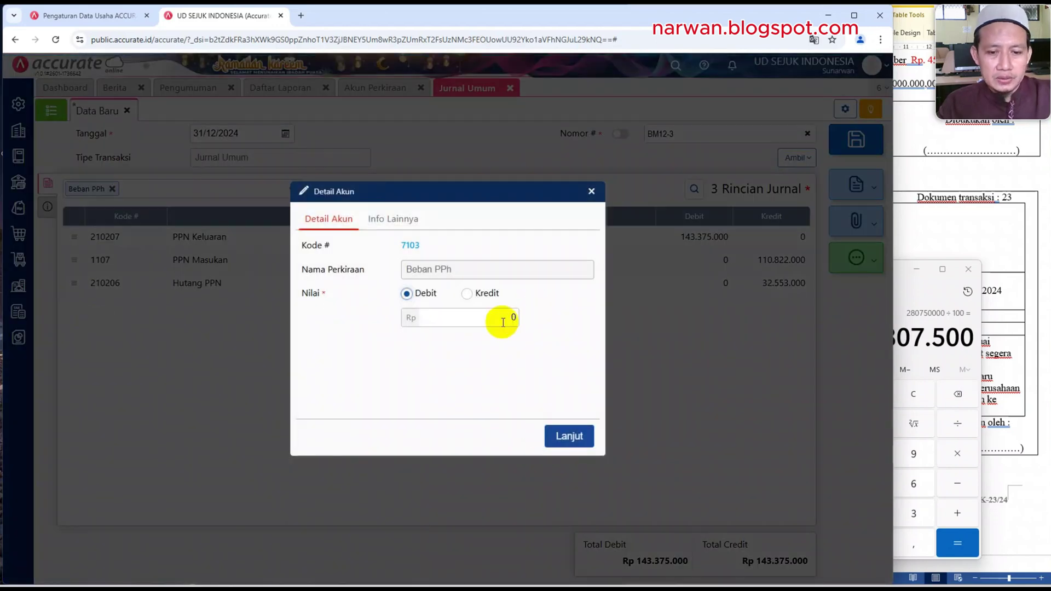
pyautogui.click(494, 317)
pyautogui.doubleClick(512, 318)
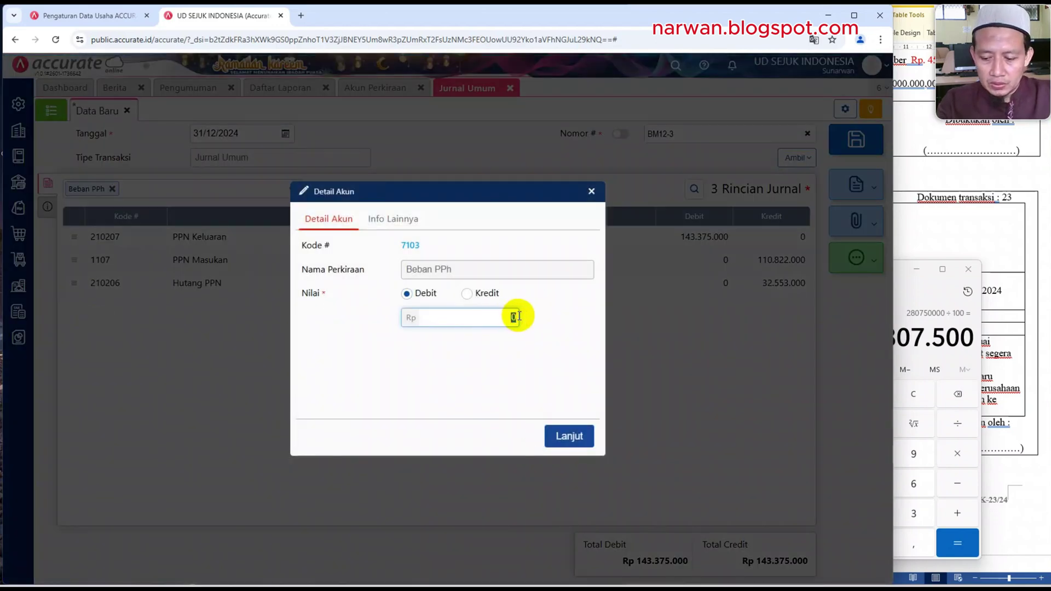
pyautogui.write('2.807')
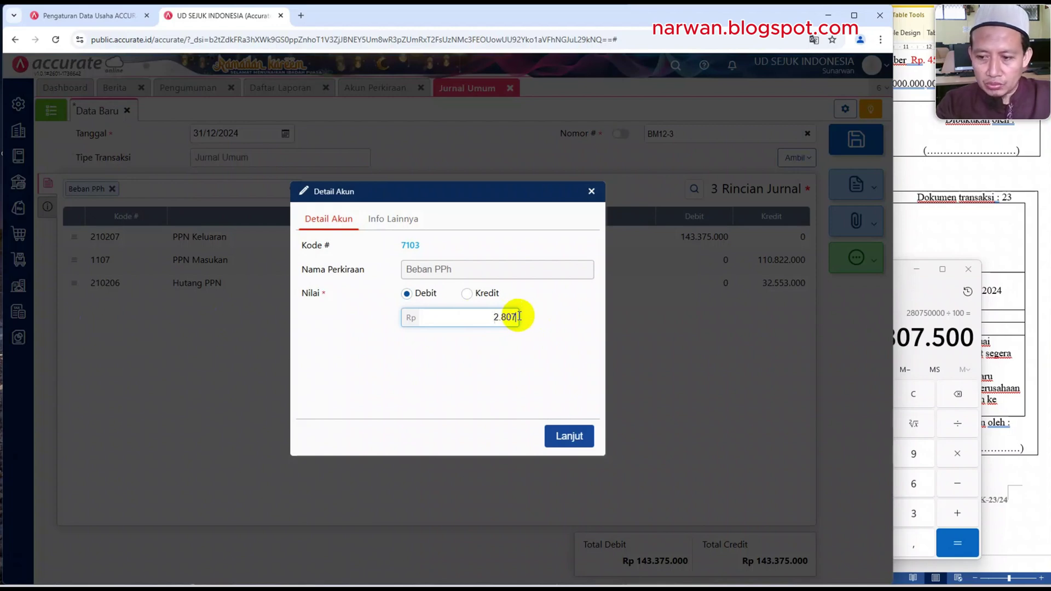
pyautogui.write('.500')
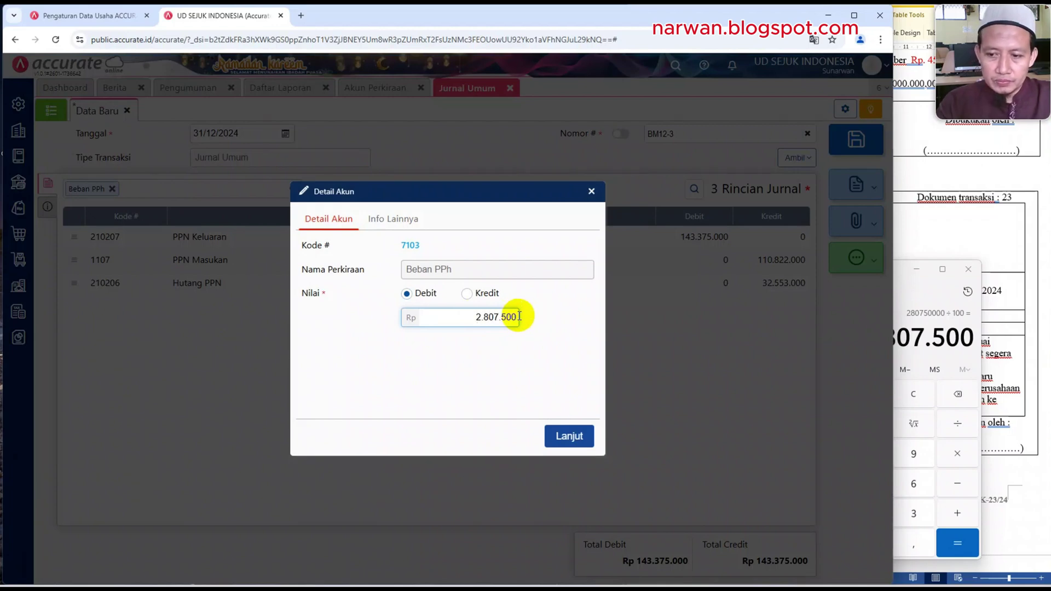
pyautogui.click(918, 291)
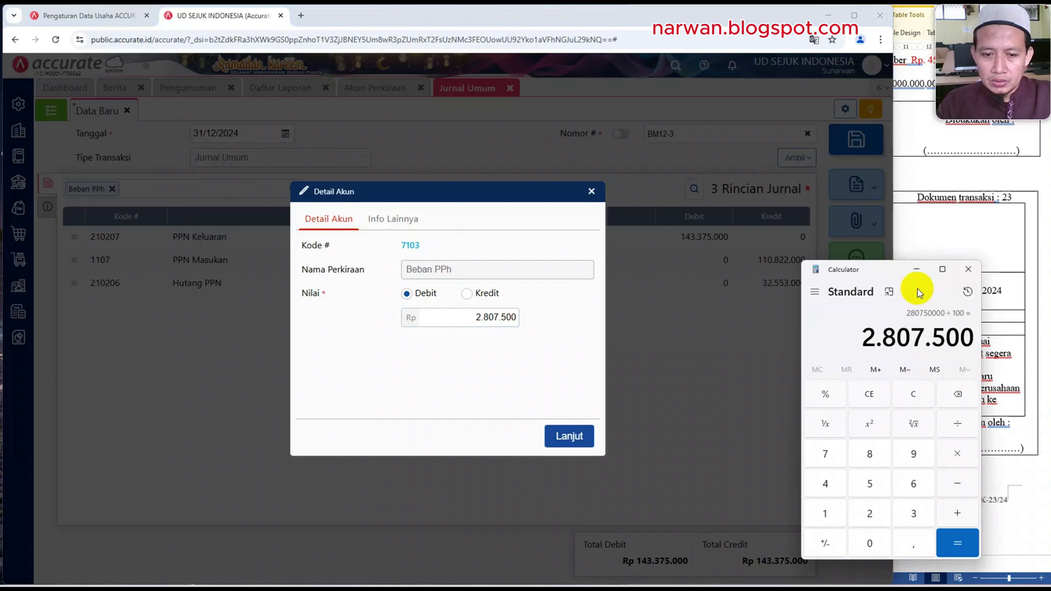
pyautogui.click(557, 438)
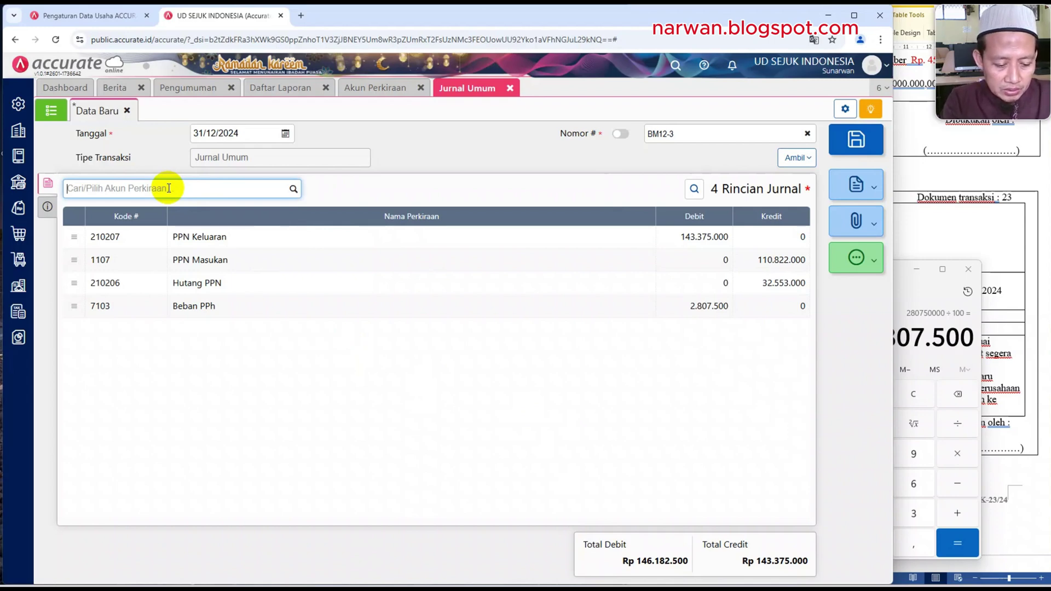
# Add a Hutang PPh 25/28 line to the journal with a credit of 2.807.500.
pyautogui.write('25')
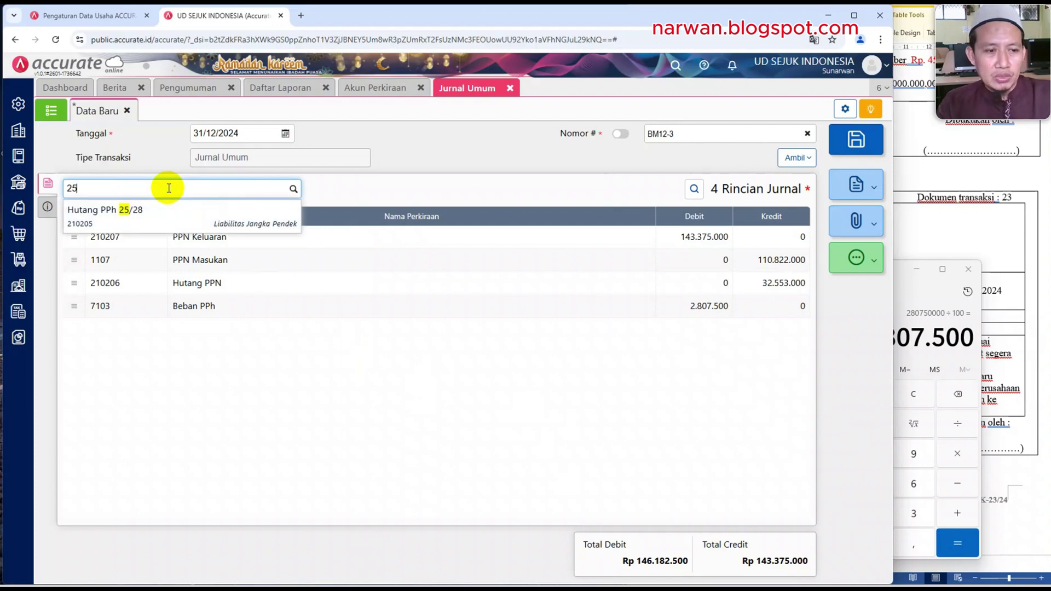
pyautogui.click(138, 212)
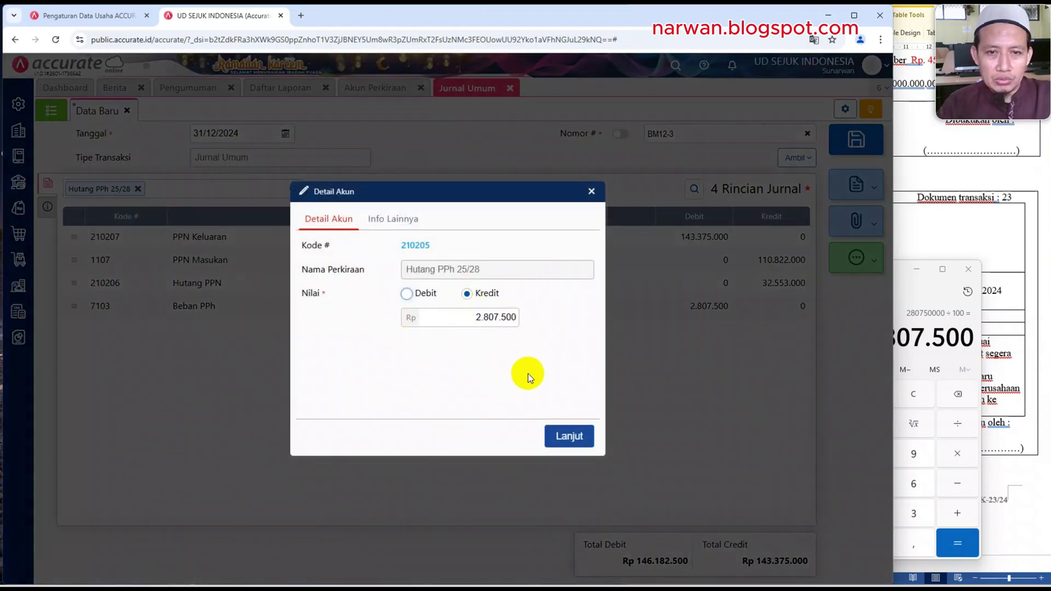
pyautogui.click(567, 436)
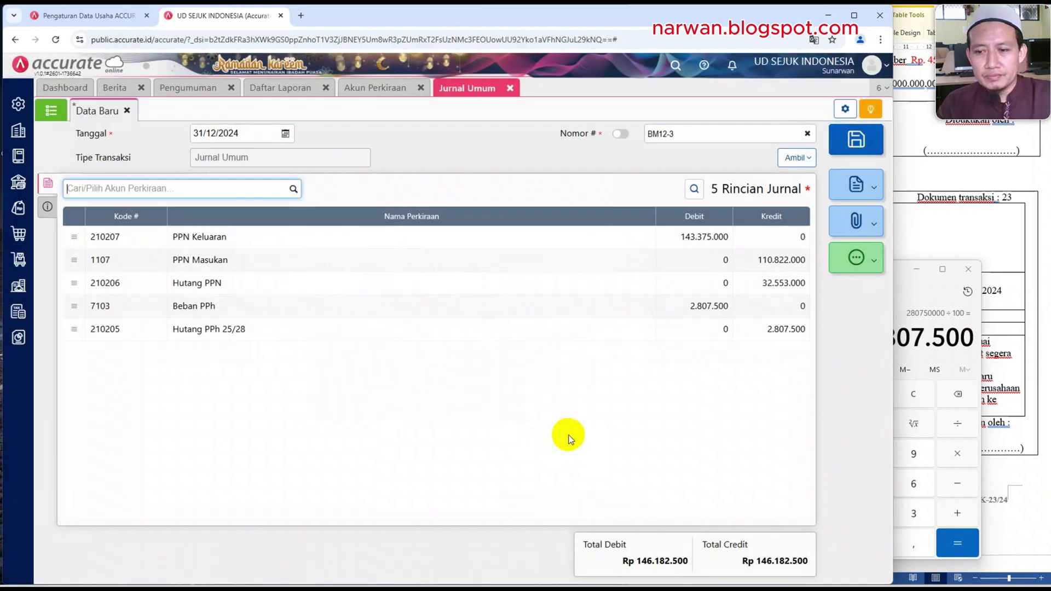
# Switch to the Word document and check for further items after memo BM12-3.
pyautogui.click(965, 244)
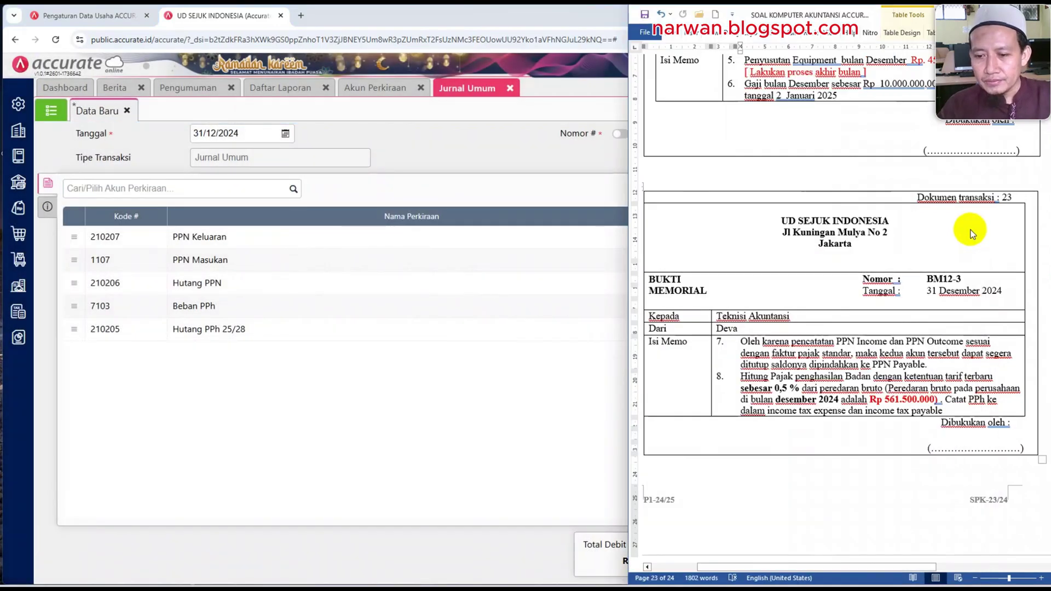
pyautogui.scroll(-2, 866, 436)
pyautogui.scroll(-2, 867, 436)
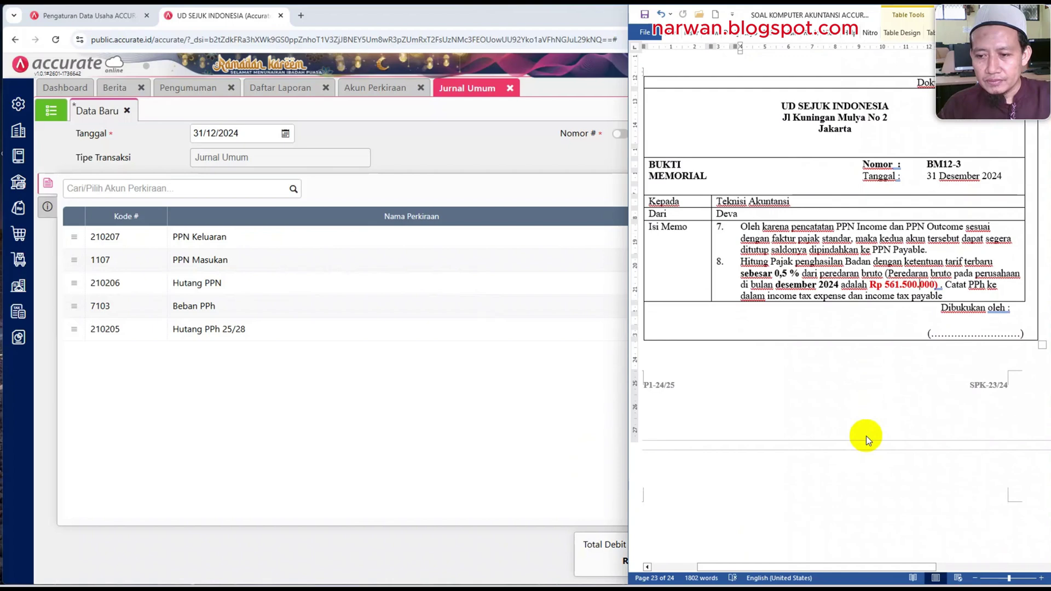
# Check the entry against memo BM12-3 in Word, add the description "PENYESUAIAN PPN DAN PPH BADAN" to the journal, and save it.
pyautogui.scroll(1, 866, 436)
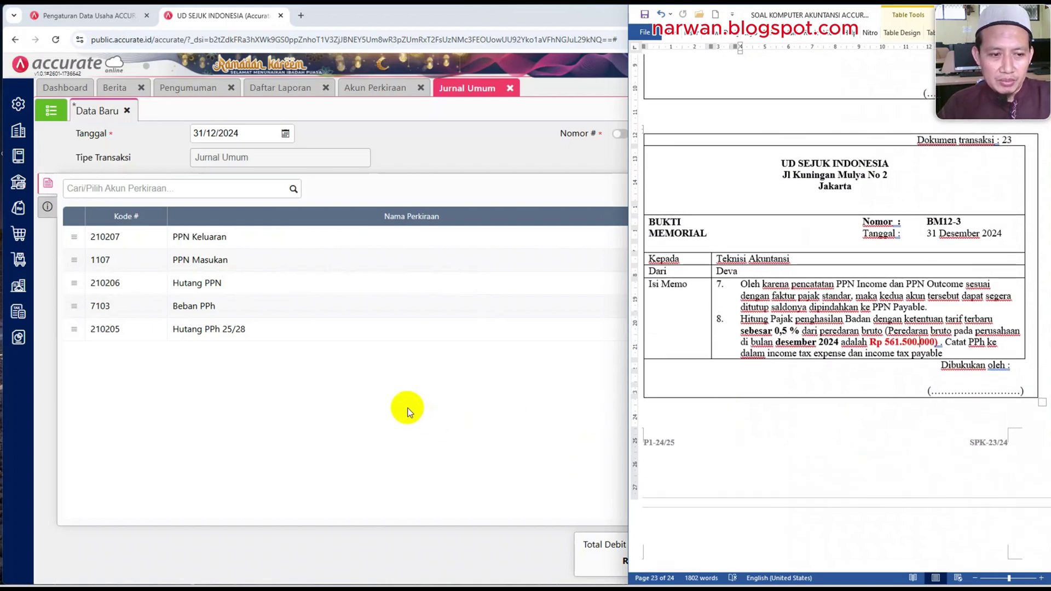
pyautogui.click(408, 409)
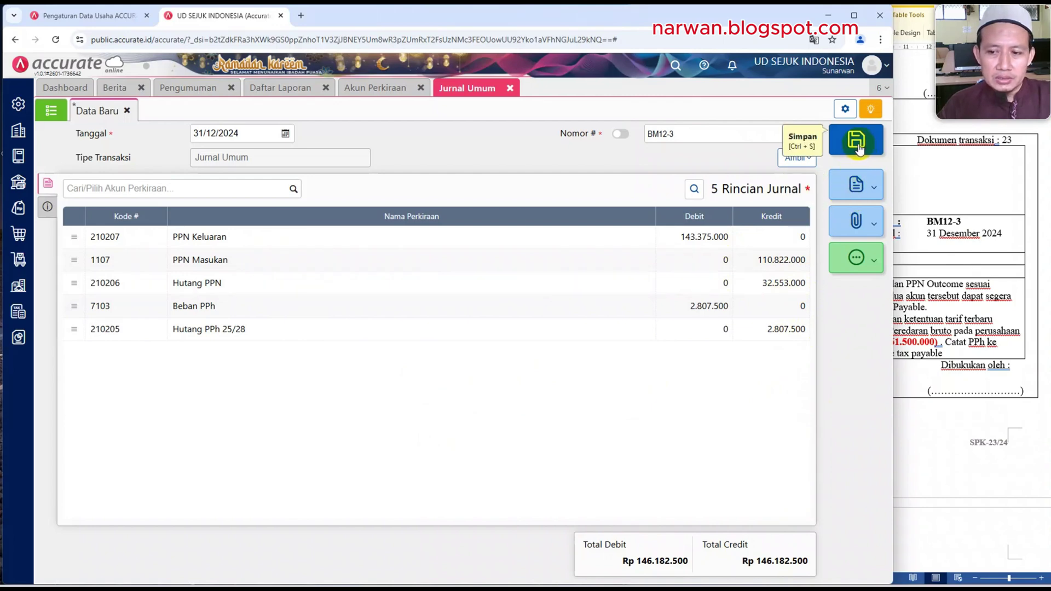
pyautogui.click(960, 269)
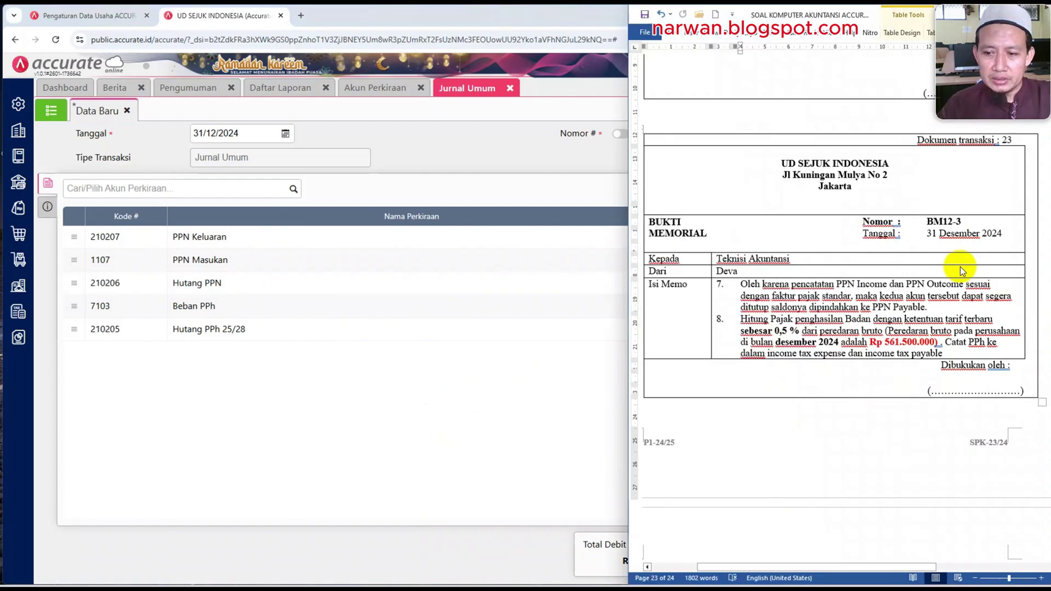
pyautogui.click(47, 206)
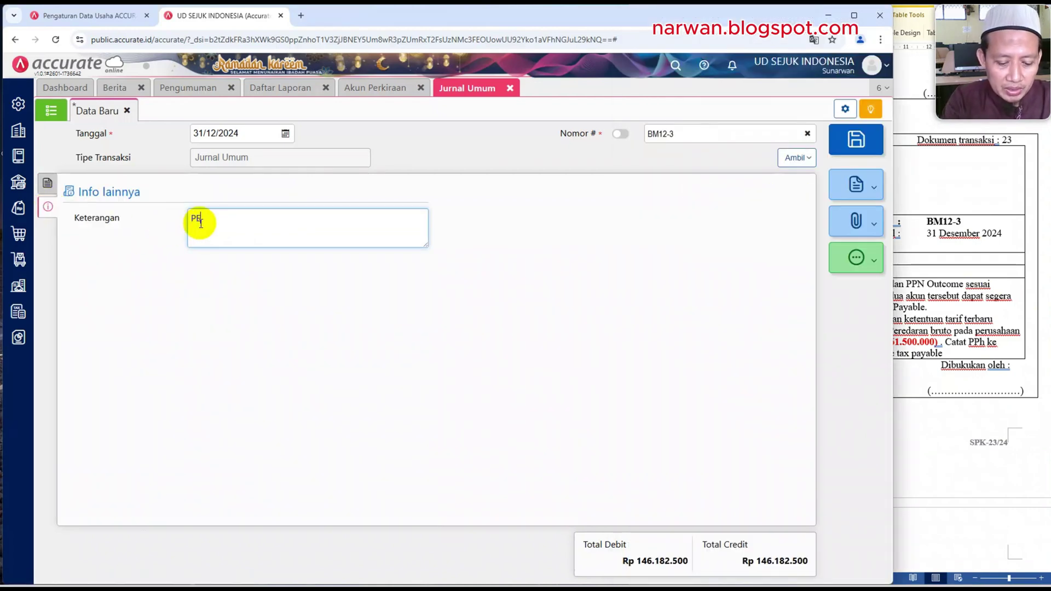
pyautogui.write('PENYESUAI')
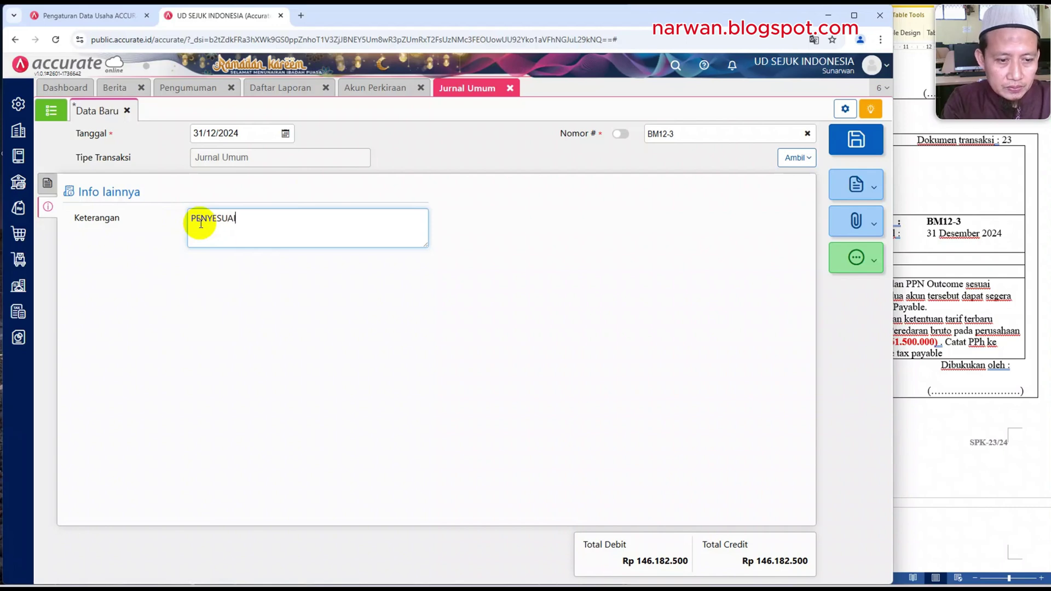
pyautogui.write('AN PPN DAN')
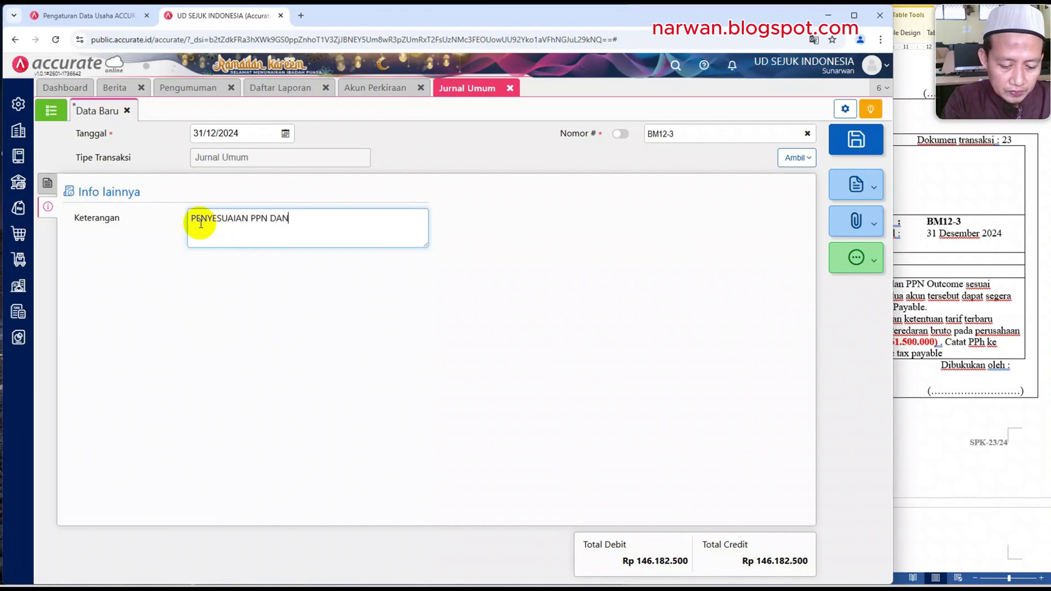
pyautogui.write(' PPH B')
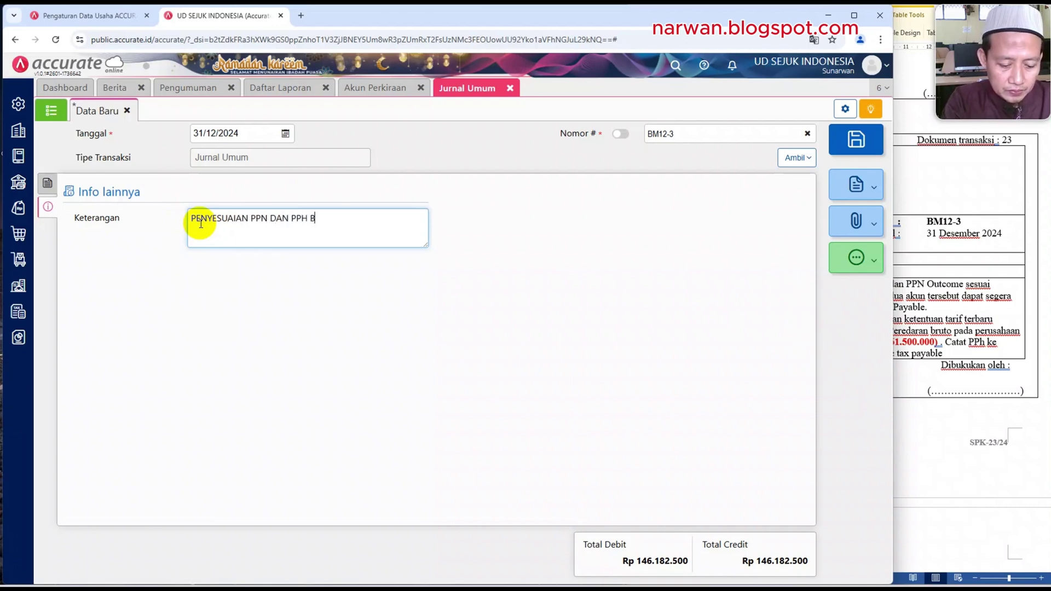
pyautogui.write('DA')
pyautogui.press('BackSpace')
pyautogui.write('A')
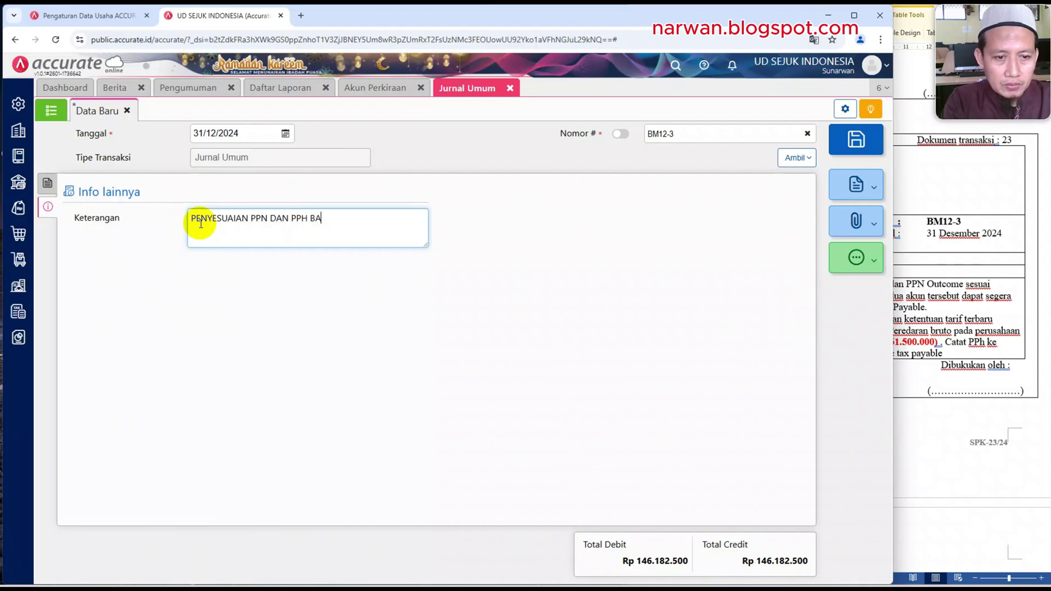
pyautogui.write('DAN')
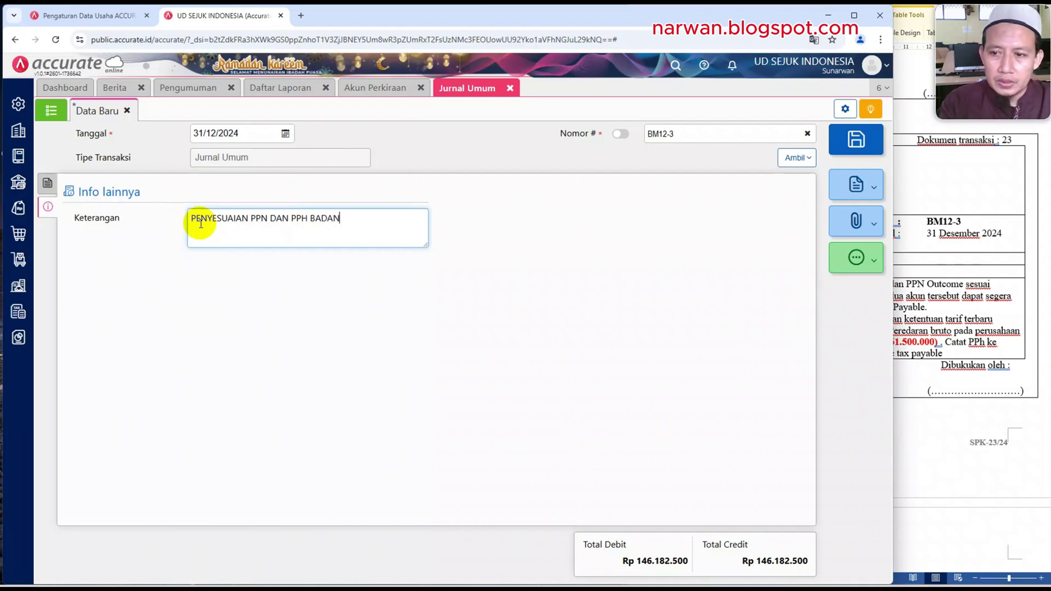
pyautogui.click(859, 142)
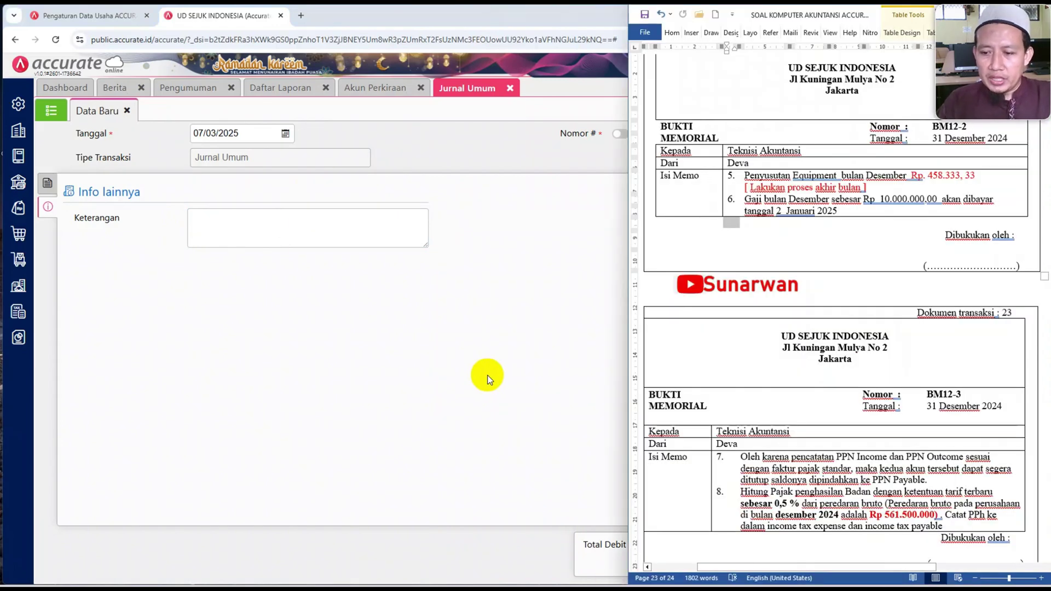
# Check the memos in Word for remaining items, close Jurnal Umum in Accurate, and refresh the Akun Perkiraan list.
pyautogui.scroll(-1, 704, 352)
pyautogui.scroll(-6, 754, 353)
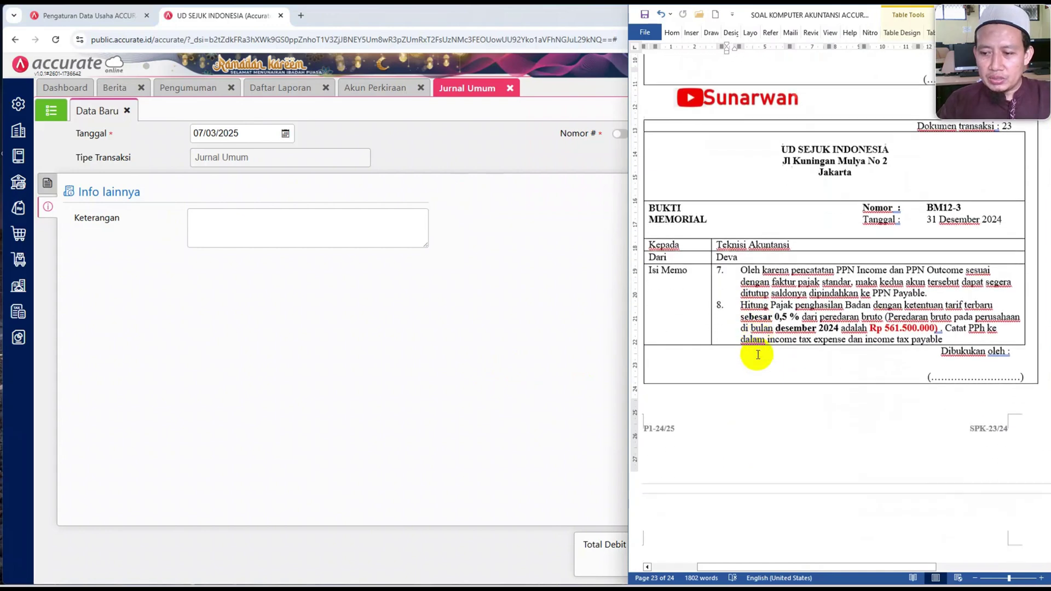
pyautogui.scroll(5, 759, 356)
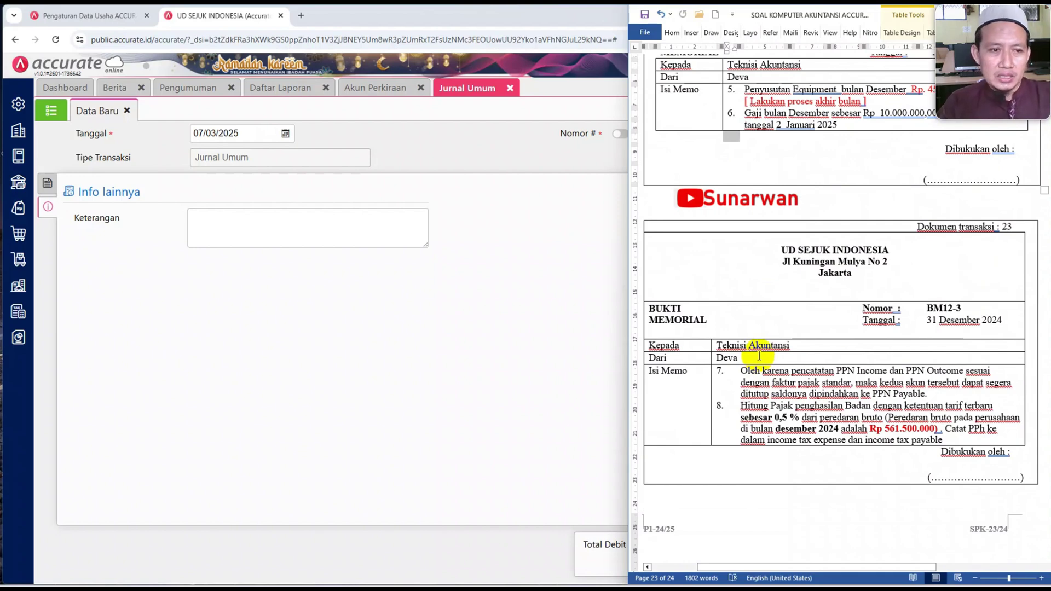
pyautogui.click(510, 88)
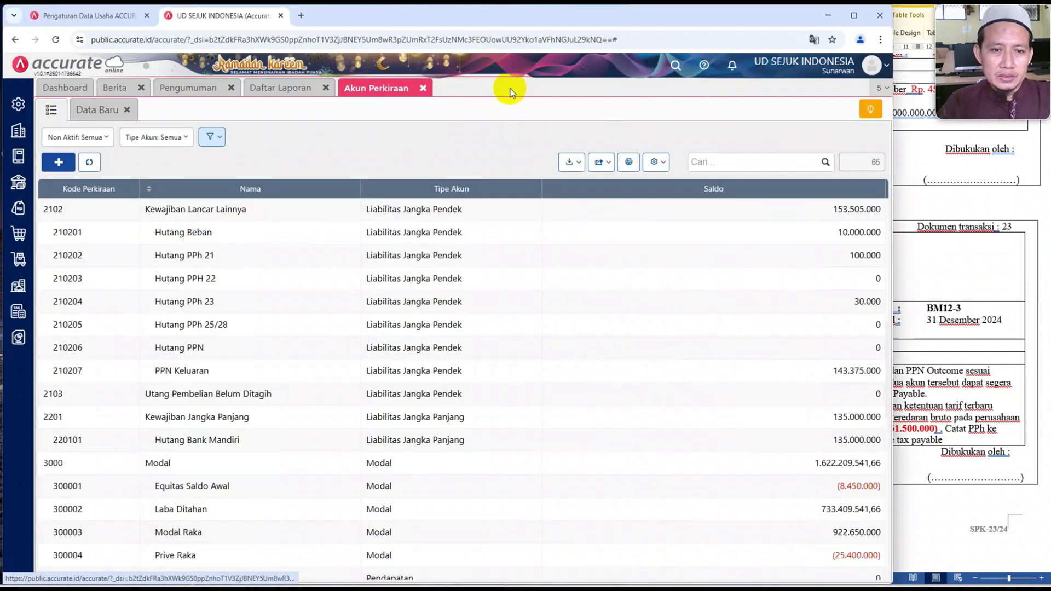
pyautogui.click(89, 163)
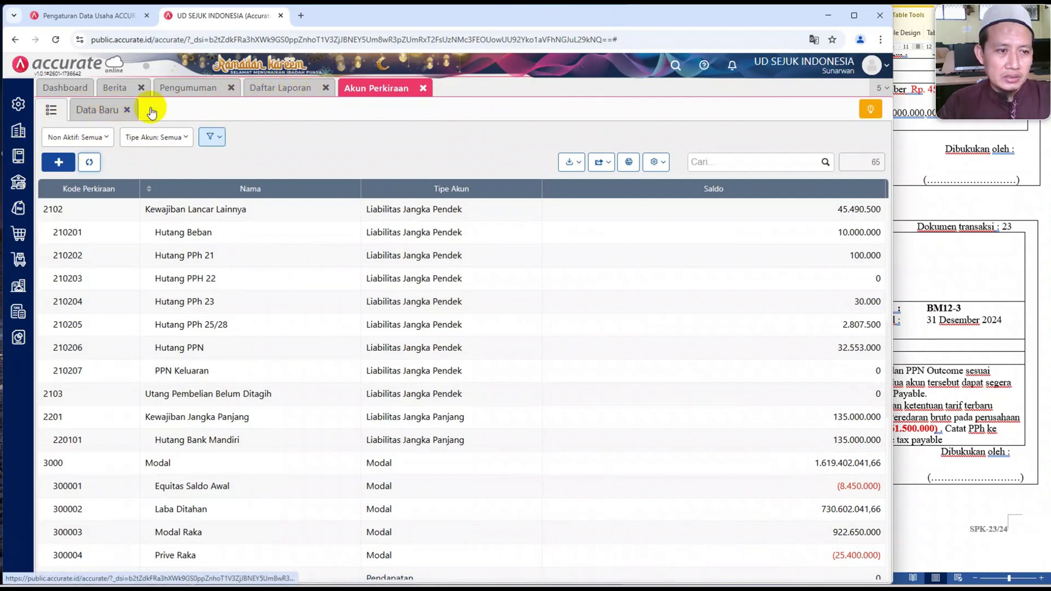
# Refresh the Neraca (Induk Skontro) report, fit both columns in a wider window, and review the assets, liabilities and equity.
pyautogui.click(274, 89)
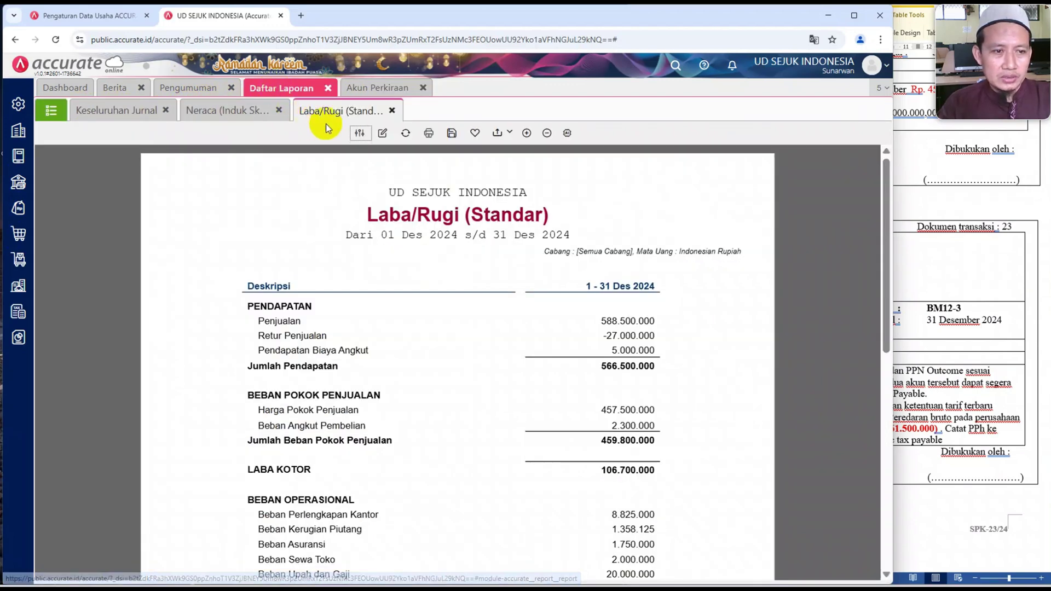
pyautogui.click(229, 110)
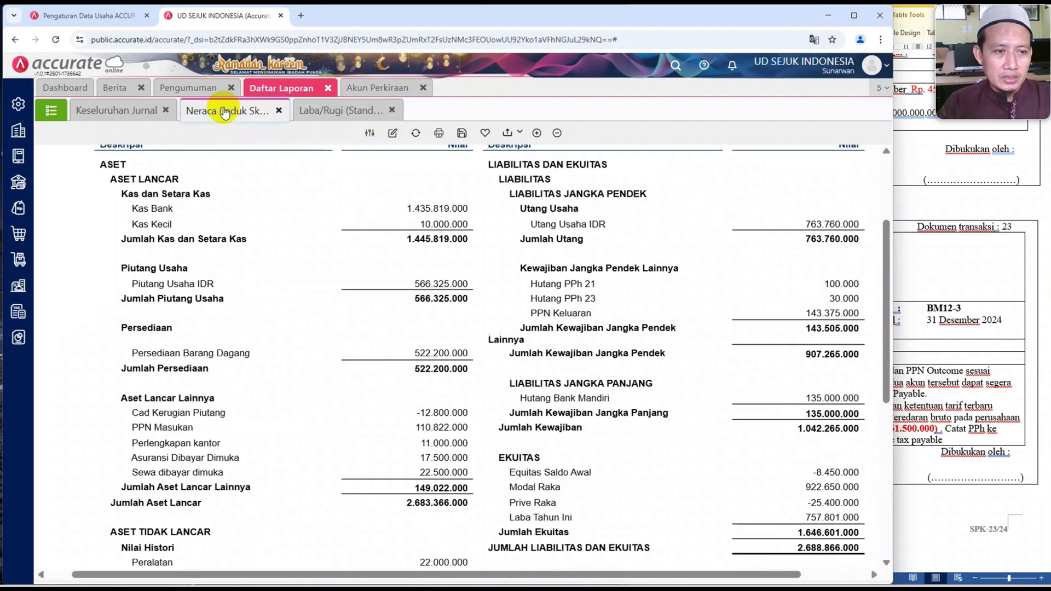
pyautogui.scroll(3, 361, 171)
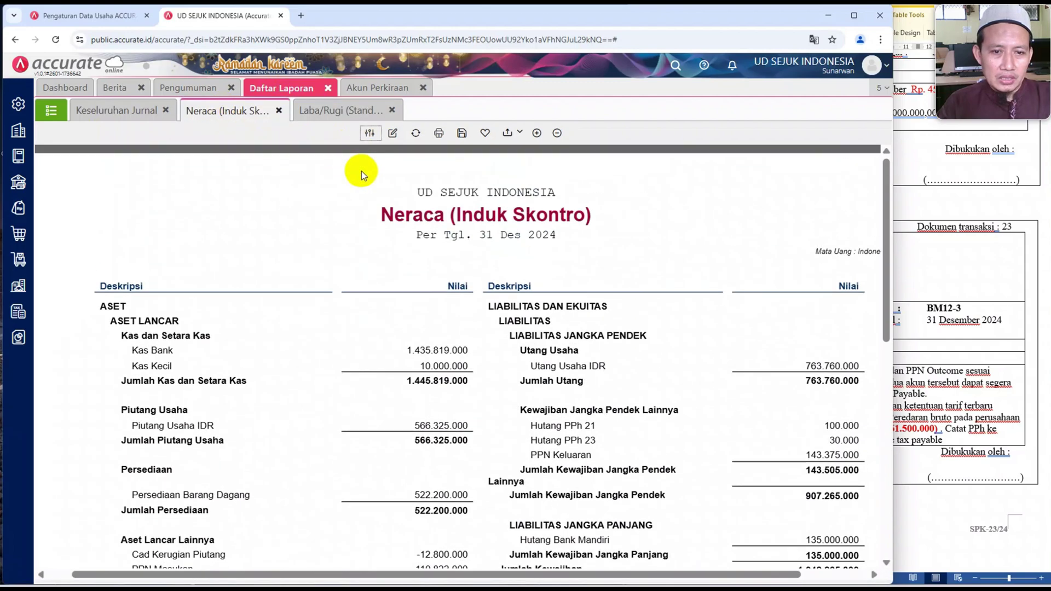
pyautogui.click(416, 133)
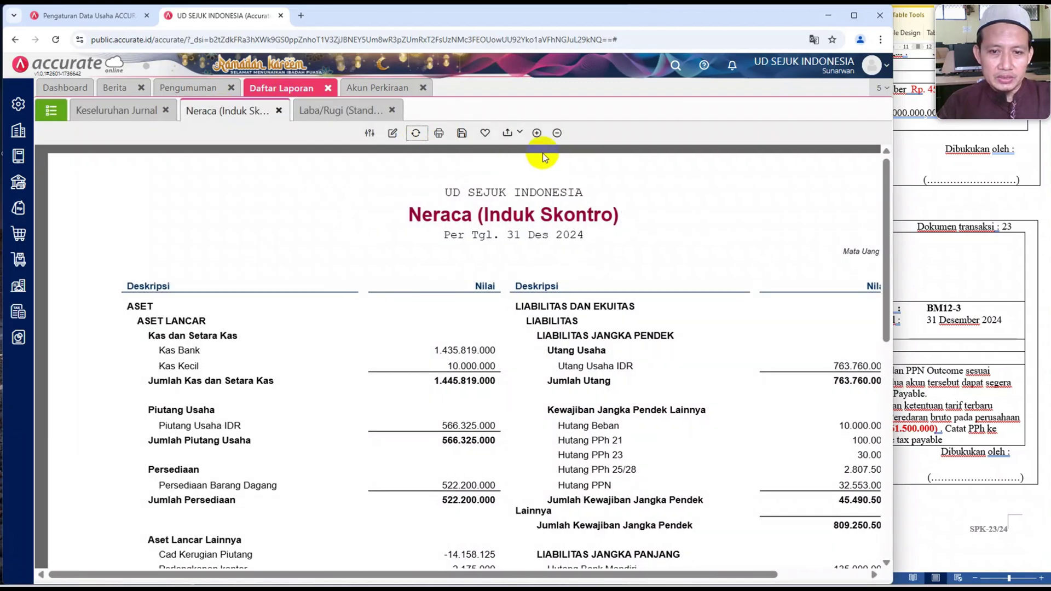
pyautogui.click(557, 134)
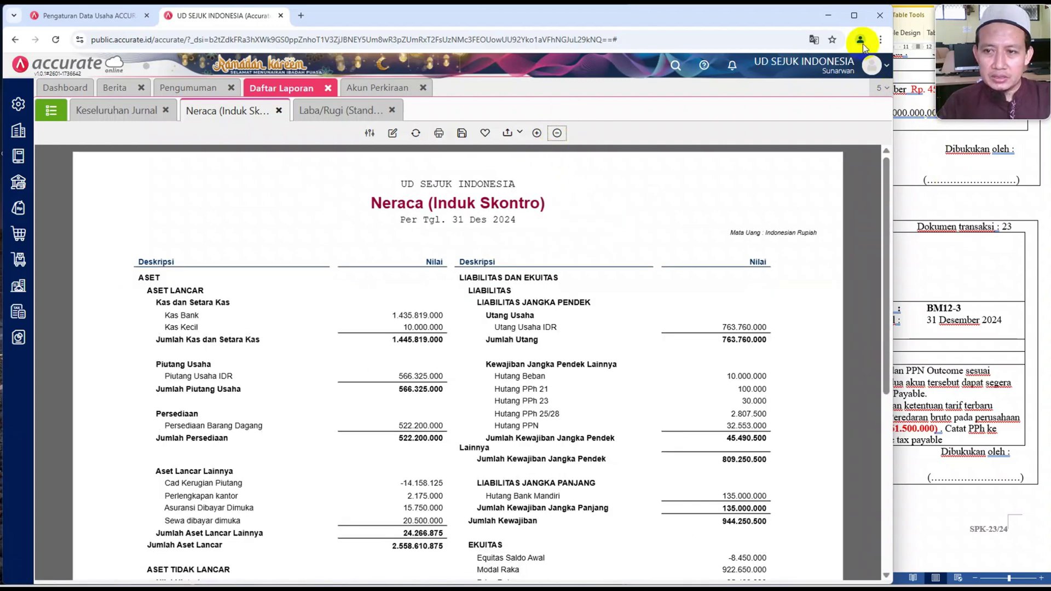
pyautogui.moveTo(894, 101); pyautogui.dragTo(1043, 121)
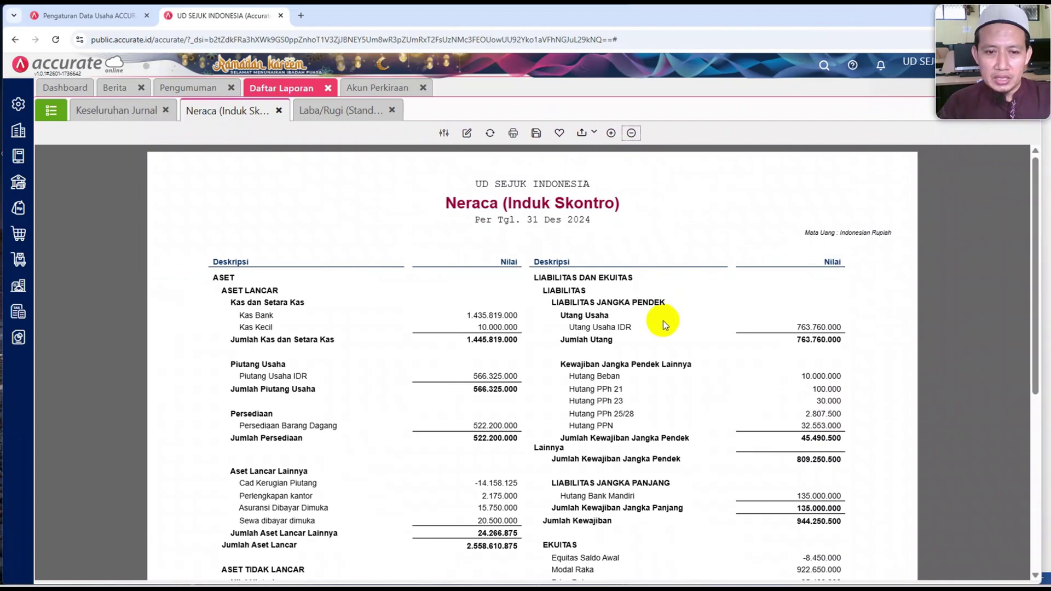
pyautogui.click(490, 133)
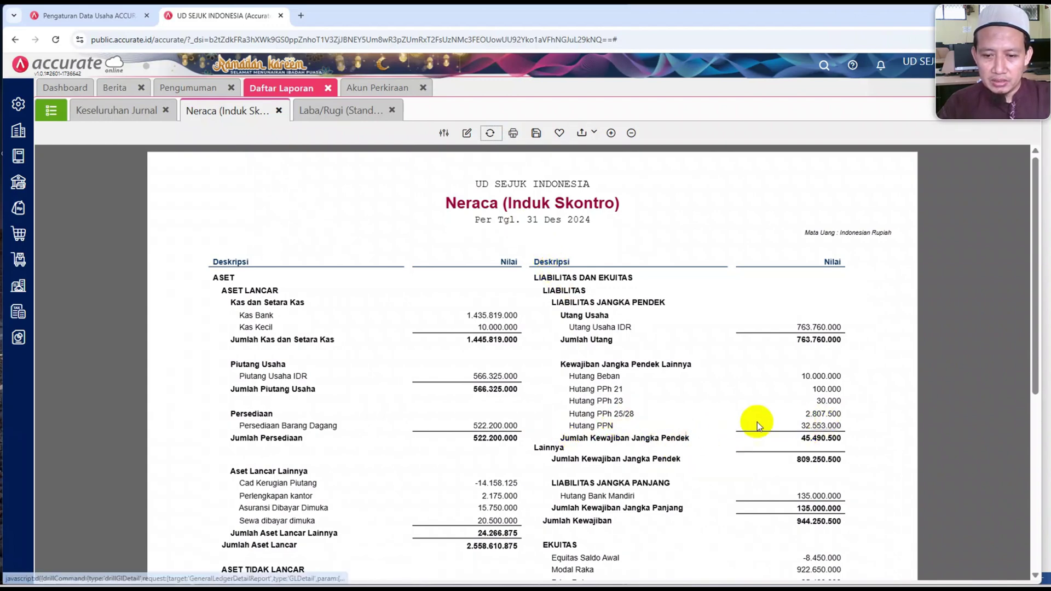
pyautogui.scroll(-1, 721, 416)
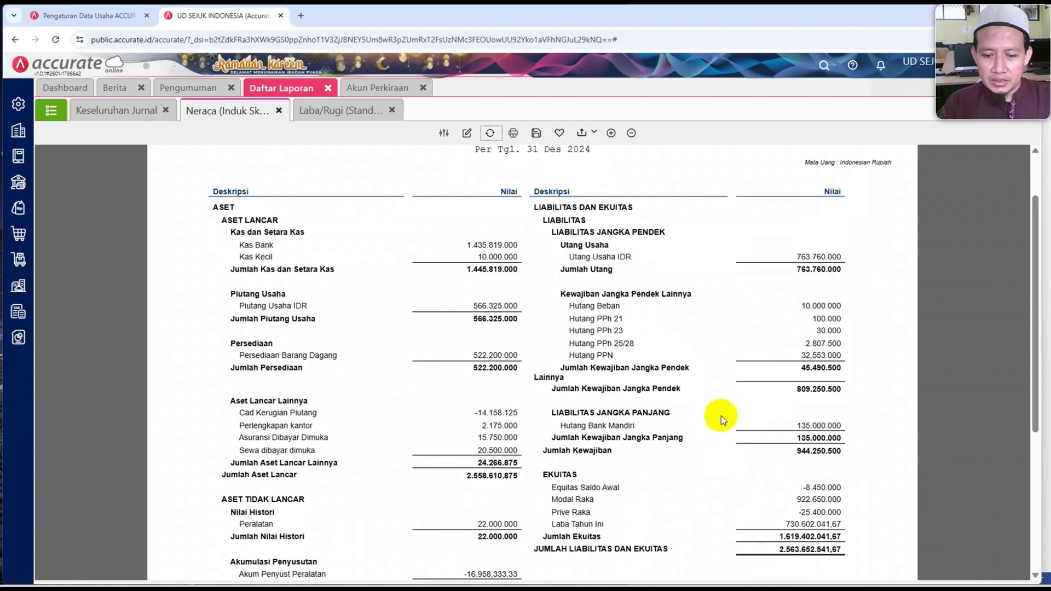
pyautogui.scroll(-1, 721, 416)
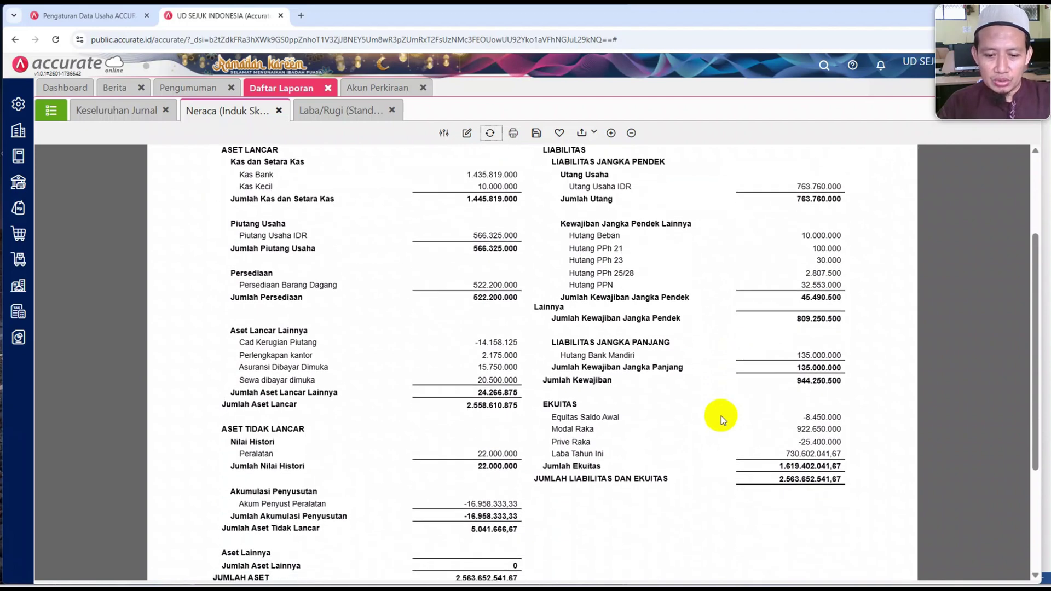
pyautogui.scroll(-1, 721, 415)
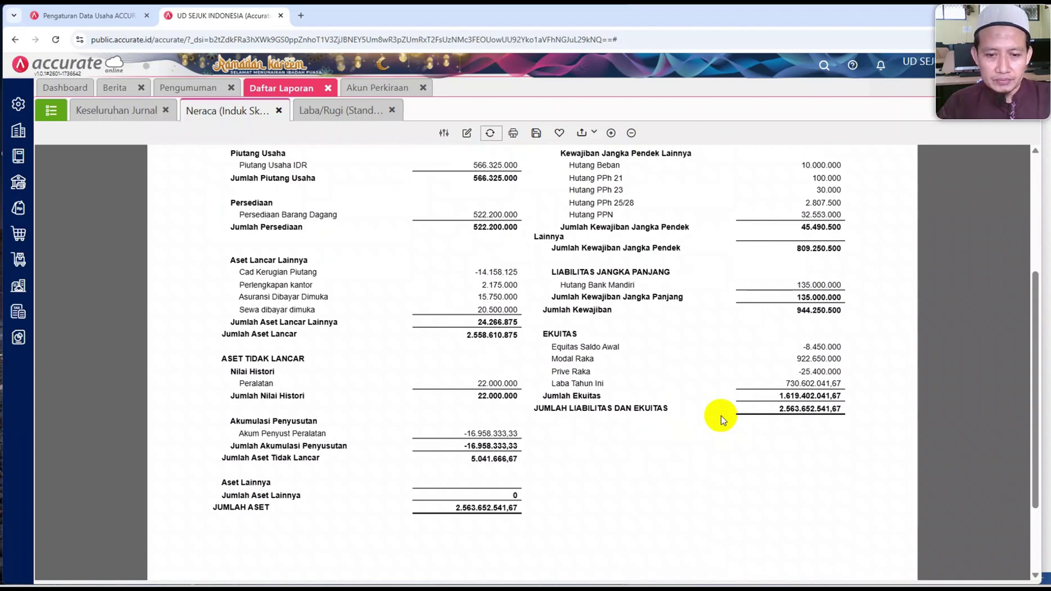
pyautogui.scroll(1, 721, 415)
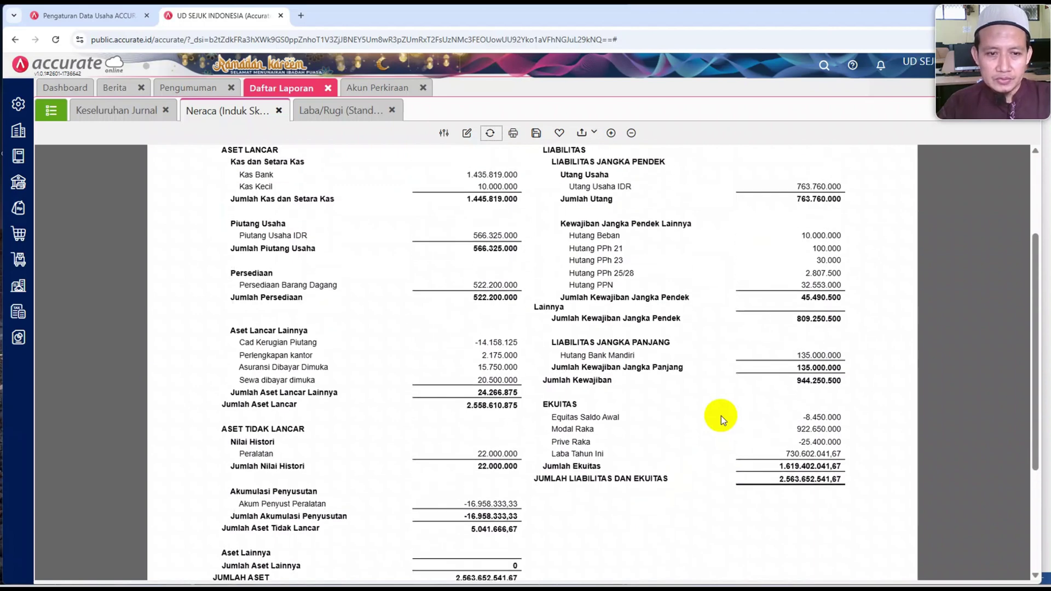
# Refresh the Laba/Rugi (Standar) report for December 2024 and review the operating expenses, Beban PPh and net profit.
pyautogui.click(329, 111)
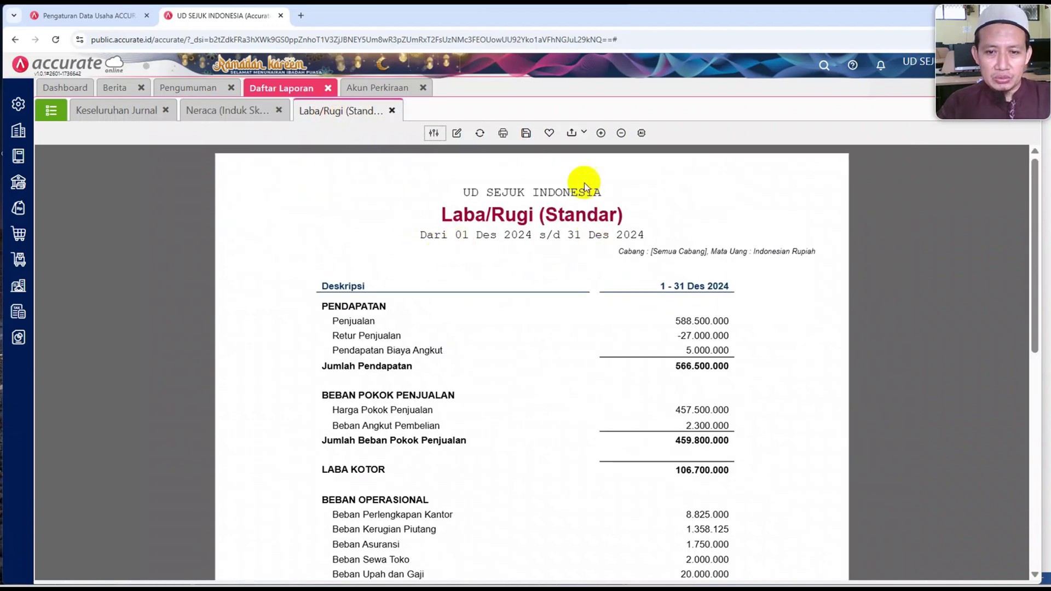
pyautogui.click(480, 134)
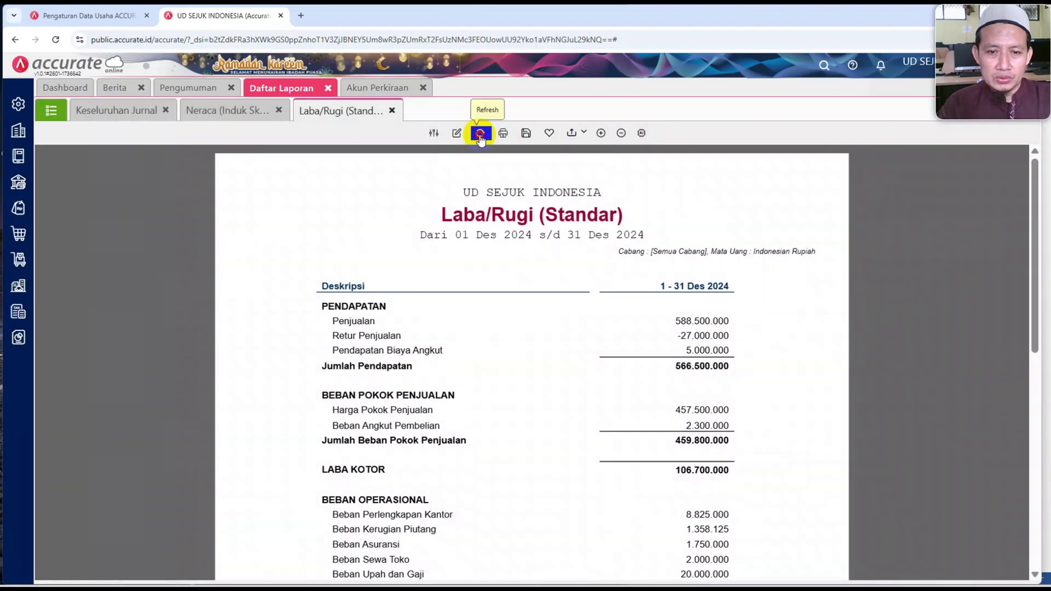
pyautogui.click(480, 134)
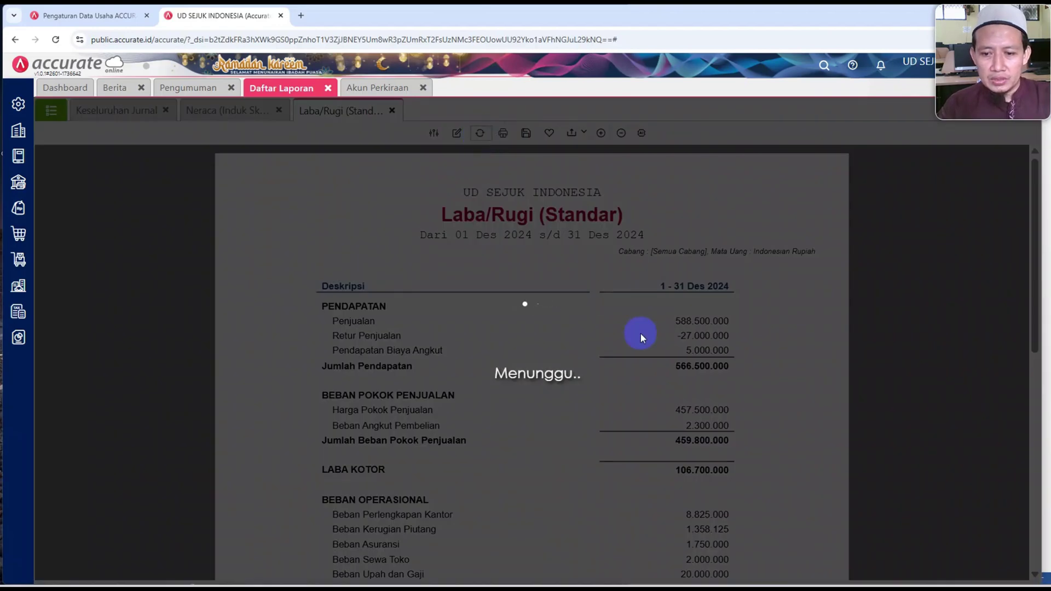
pyautogui.scroll(-2, 640, 335)
pyautogui.scroll(-4, 640, 333)
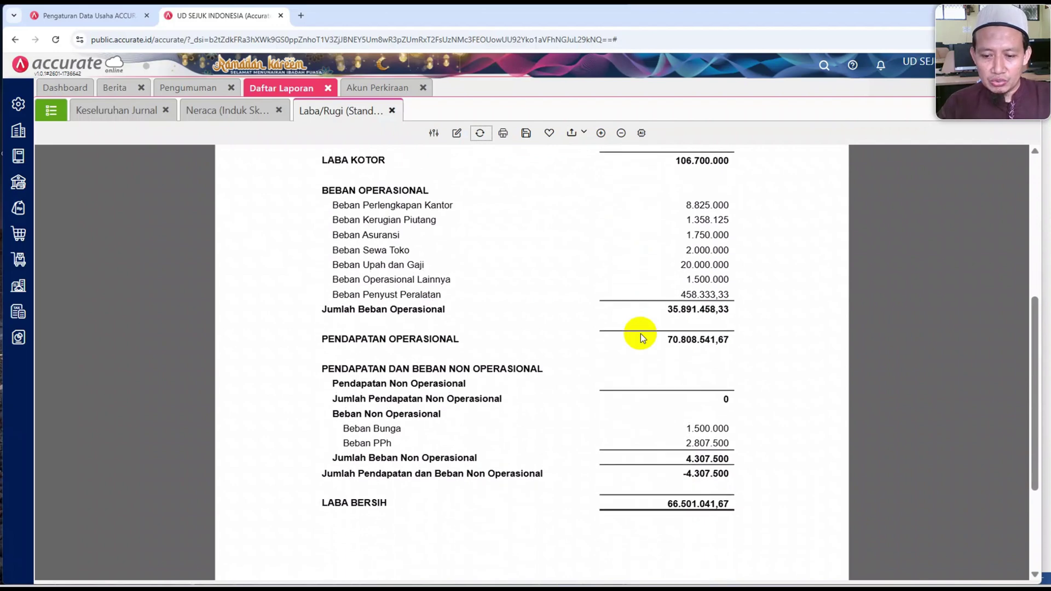
pyautogui.scroll(3, 640, 333)
pyautogui.scroll(-3, 641, 333)
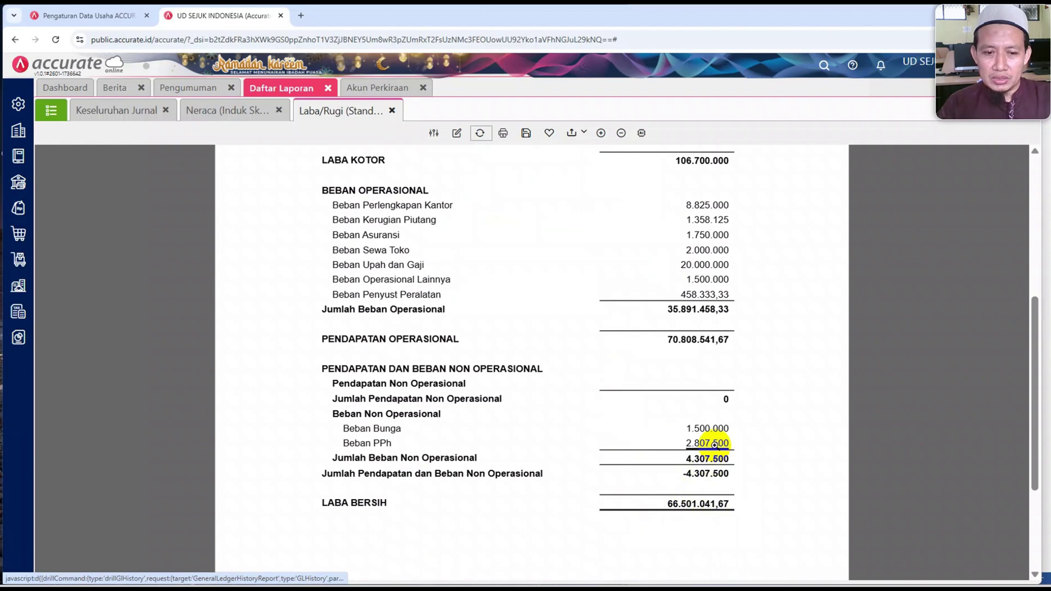
pyautogui.scroll(1, 763, 418)
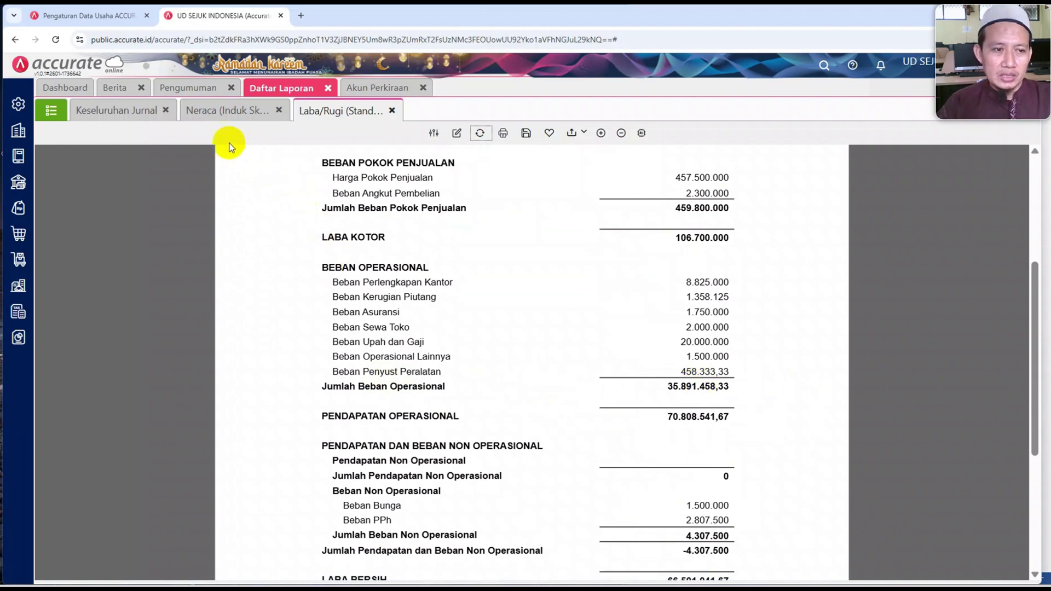
# Refresh the Keseluruhan Jurnal report and review the adjusting entries BM12-1, BM12-2 and BM12-3 on its last page.
pyautogui.click(102, 111)
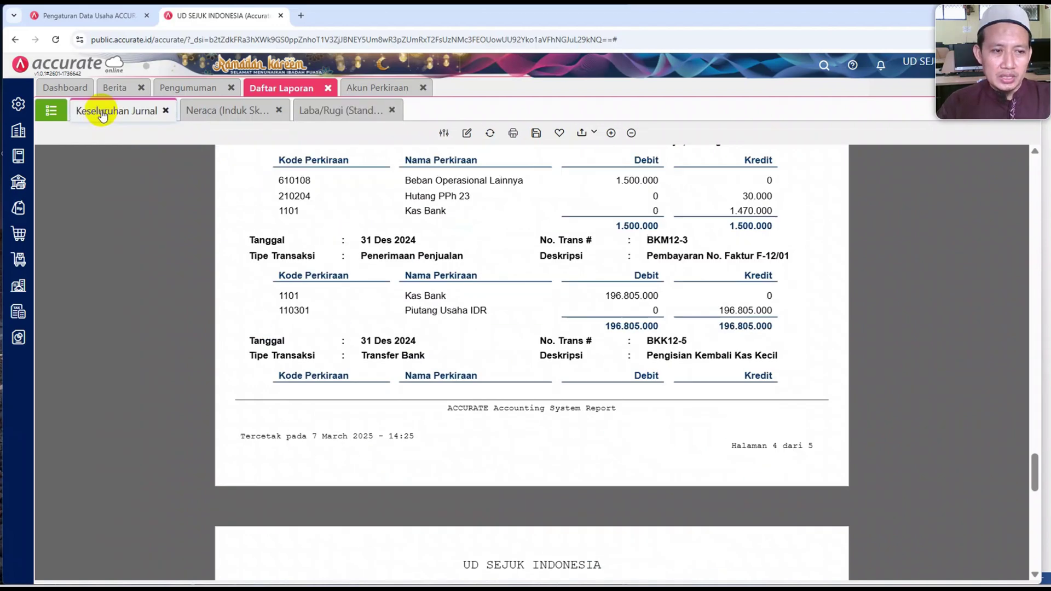
pyautogui.click(490, 133)
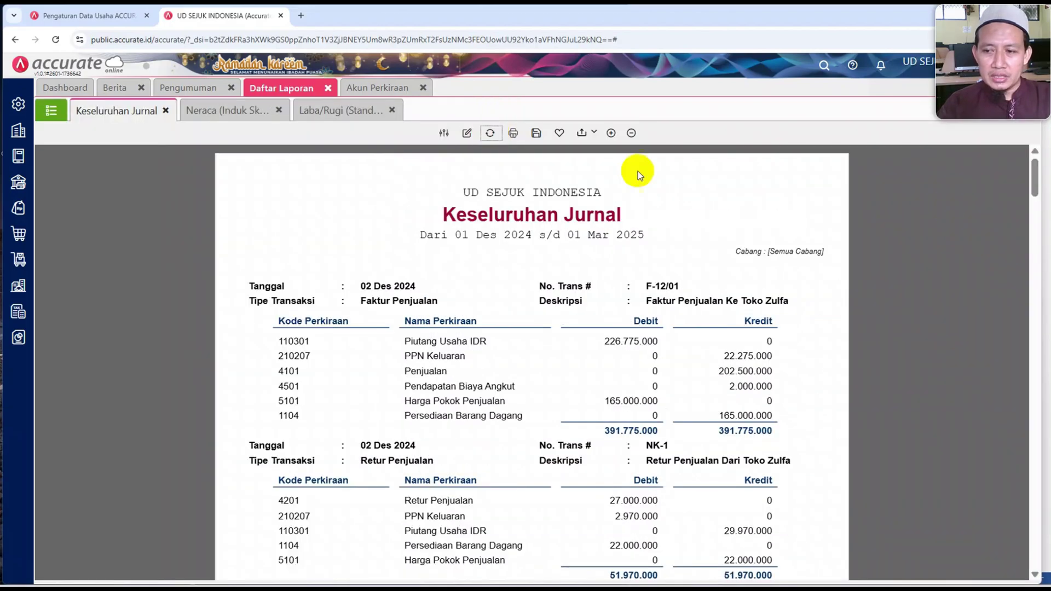
pyautogui.moveTo(1036, 178); pyautogui.dragTo(1041, 545)
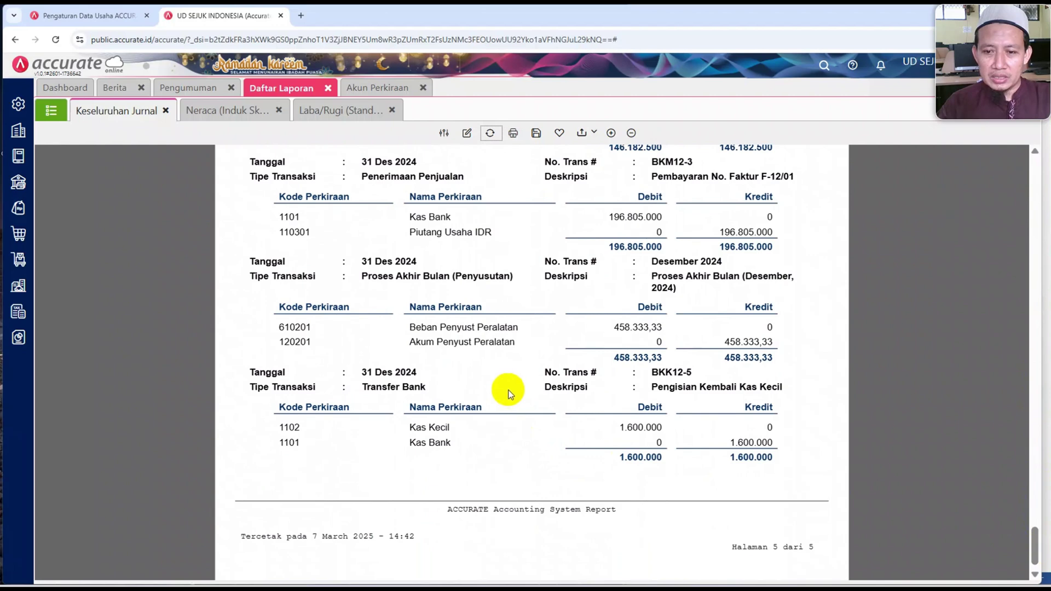
pyautogui.scroll(2, 509, 376)
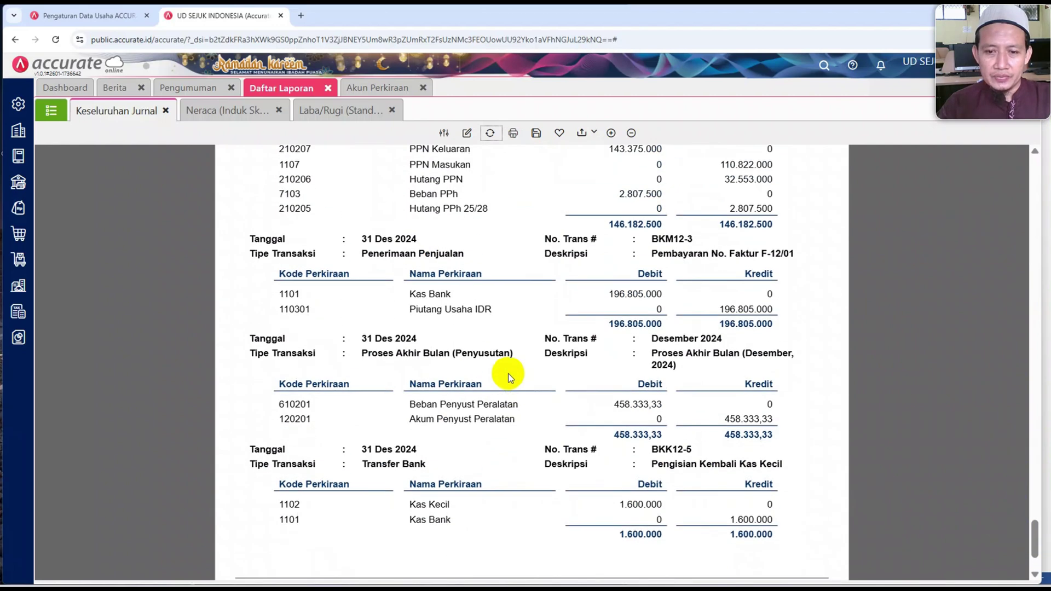
pyautogui.scroll(2, 509, 376)
pyautogui.scroll(2, 477, 225)
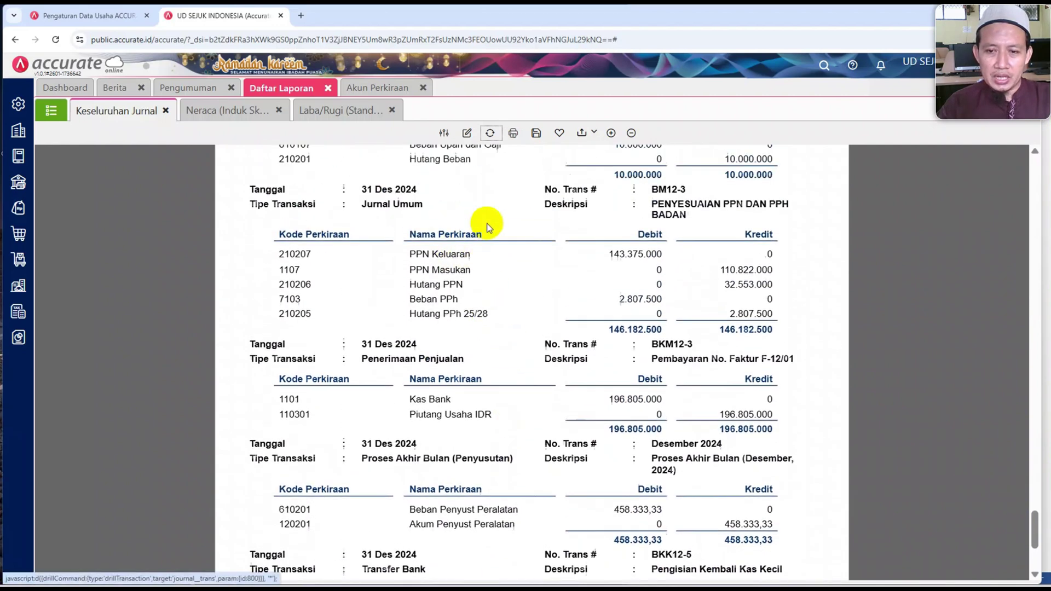
pyautogui.scroll(4, 673, 253)
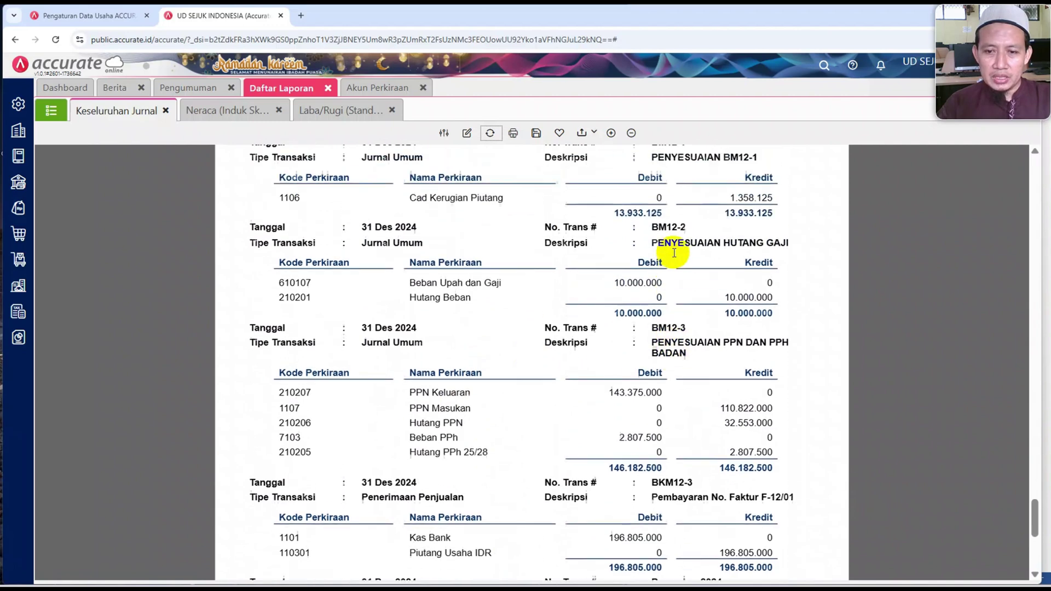
pyautogui.scroll(2, 660, 294)
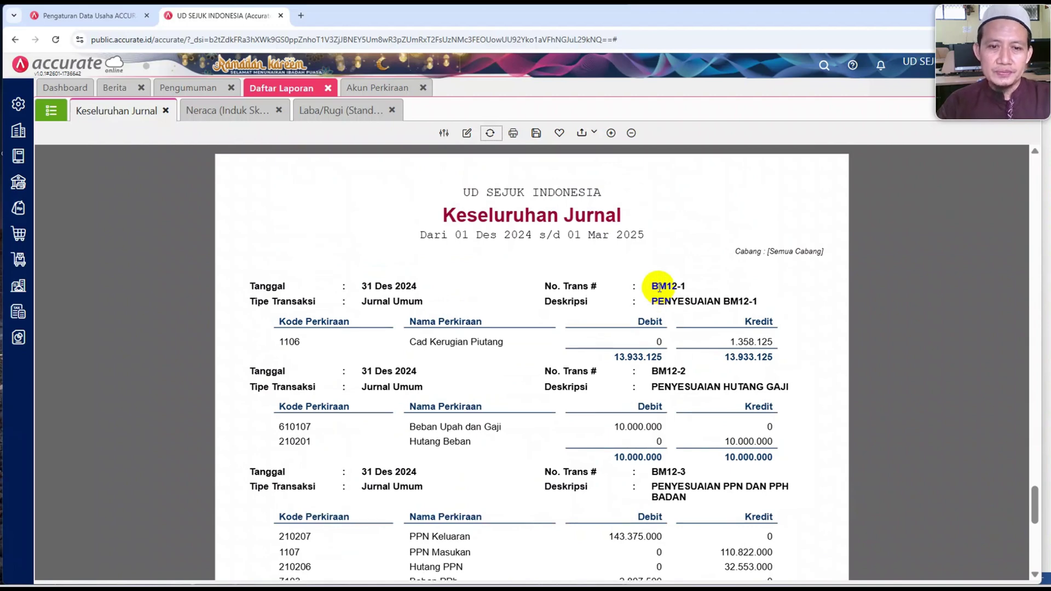
pyautogui.scroll(2, 660, 288)
# Return to the Neraca (Induk Skontro) report.
pyautogui.click(222, 111)
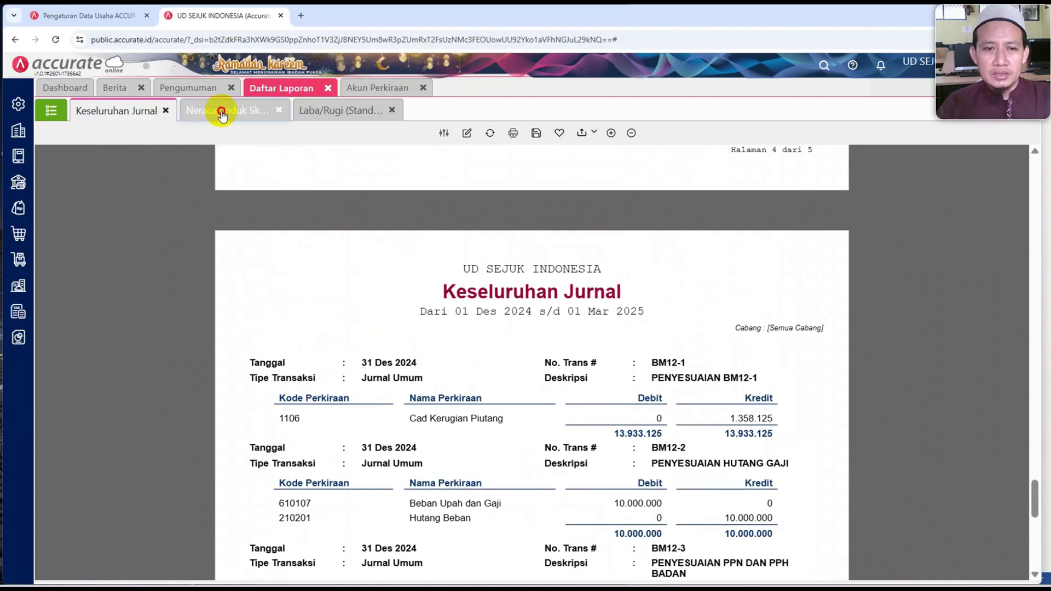